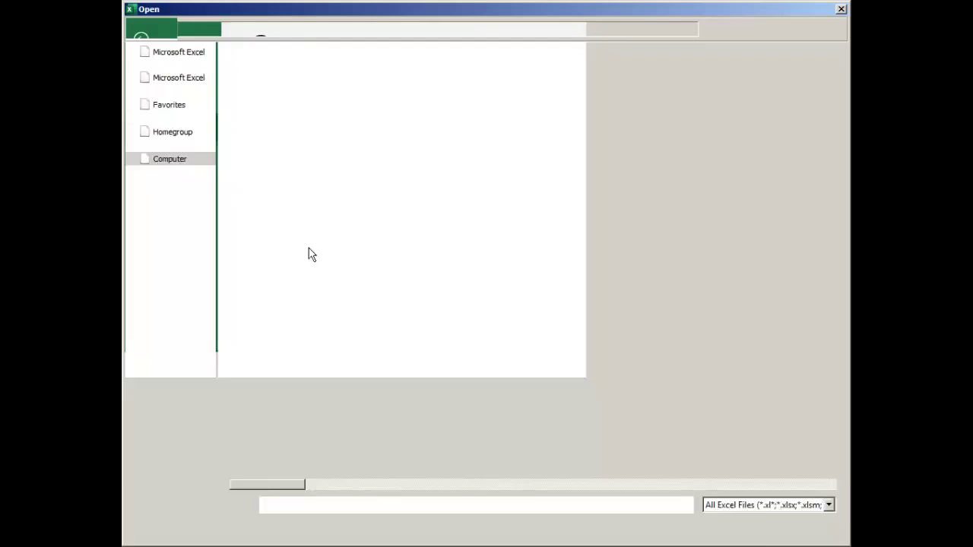
- Open the workbook VLOOKUP-Introduction.xlsx from the Examples folder
type("v")
key("Up")
key("Up")
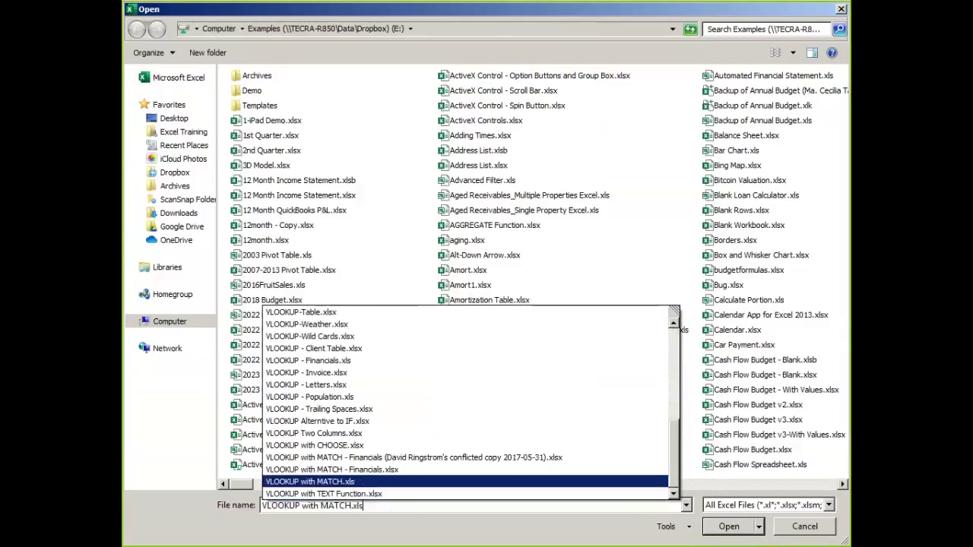
key("Up")
key("Up")
key("Up")
key("Up")
key("Up")
key("Up")
key("Up")
key("Up")
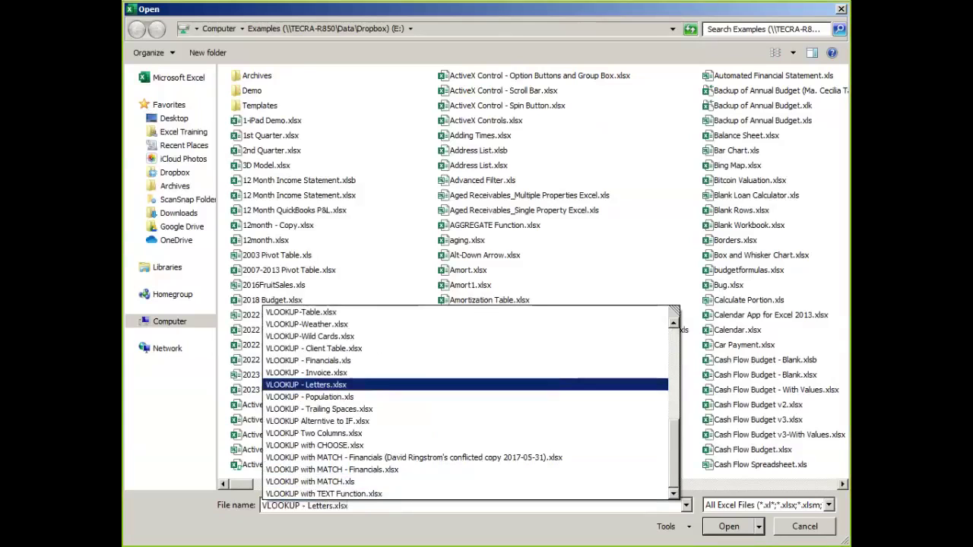
key("Up")
key("Up")
key("Up")
key("Up")
key("Up")
key("Up")
key("Up")
key("Return")
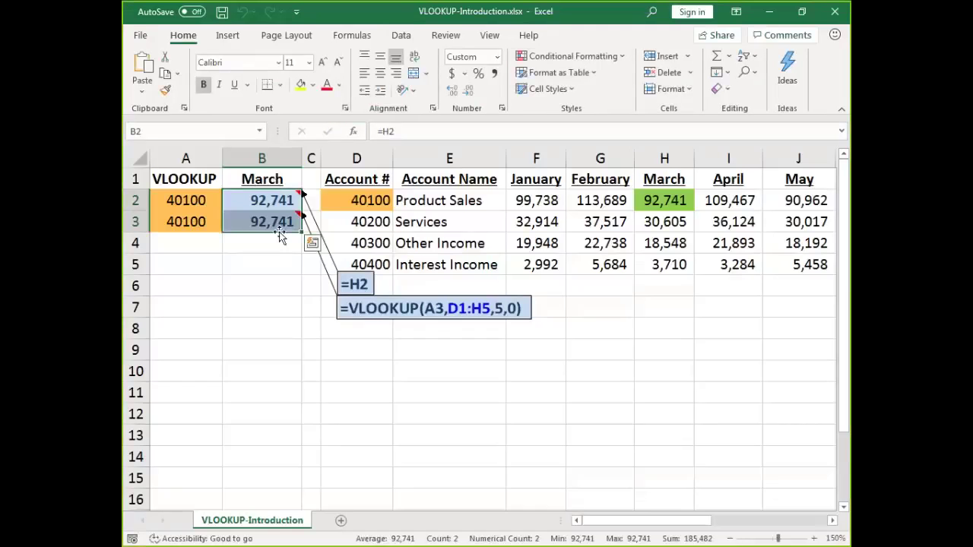
- Clear the March formulas in B2:B3 and enter =H2 in B2 as a direct reference to the March Product Sales amount
key("Delete")
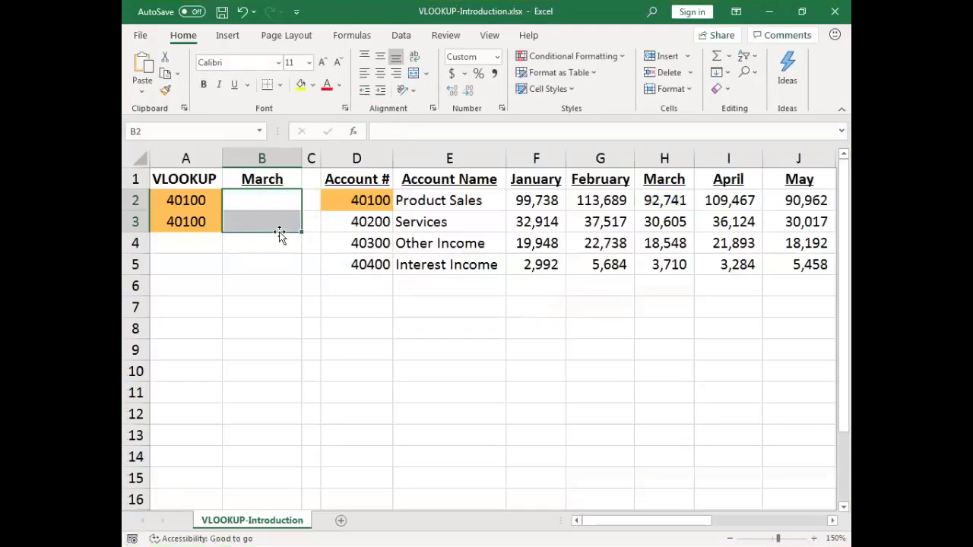
key("Up")
key("Down")
type("=")
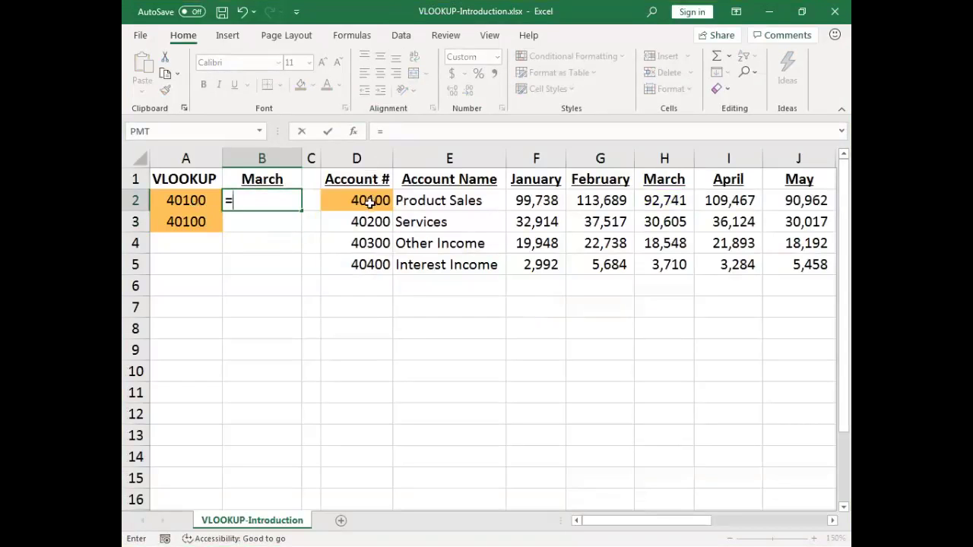
left_click(662, 196)
key("Return")
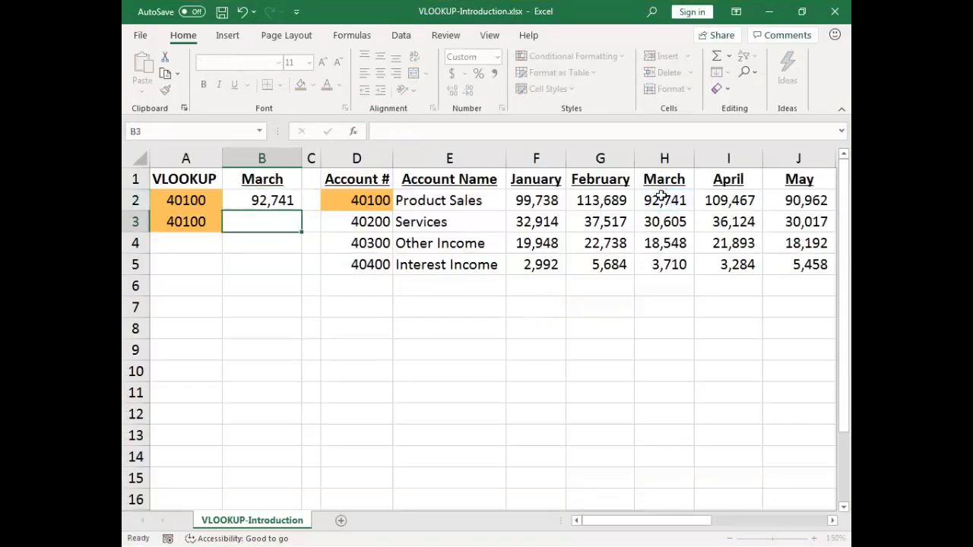
- Add a note showing the =H2 formula to B2 and place it below the account table, around cell D6
key("Up")
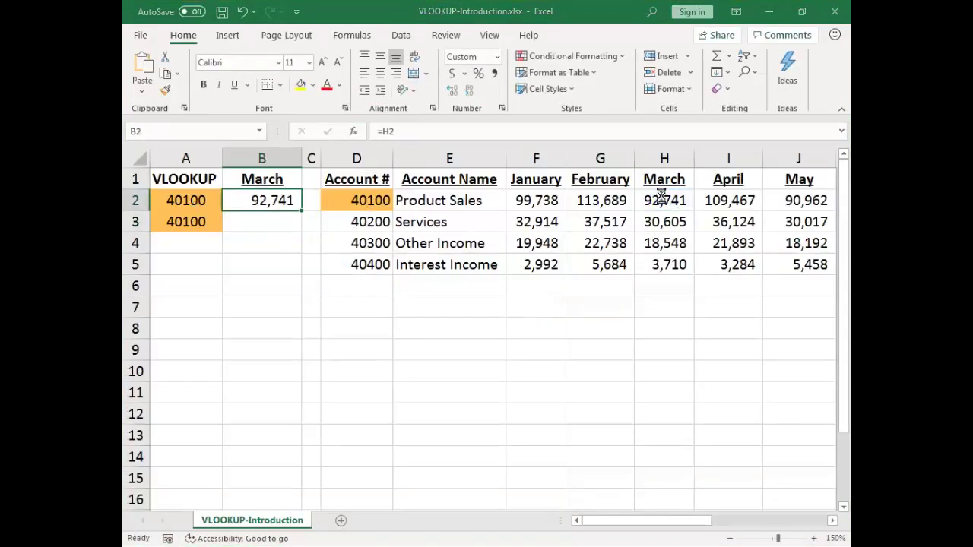
left_click_drag(282, 201, 350, 295)
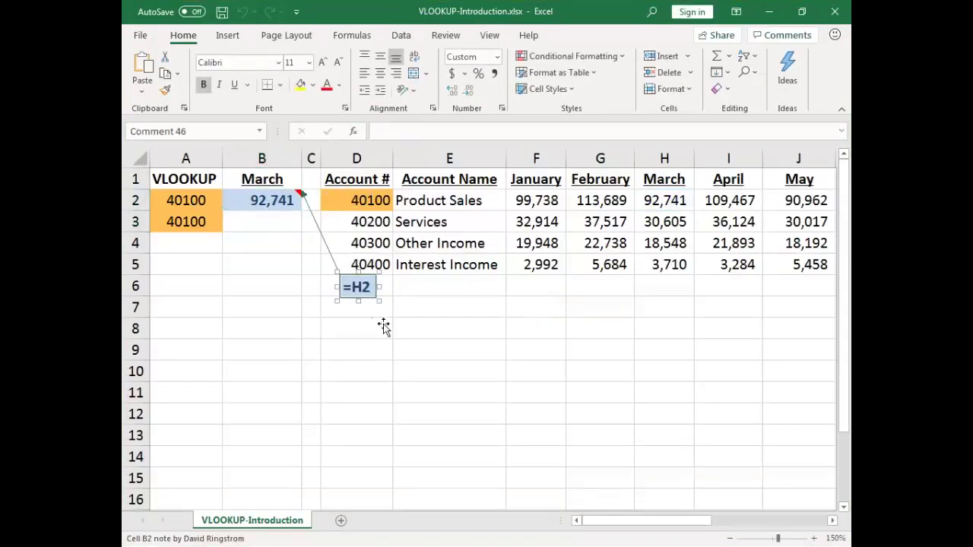
left_click(382, 325)
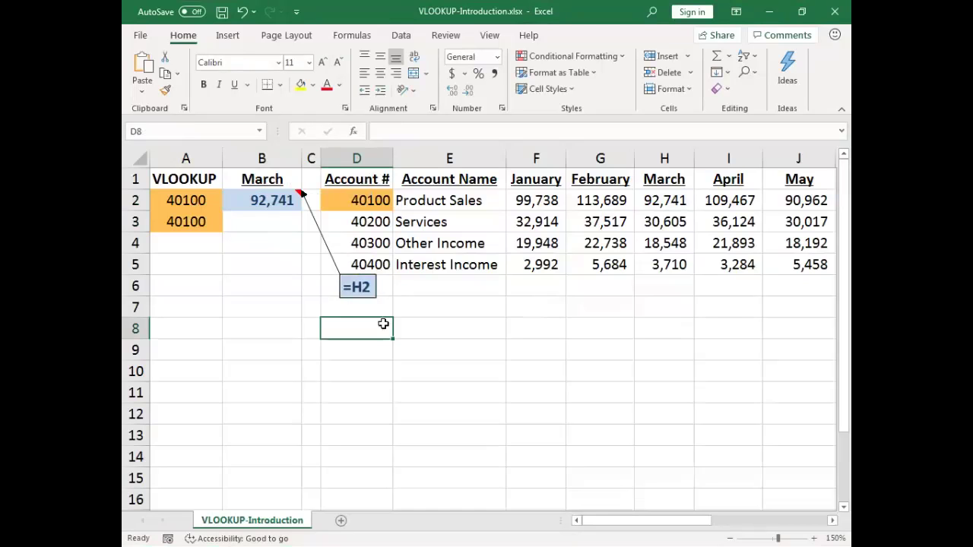
- Start a VLOOKUP formula in B3 with A3 as the lookup value, dismissing the Office update notice
left_click(260, 218)
type("=")
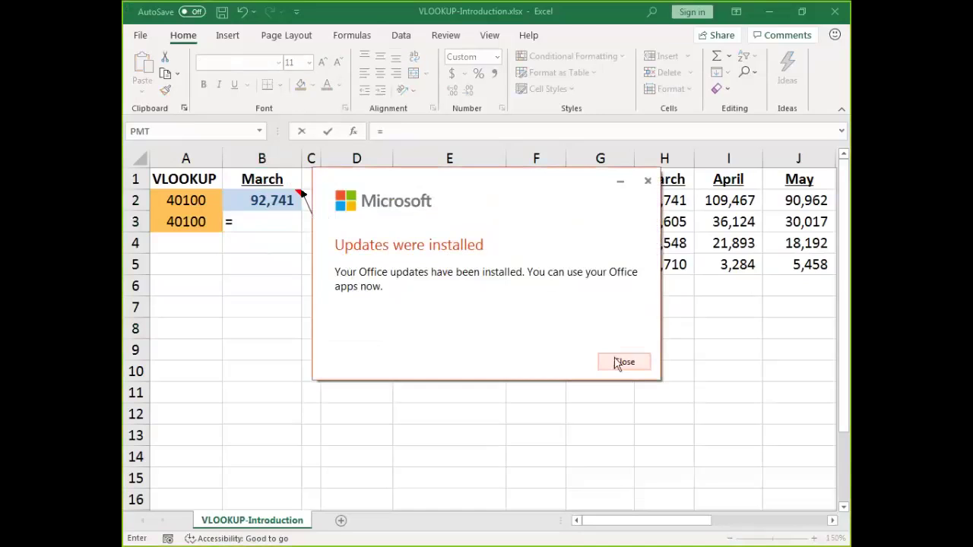
left_click(621, 361)
type("v")
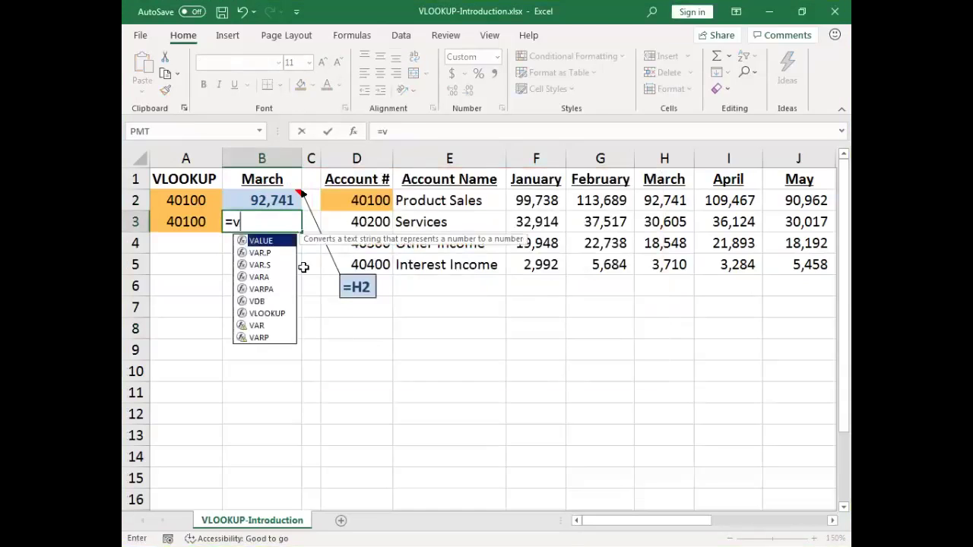
type("lookup(")
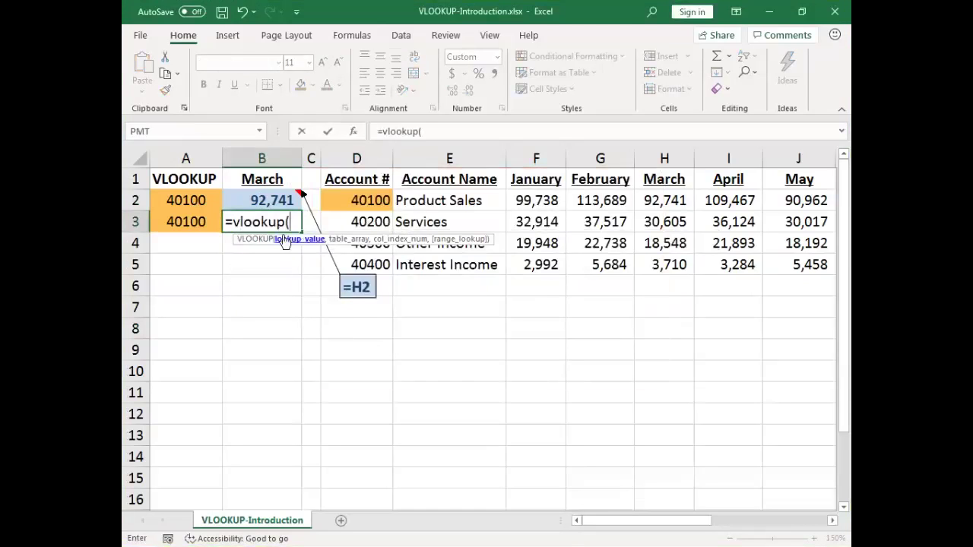
left_click(187, 222)
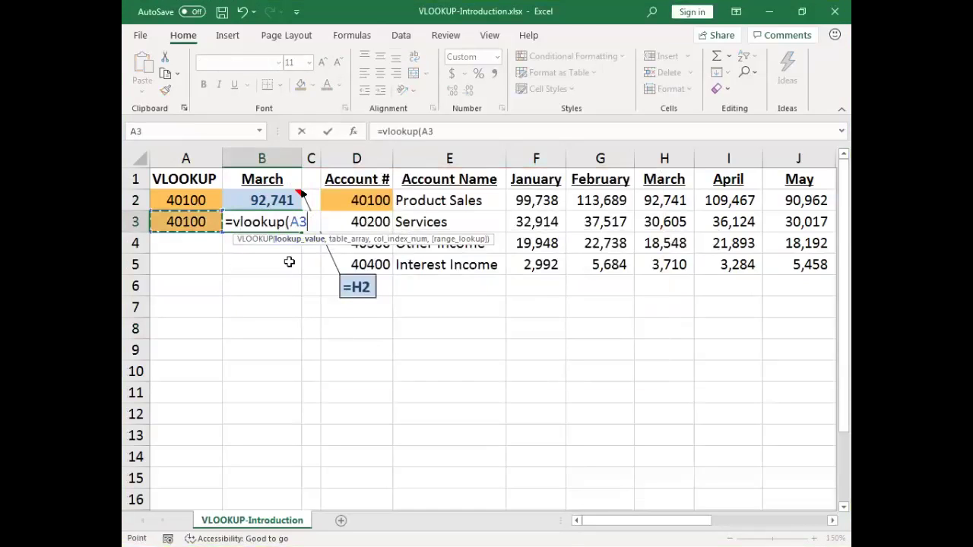
type(",")
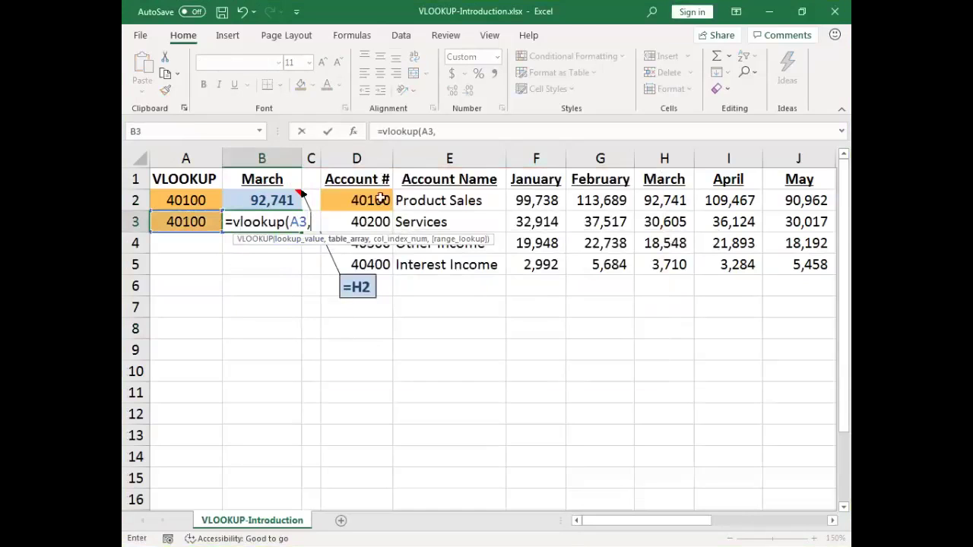
- Complete the VLOOKUP in B3 with table array D1:H5, column index 5 and FALSE for an exact match
left_click(371, 178)
left_click_drag(371, 178, 664, 259)
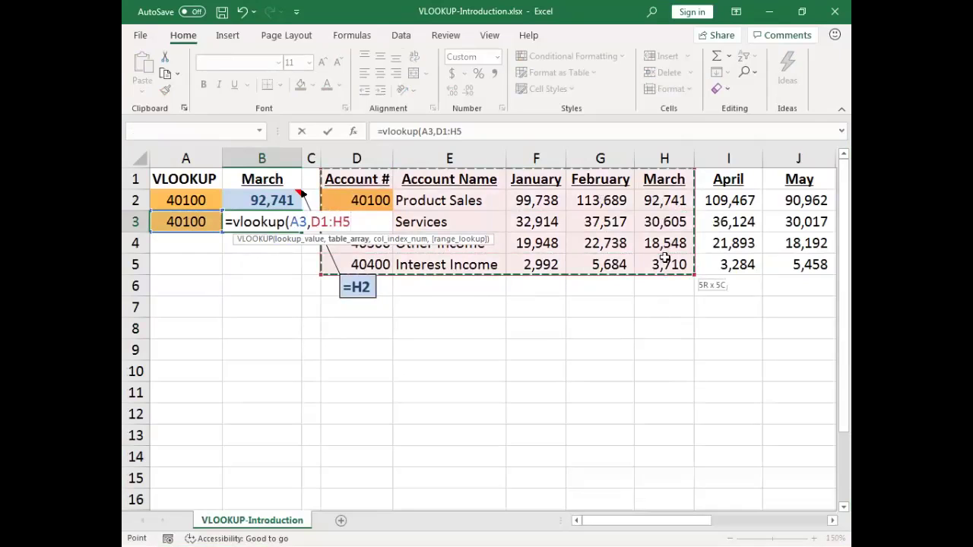
left_click_drag(664, 258, 664, 258)
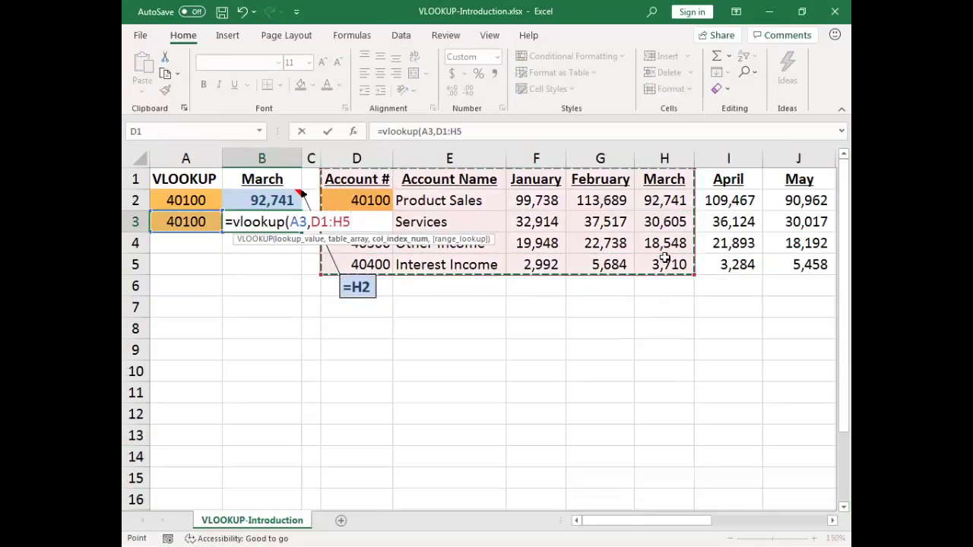
type(",5")
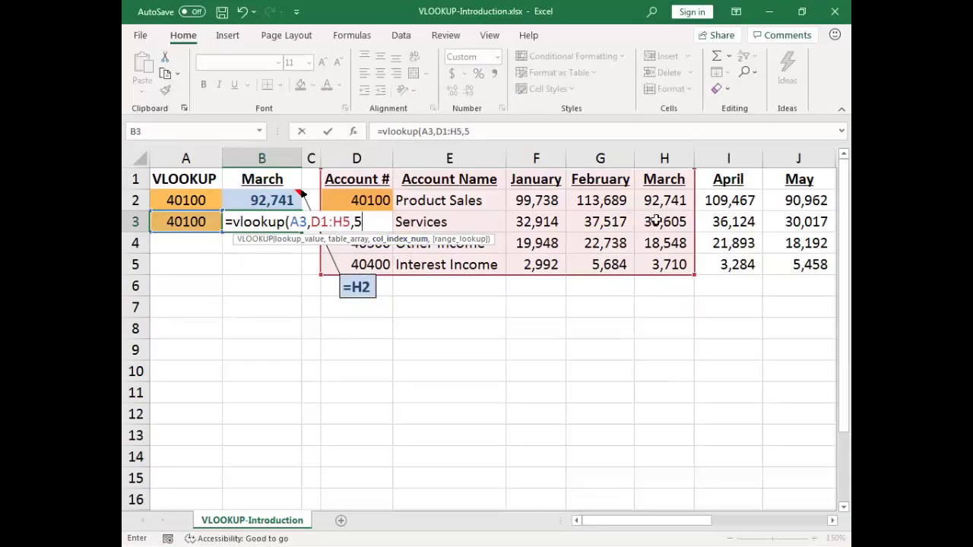
type(",")
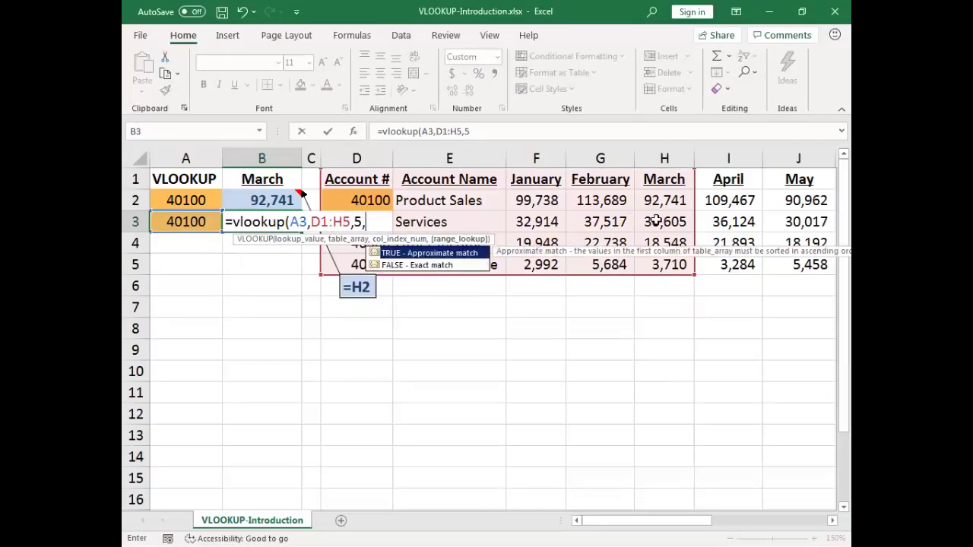
key("Down")
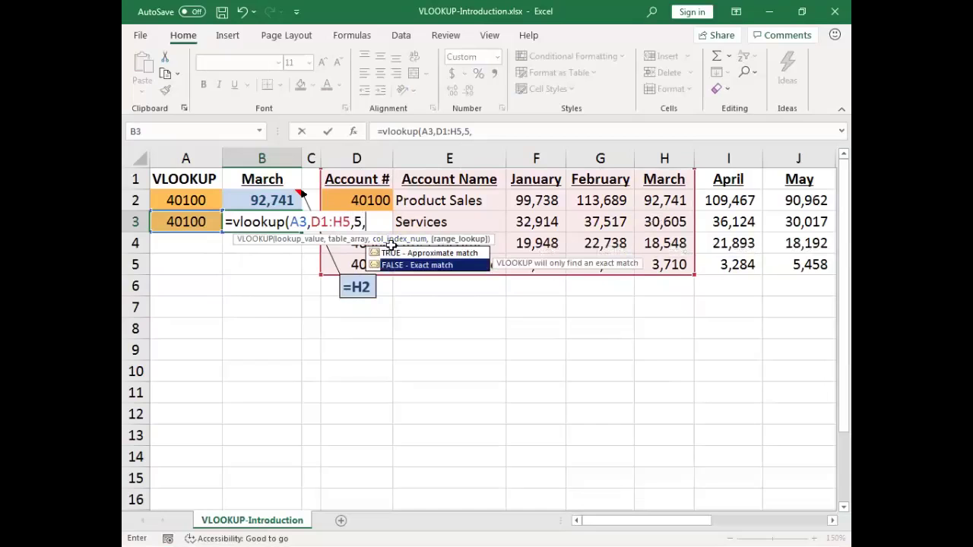
key("Tab")
type(")")
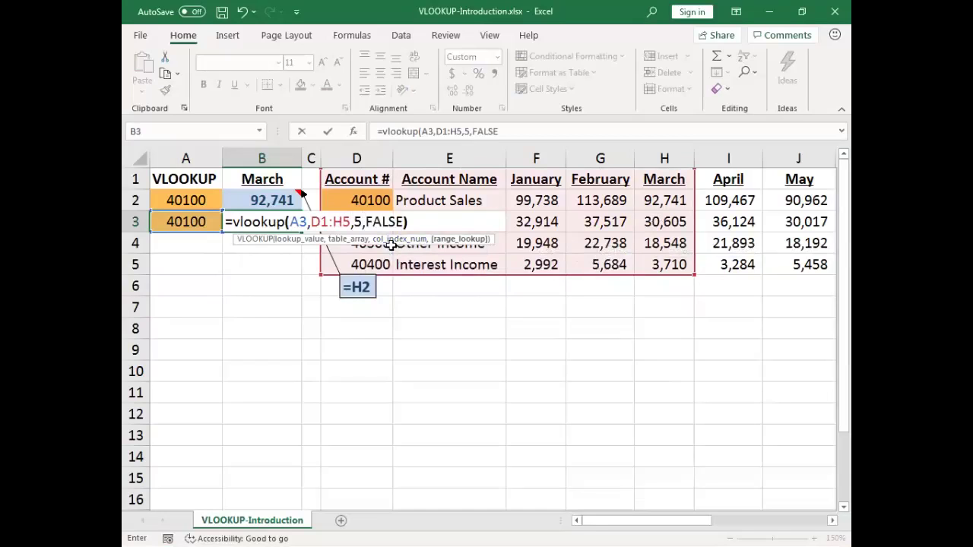
key("Return")
- Add a note showing the VLOOKUP formula to B3 and place it directly below the =H2 note
key("Up")
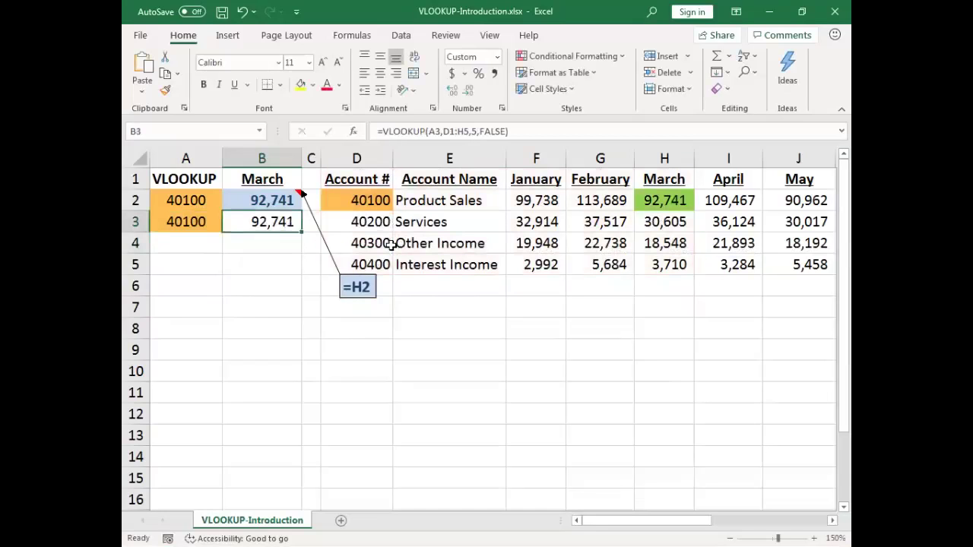
key("ctrl+shift+f")
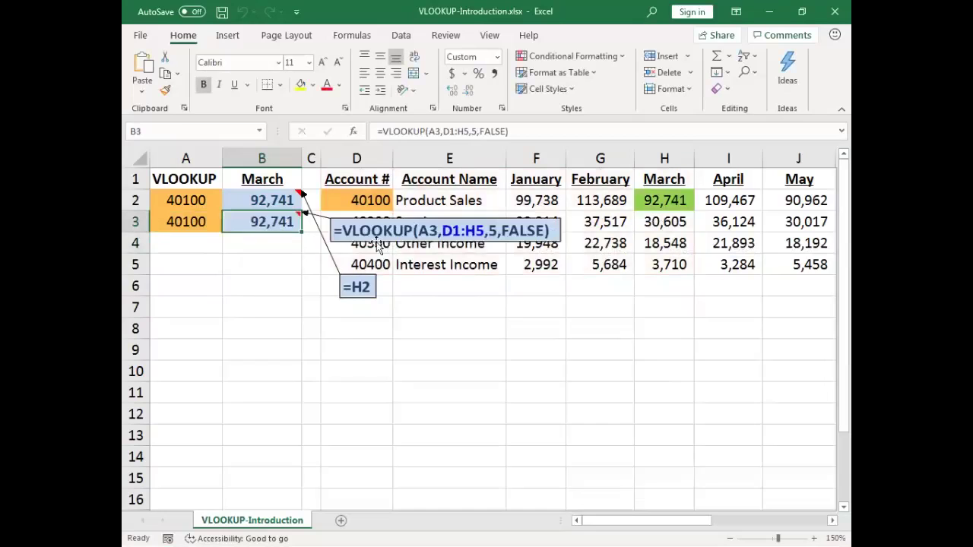
left_click_drag(378, 241, 380, 347)
left_click(380, 347)
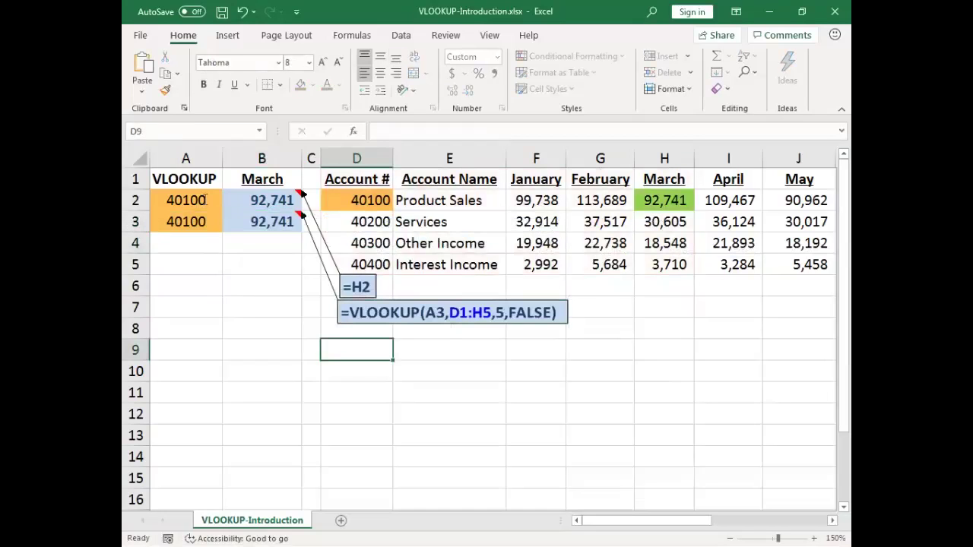
- Set both account numbers in A2:A3 to 40300 and inspect the formula in B2 and the March Other Income cell
left_click_drag(191, 200, 191, 221)
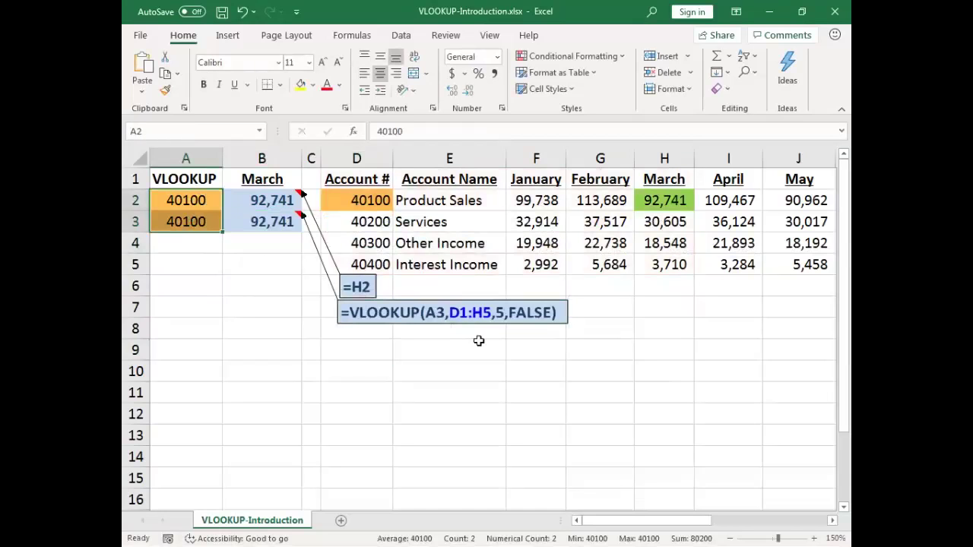
type("40300")
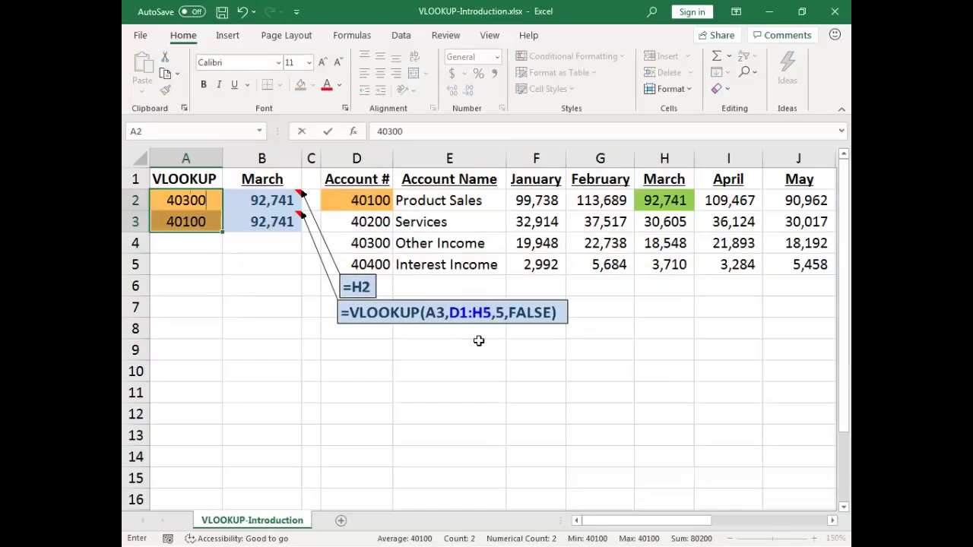
key("ctrl+Return")
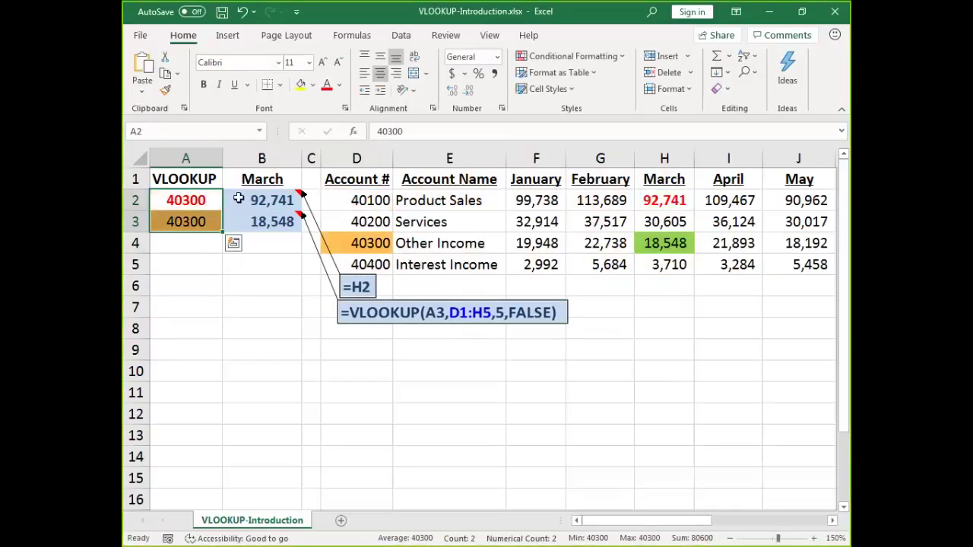
left_click(238, 198)
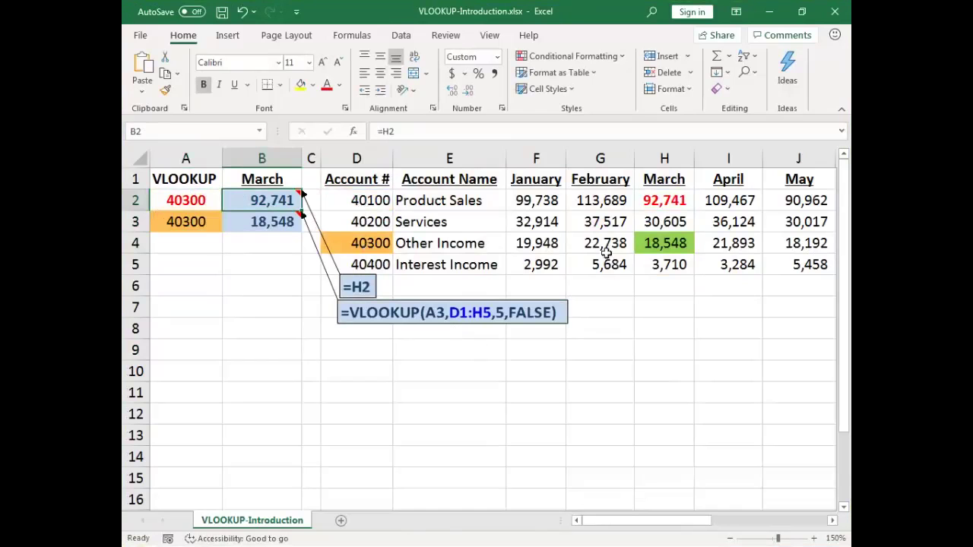
left_click(679, 251)
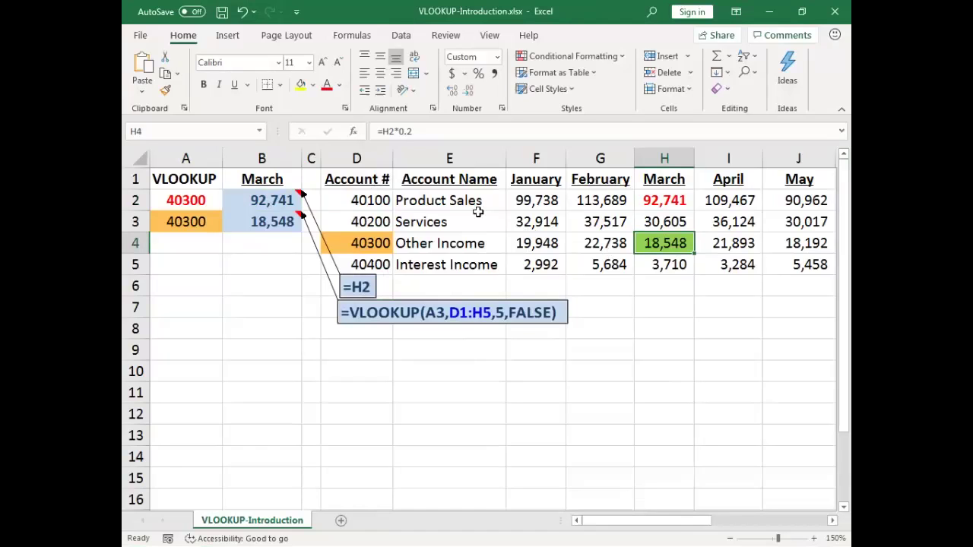
- Close VLOOKUP-Introduction.xlsx without saving the changes
left_click(523, 264)
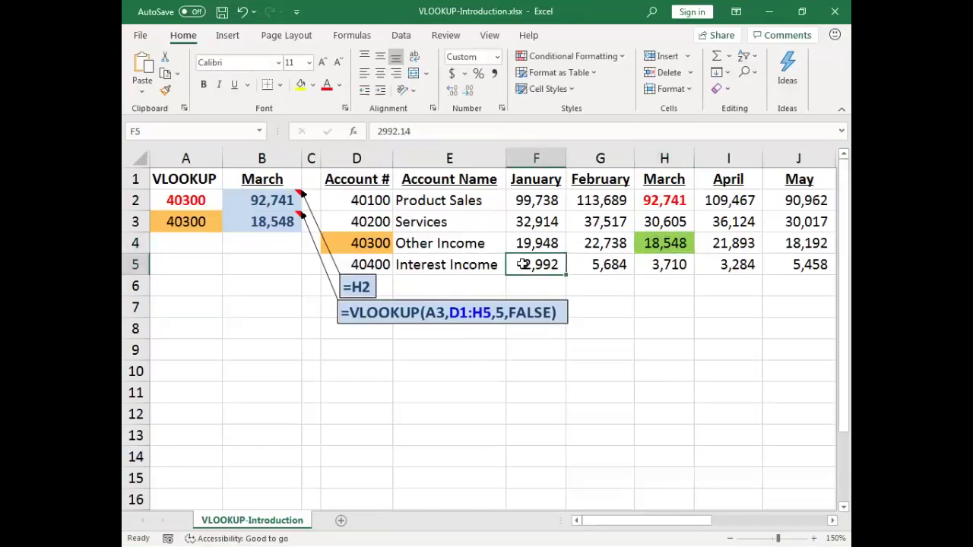
key("alt+F4")
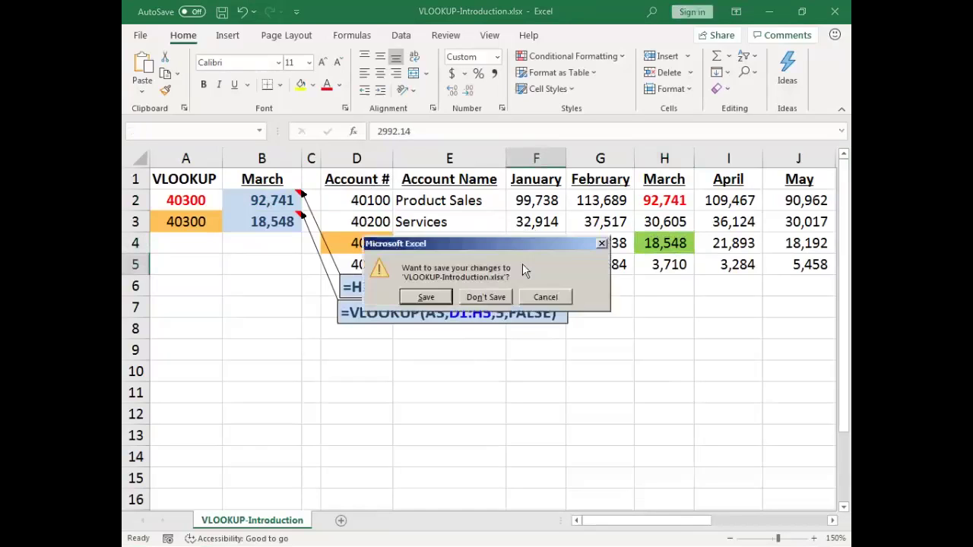
left_click(485, 297)
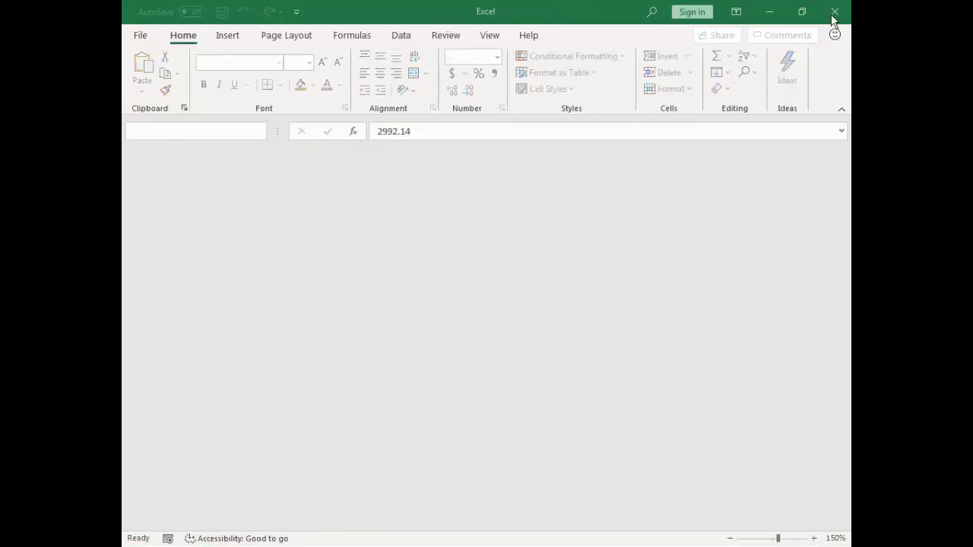
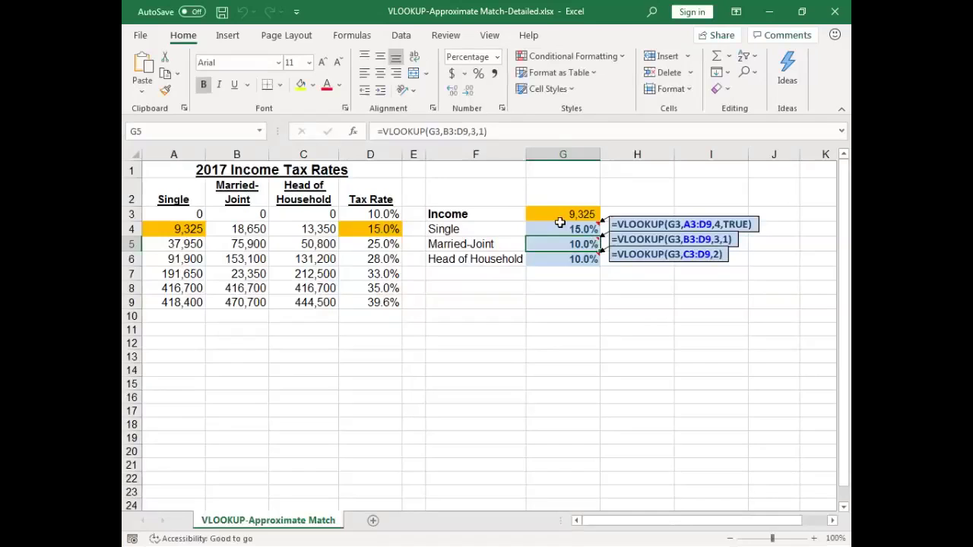
- Set the Income in G3 to 5,000 and clear the three tax rate lookup formulas in G4:G6
type("5,000")
key("ctrl+Return")
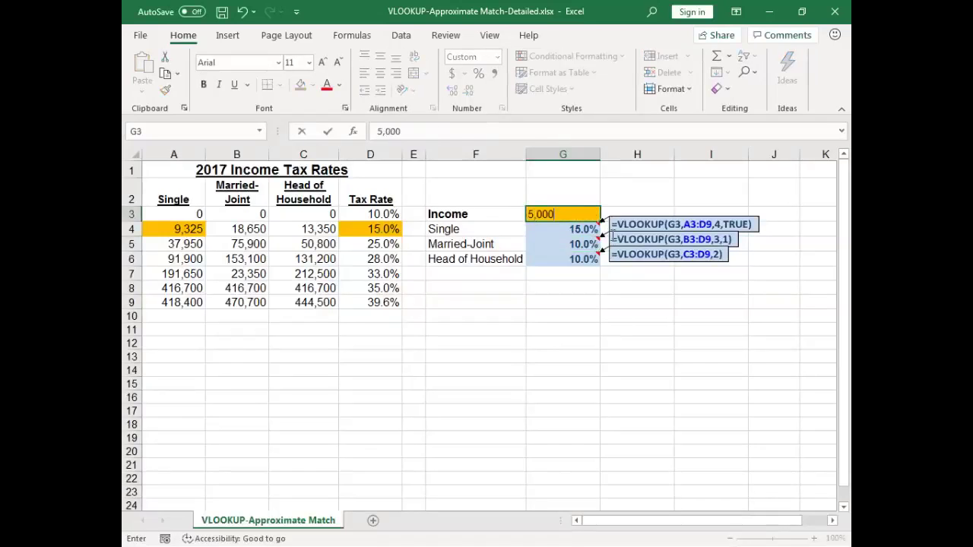
left_click_drag(562, 228, 563, 259)
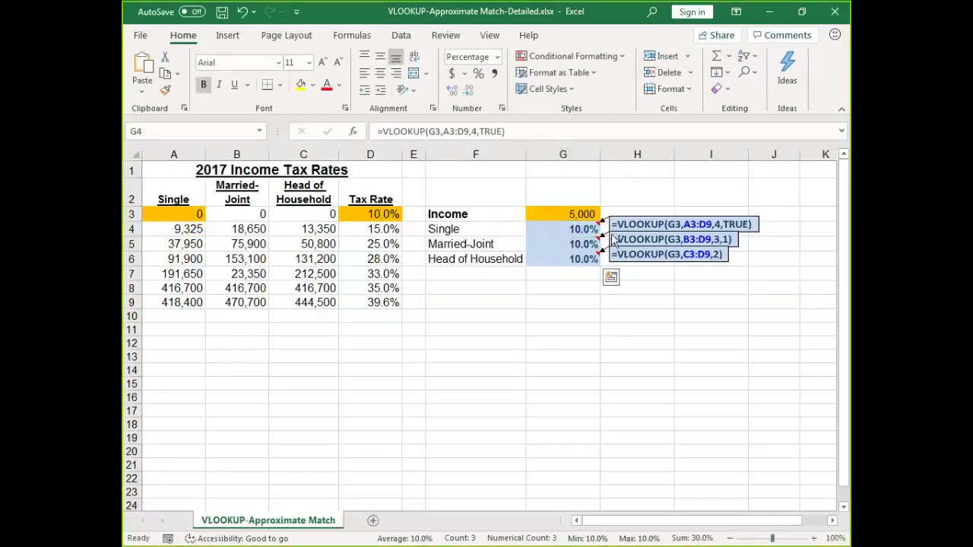
key("Delete")
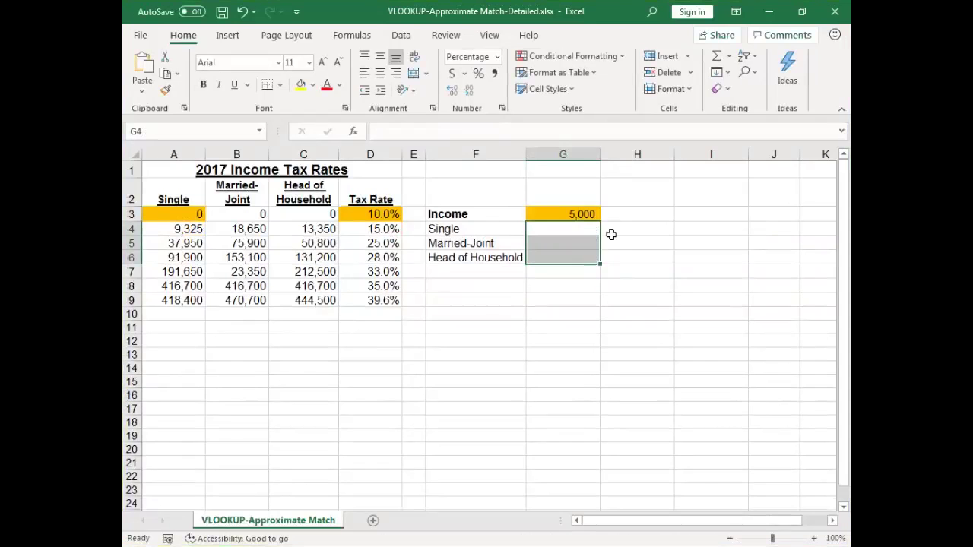
- Enter =VLOOKUP(G3,A3:D9,4,TRUE) in G4 for the Single tax rate and add a note showing its formula
left_click(559, 230)
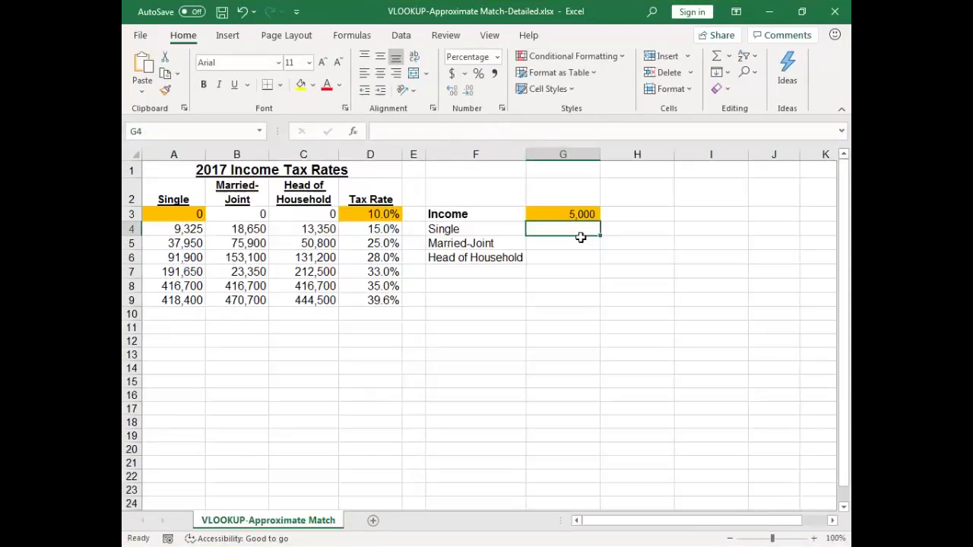
type("=vl")
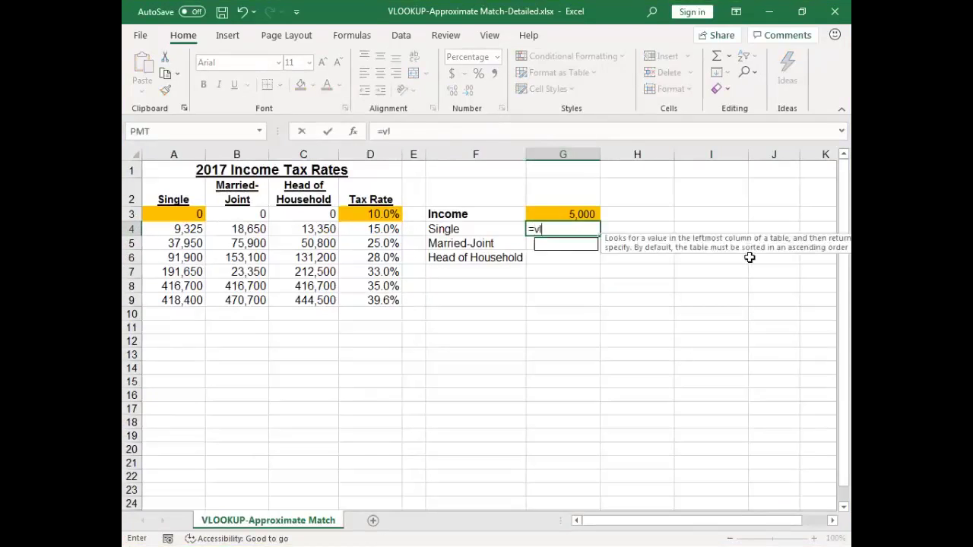
type("ookup(")
key("Up")
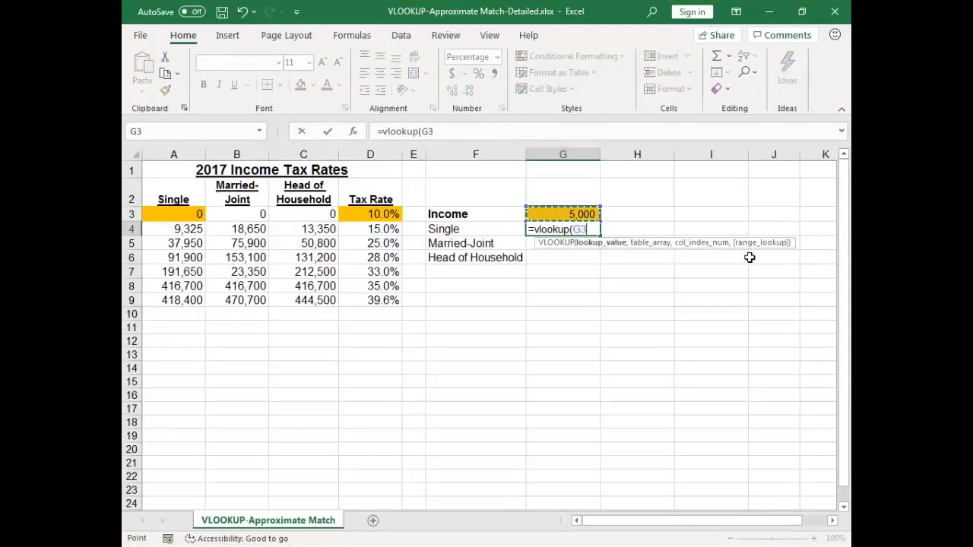
type(",")
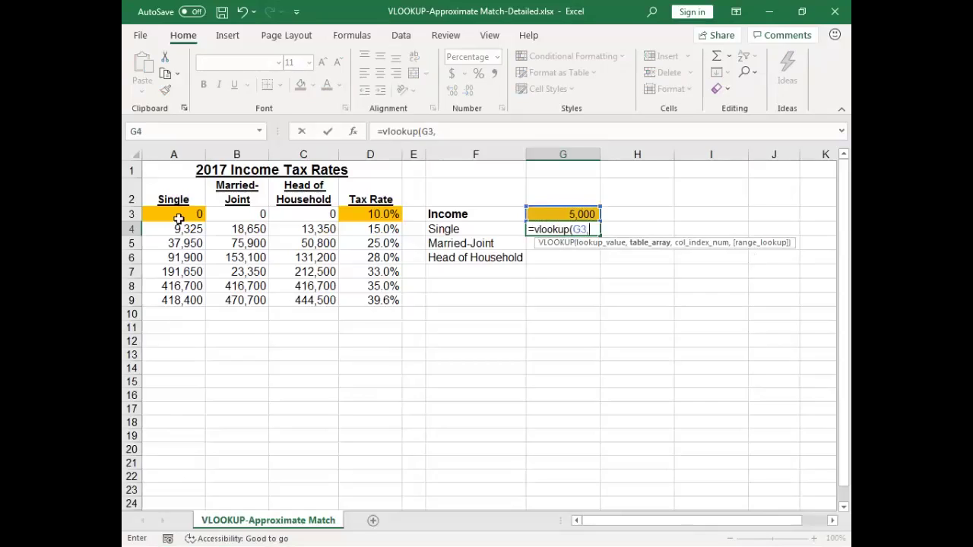
left_click_drag(178, 219, 364, 296)
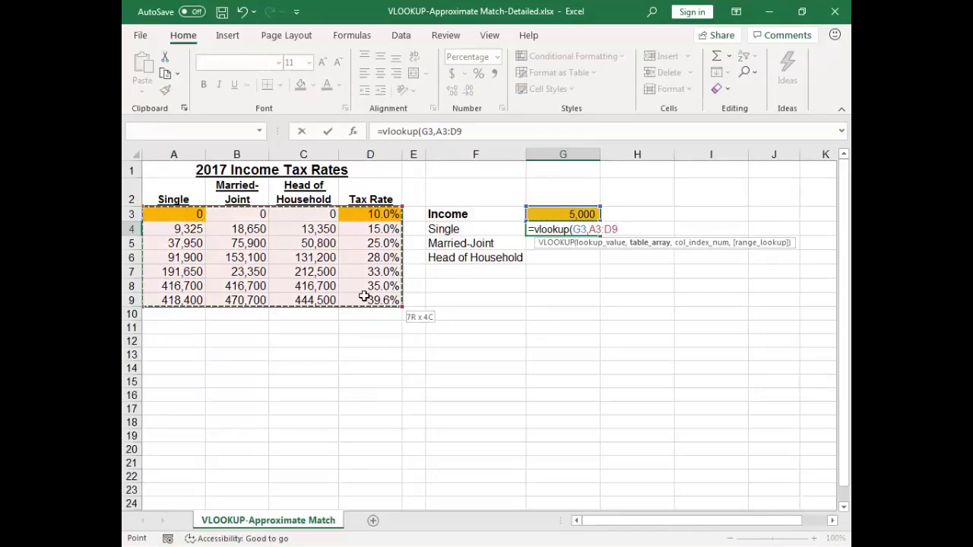
left_click_drag(365, 297, 363, 297)
type(",4")
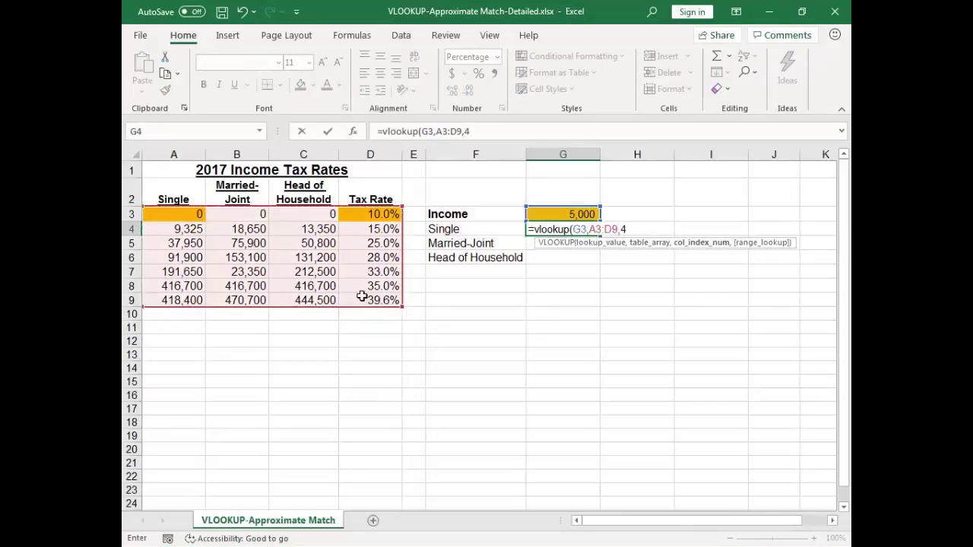
type(",TRUE")
key("Return")
key("Up")
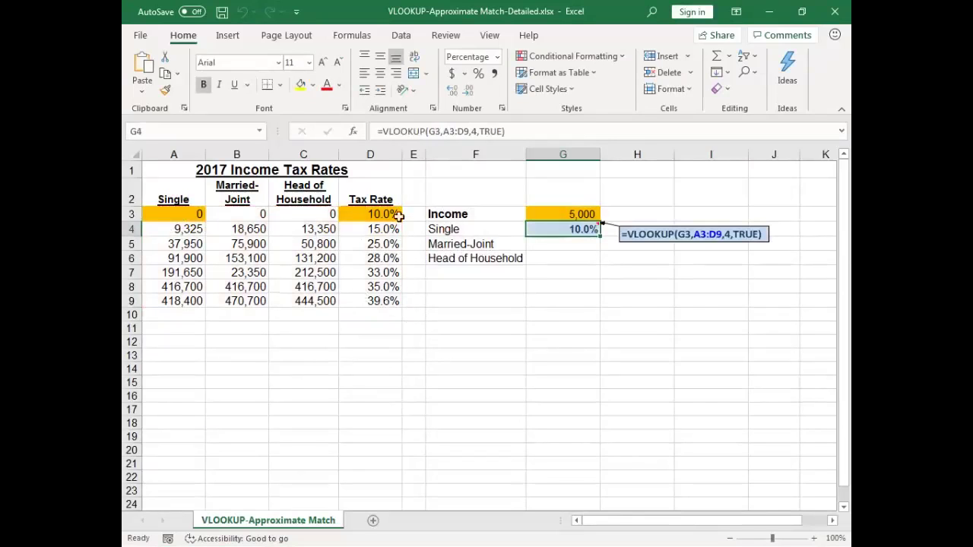
- Set the Income in G3 to 9324
left_click(542, 213)
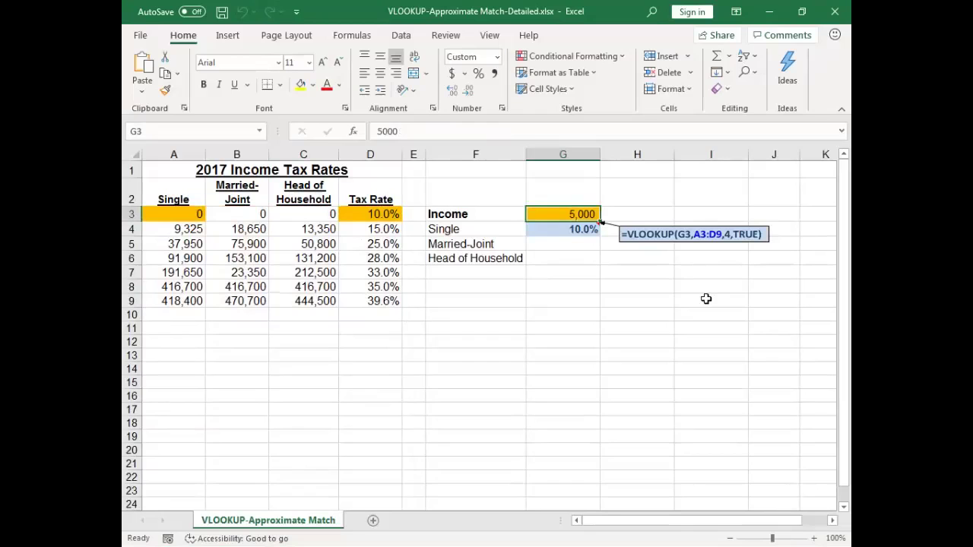
type("9324")
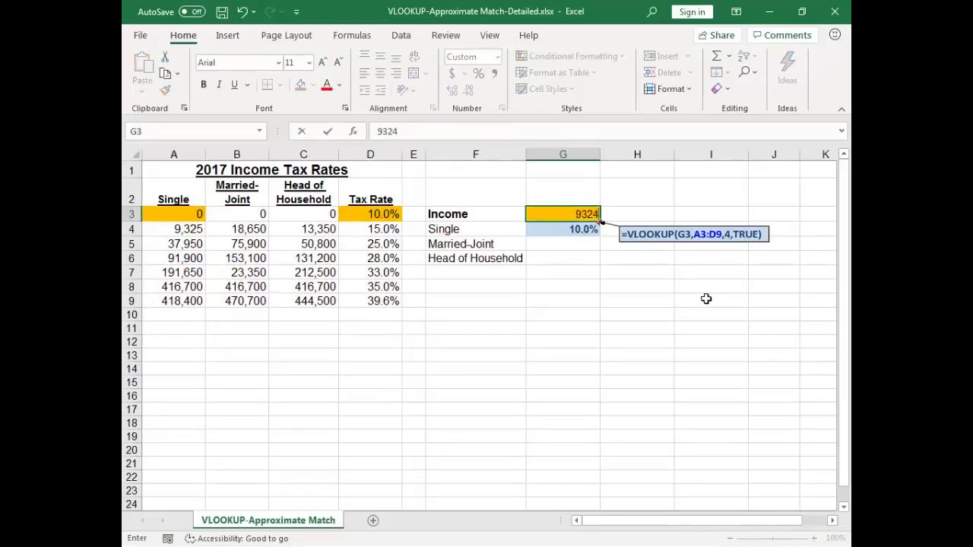
key("Return")
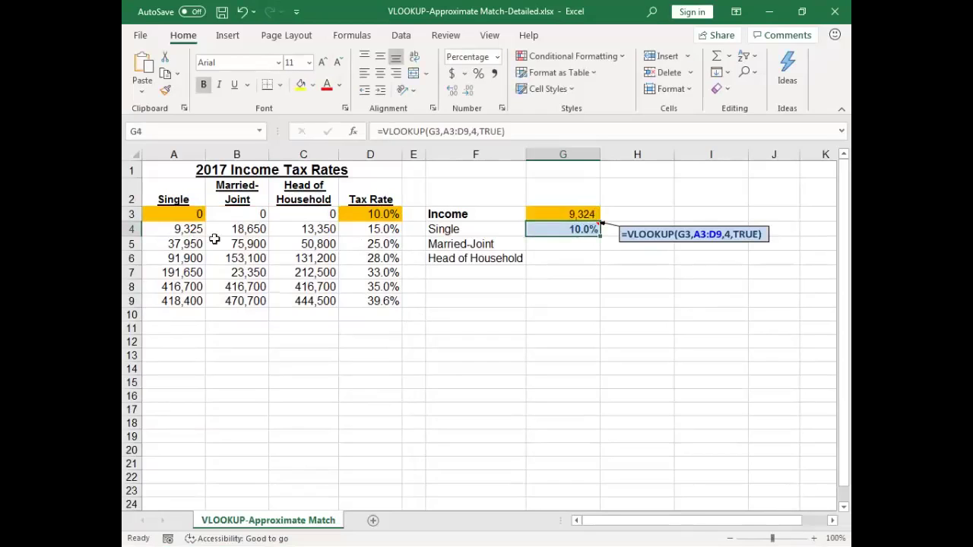
- Raise the Income in G3 to 9324.99 and display it with two decimal places
key("Up")
key("F2")
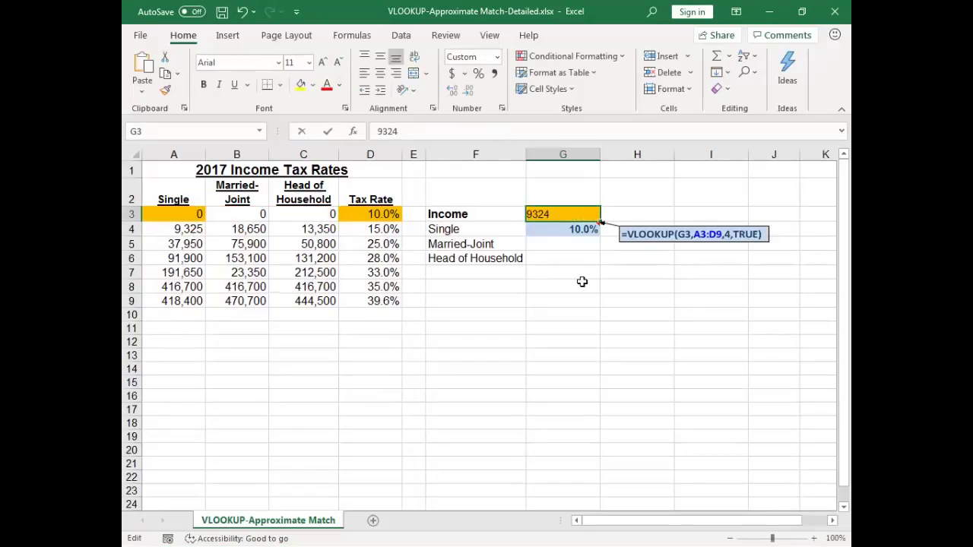
type(".99")
key("Return")
key("Up")
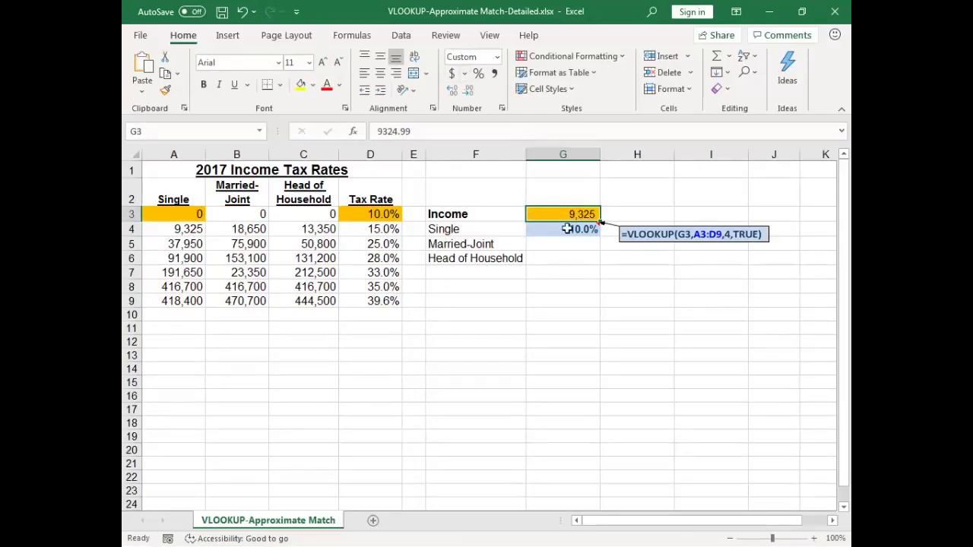
left_click(451, 89)
left_click(451, 90)
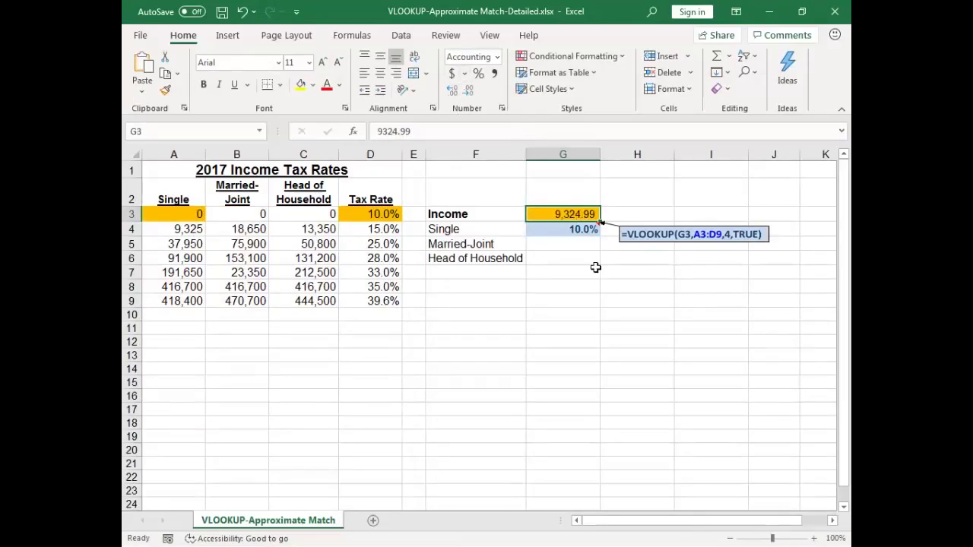
- Turn the Income in G3 into the formula =9324.99+.01
key("F2")
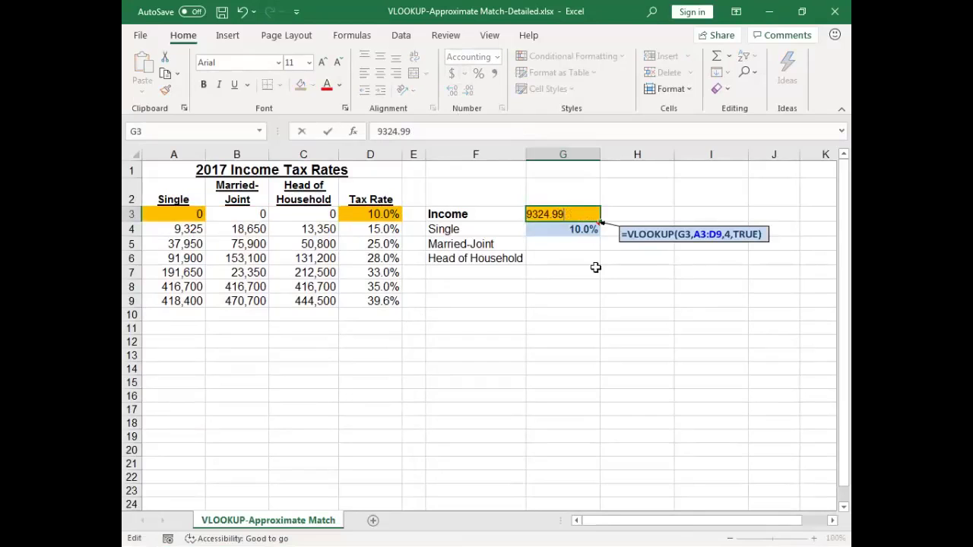
key("Home")
type("=")
key("End")
type("+.01")
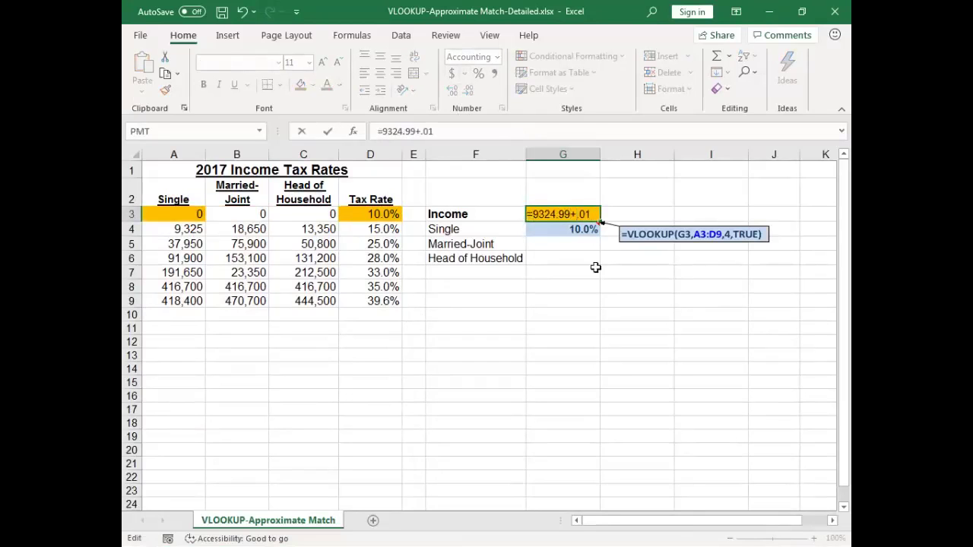
key("Return")
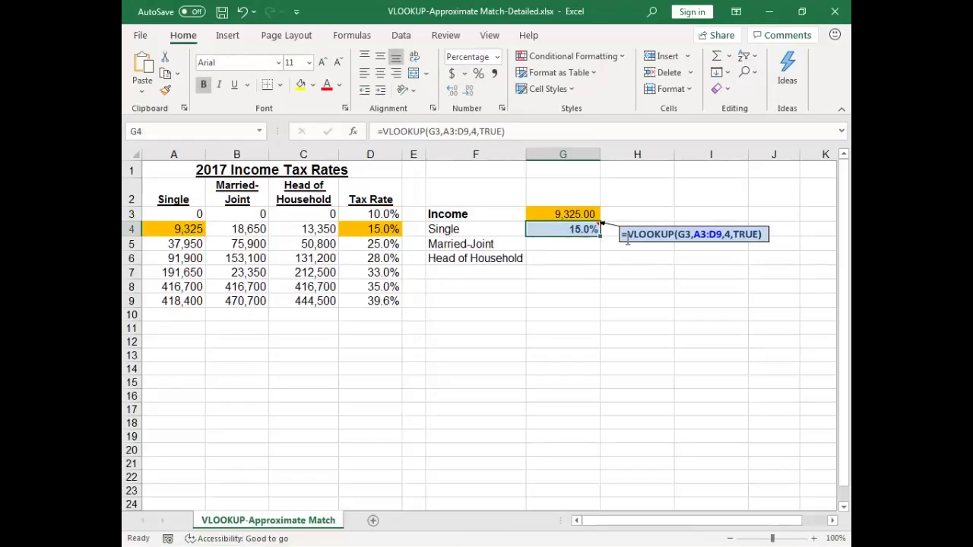
- Enter =VLOOKUP(G3,B3:D9,3,1) in G5 for the Married-Joint tax rate and add a note showing its formula
left_click(567, 242)
type("=vlookup(")
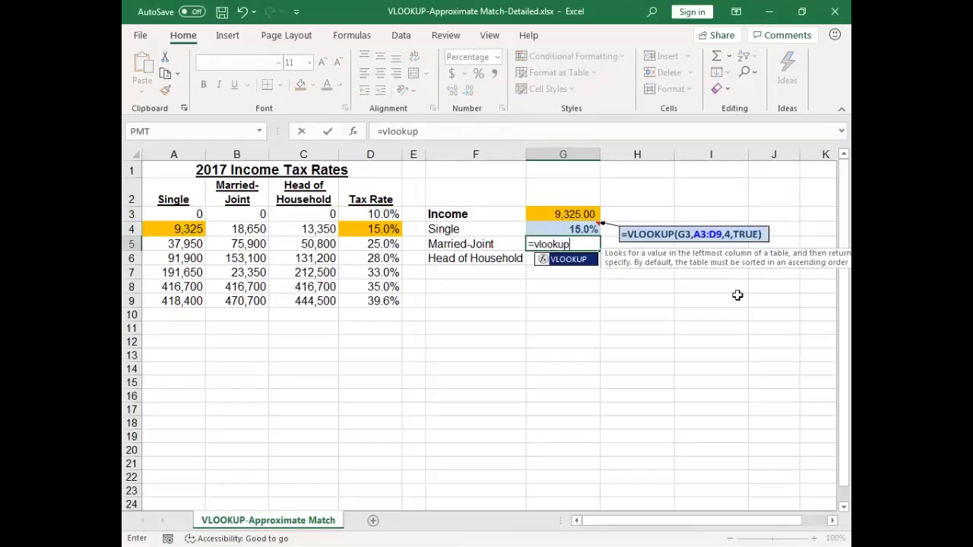
key("Up")
key("Up")
key("Up")
key("Down")
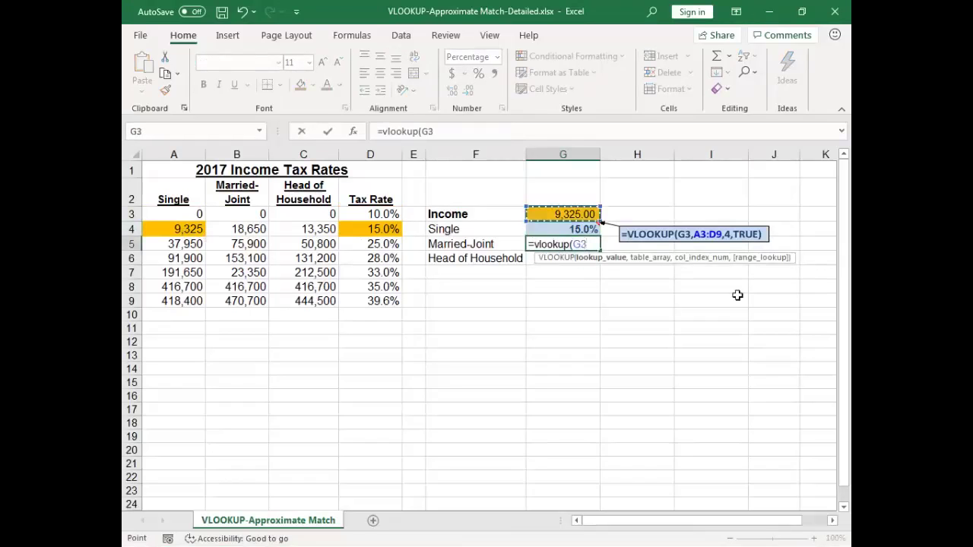
type(",")
left_click_drag(251, 216, 373, 298)
type(",")
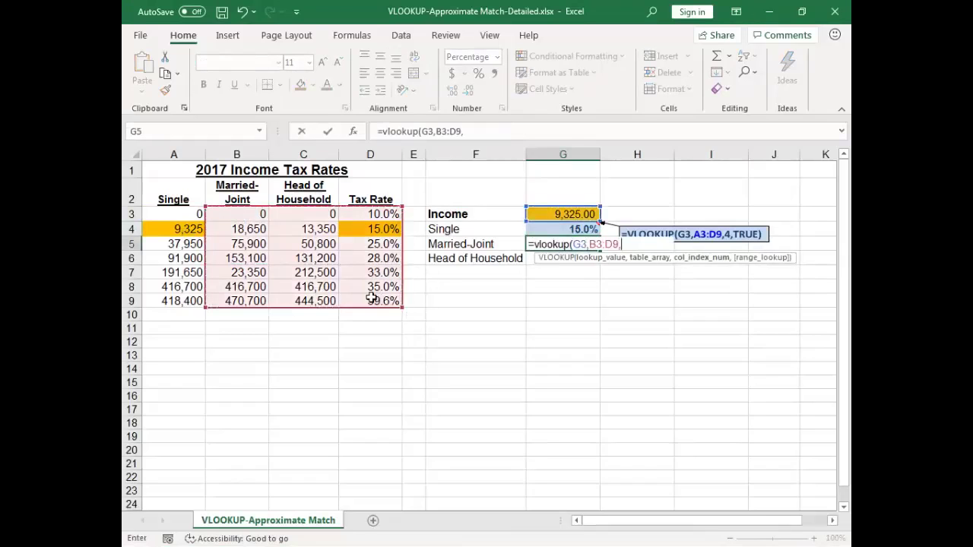
type("3,1")
key("Return")
key("Up")
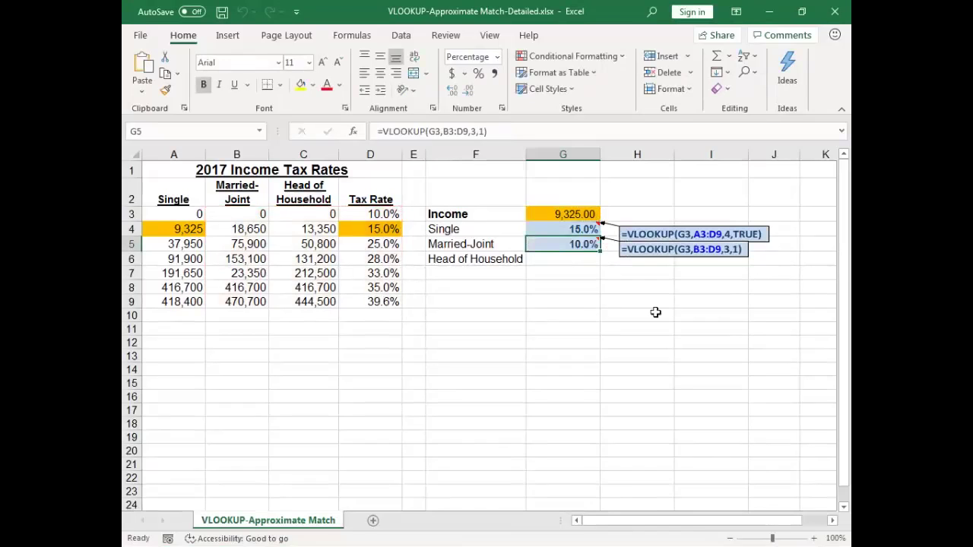
- Enter =VLOOKUP(G3,C3:D9,2) in G6 for Head of Household, omitting the range lookup argument, and add a note showing its formula
left_click(562, 259)
type("=vlookup(")
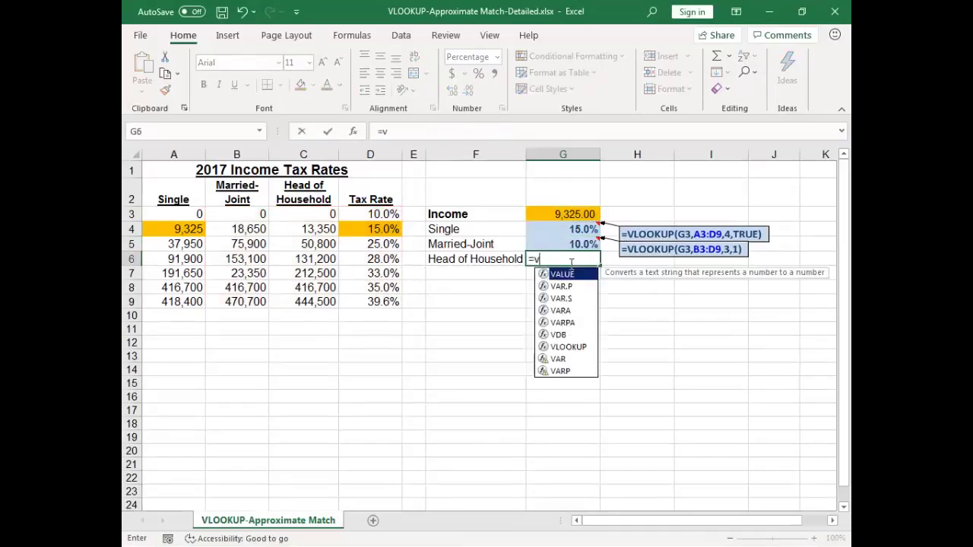
key("Up")
key("Up")
key("Up")
key("Up")
key("Down")
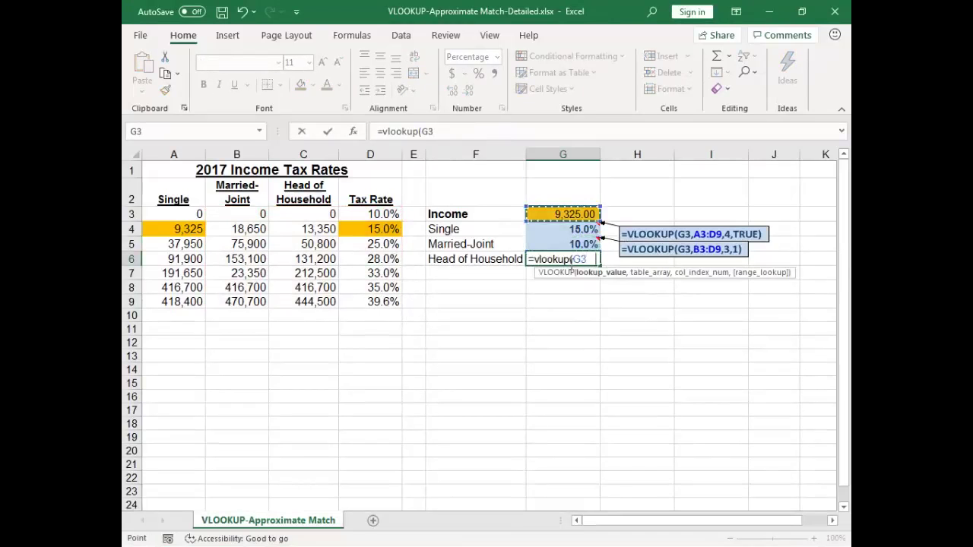
type(",")
key("BackSpace")
key("alt")
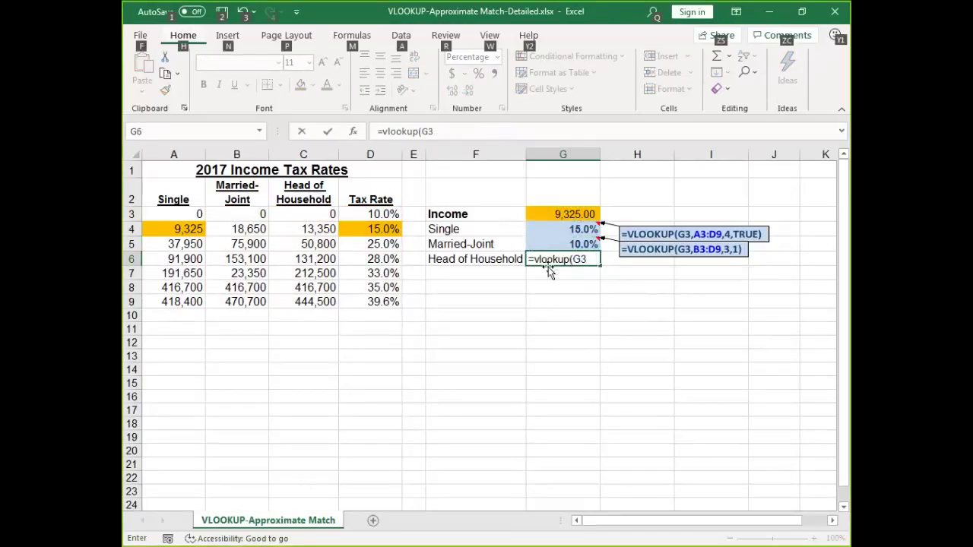
key("alt")
type(",")
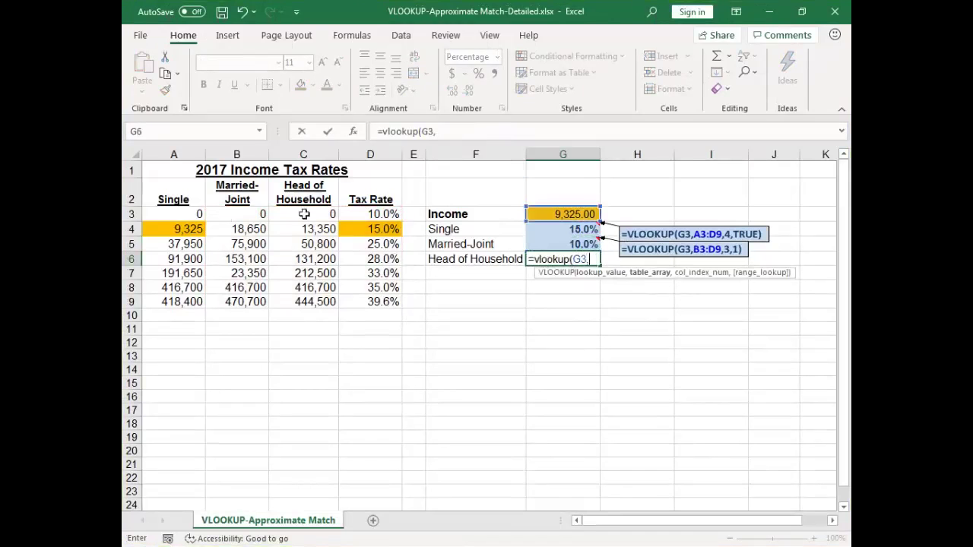
left_click_drag(304, 215, 378, 303)
type(",2,")
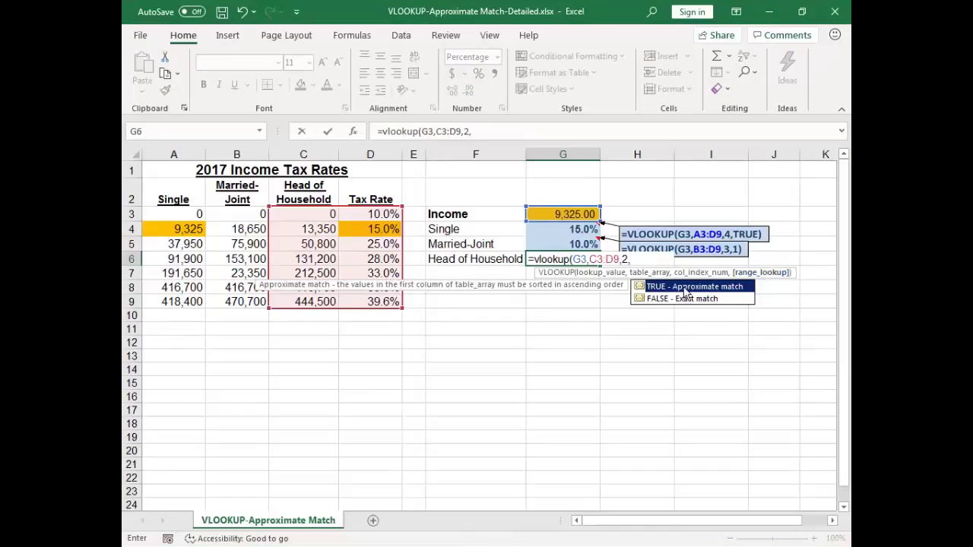
key("BackSpace")
type(")")
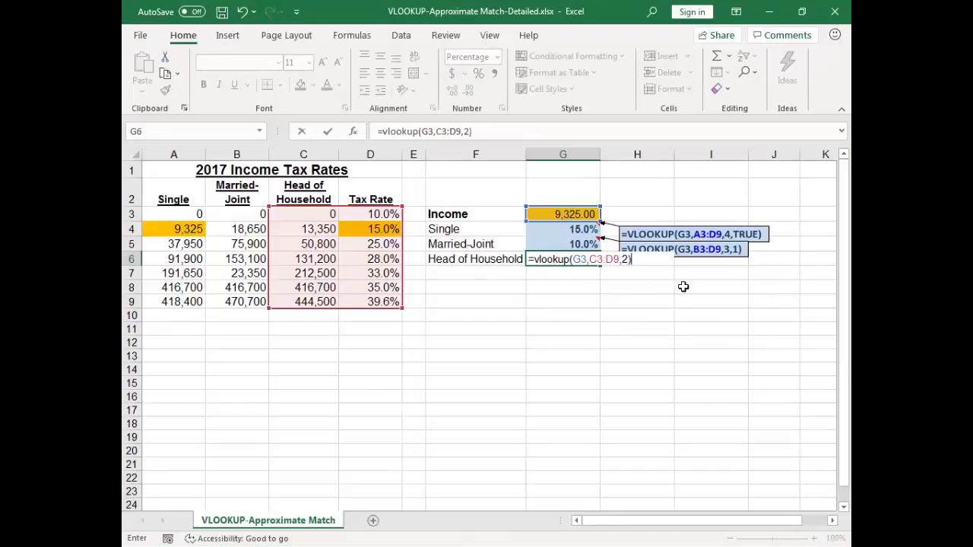
key("Return")
key("Up")
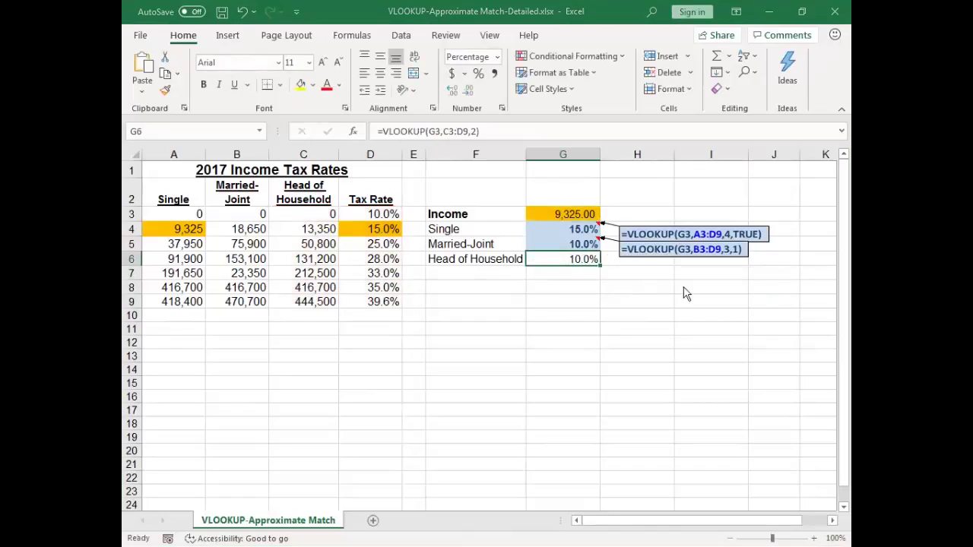
key("ctrl+shift+f")
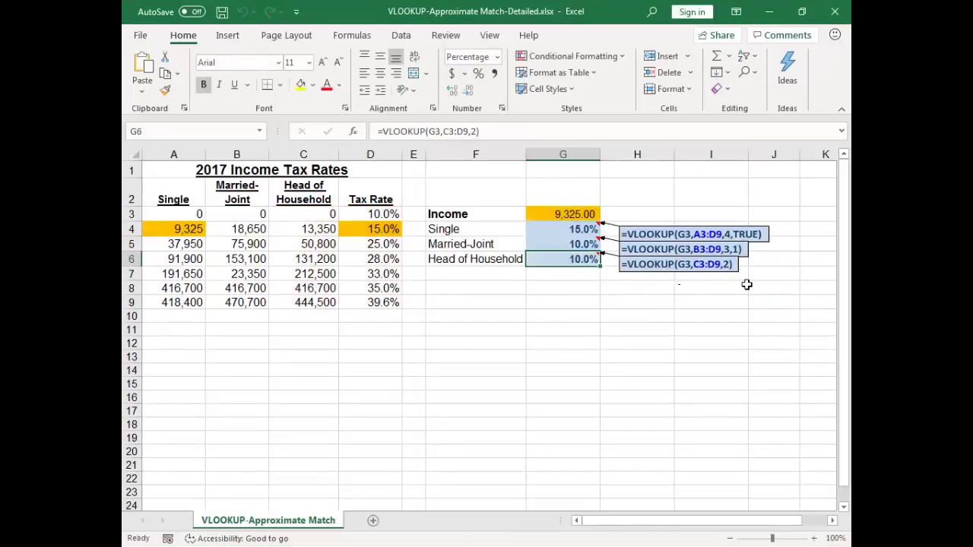
- Close VLOOKUP-Approximate Match-Detailed.xlsx, saving the changes, and advance the slideshow to Introduction to HLOOKUP
key("alt+F4")
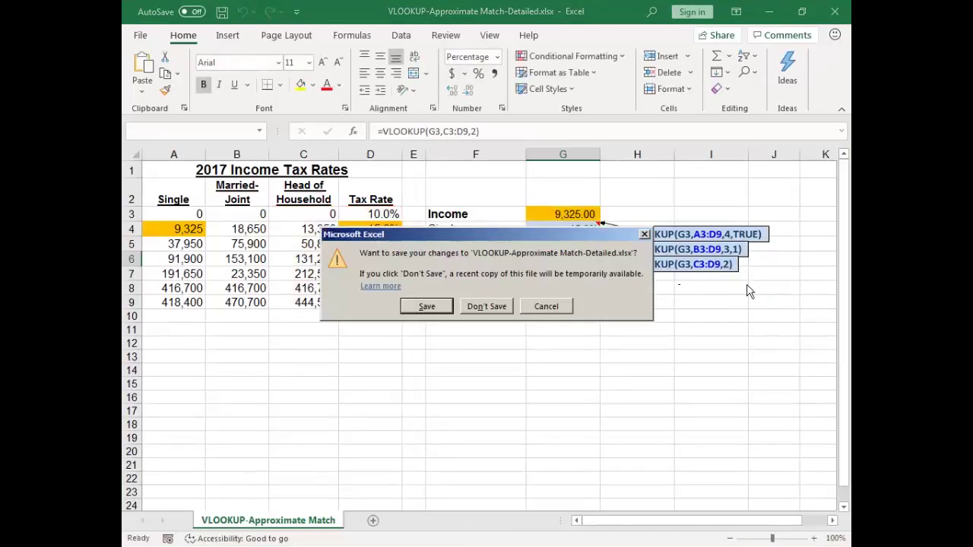
key("Return")
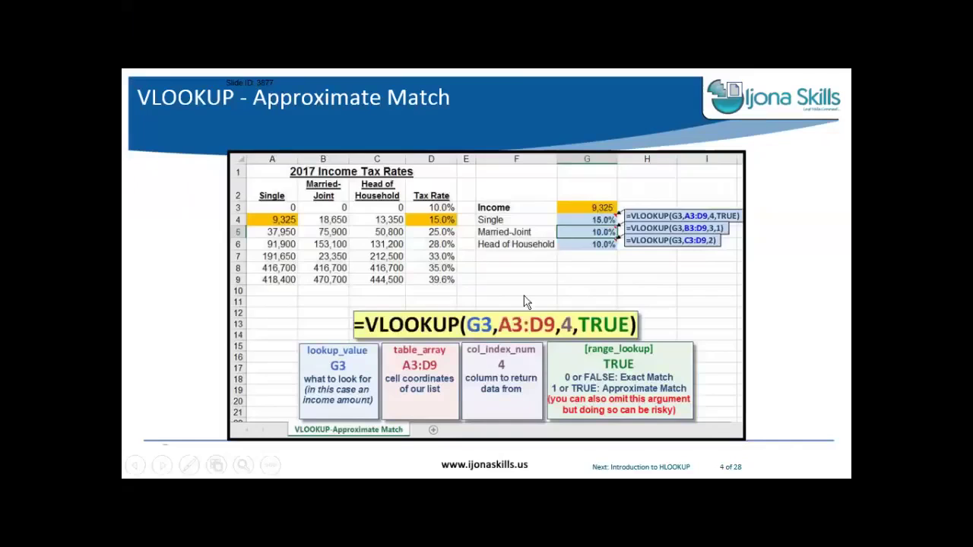
left_click(524, 302)
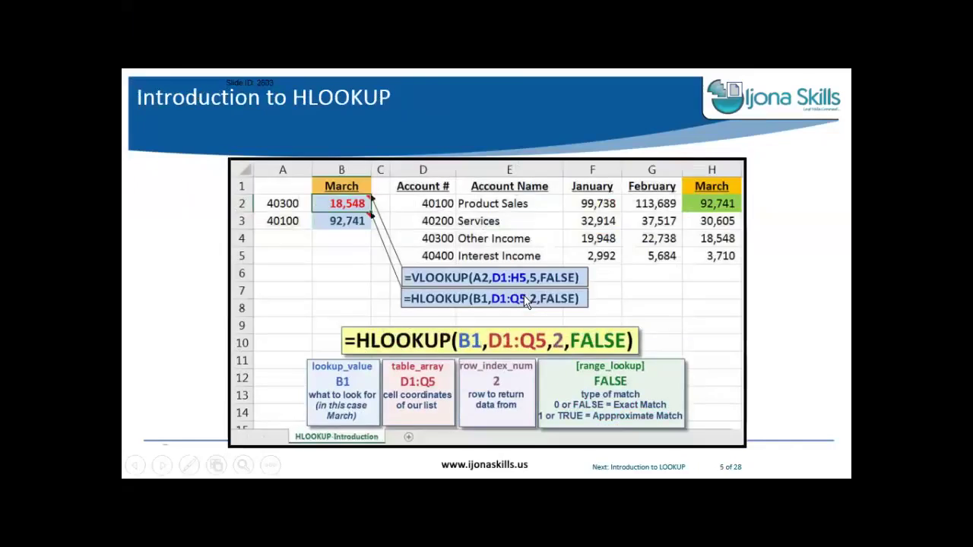
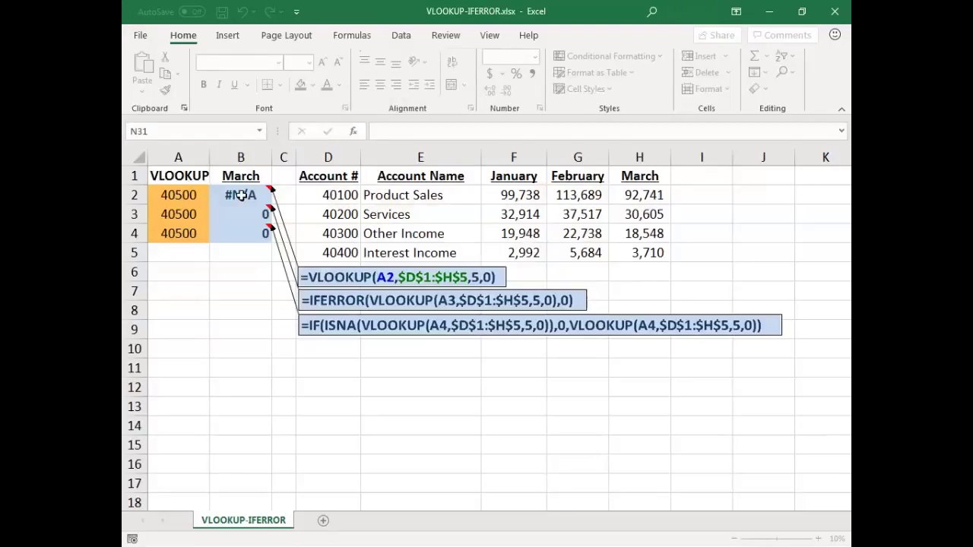
- Clear the IFERROR and IF(ISNA) lookup formulas in B3:B4 of VLOOKUP-IFERROR.xlsx and select the VLOOKUP cell B2
mouse_move(240, 194)
left_click_drag(240, 195, 239, 233)
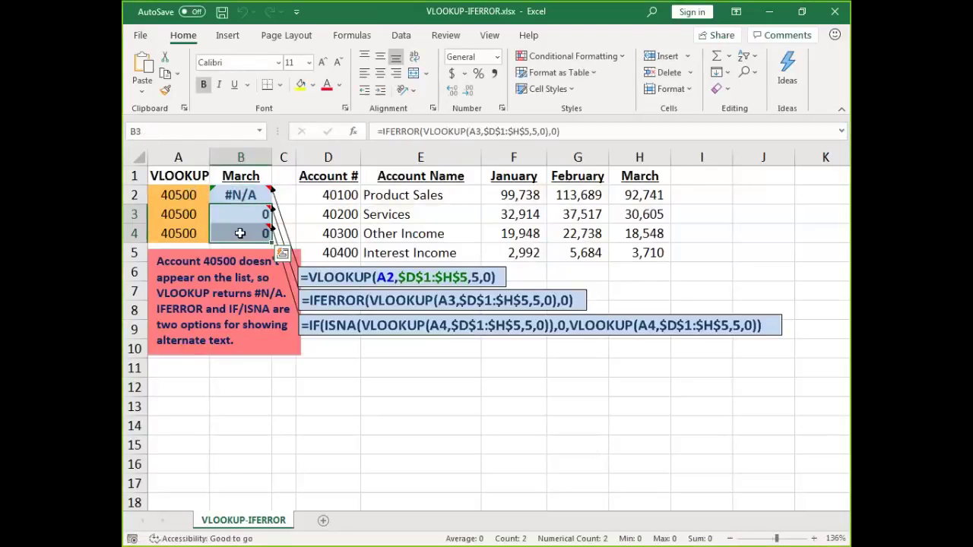
left_click(238, 193)
left_click_drag(233, 209, 240, 228)
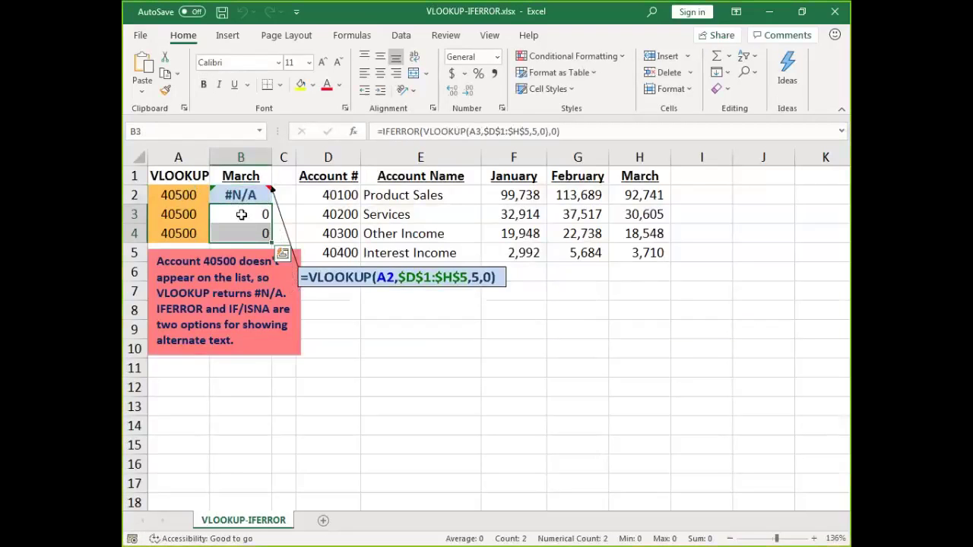
key("Delete")
key("Up")
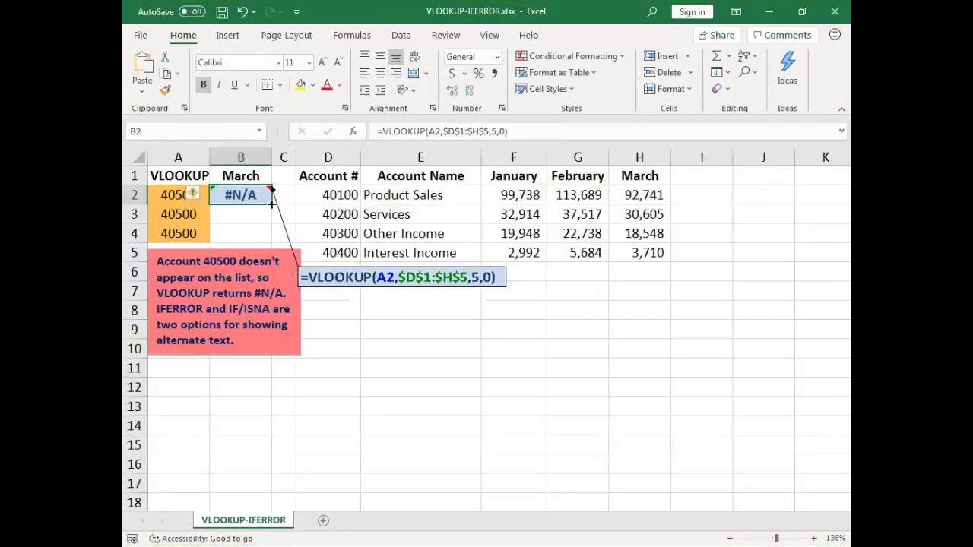
- Copy the B2 VLOOKUP formula down through B4 and wrap the B3 copy in IFERROR, returning 0 on an error
left_click_drag(271, 203, 261, 233)
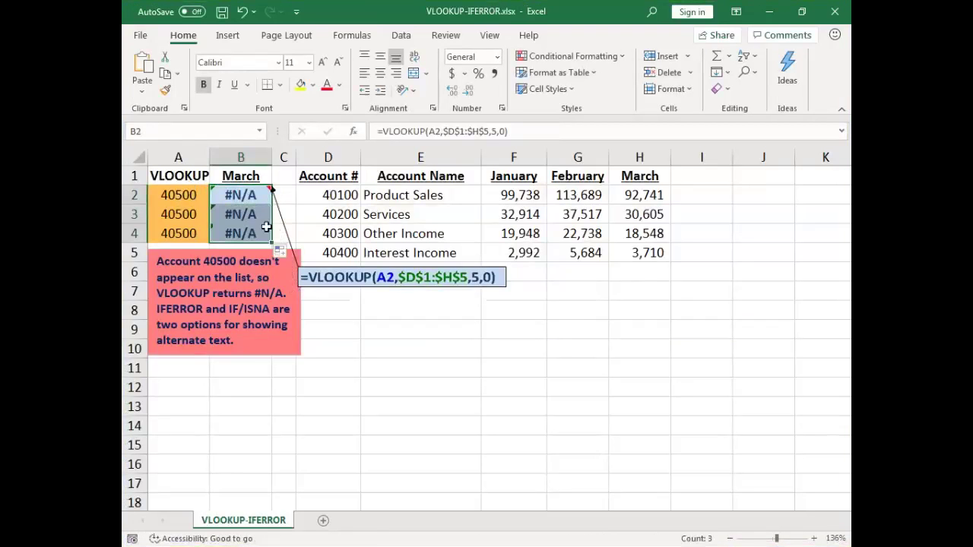
left_click(254, 214)
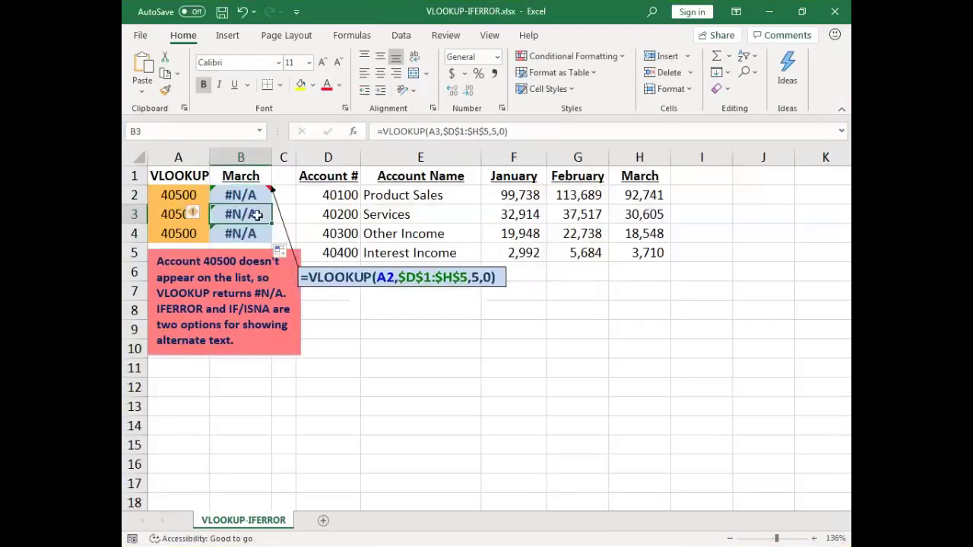
left_click(383, 132)
type("Iferror(")
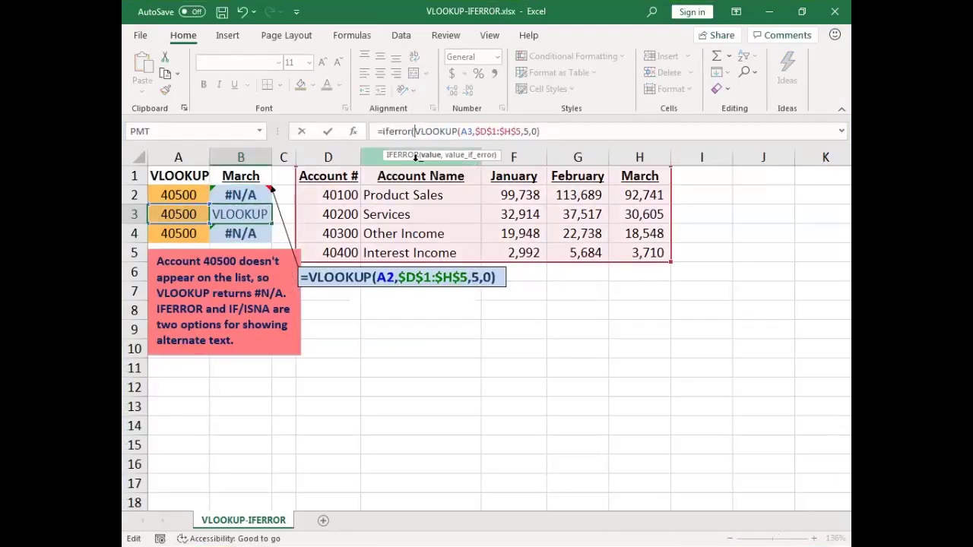
left_click(430, 155)
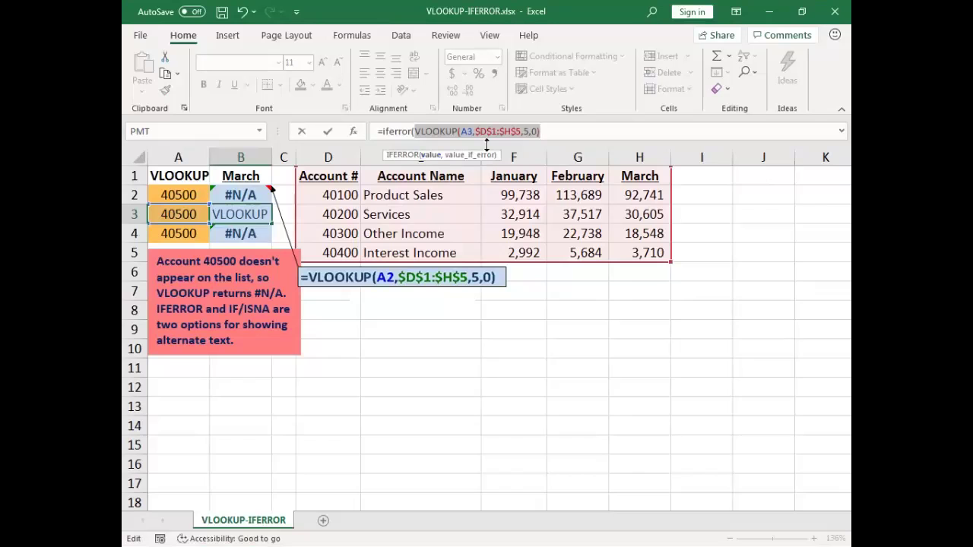
left_click(566, 132)
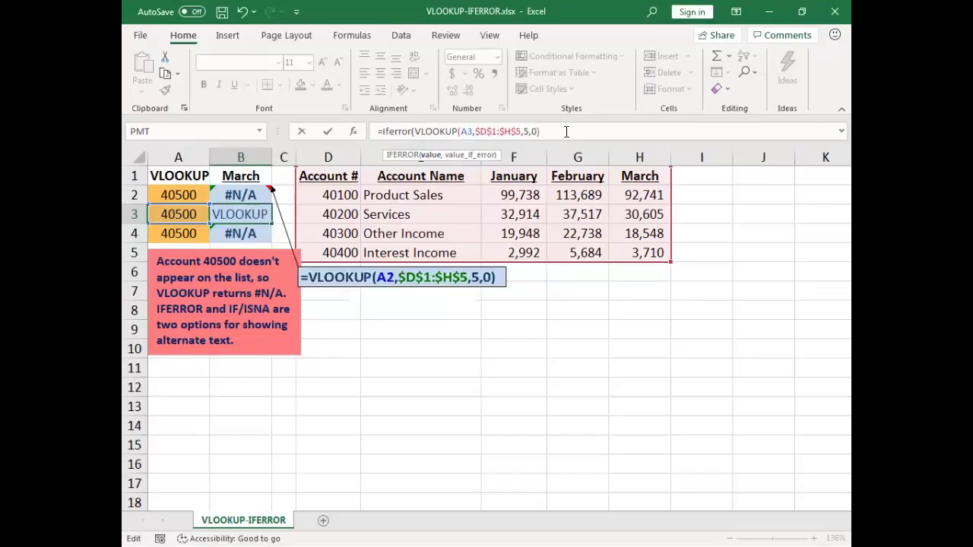
type(",")
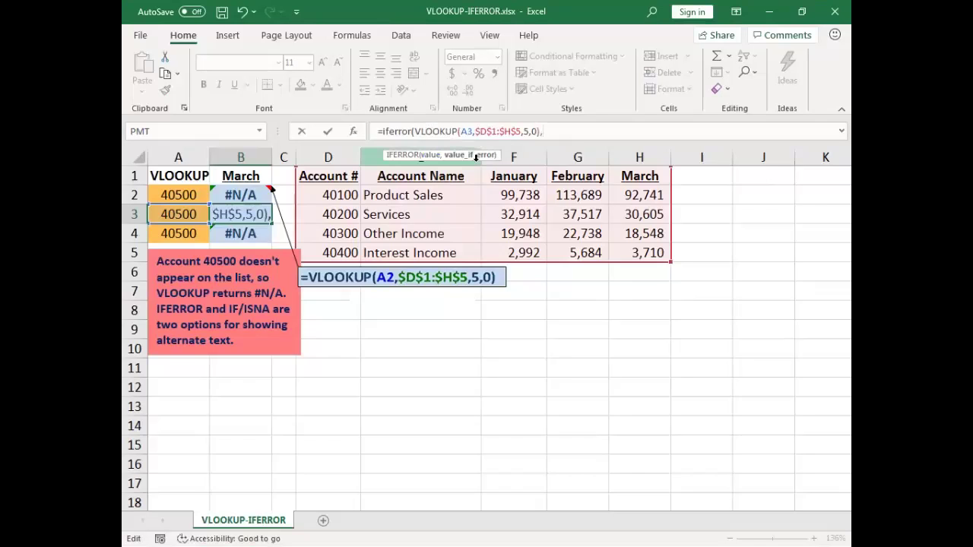
type("0")
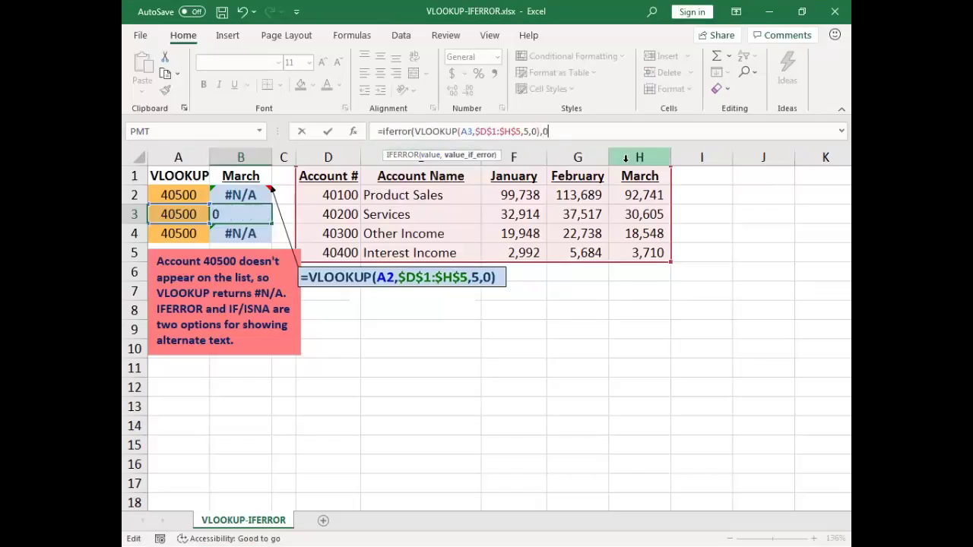
type("0")
key("BackSpace")
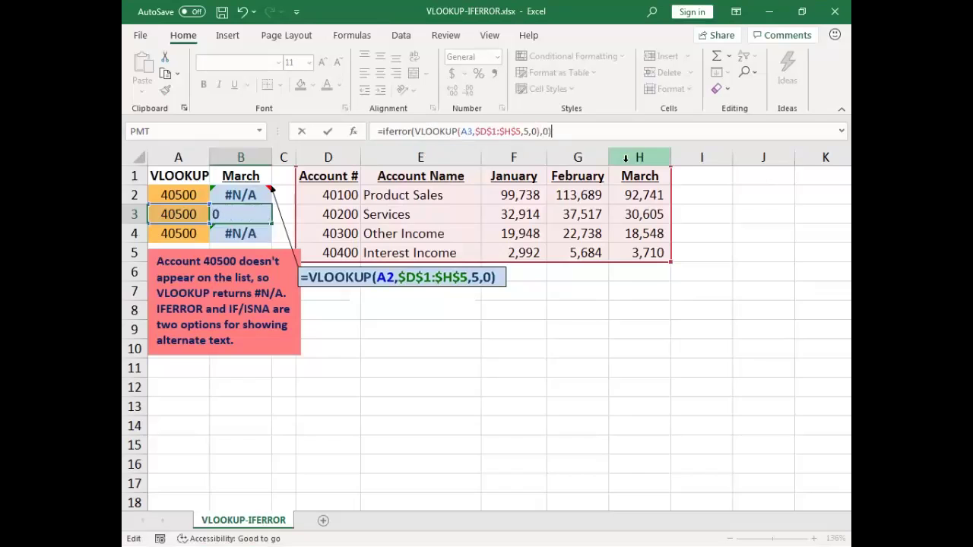
key("Return")
key("Up")
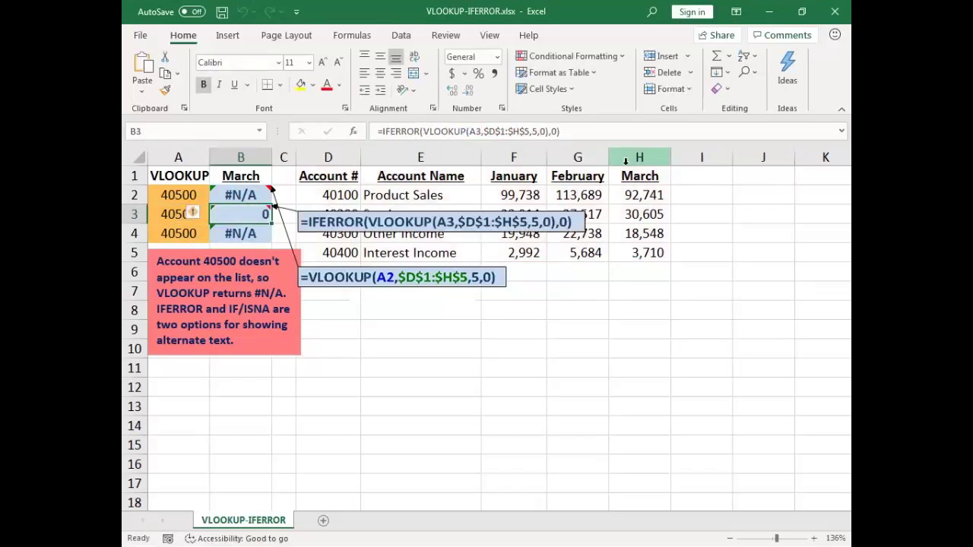
- Place the note showing B3's IFERROR formula directly below the VLOOKUP note and move the red explanatory text box down to start at row 8
left_click_drag(357, 235, 357, 313)
left_click(361, 328)
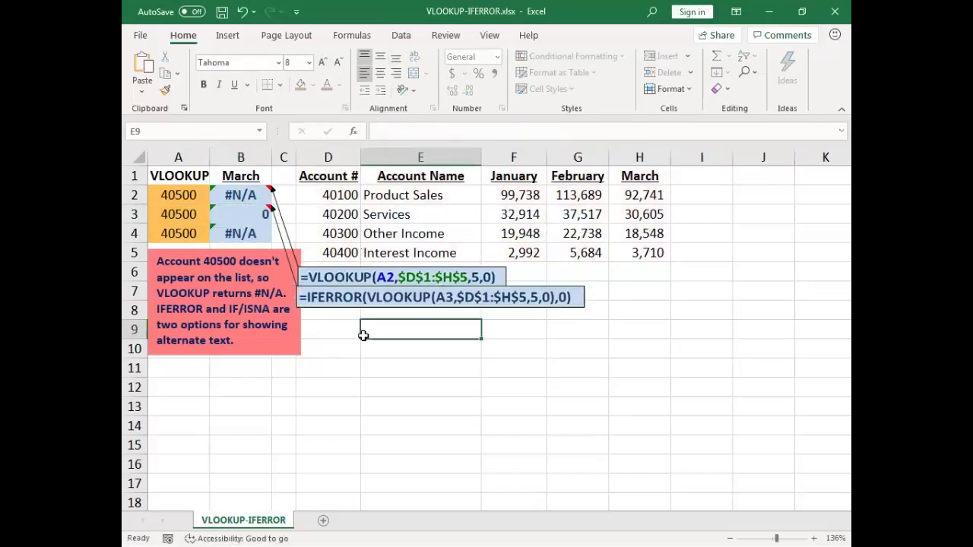
left_click(249, 233)
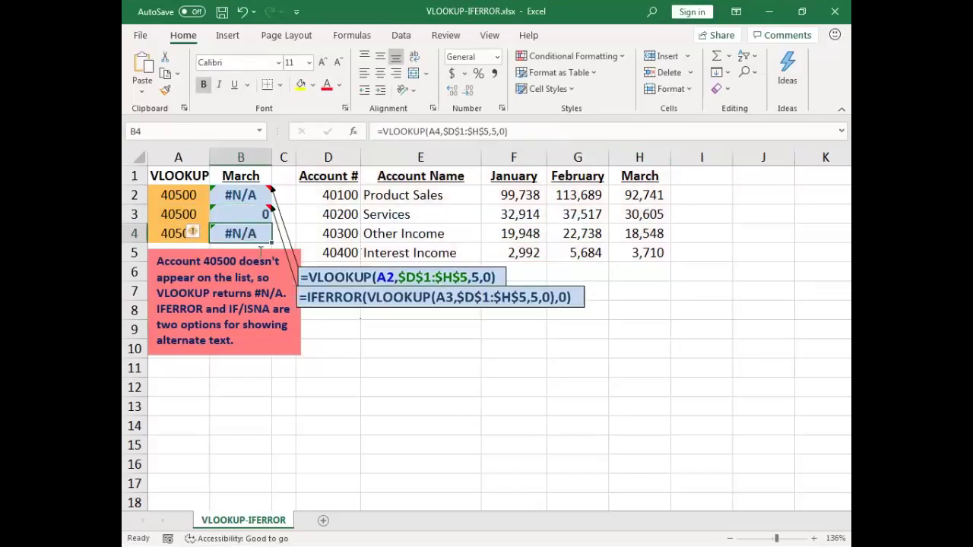
left_click(236, 243)
left_click(235, 247)
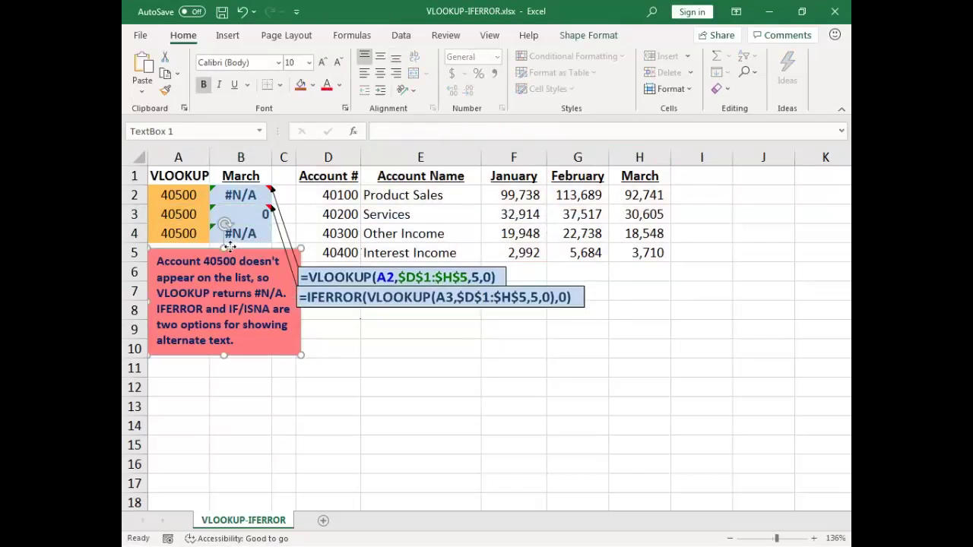
left_click_drag(236, 246, 236, 295)
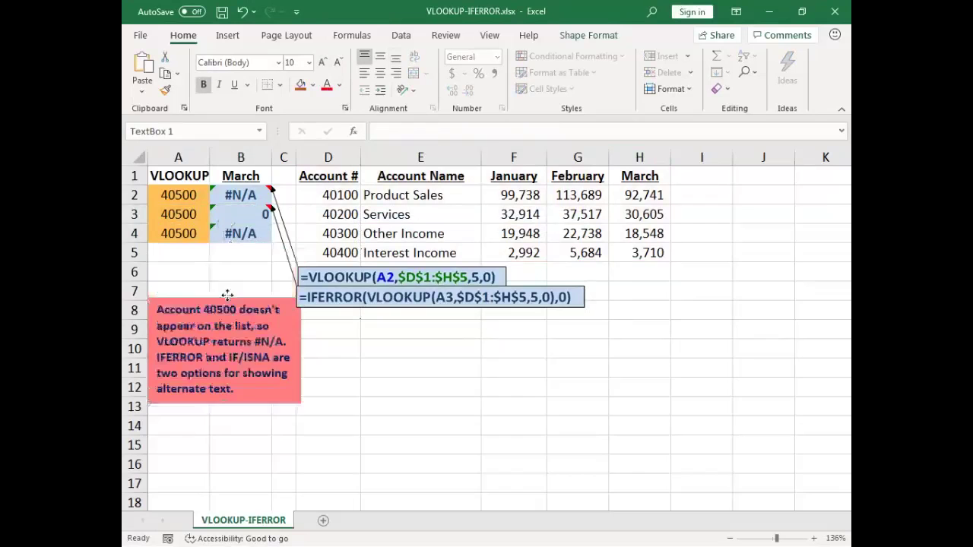
- Wrap B4's VLOOKUP in IF(ISNA( so that ISNA(VLOOKUP(A4,$D$1:$H$5,5,0)) becomes the logical test
left_click(244, 240)
left_click(385, 131)
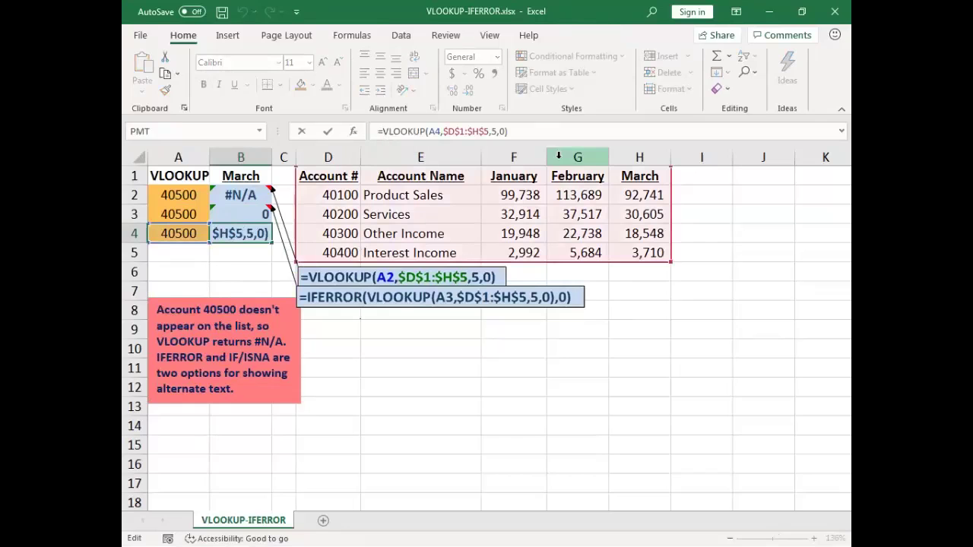
type("if(")
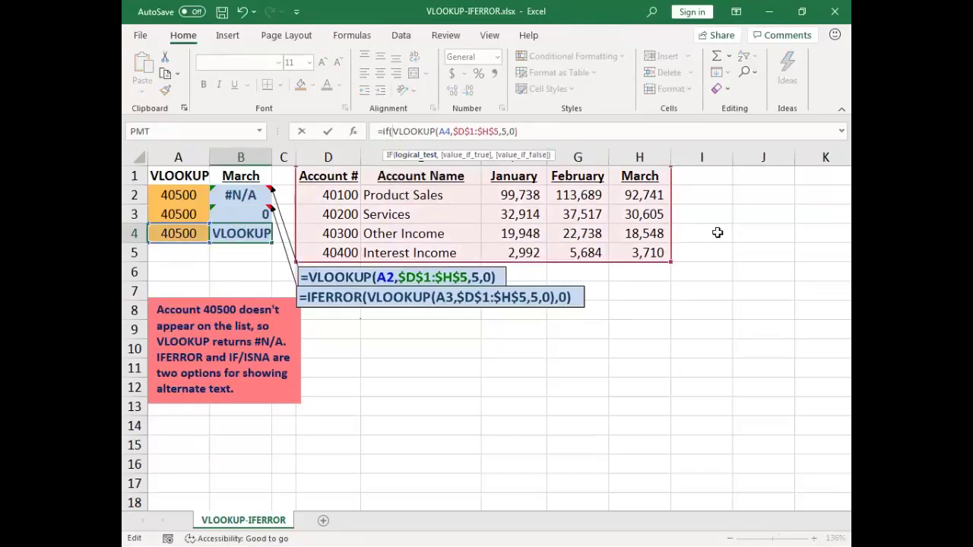
type("isna")
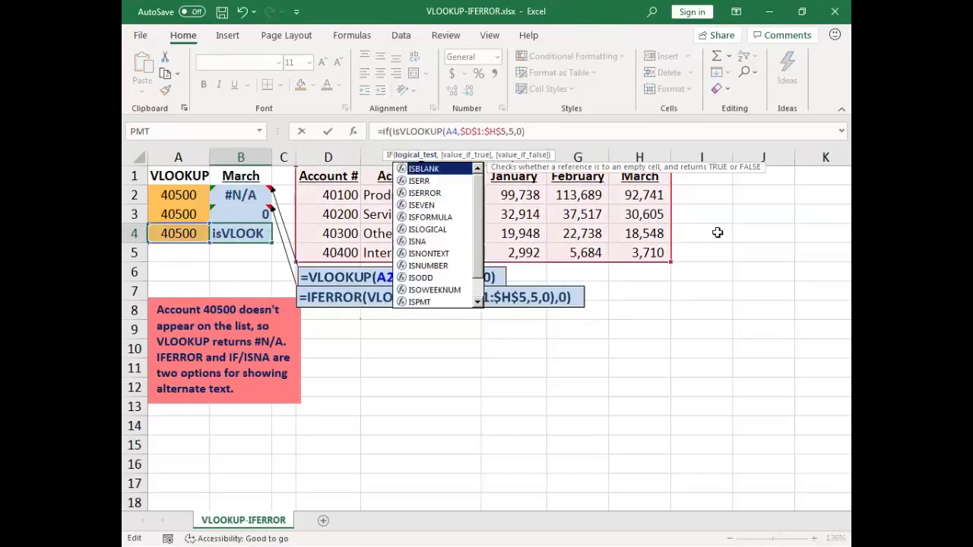
type("(")
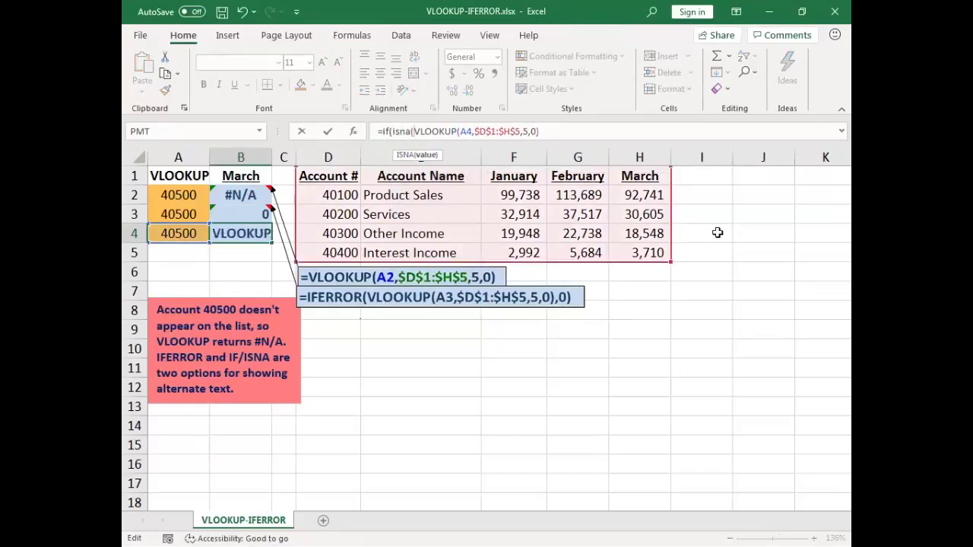
left_click(566, 131)
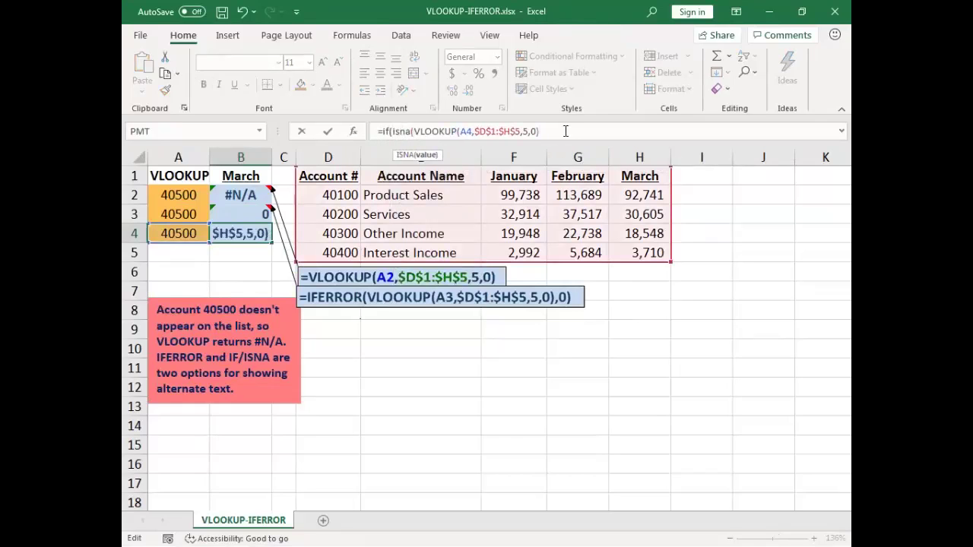
type(")")
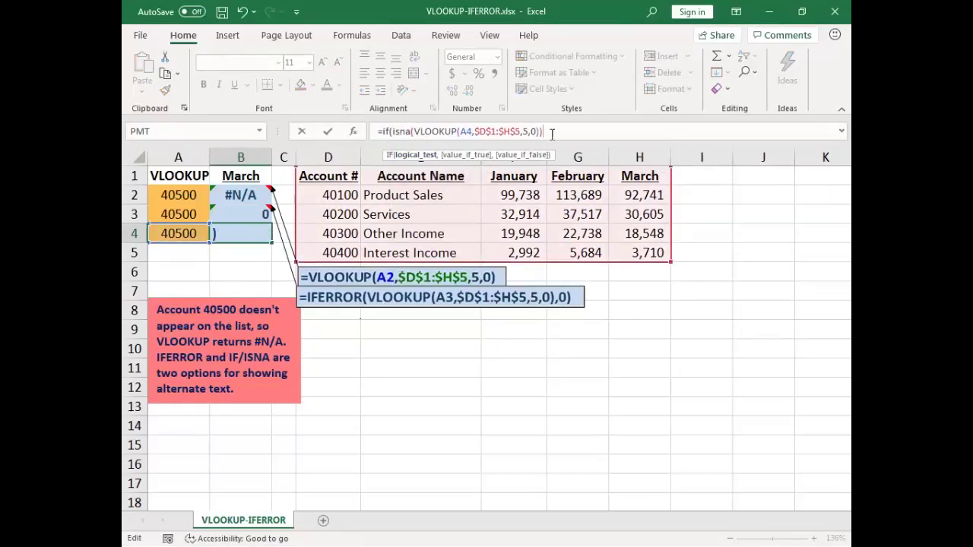
left_click(419, 155)
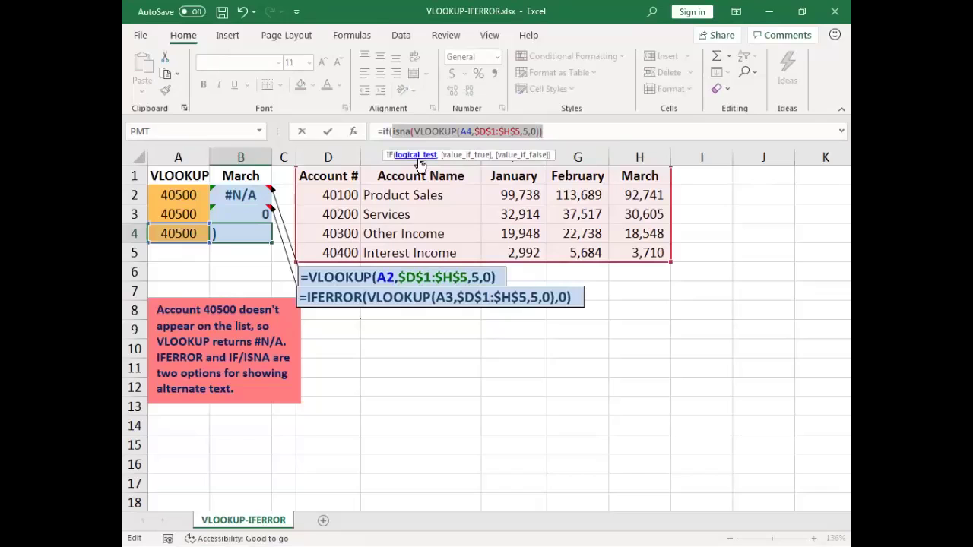
left_click(570, 134)
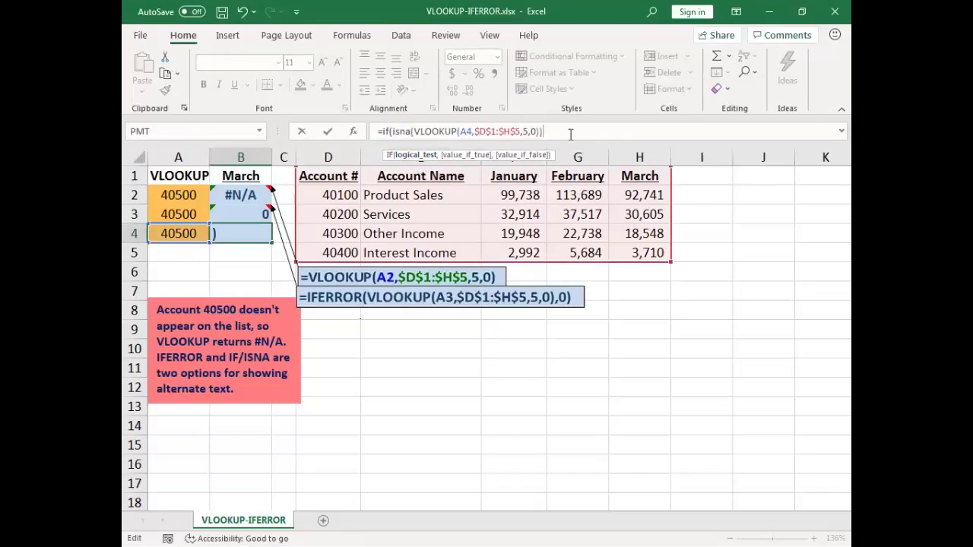
- Complete B4's IF formula with 0 if true and a copy of the VLOOKUP if false, and place its formula note beneath the IFERROR note
type(",")
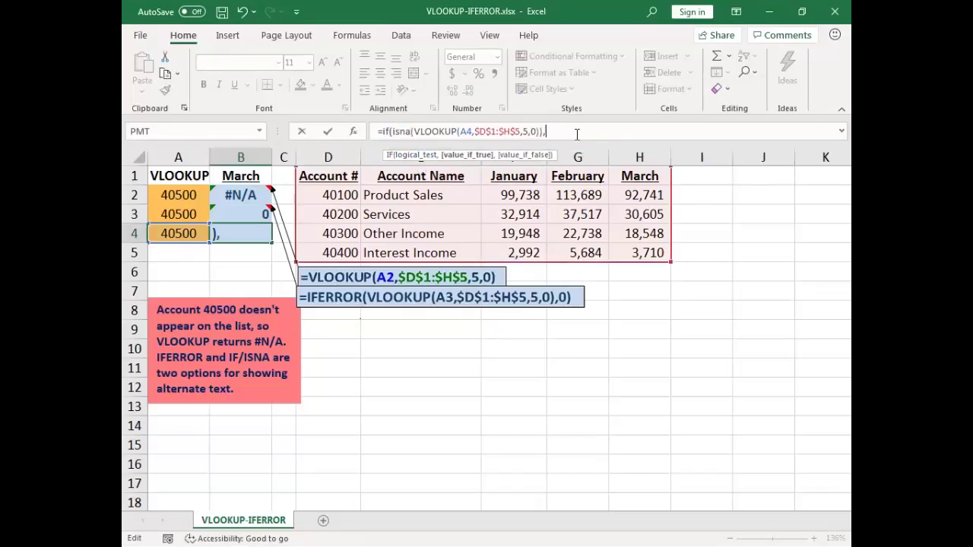
type("0,")
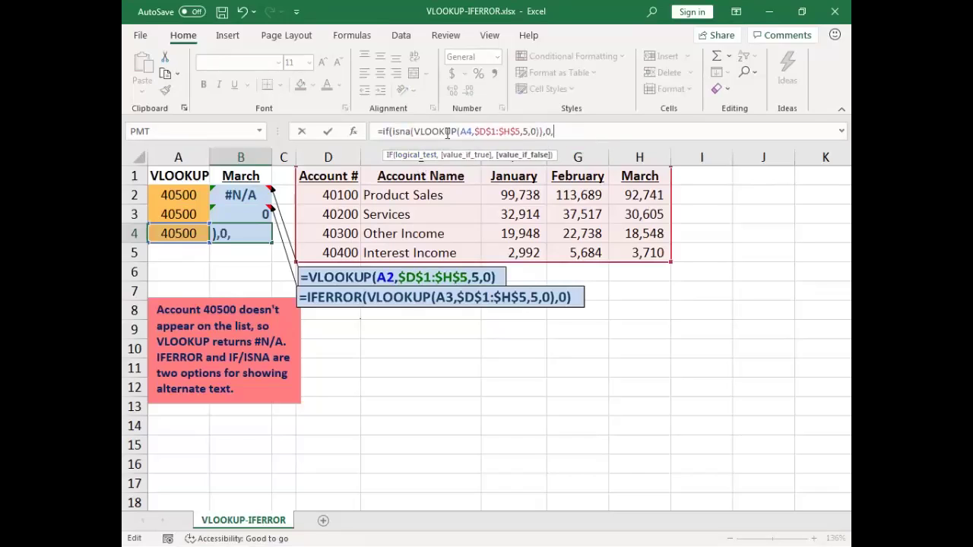
left_click_drag(415, 133, 538, 132)
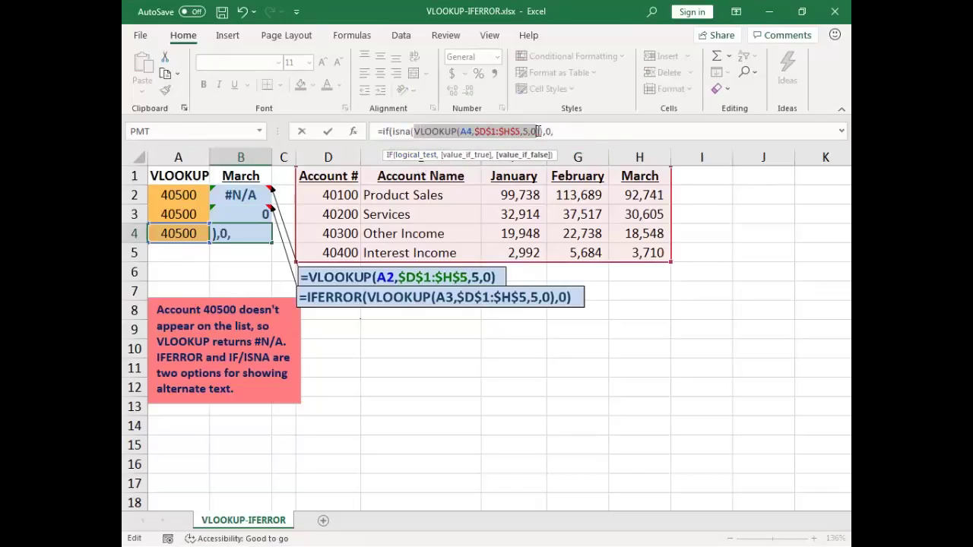
key("ctrl+c")
left_click(642, 135)
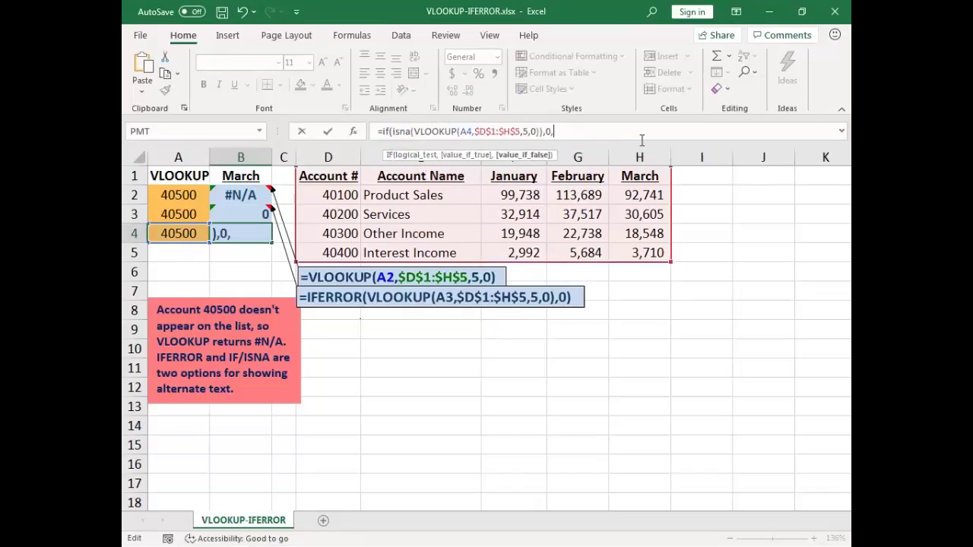
key("ctrl+v")
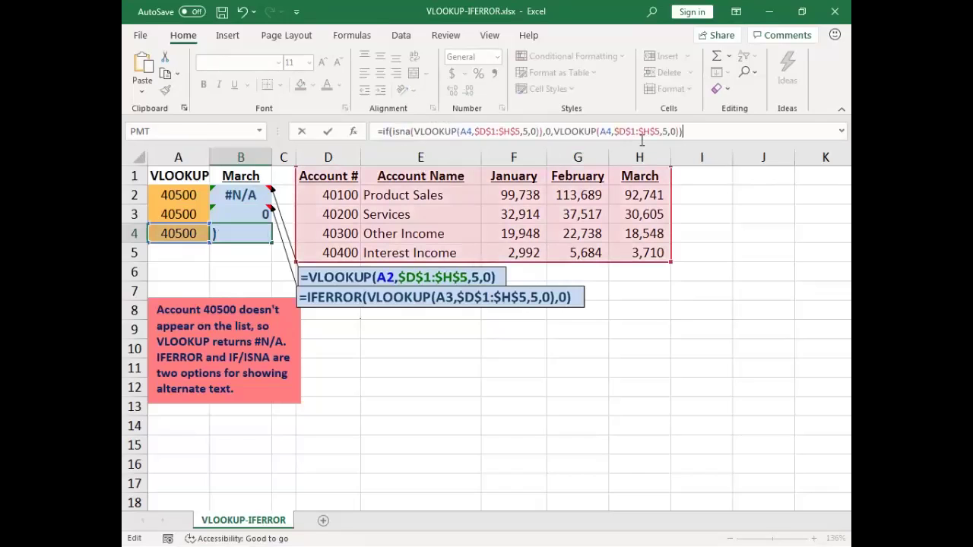
key("ctrl+Return")
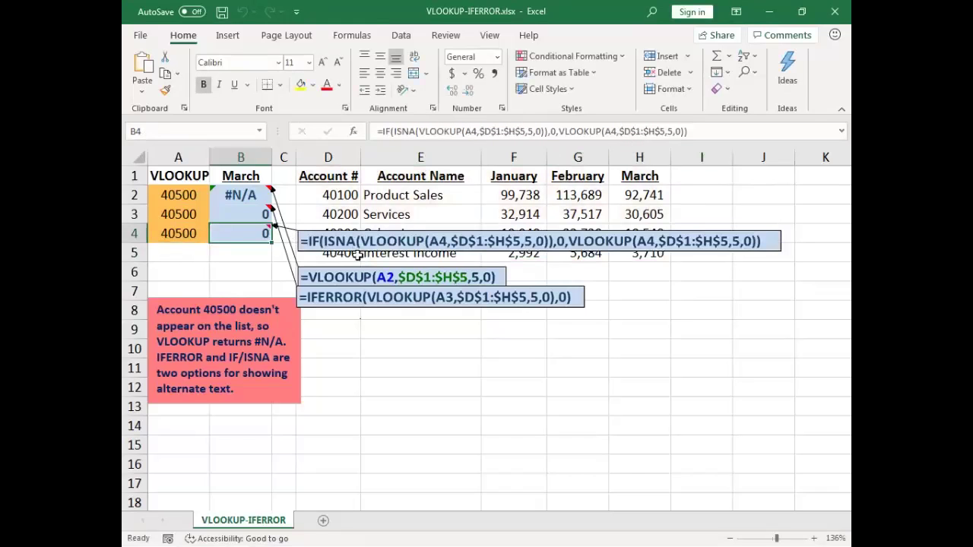
left_click_drag(353, 256, 359, 331)
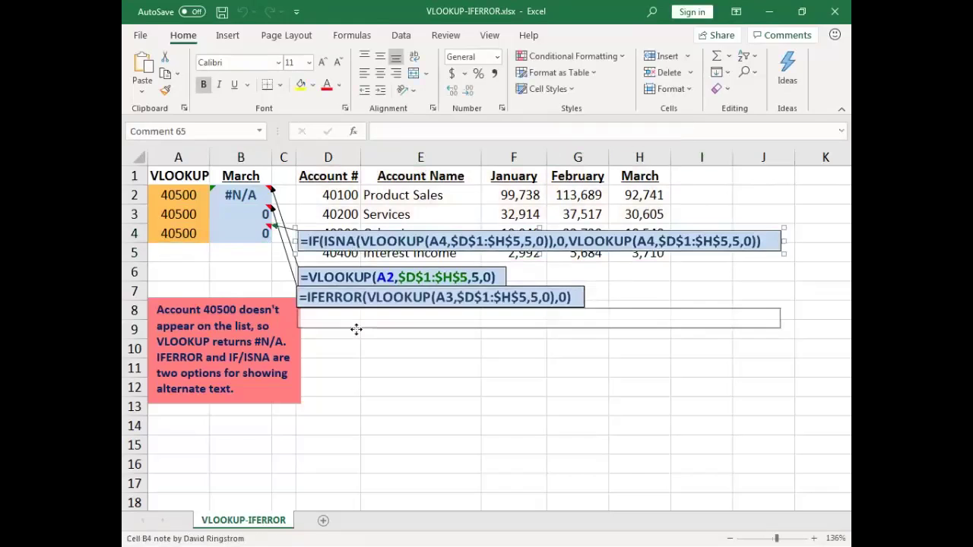
- Replace all three lookup values in A2:A4 with 40100 in a single entry
left_click(190, 196)
key("shift+Down")
key("shift+Down")
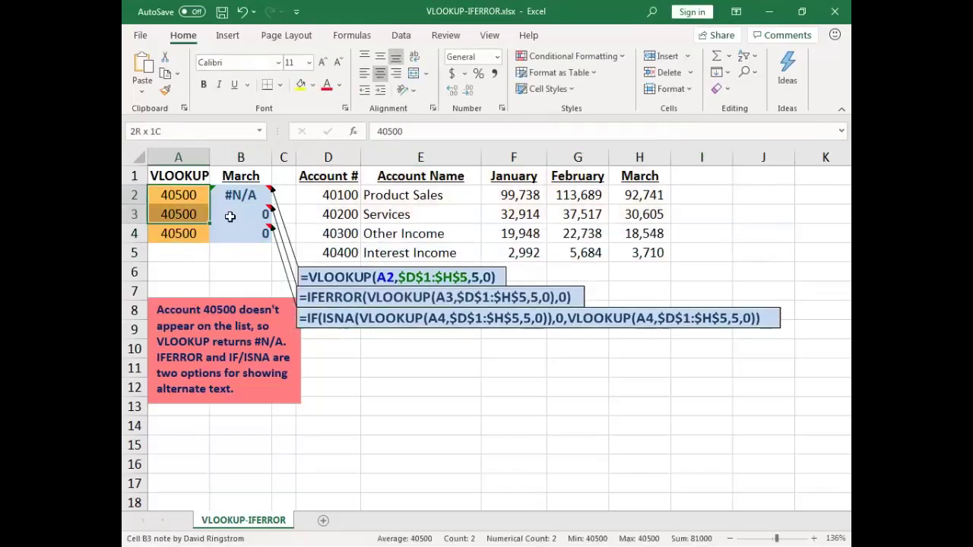
type("40500")
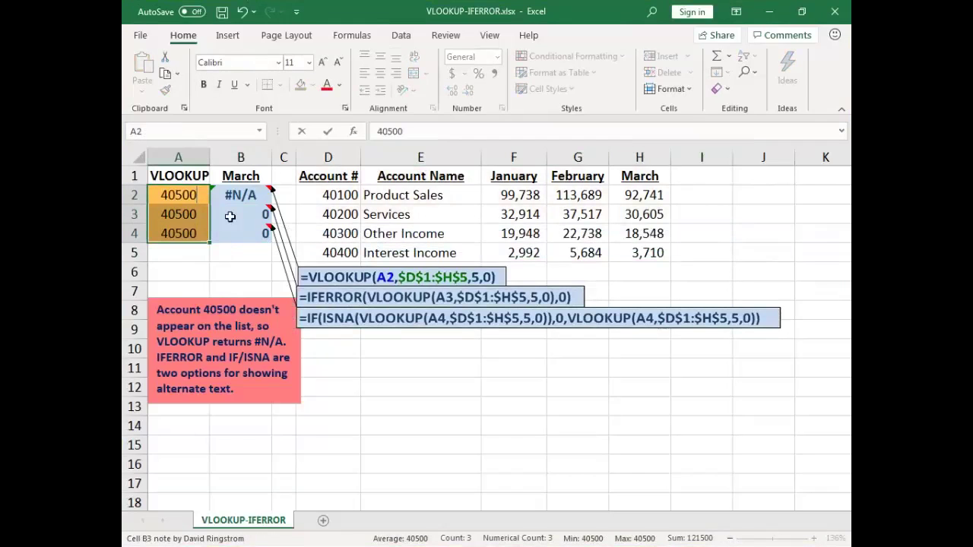
key("BackSpace")
key("BackSpace")
key("BackSpace")
type("100")
key("ctrl+Return")
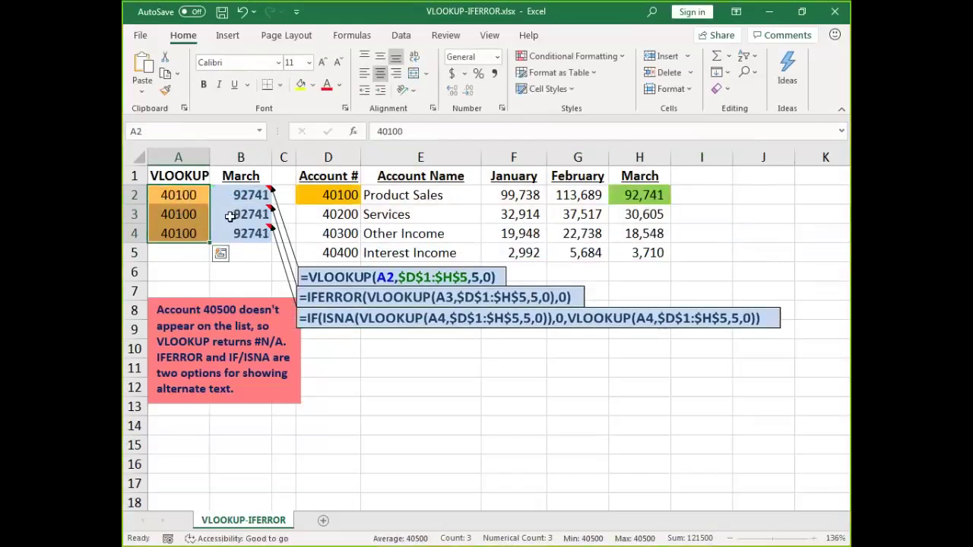
- Total the March results in B5 with =SUM(B2:B4), add a note showing its formula, and move the note beneath the total
left_click(256, 252)
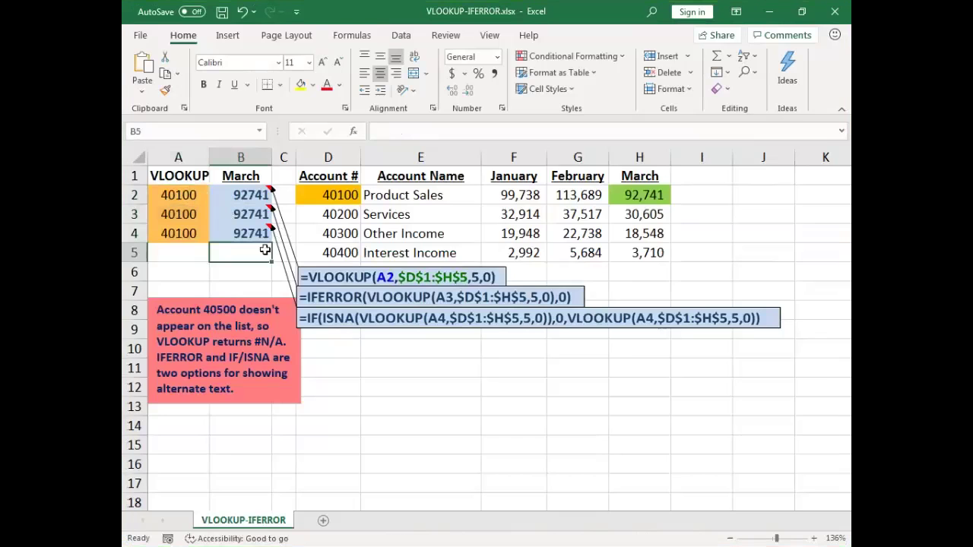
key("alt+equal")
key("ctrl+Return")
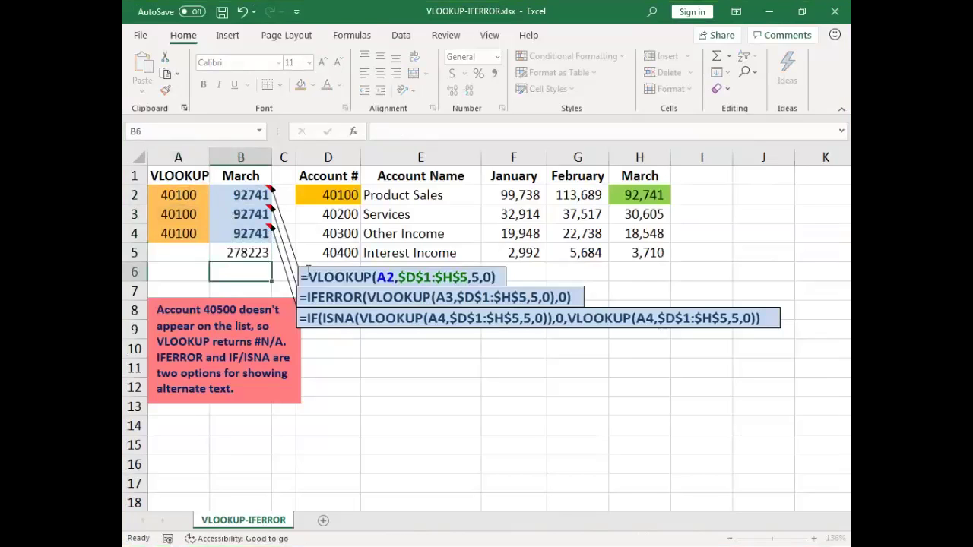
key("shift+F2")
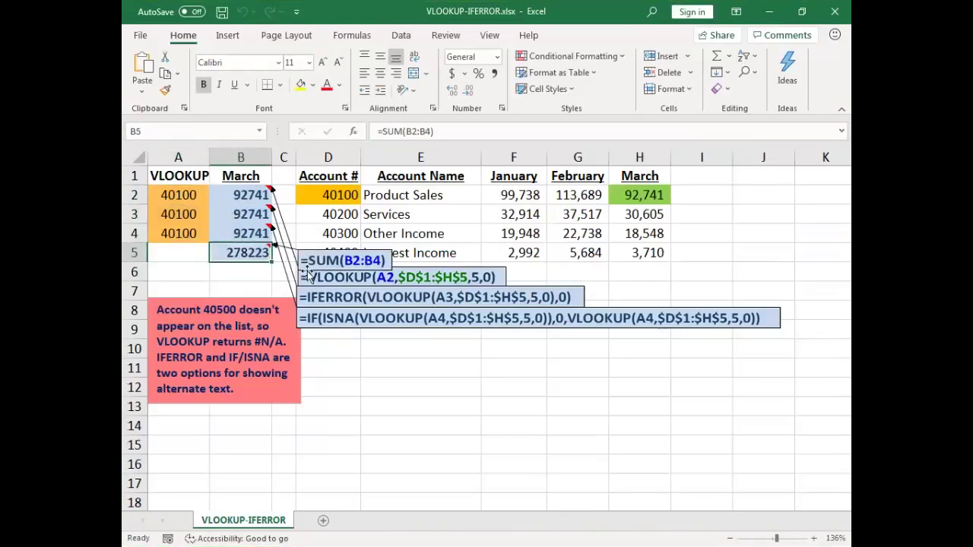
left_click_drag(256, 282, 210, 294)
- Replace the lookup values in A2:A4 with 40500 in one entry and check the results in B2 and total B5
left_click_drag(182, 195, 184, 226)
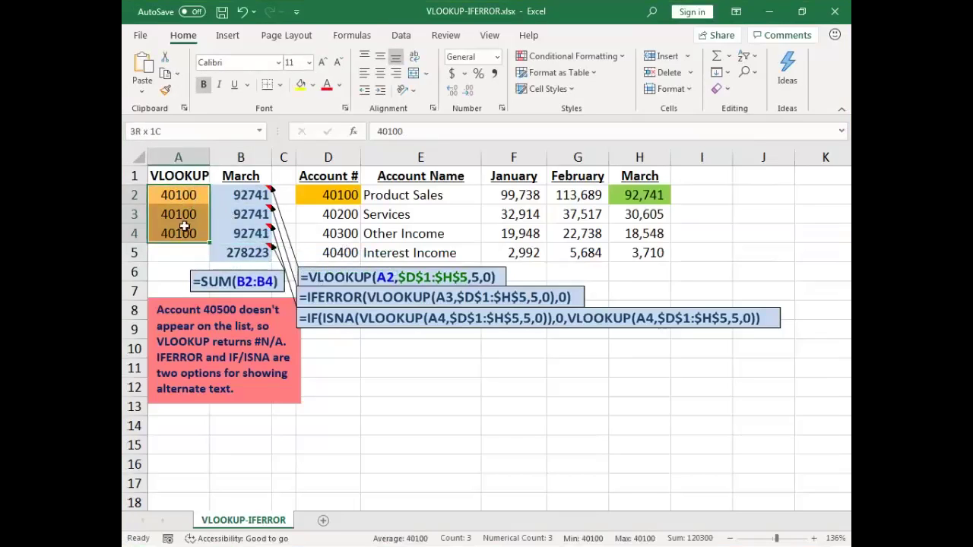
type("40500")
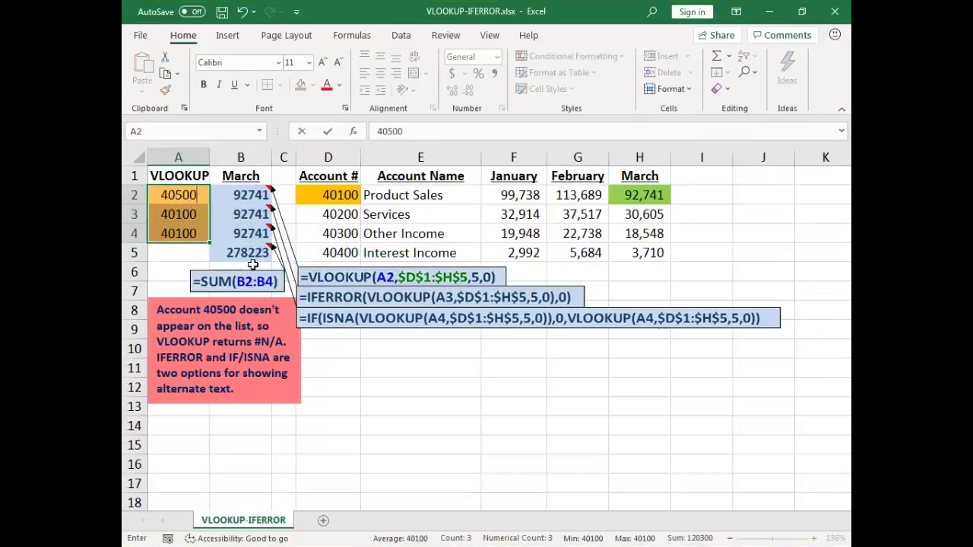
key("ctrl+Return")
left_click(262, 195)
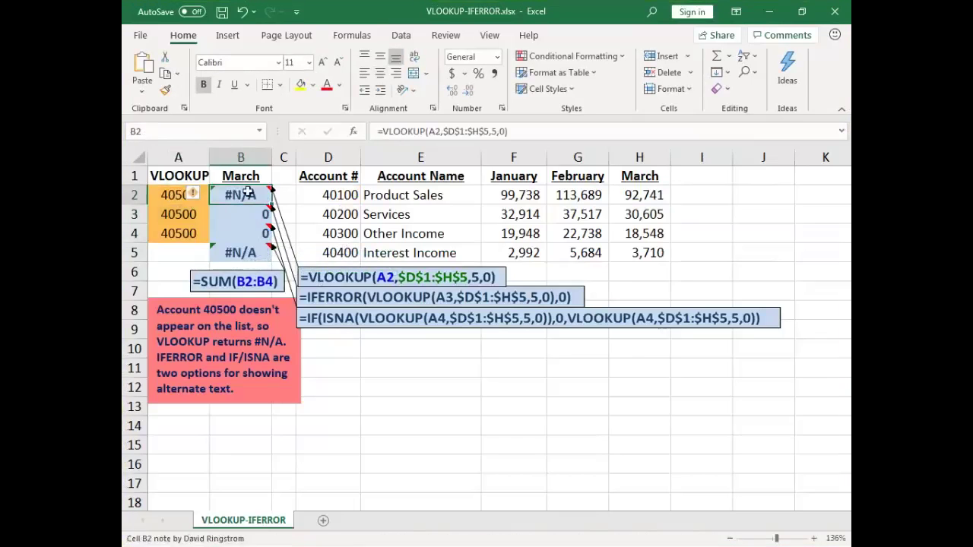
left_click(255, 253)
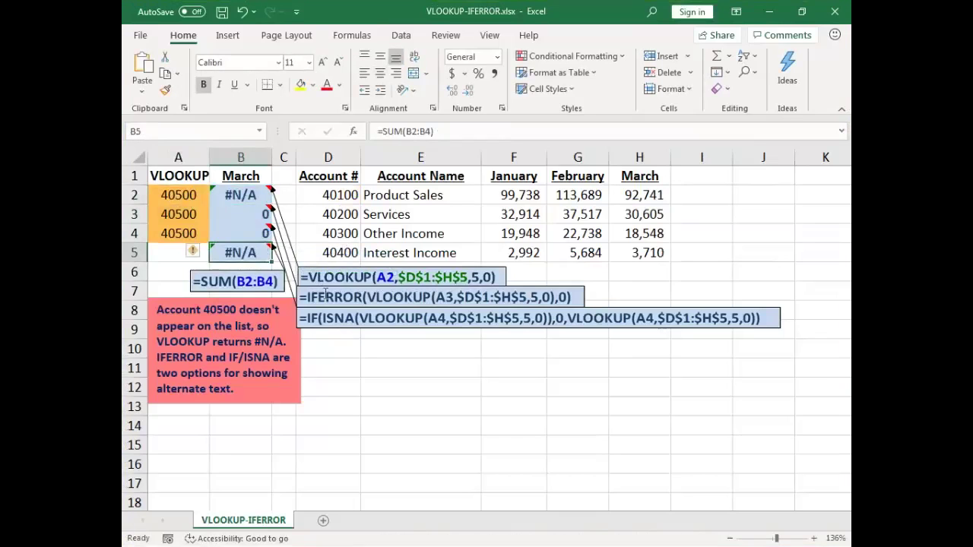
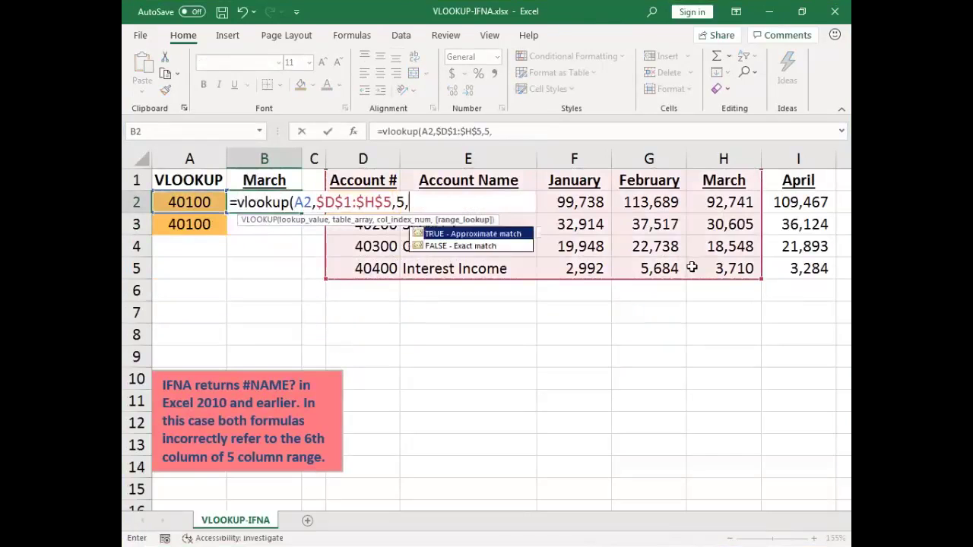
- Complete B2's formula as =VLOOKUP(A2,$D$1:$H$5,5,0) and copy it down to B3
key("Return")
key("Up")
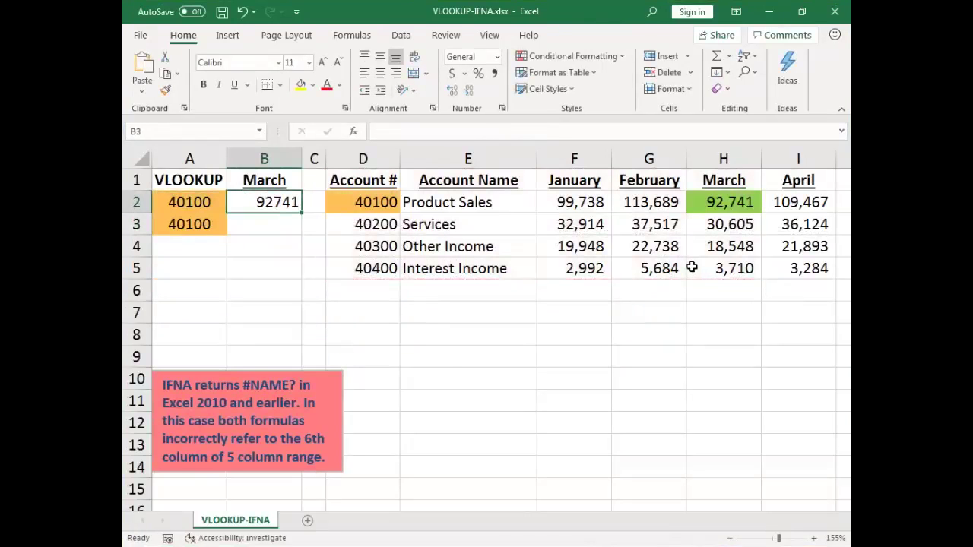
left_click_drag(303, 215, 304, 232)
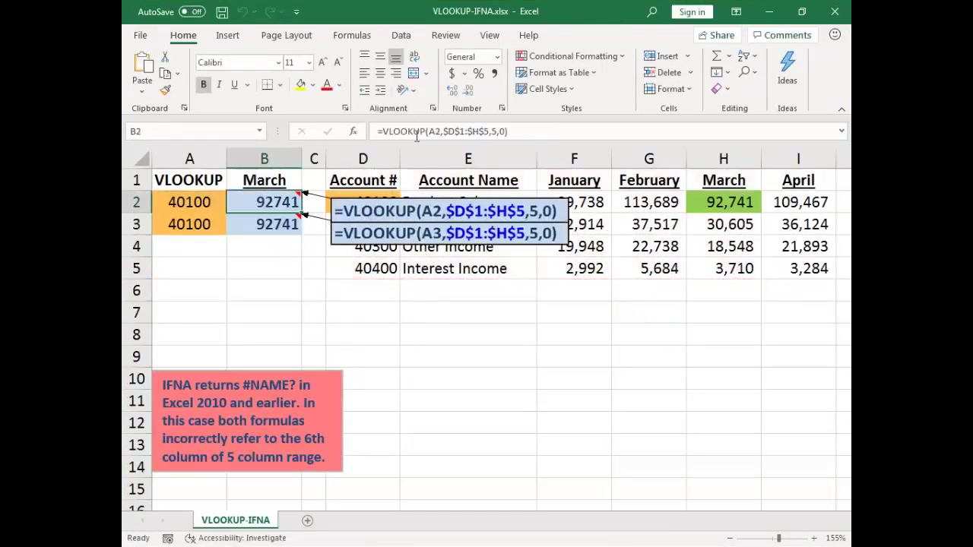
- Wrap B2's VLOOKUP in IFERROR with 0 as the value if error
left_click(381, 131)
type("iferror(")
key("End")
type(",0)")
key("Return")
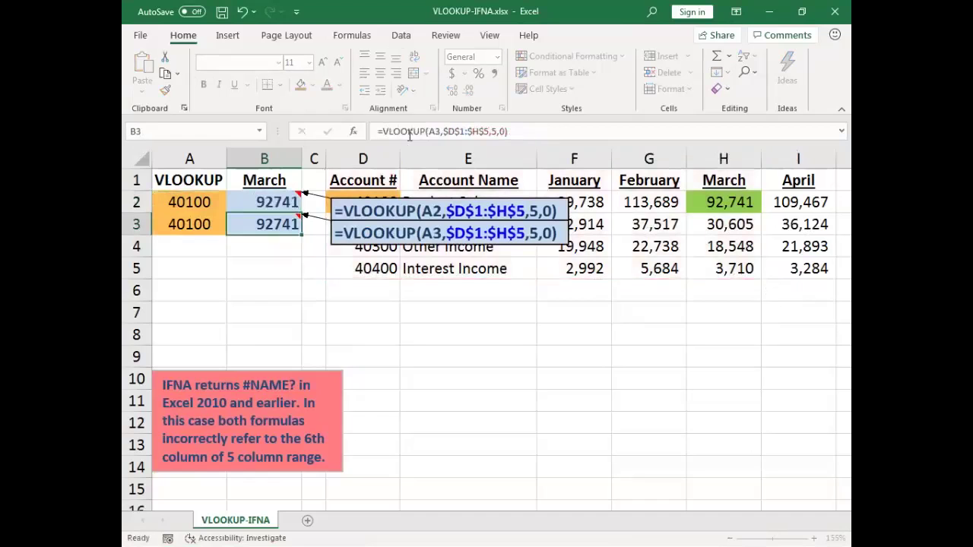
key("Up")
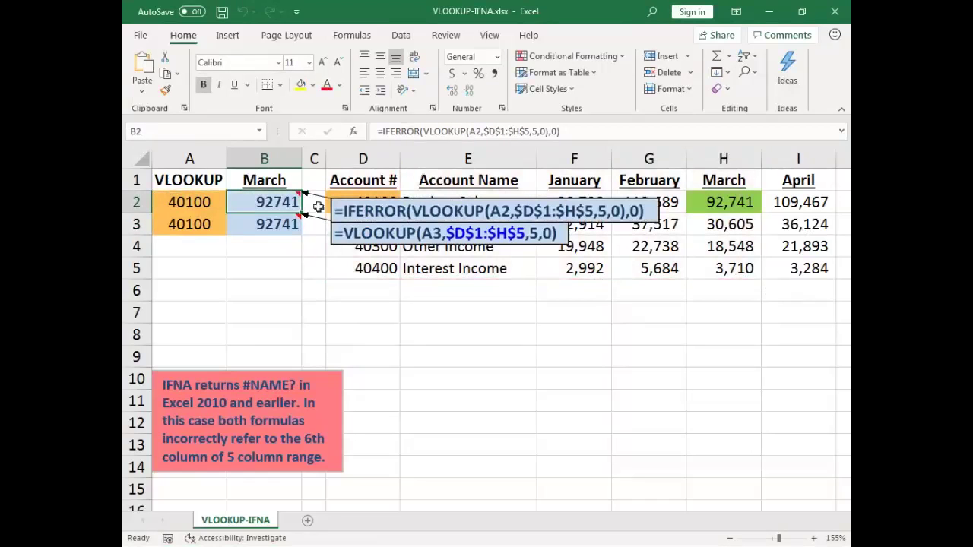
- Wrap B3's VLOOKUP in IFNA with 0 as the value if #N/A
left_click(250, 221)
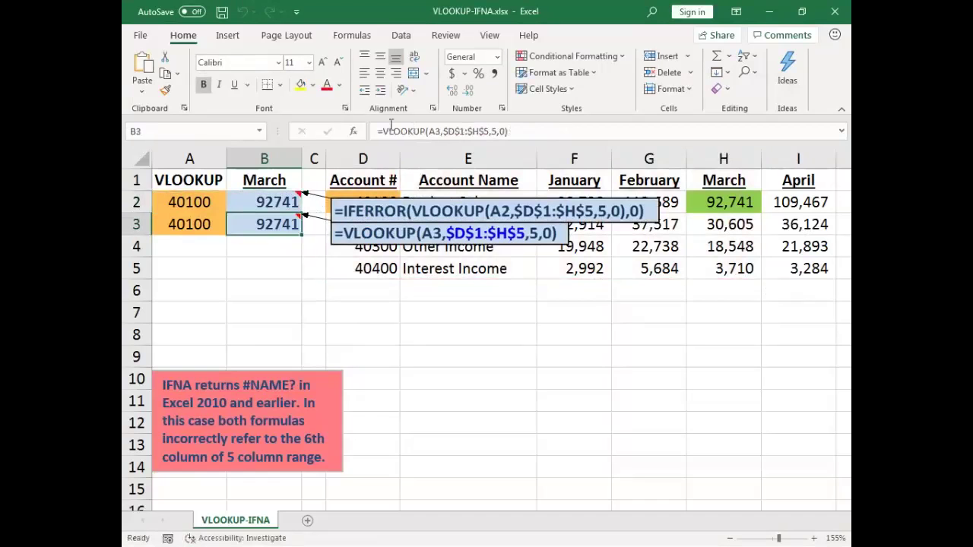
key("F2")
type("ifna(")
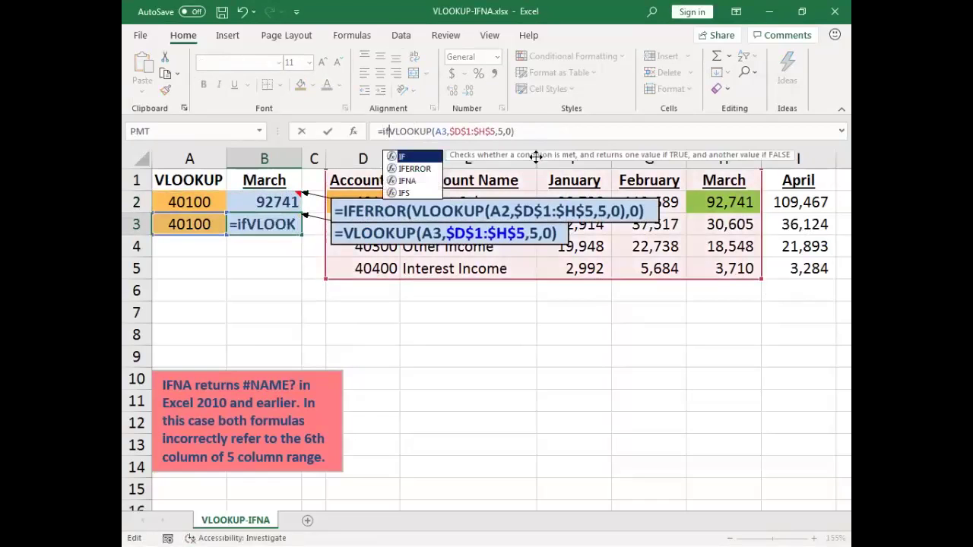
key("End")
type(",0")
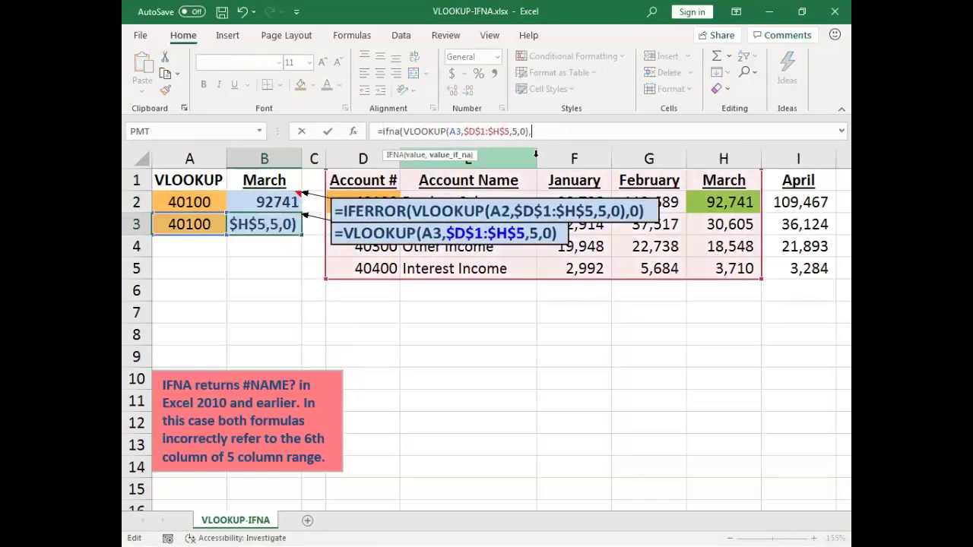
key("Return")
key("Up")
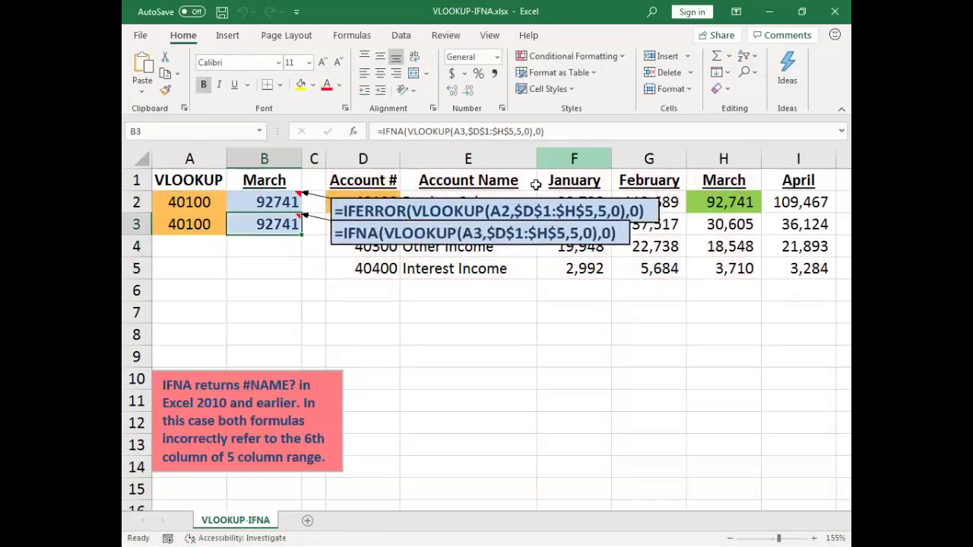
- Move the IFERROR and IFNA formula notes beneath the account table, with the IFERROR note above the IFNA note
left_click_drag(441, 246, 434, 323)
left_click_drag(427, 216, 425, 300)
left_click(261, 242)
- Replace both lookup values in A2:A3 with 40500 in a single entry
left_click_drag(174, 200, 191, 223)
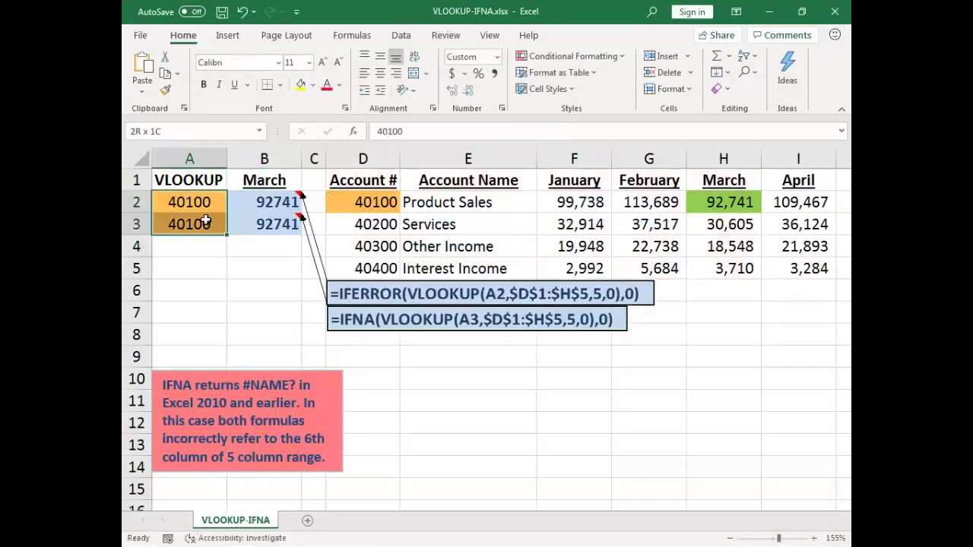
type("40500")
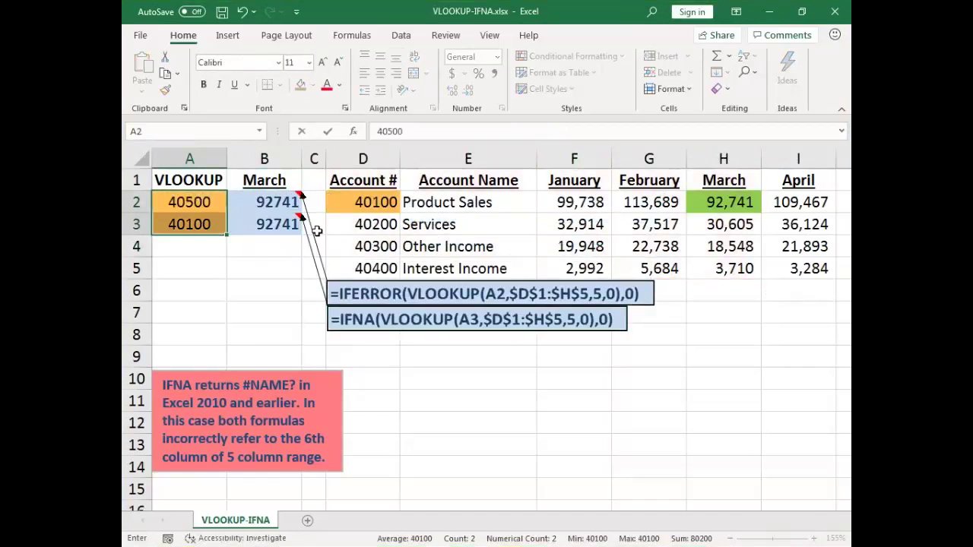
key("ctrl+Return")
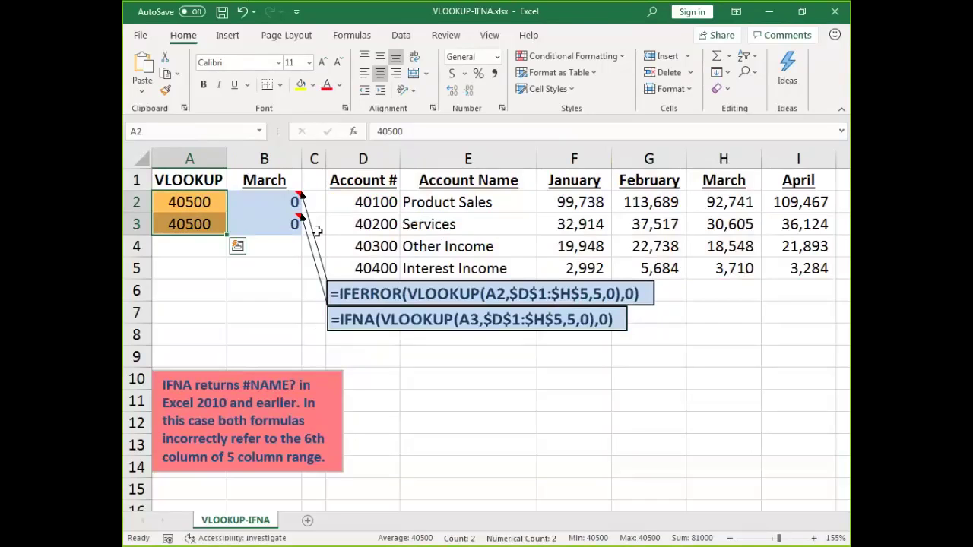
- Delete the Account Name column (column E) from the sheet
right_click(487, 156)
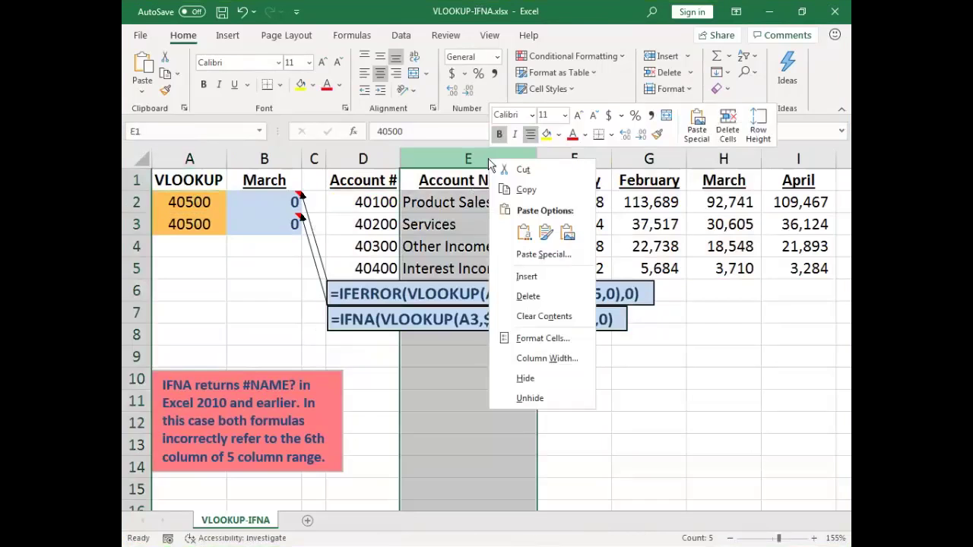
left_click(531, 296)
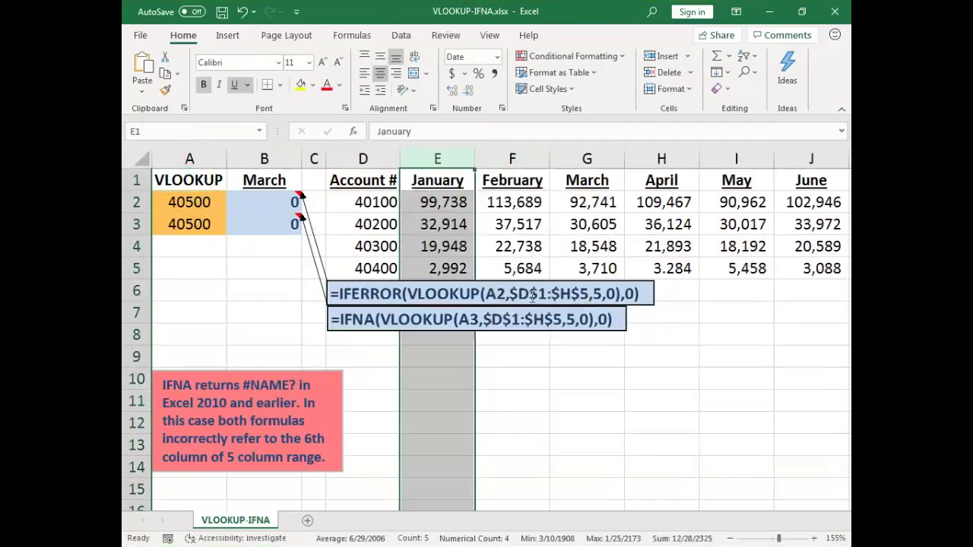
left_click(484, 222)
- Replace both lookup values in A2:A3 with 40100 in one entry and check the formulas in B2 and B3
left_click_drag(186, 200, 199, 225)
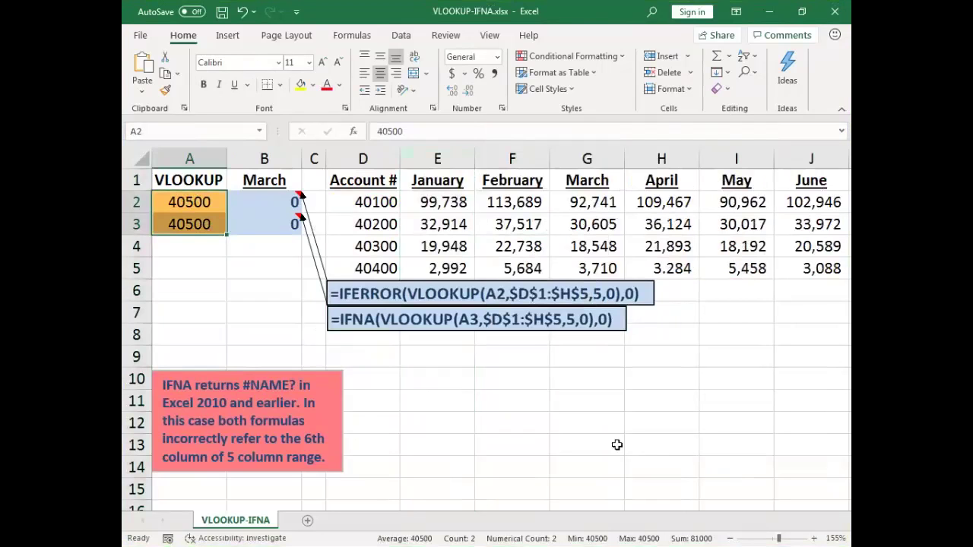
type("40100")
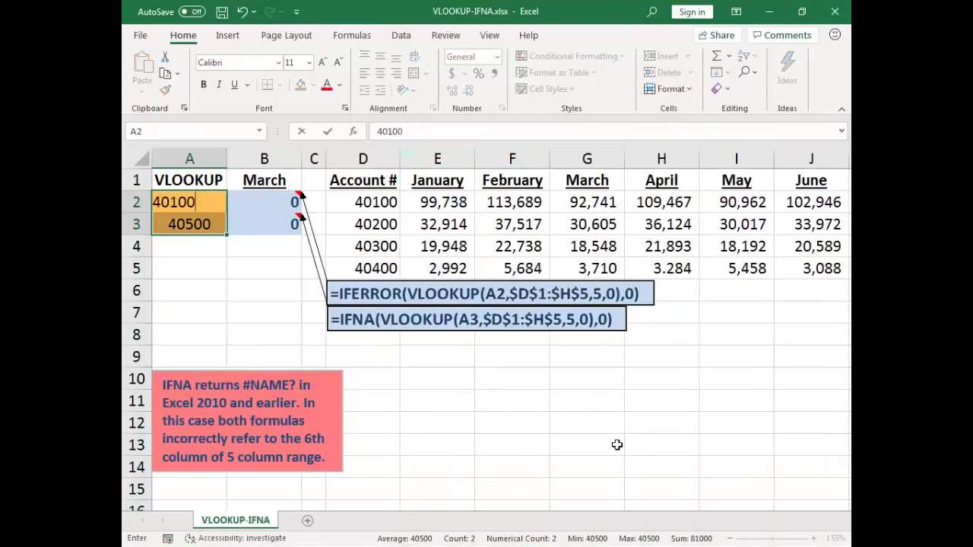
key("ctrl+Return")
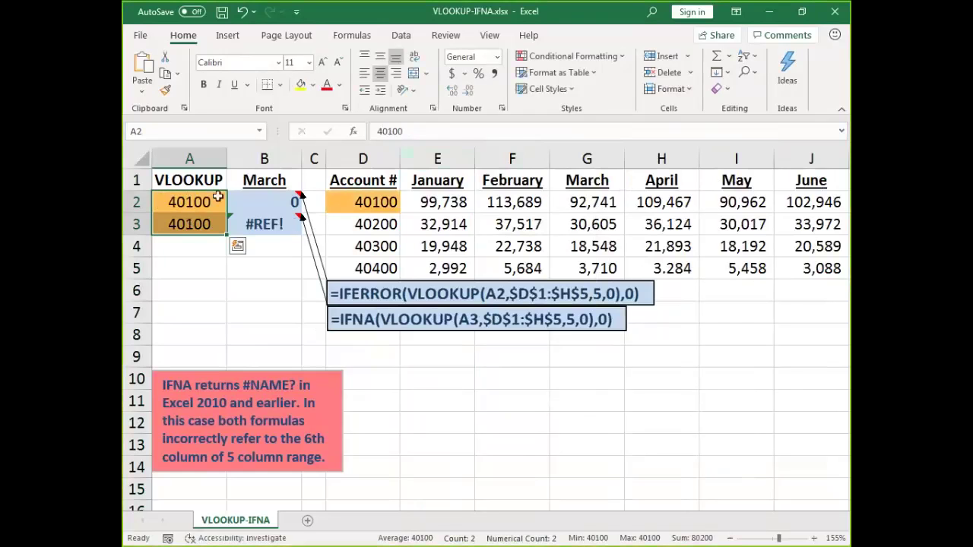
left_click(253, 199)
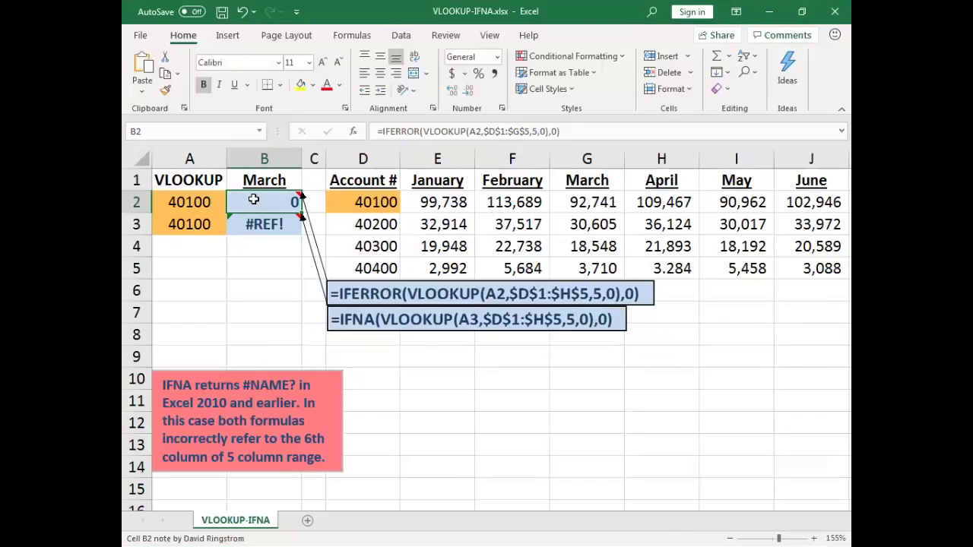
left_click_drag(253, 199, 251, 222)
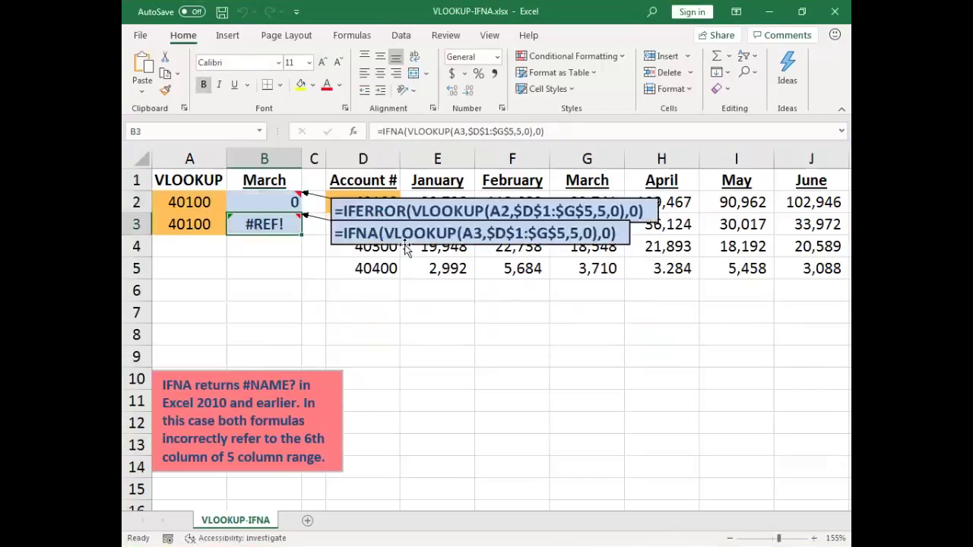
- Move both formula notes back down off the account data and highlight columns D through G, the lookup range
left_click_drag(410, 243, 402, 317)
left_click_drag(414, 226, 432, 268)
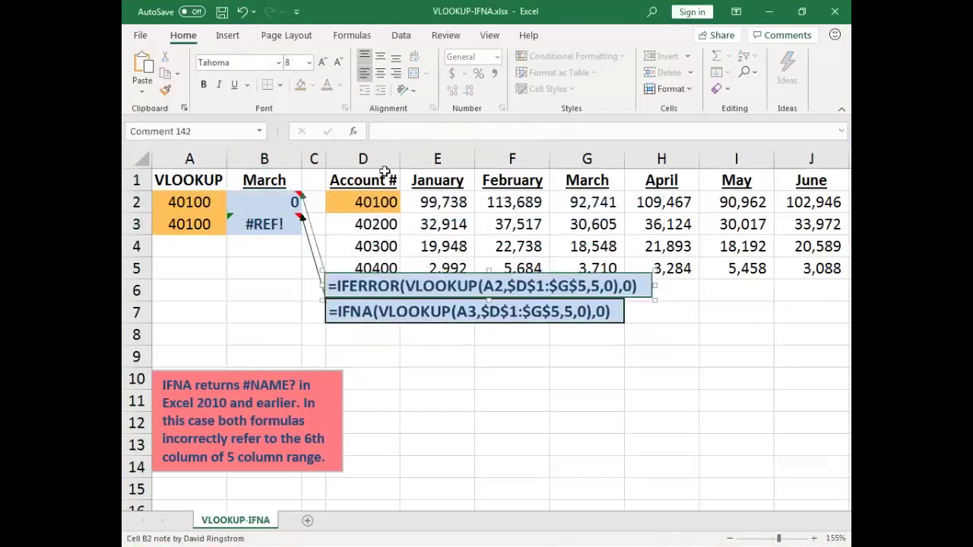
left_click_drag(385, 161, 562, 162)
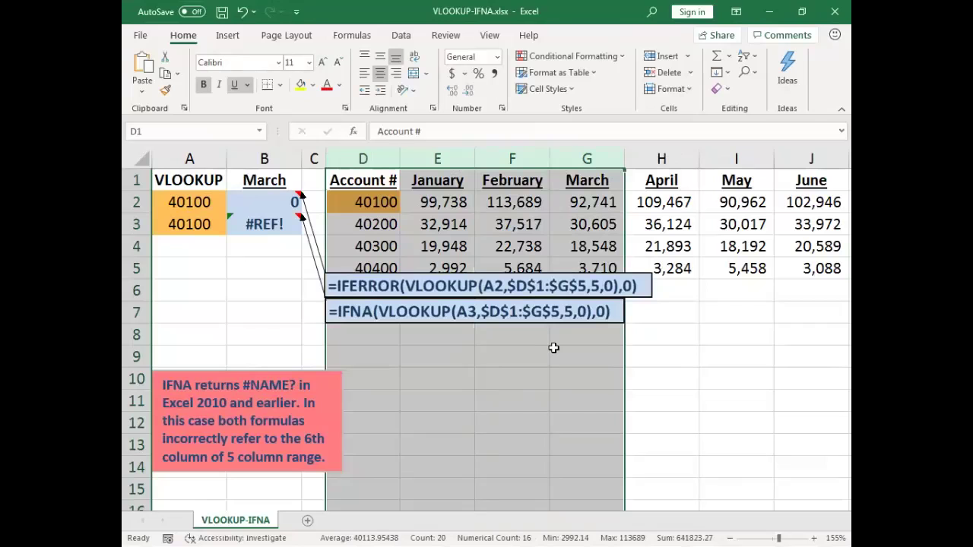
left_click(571, 339)
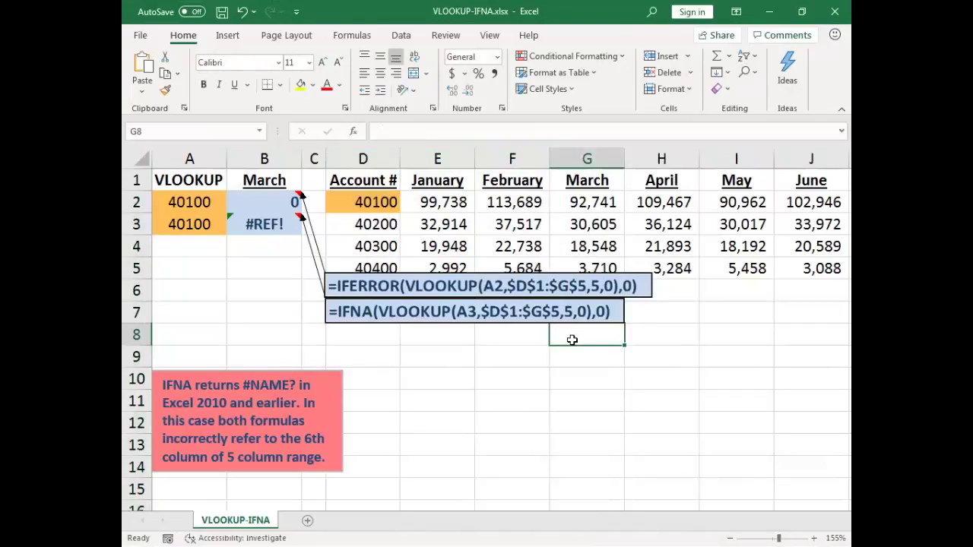
- Close VLOOKUP-IFNA.xlsx without saving and advance the slide show to the "VLOOKUP - Text vs. Numbers" slide
key("ctrl+w")
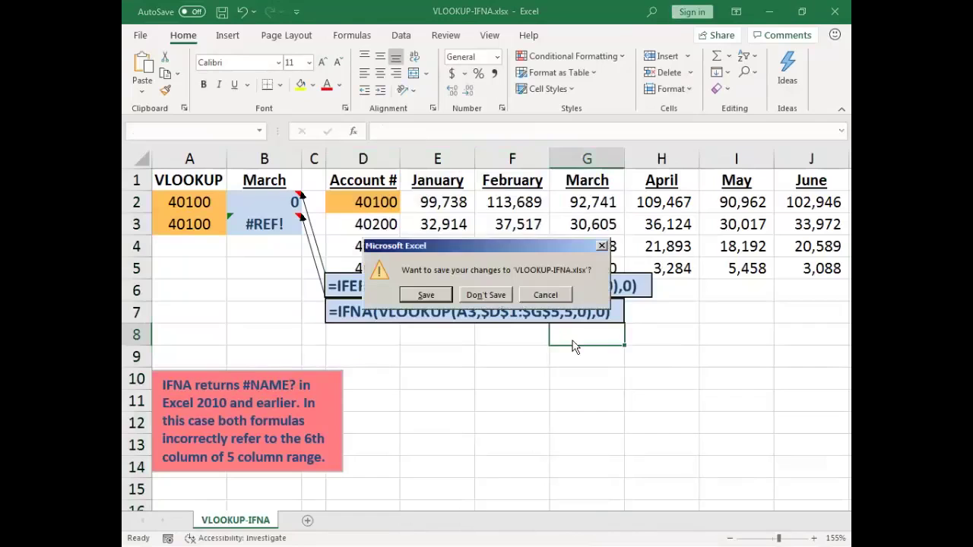
key("n")
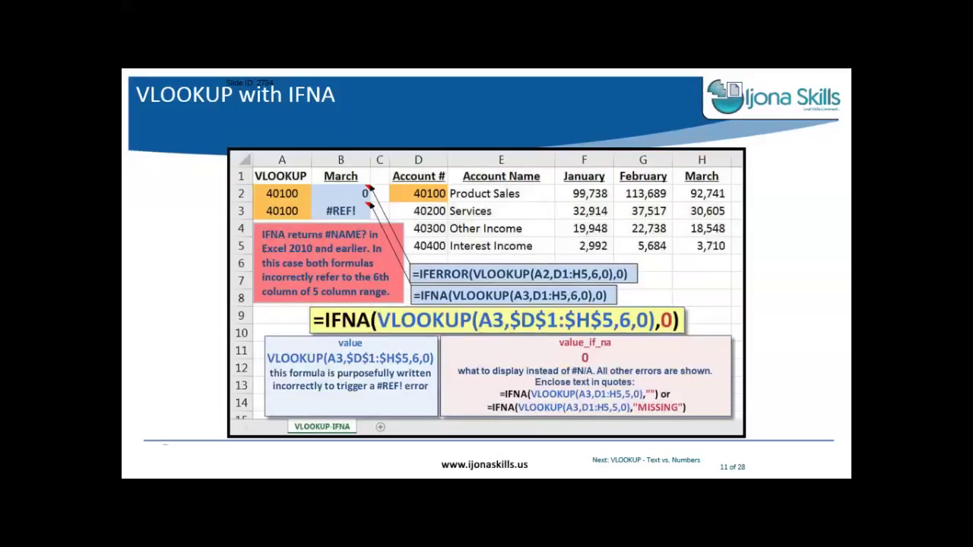
key("Right")
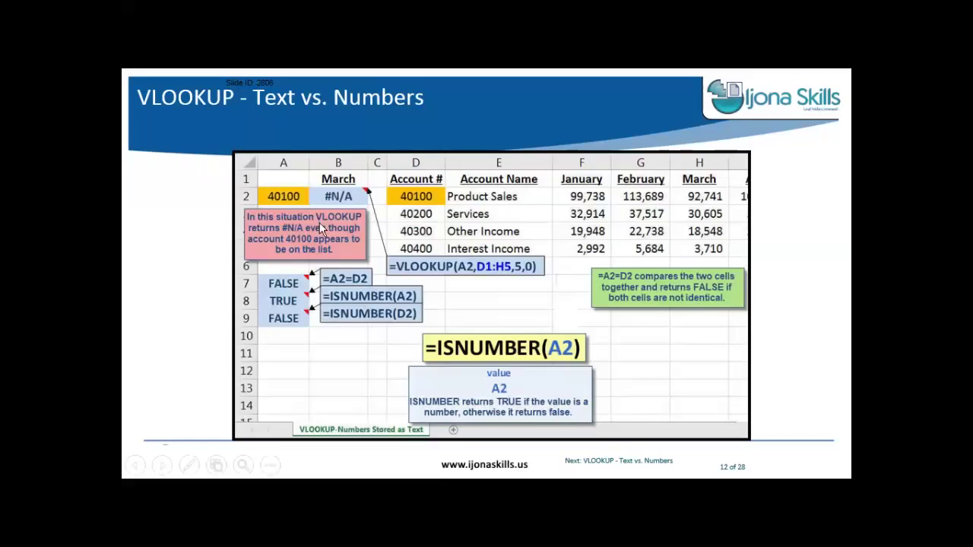
- Switch to Excel and open the workbook VLOOKUP-Numbers Stored as Text.xlsx from the Examples folder
key("alt+Tab")
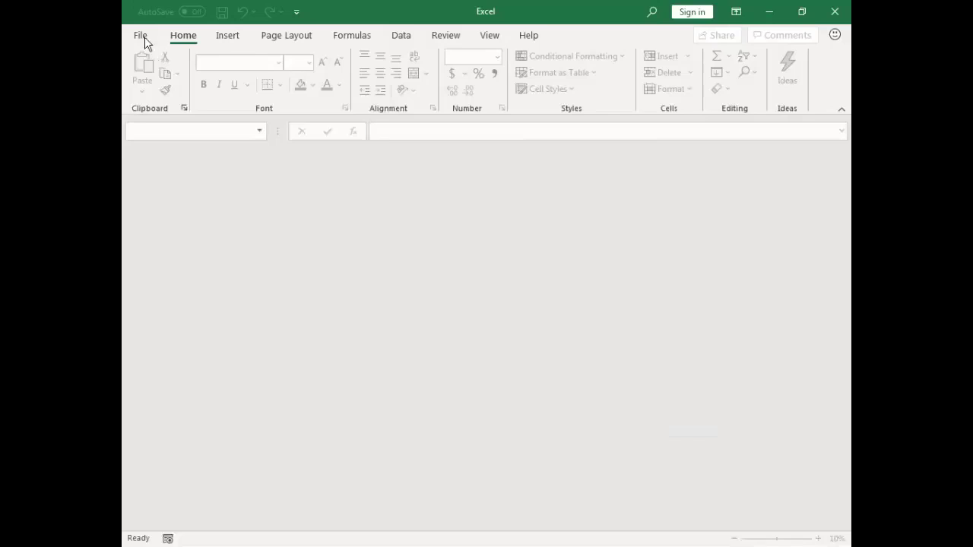
left_click(142, 37)
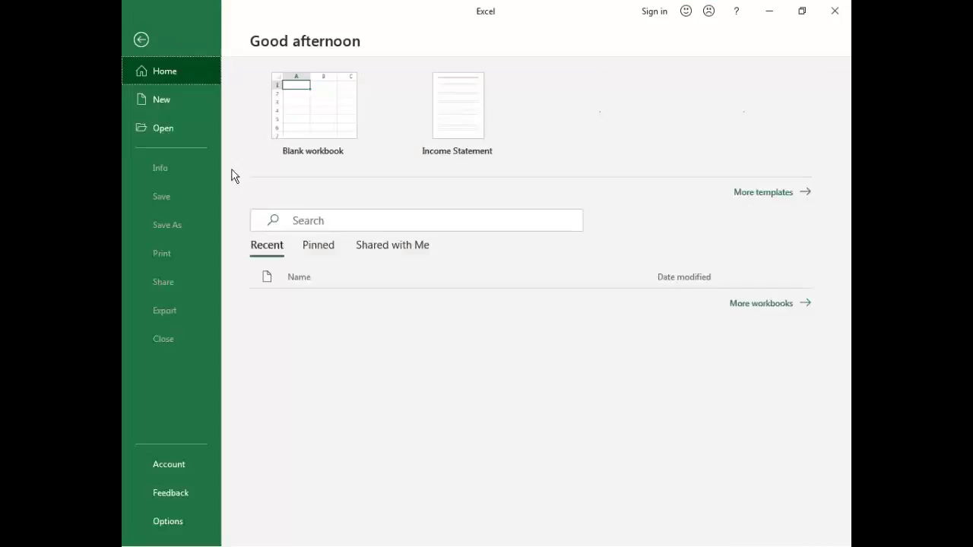
left_click(200, 139)
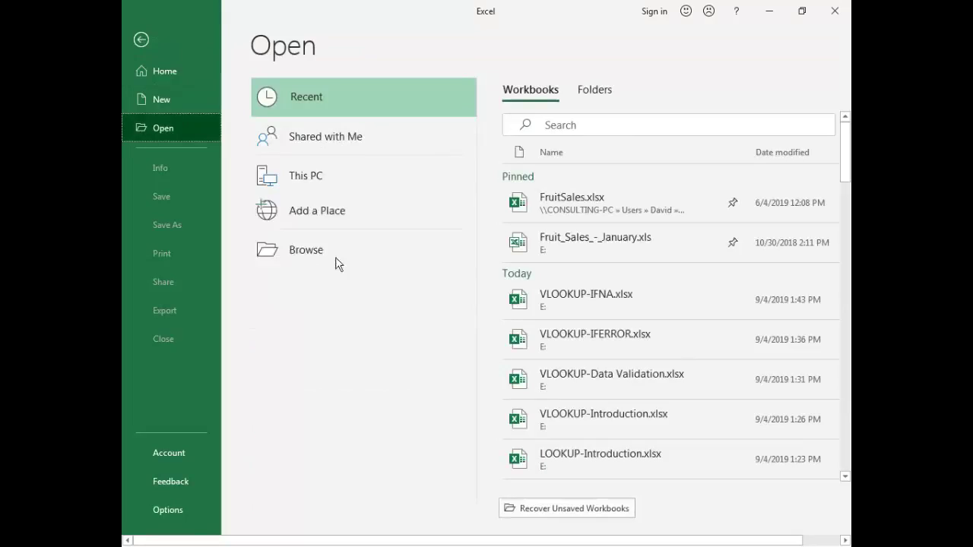
left_click(323, 246)
type("vlookup-0")
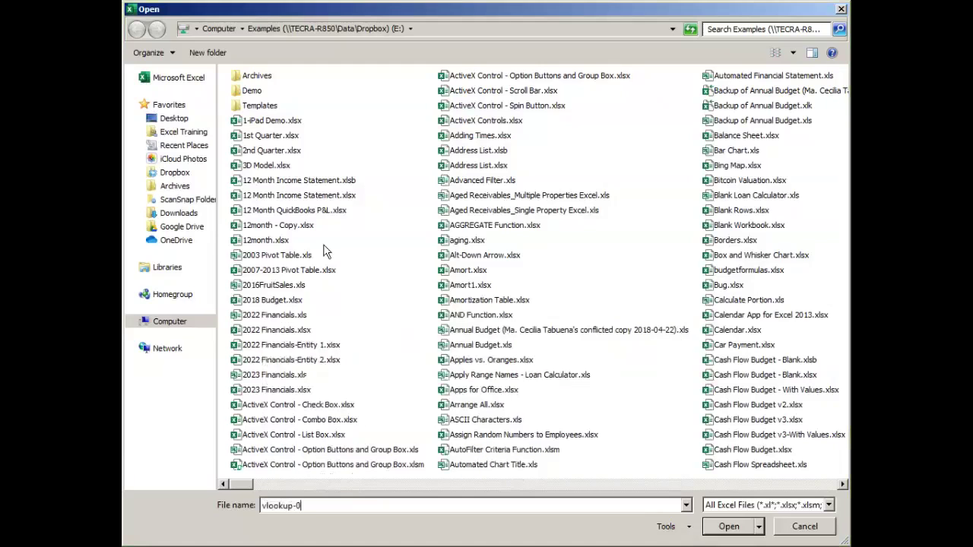
key("BackSpace")
type("t")
key("BackSpace")
key("BackSpace")
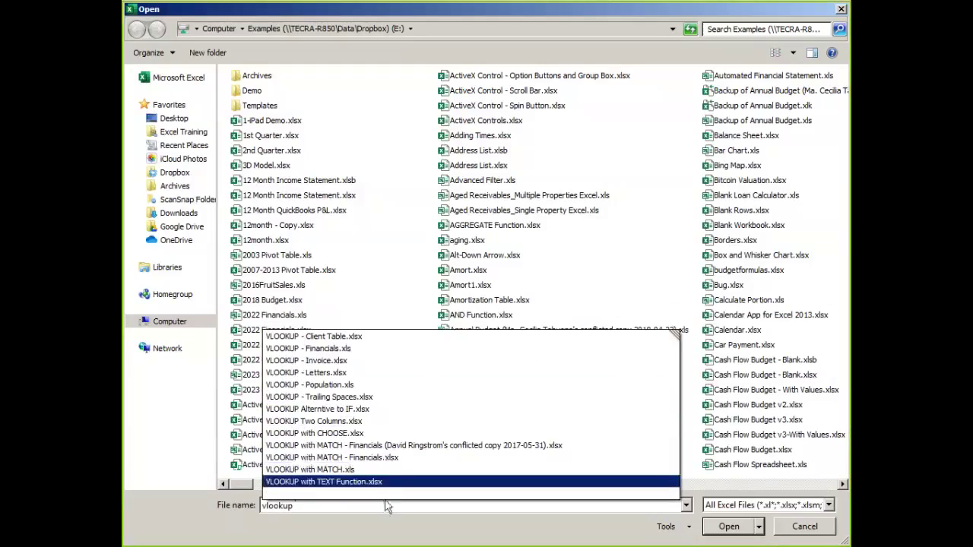
key("BackSpace")
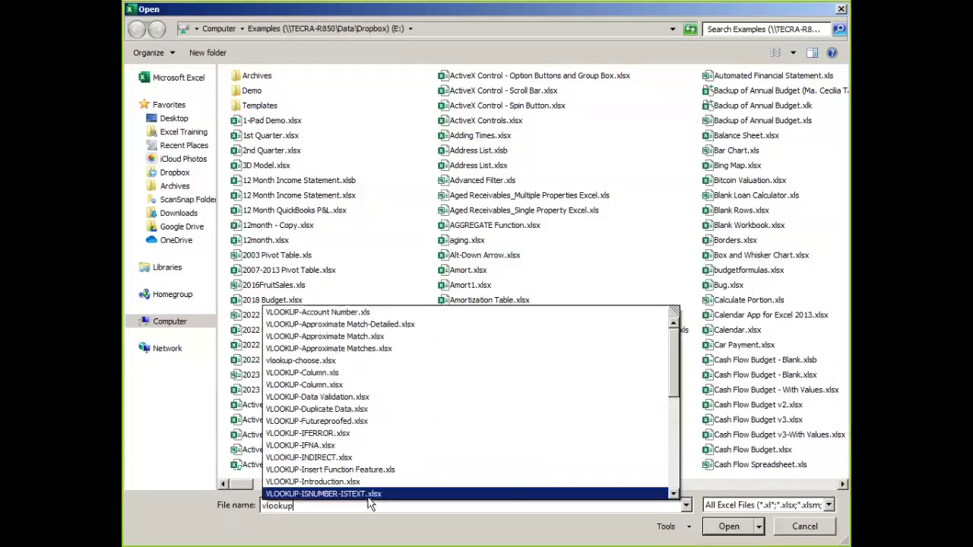
type("-")
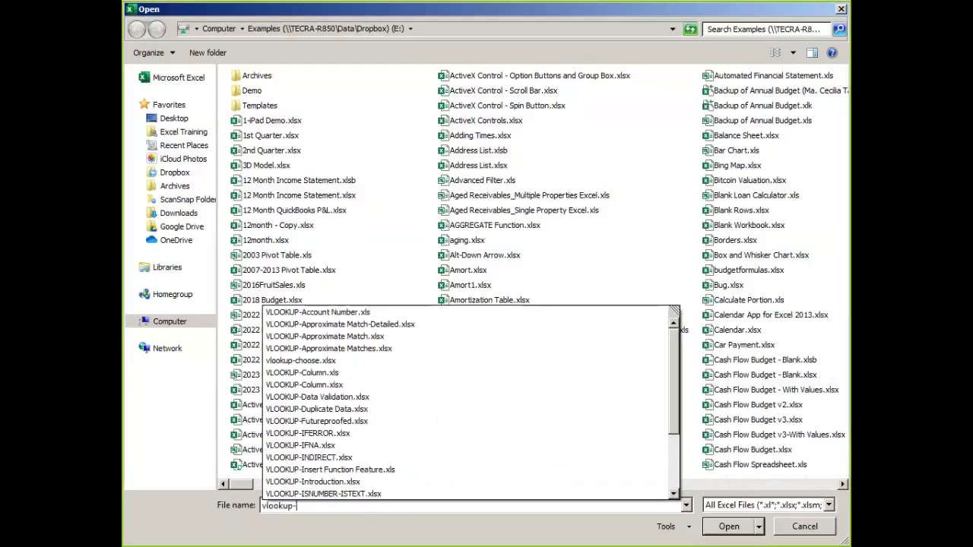
scroll(394, 463, "down", 2)
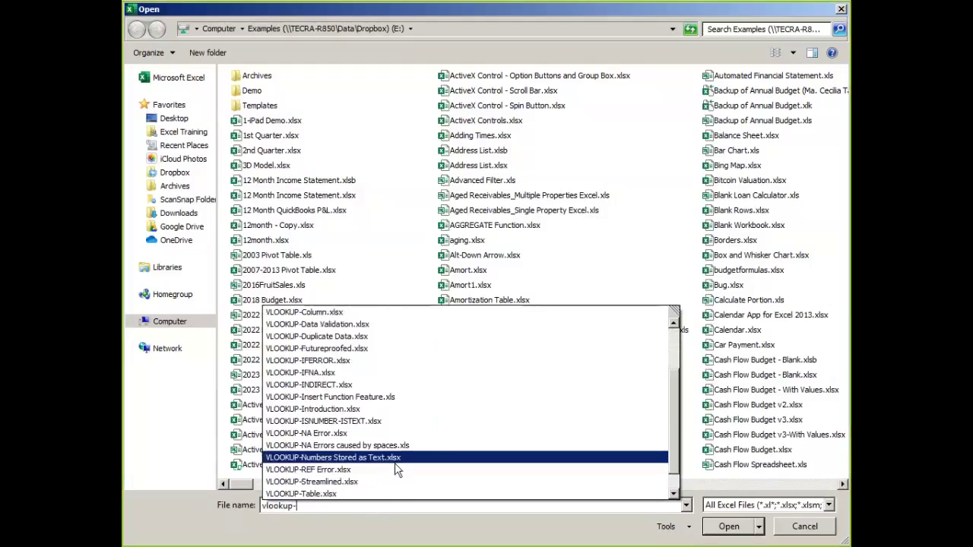
left_click(395, 463)
key("Return")
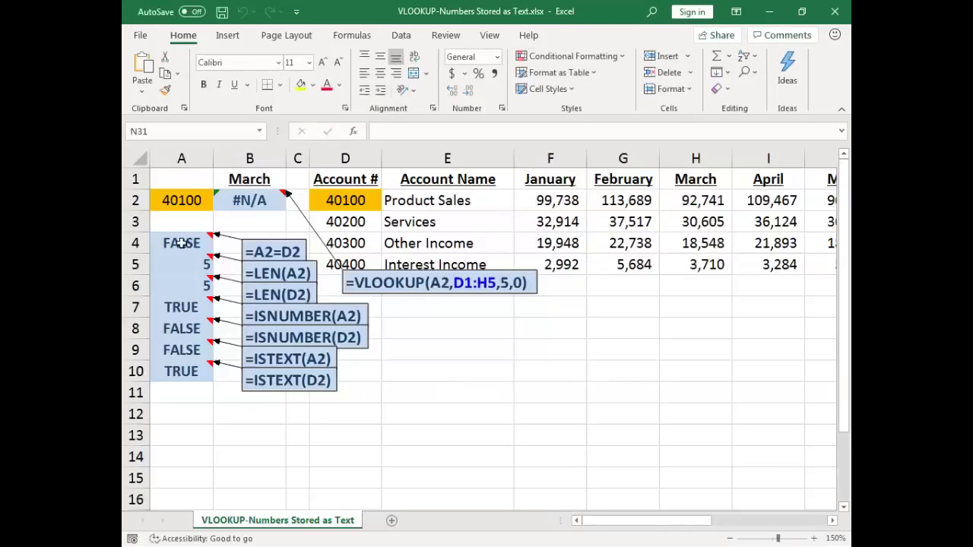
- Clear the test formulas from cells A4:A10 below the lookup value
left_click_drag(185, 242, 196, 370)
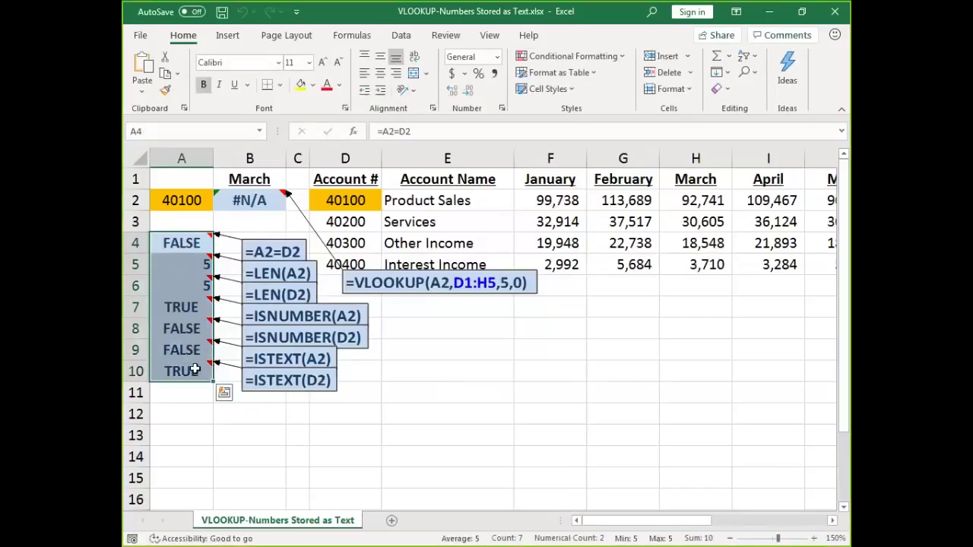
key("Delete")
key("Up")
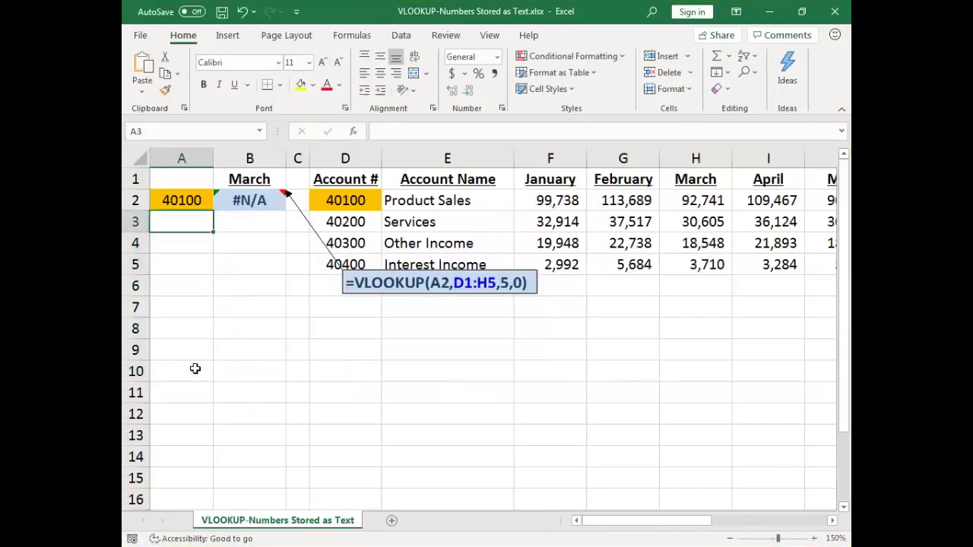
key("Up")
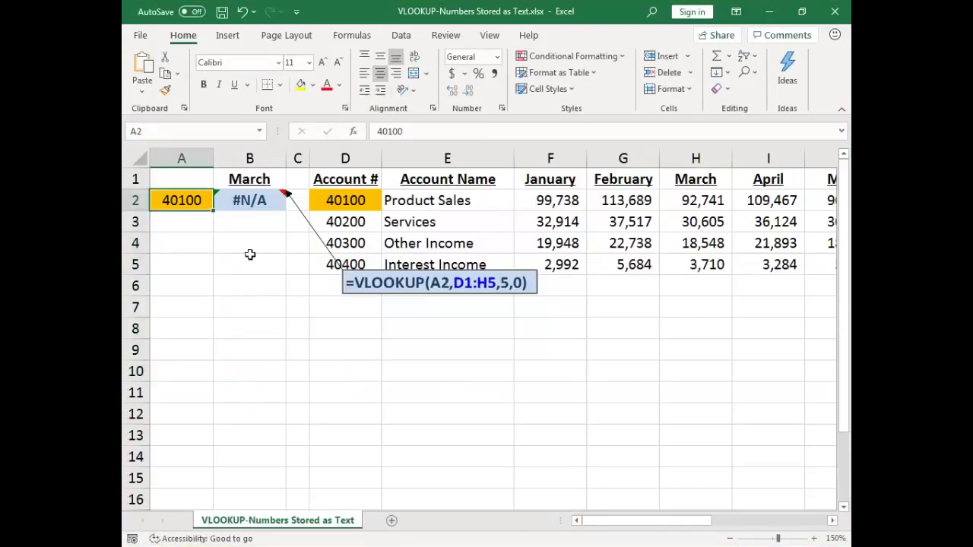
- Review the VLOOKUP formula in B2 and the ranges it refers to
left_click(248, 200)
key("F2")
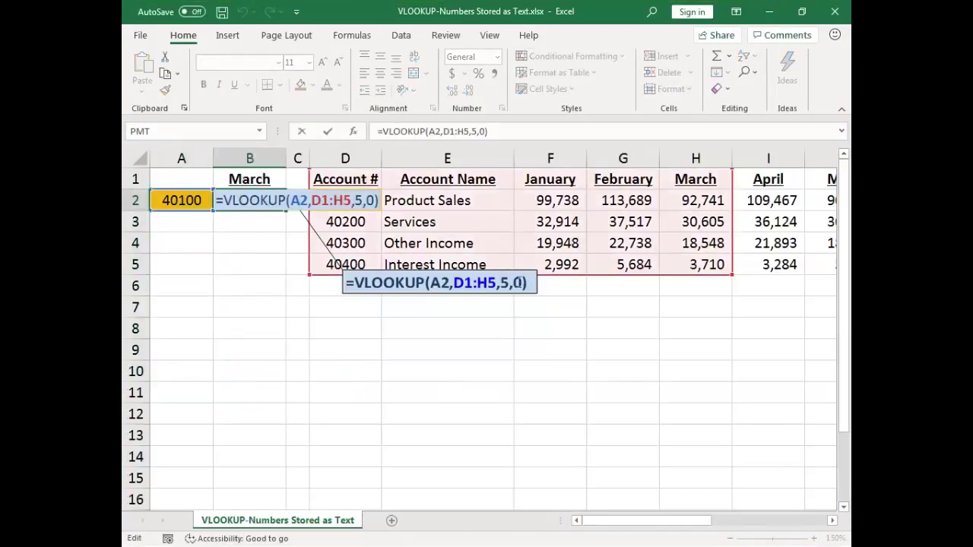
key("ctrl+Return")
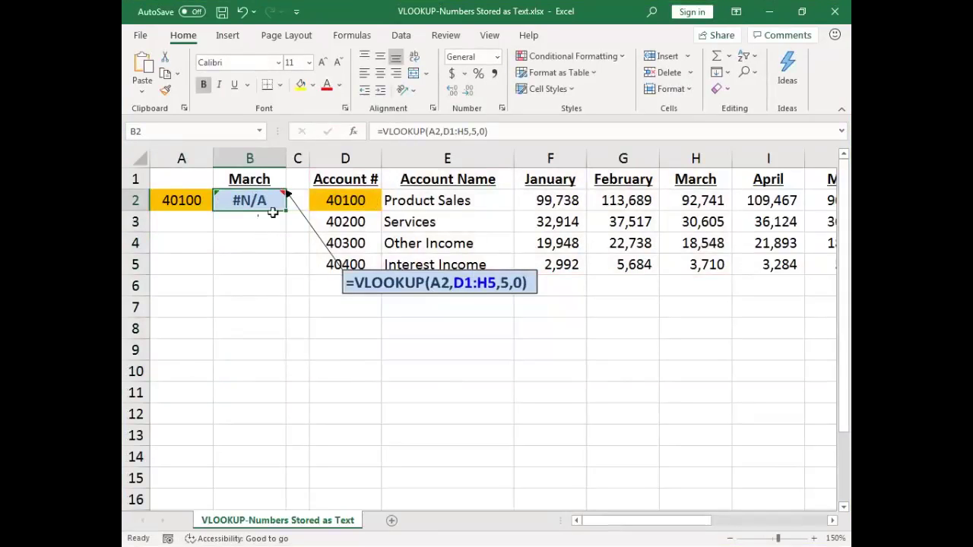
- Enter =LEN(A2) in cell A4 to count the characters of the lookup value
left_click(193, 240)
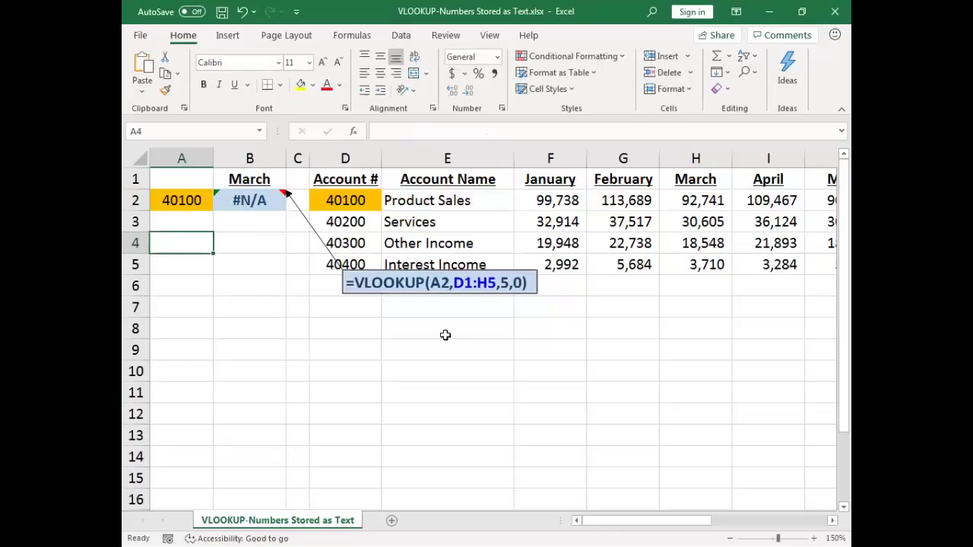
type("=len(")
key("Up")
key("Up")
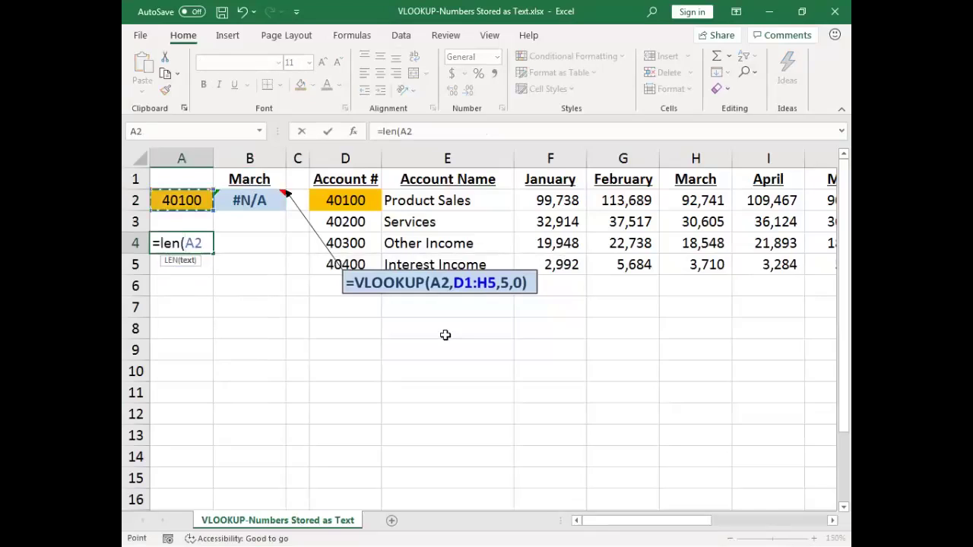
type(")")
key("Return")
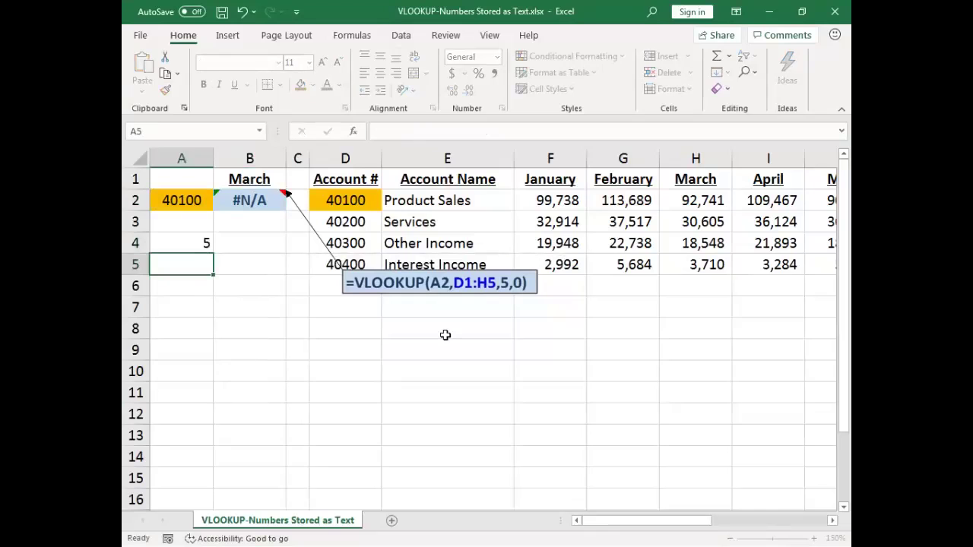
key("Up")
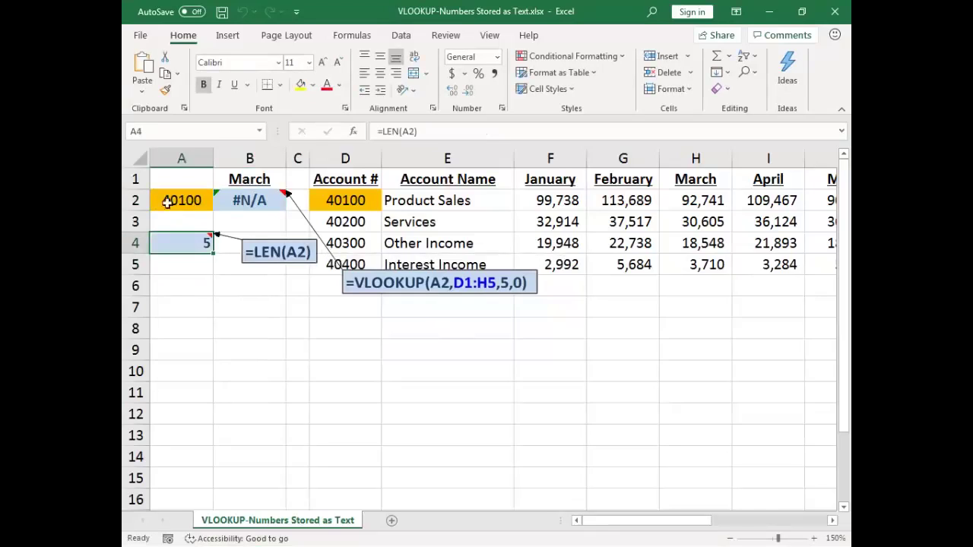
- Enter =LEN(D2) in cell A5 to count the characters of the first account number in the list
left_click(166, 262)
type("=len(")
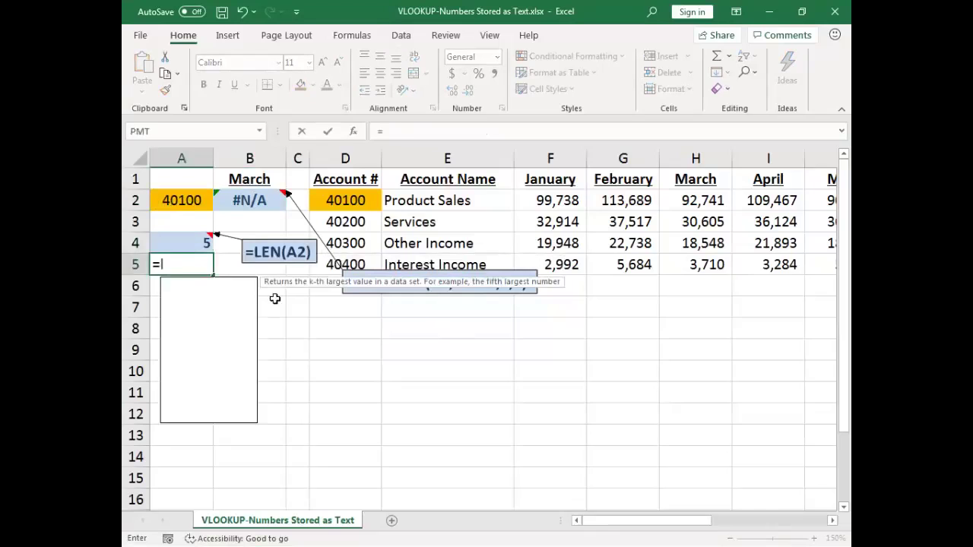
left_click(346, 192)
key("Return")
key("Up")
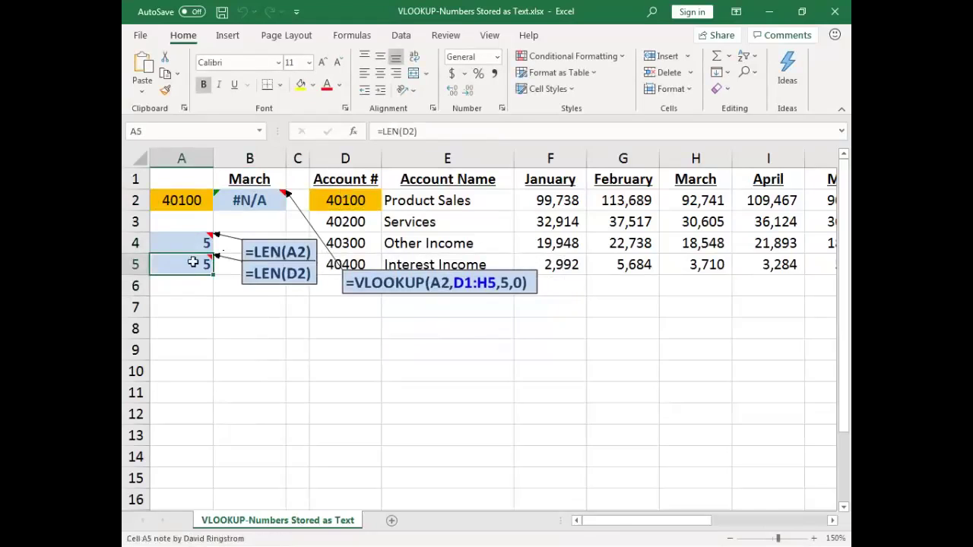
- Enter =ISNUMBER(A2) in cell A6 to test whether the lookup value is numeric
left_click(190, 286)
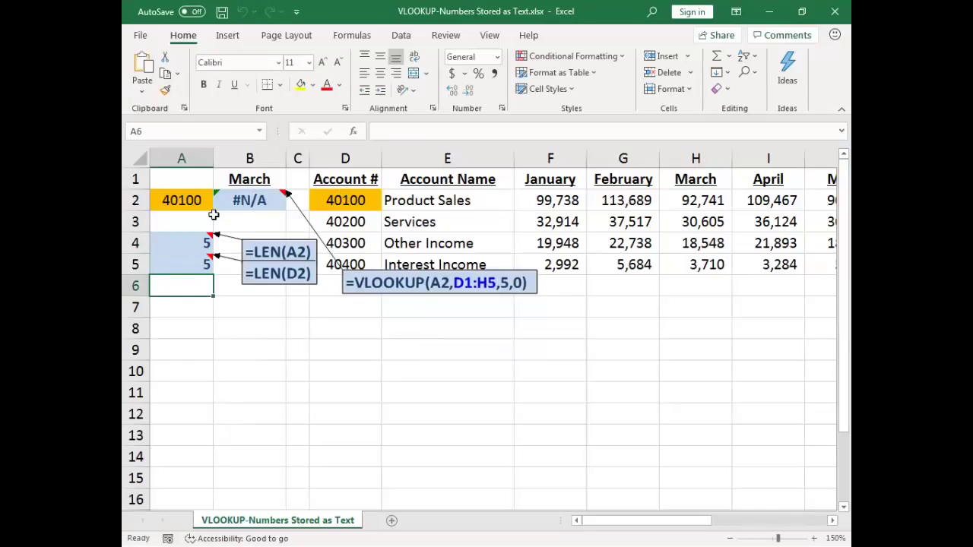
type("=isn")
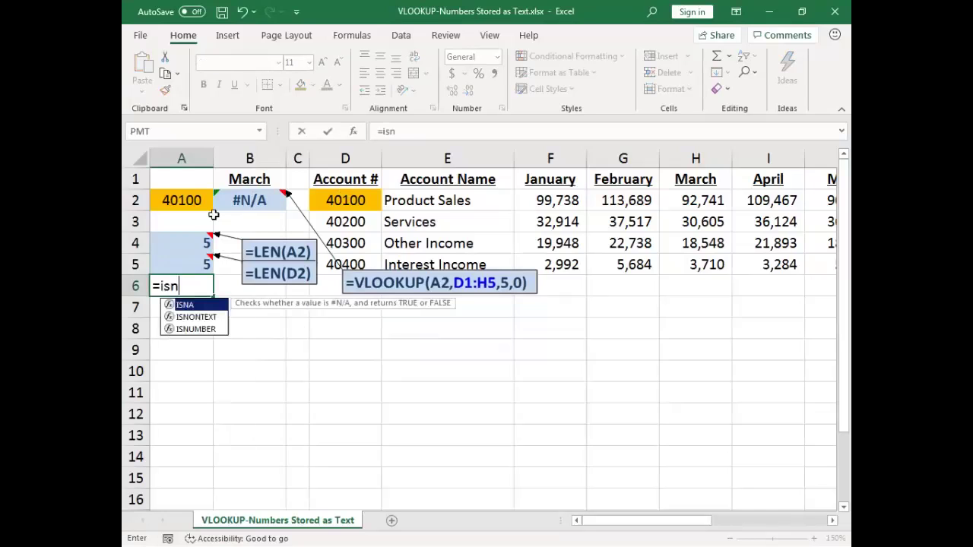
type("umber(")
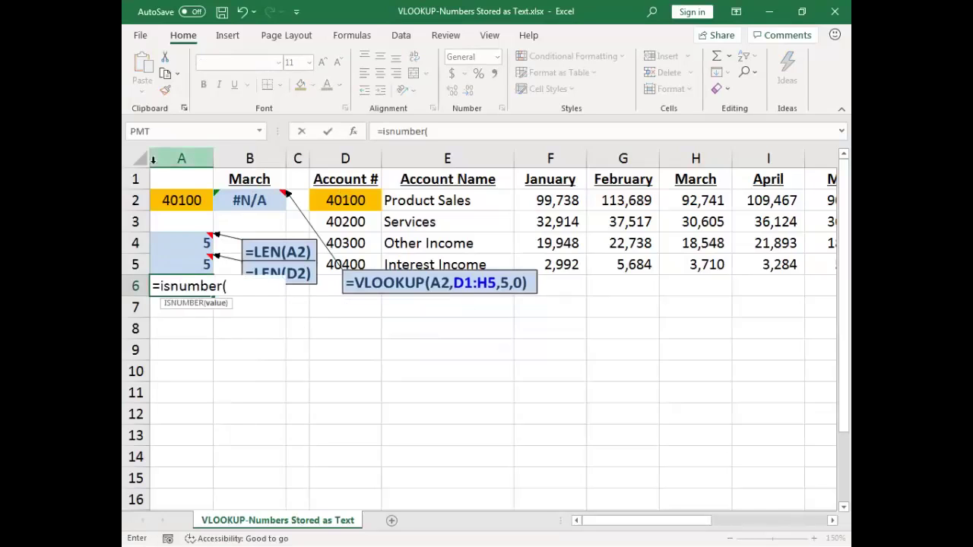
left_click(183, 197)
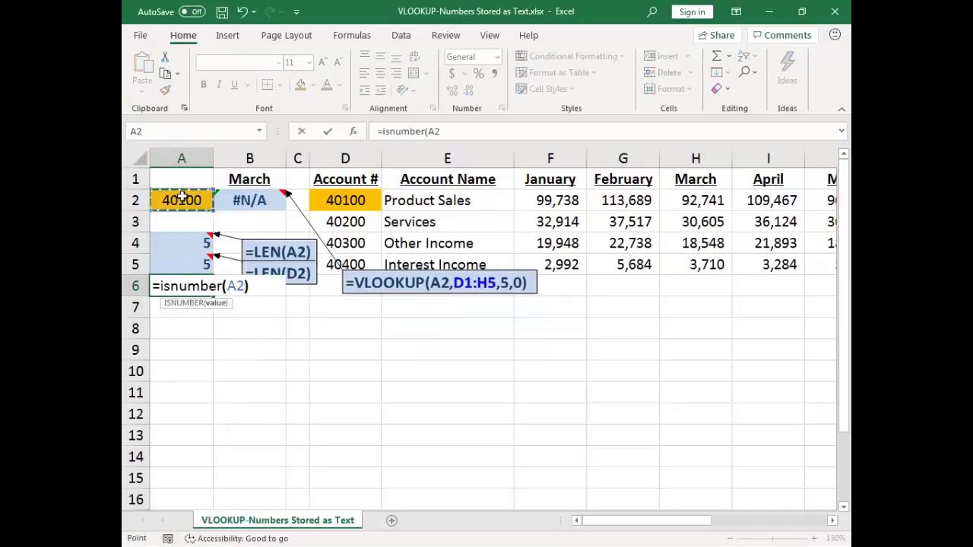
type(")")
key("ctrl+Return")
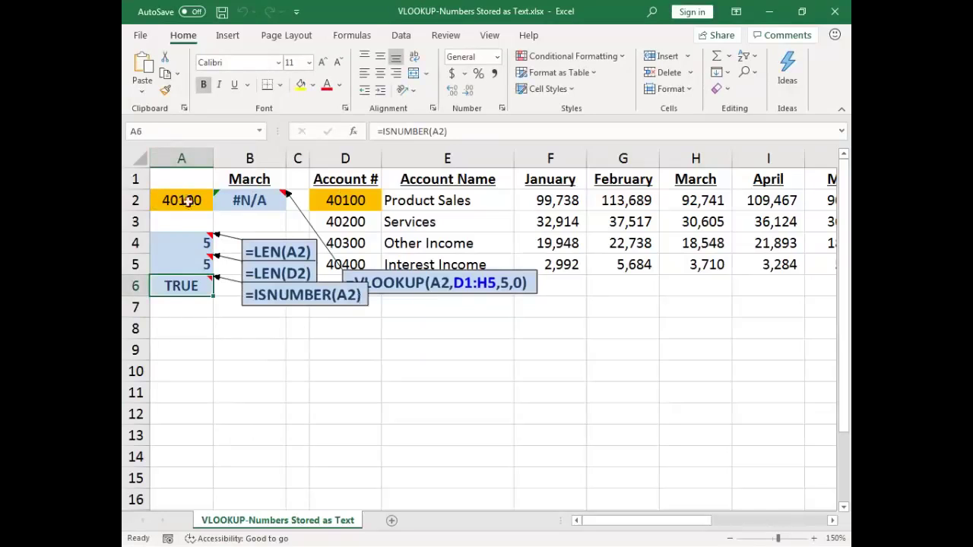
- Enter =ISNUMBER(D2) in cell A7 to test whether the first listed account number is numeric
left_click(168, 314)
type("=isnumber(")
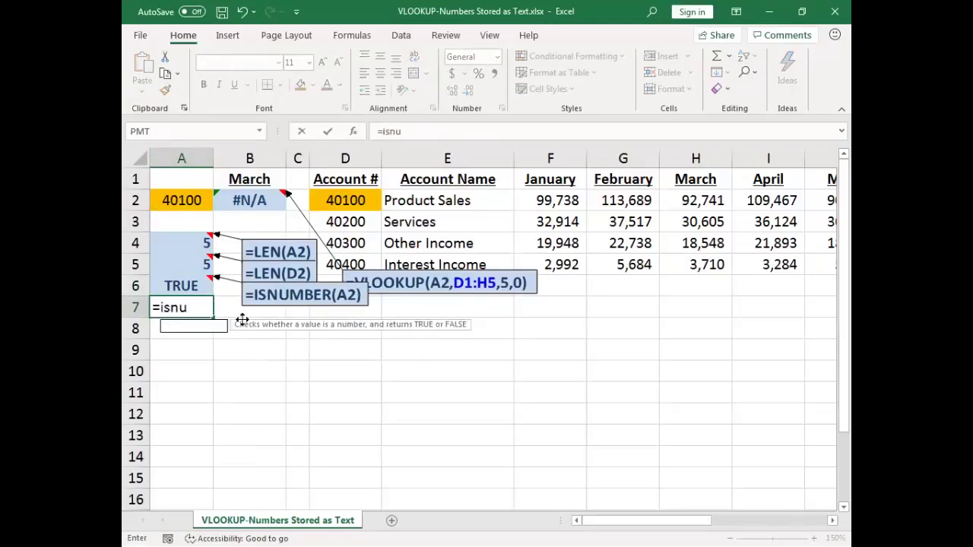
left_click(341, 199)
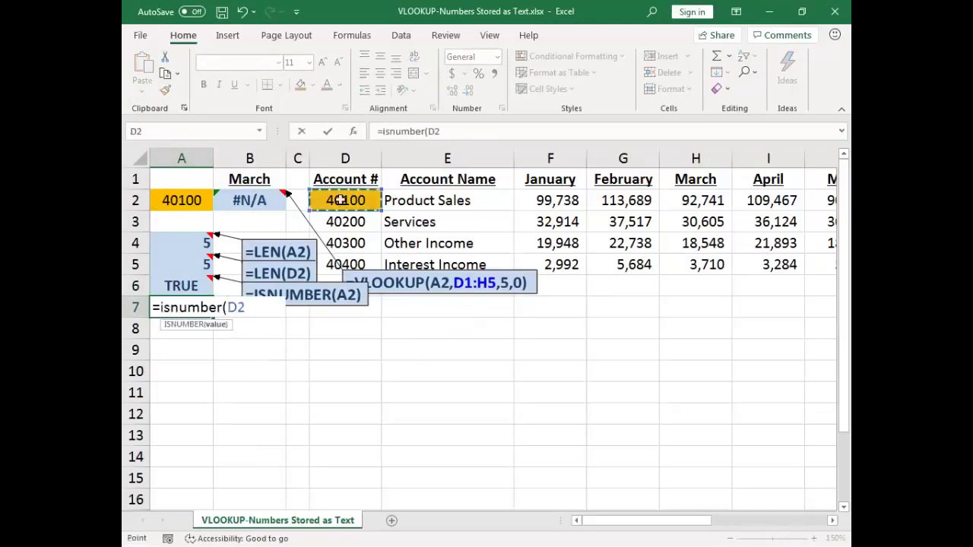
type(")")
key("Return")
key("Up")
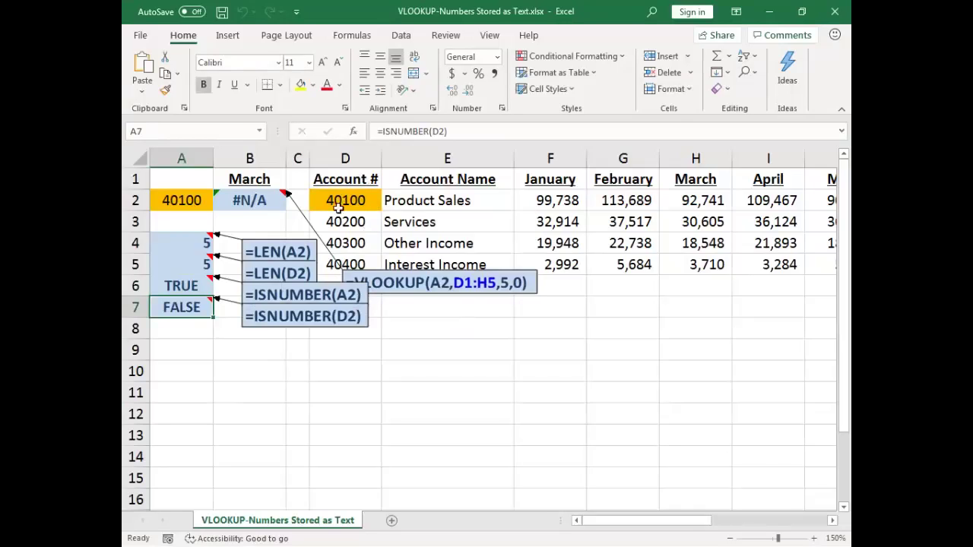
- Enter =ISTEXT(A2) in cell A8 to test whether the lookup value is text
left_click(170, 333)
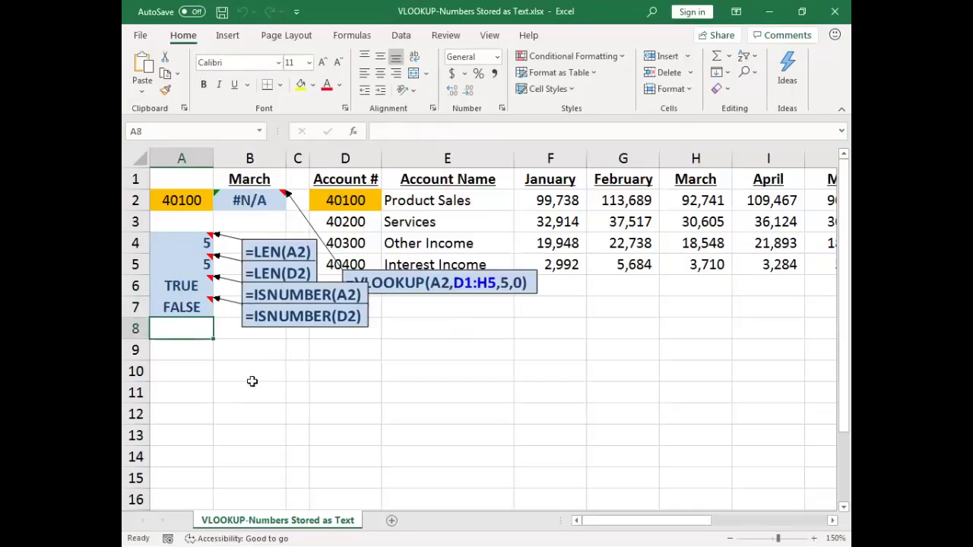
type("=istext(")
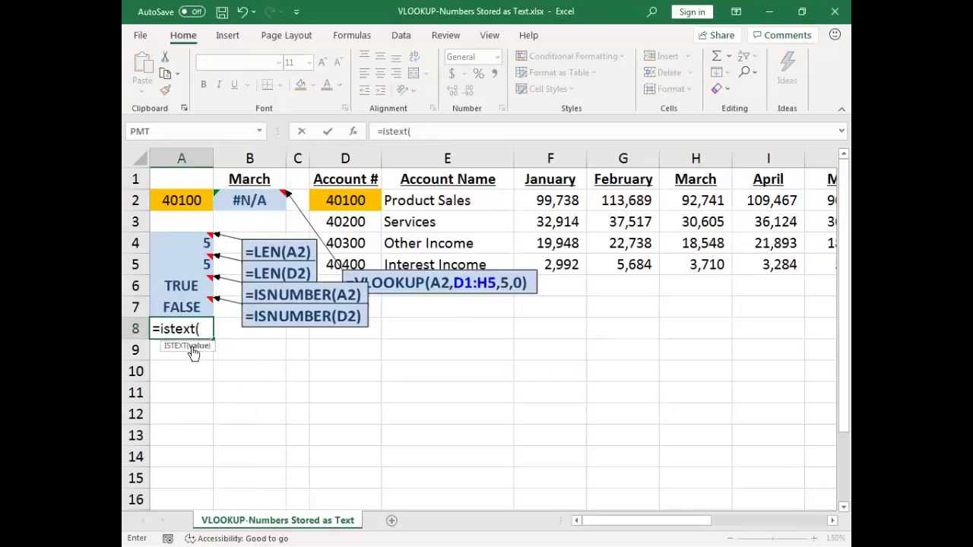
left_click(182, 195)
key("Return")
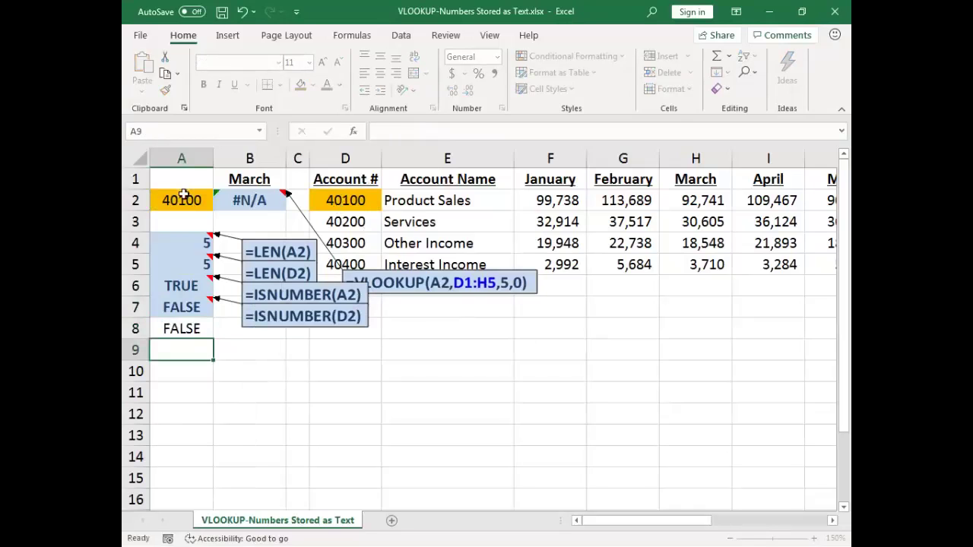
key("Up")
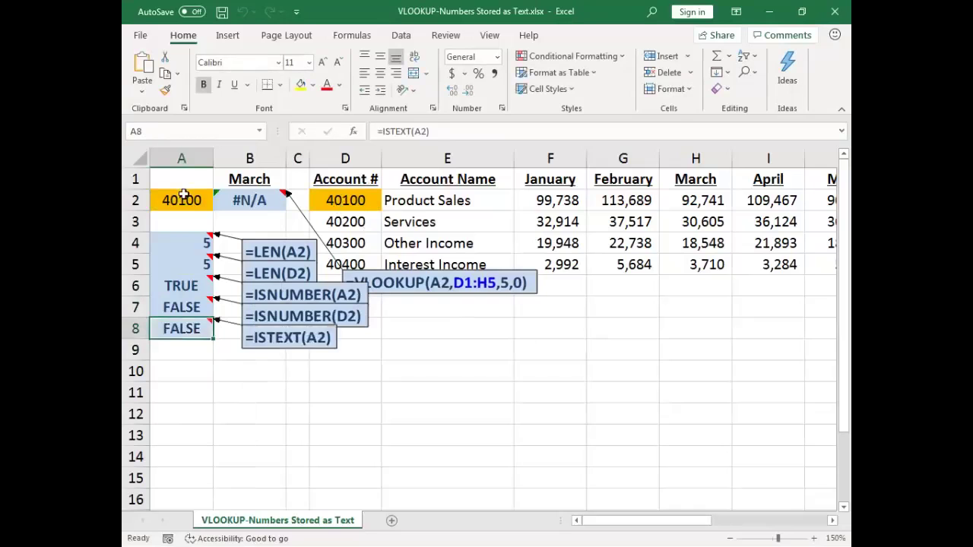
- Enter =ISTEXT(D2) in cell A9 to test whether the first listed account number is text
key("Down")
type("=istext(")
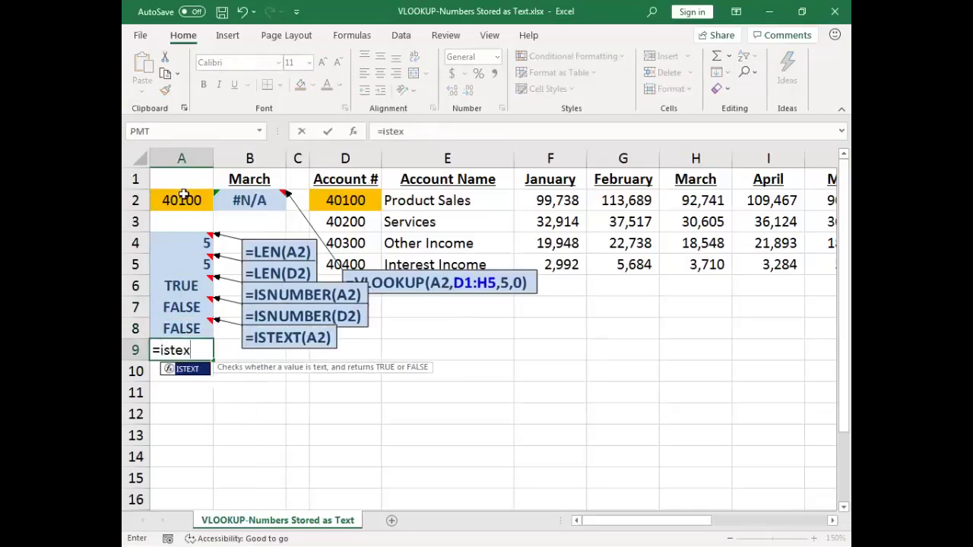
left_click(354, 192)
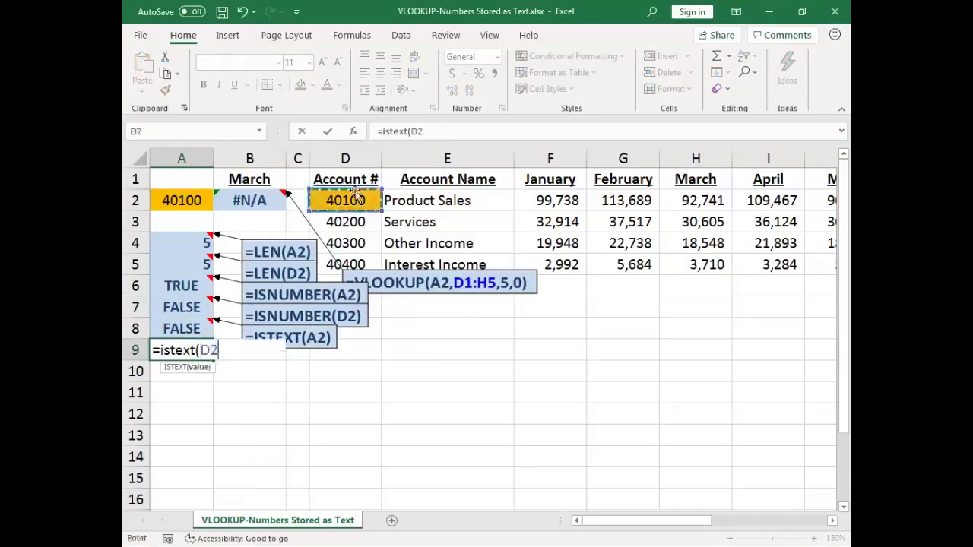
key("Return")
key("Up")
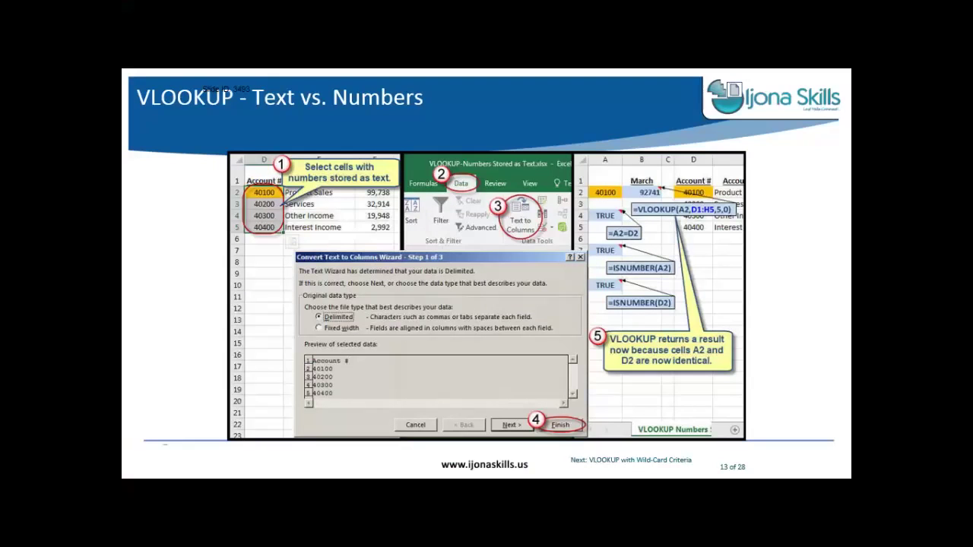
- Switch to Excel and convert the text account numbers in D2:D5 to numbers using Text to Columns with the Delimited option
key("alt+Tab")
key("alt+Tab")
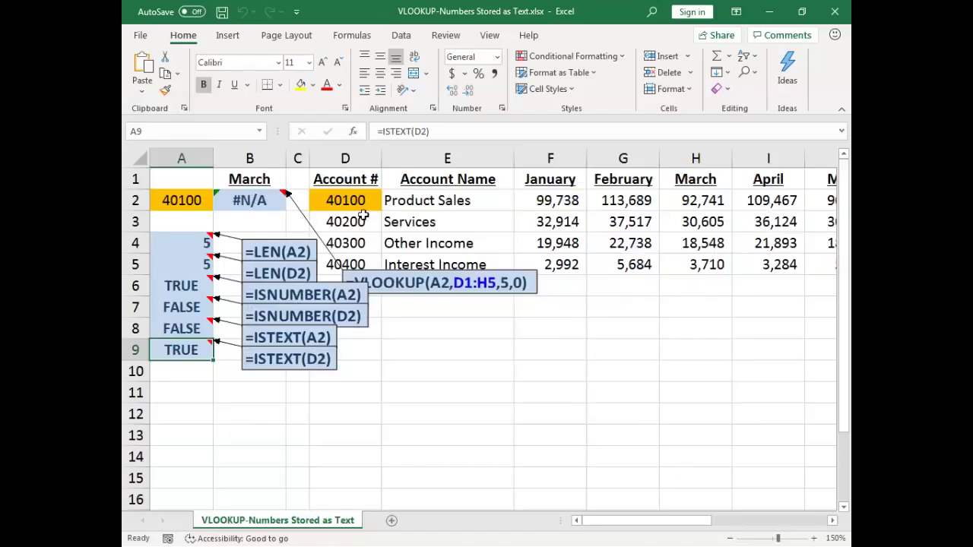
left_click(345, 200)
left_click_drag(345, 200, 349, 270)
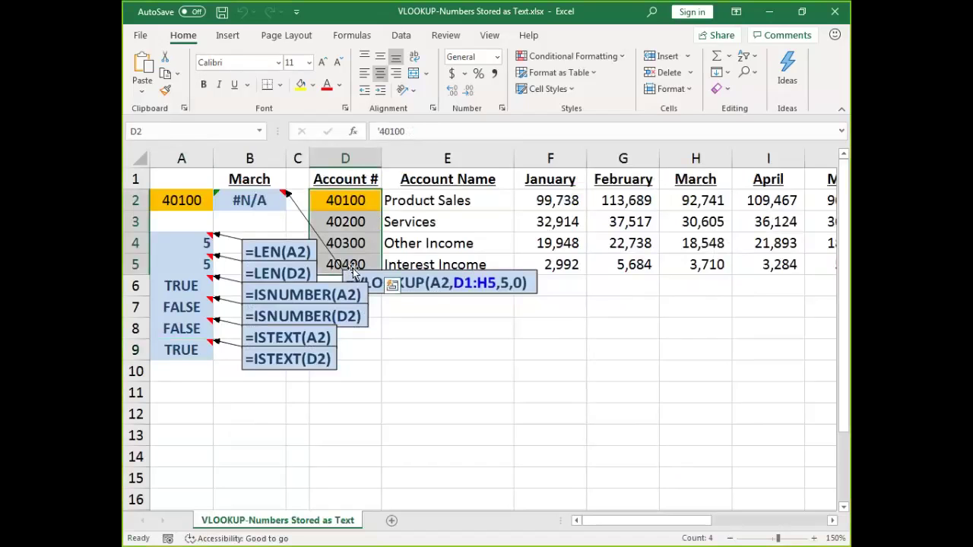
left_click(403, 36)
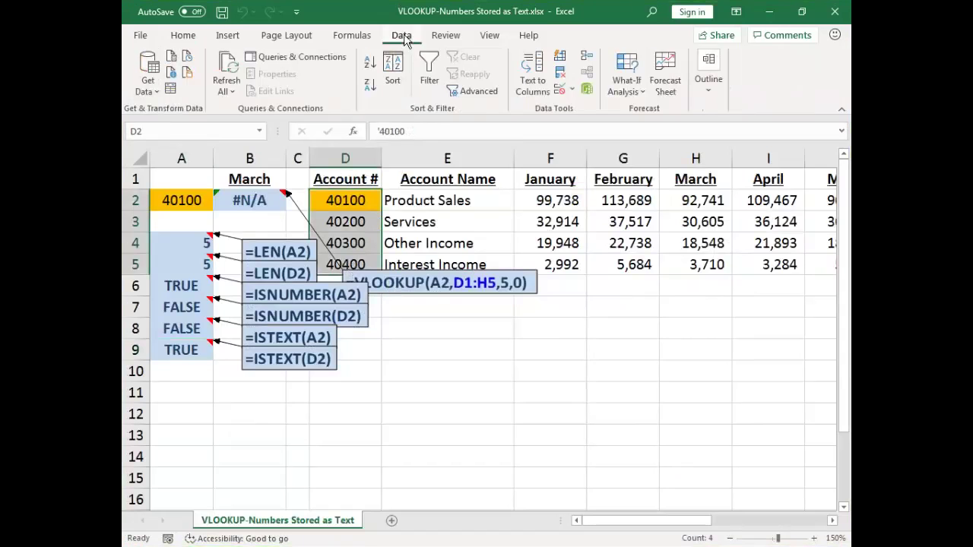
left_click(530, 68)
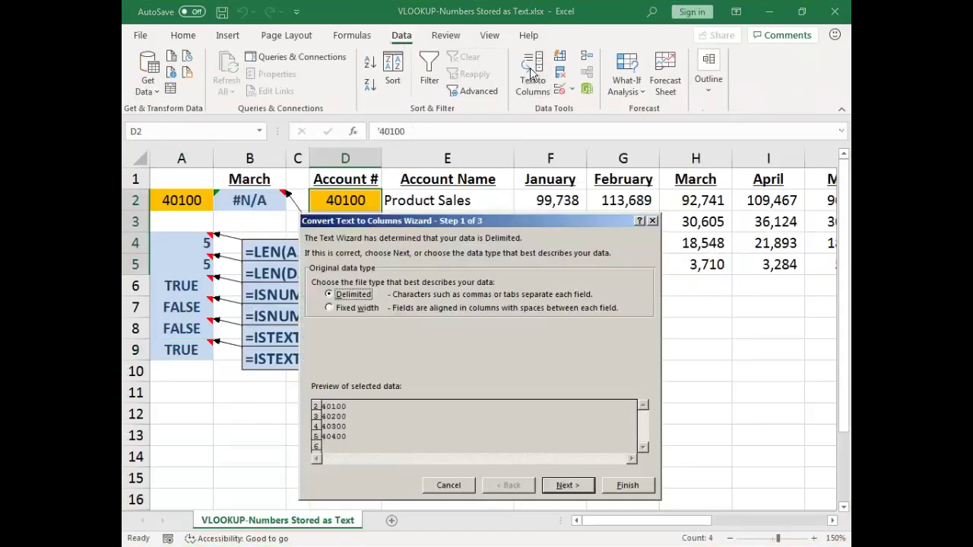
left_click_drag(469, 225, 488, 173)
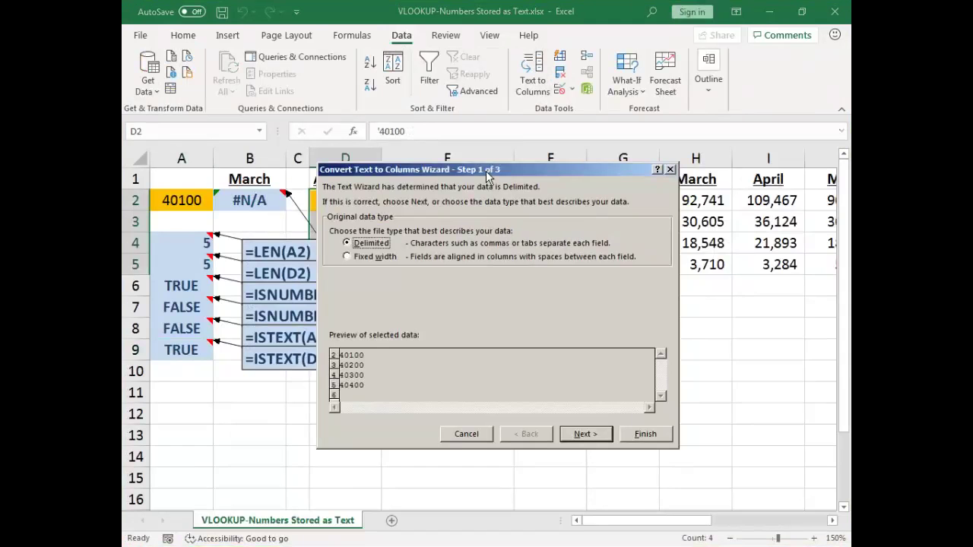
left_click(661, 439)
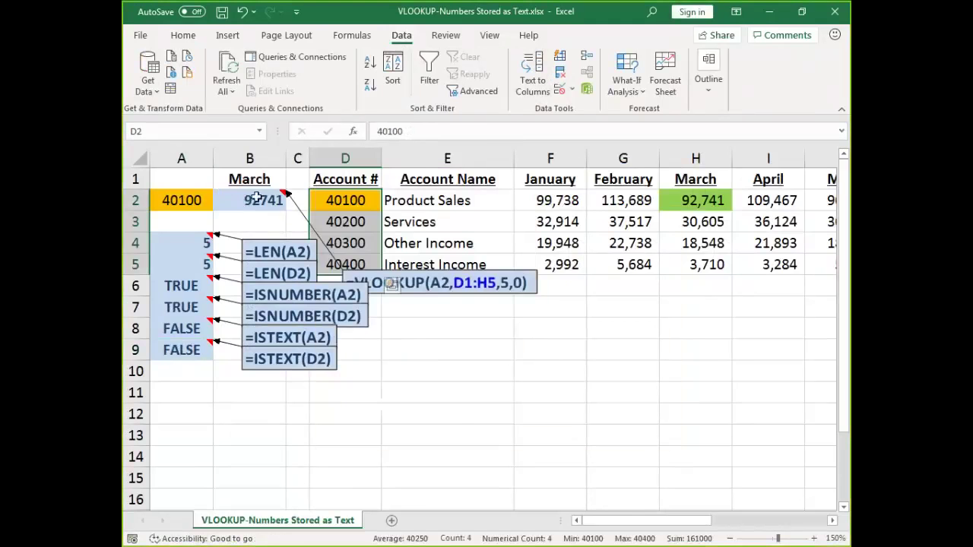
- Check the VLOOKUP formula in B2 and the type tests in A6:A9, and close the workbook without saving
left_click(257, 199)
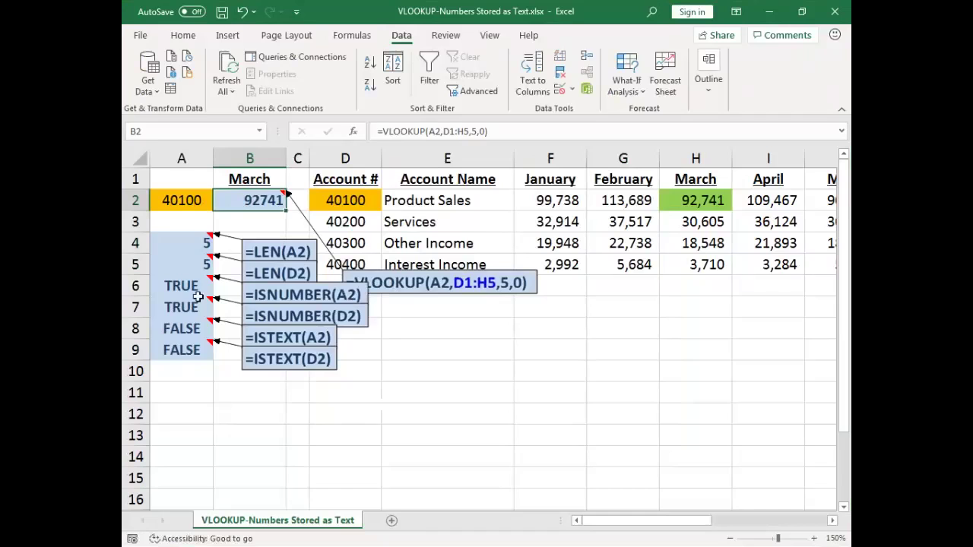
left_click_drag(194, 286, 194, 349)
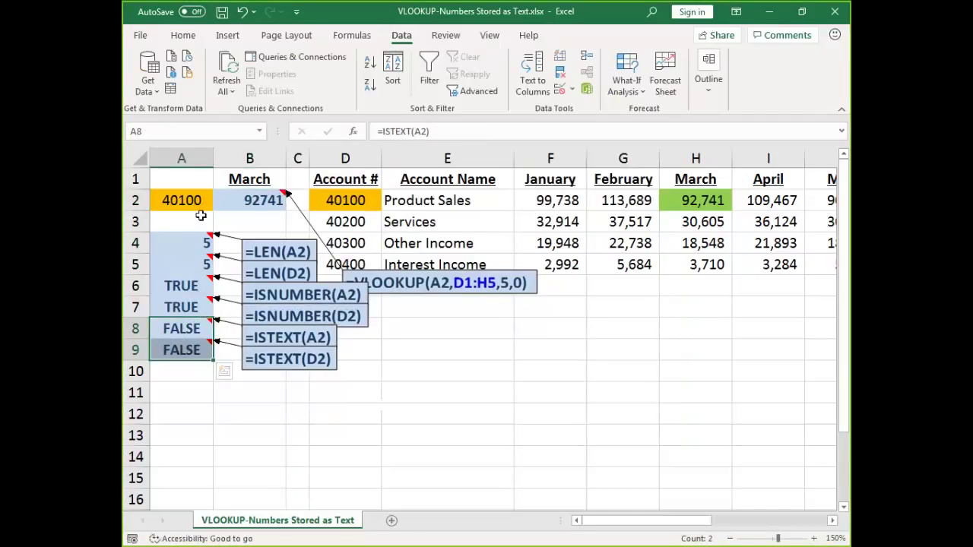
left_click(436, 238)
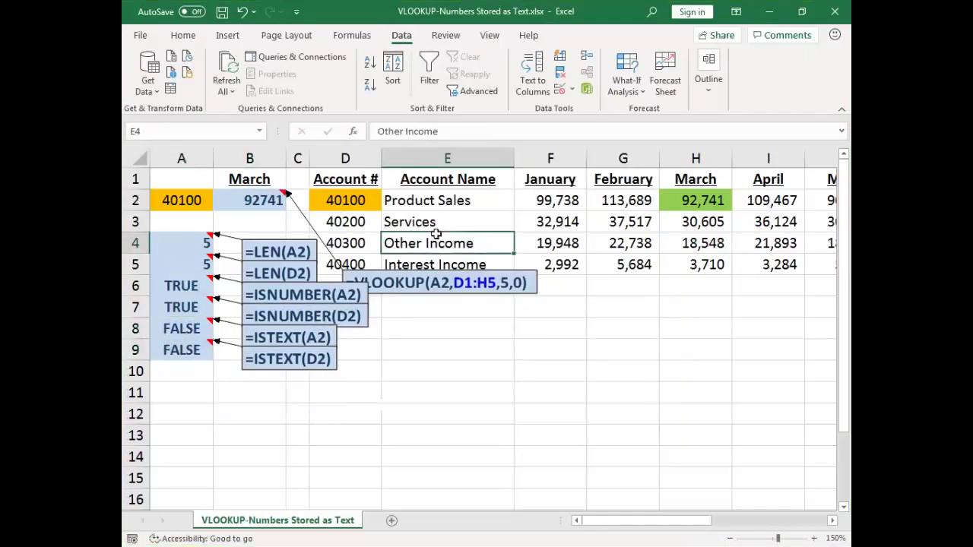
key("ctrl+w")
key("n")
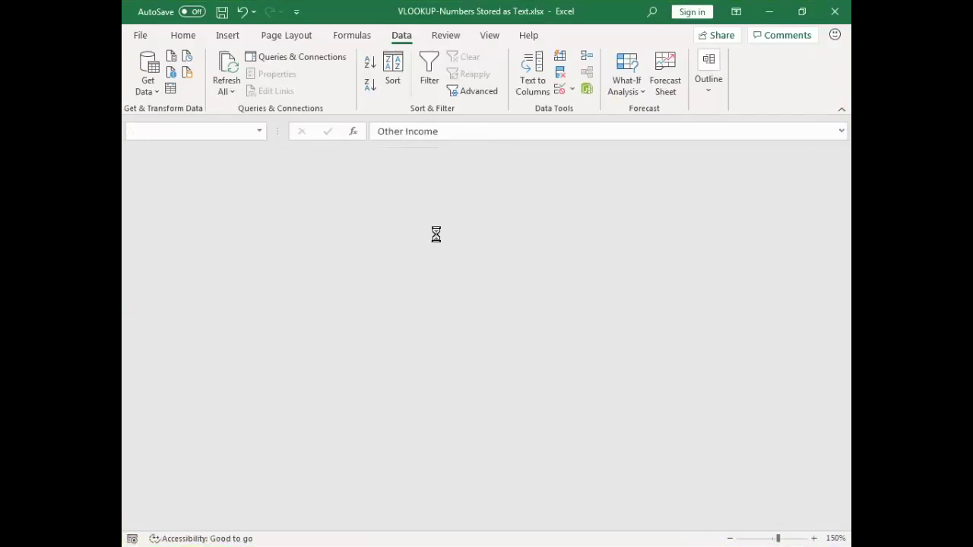
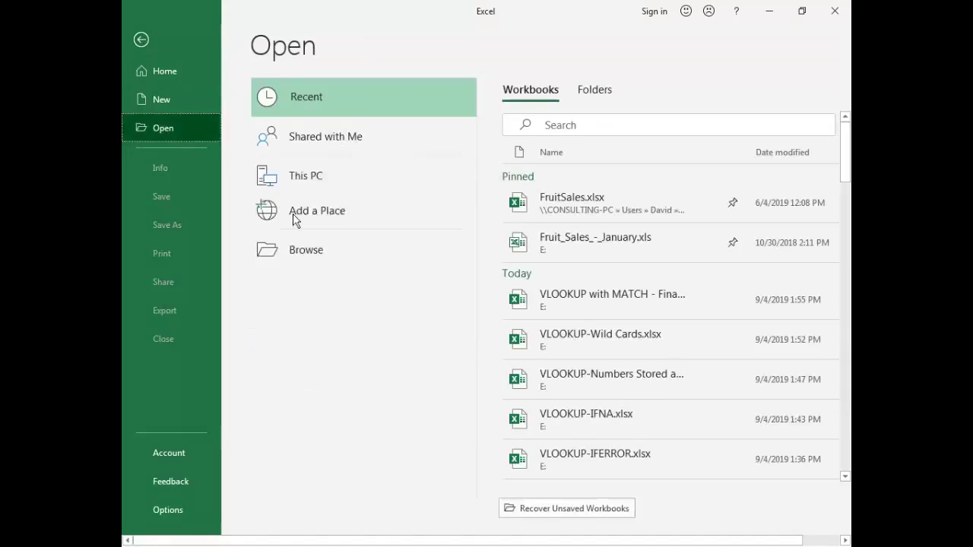
- Open the VLOOKUP-Table workbook from the Examples folder on drive E
left_click(298, 248)
type("vlookup-ta")
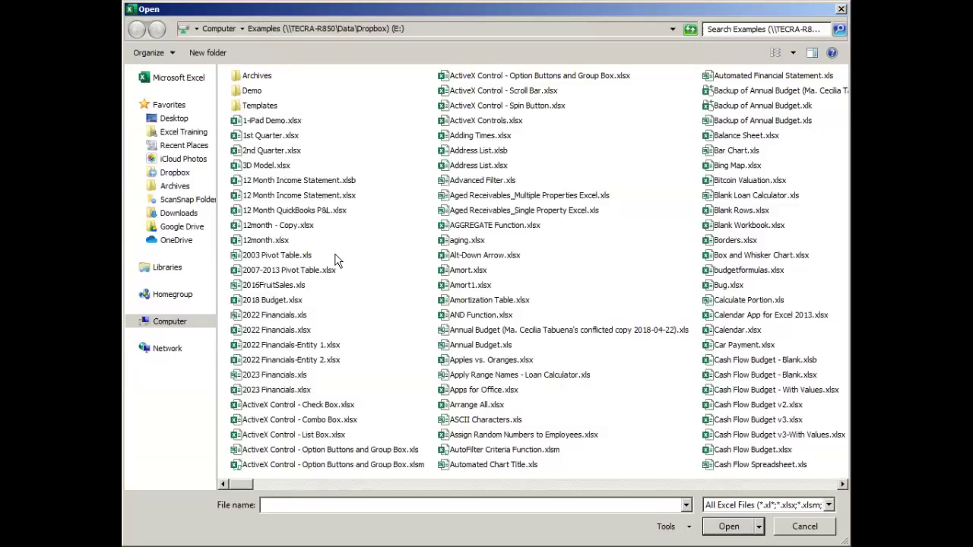
key("Down")
key("Return")
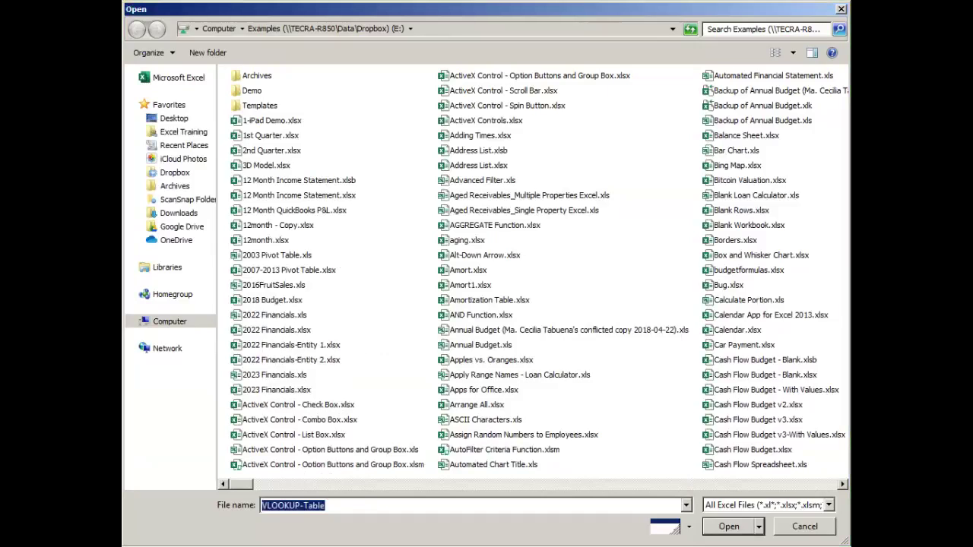
key("Return")
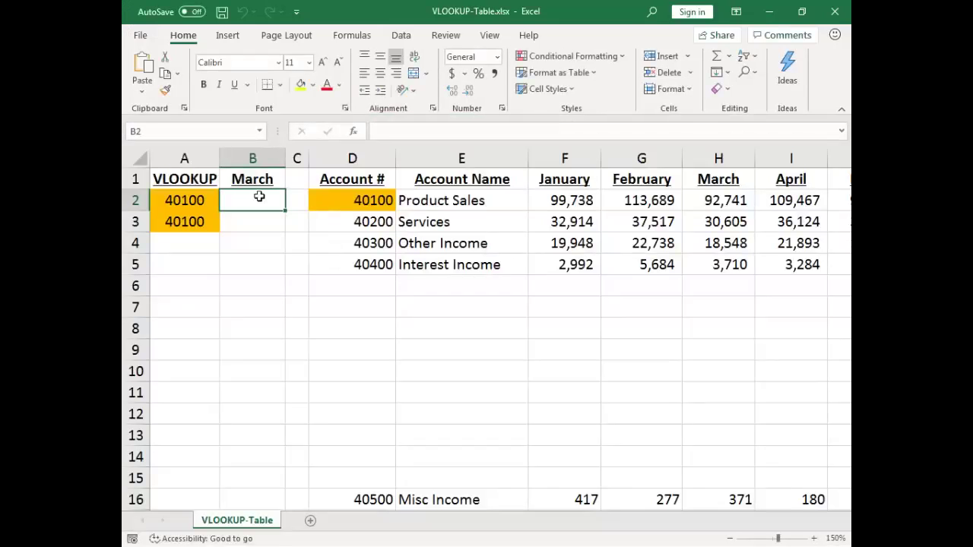
- Enter =VLOOKUP(A2,D1:H5,5,0) in cell B2 and move its formula note below the account data
type("=vlookup(")
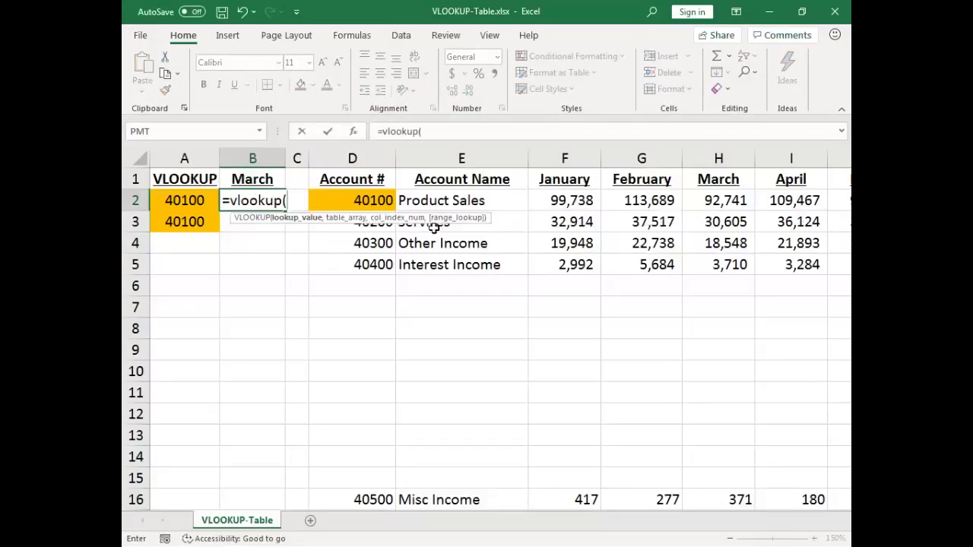
key("Left")
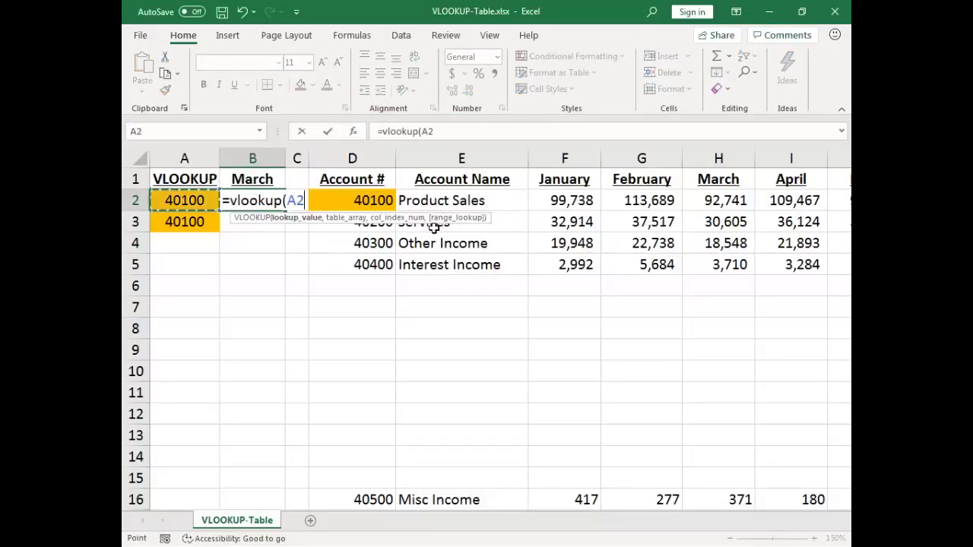
type(",")
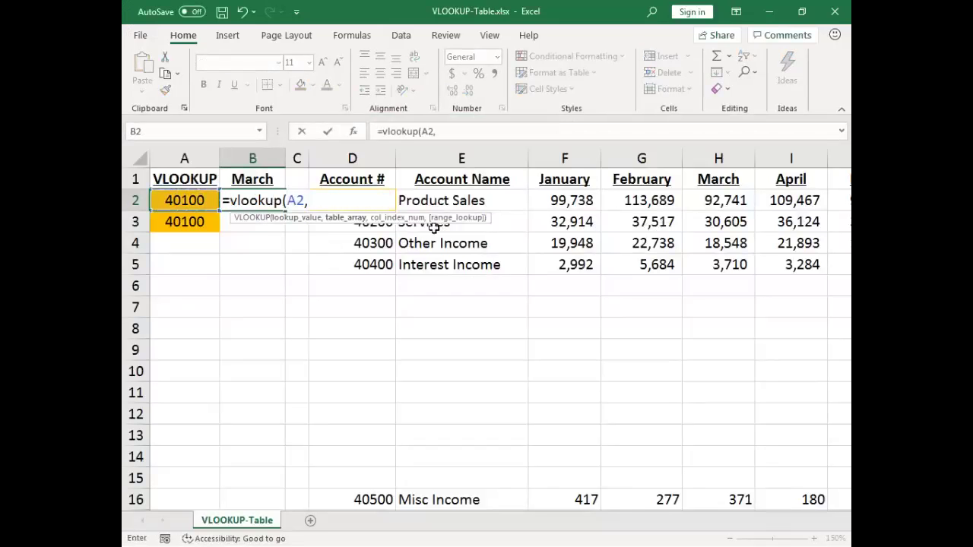
left_click_drag(351, 180, 715, 263)
type(",5,0)")
key("Return")
key("Up")
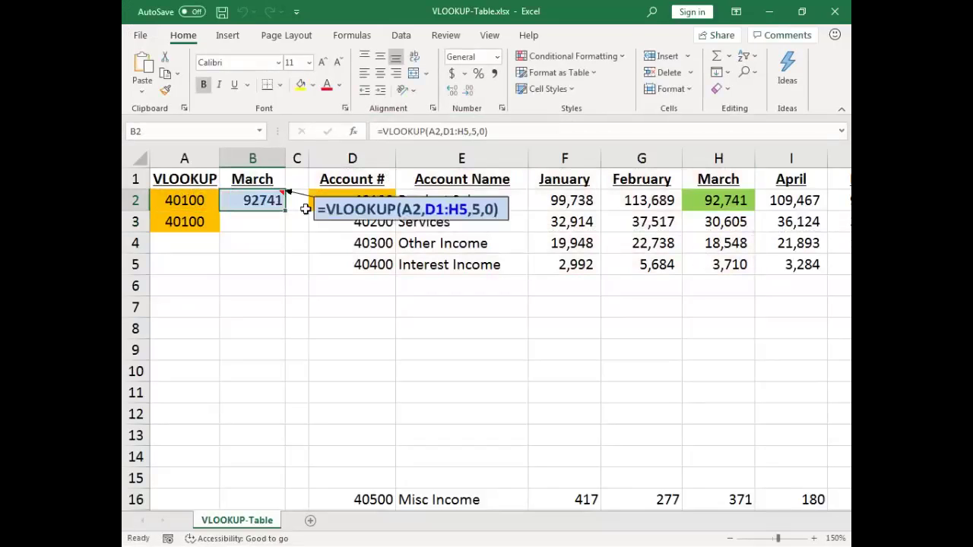
left_click_drag(344, 218, 345, 315)
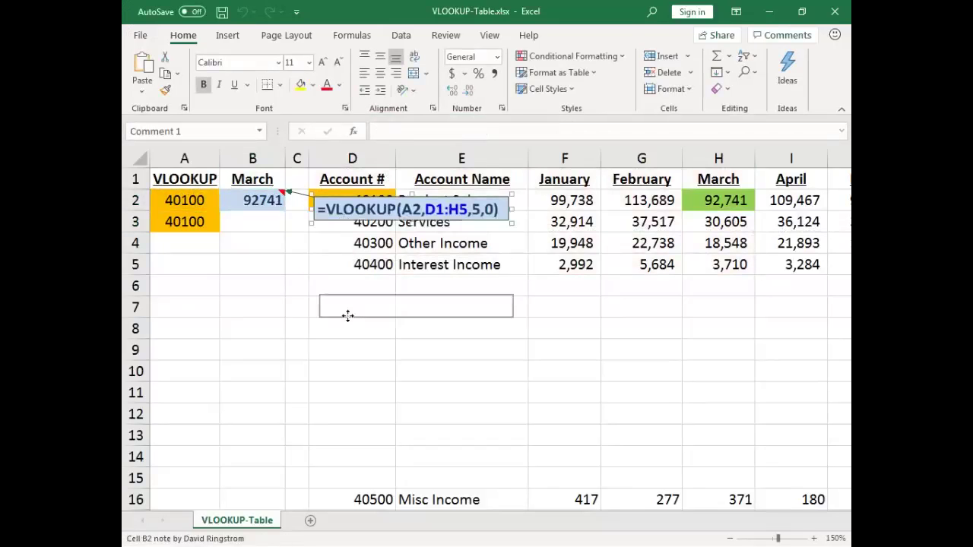
- Test the lookup with account number 40500 in cell A2
left_click(168, 199)
type("40500")
key("Return")
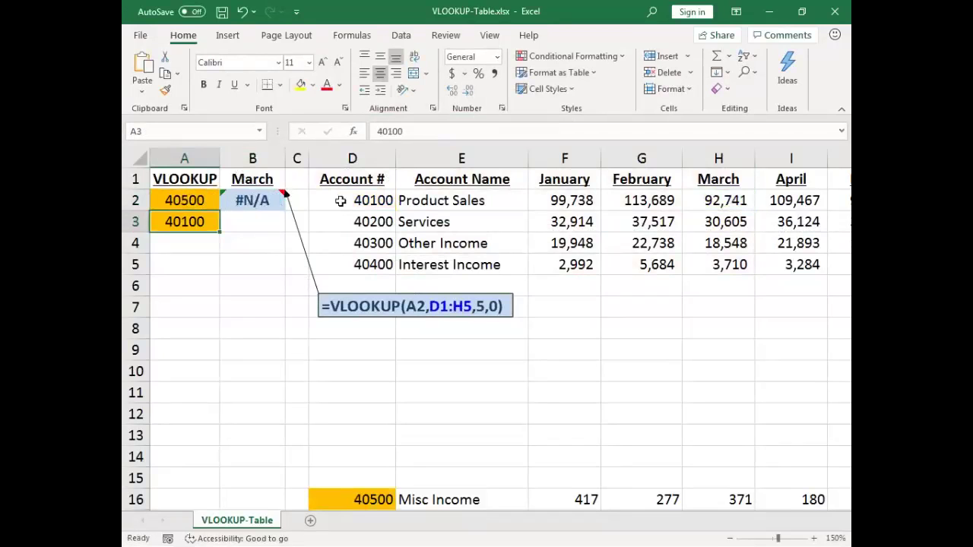
- Set the lookup value in cell A2 back to 40100
left_click(359, 176)
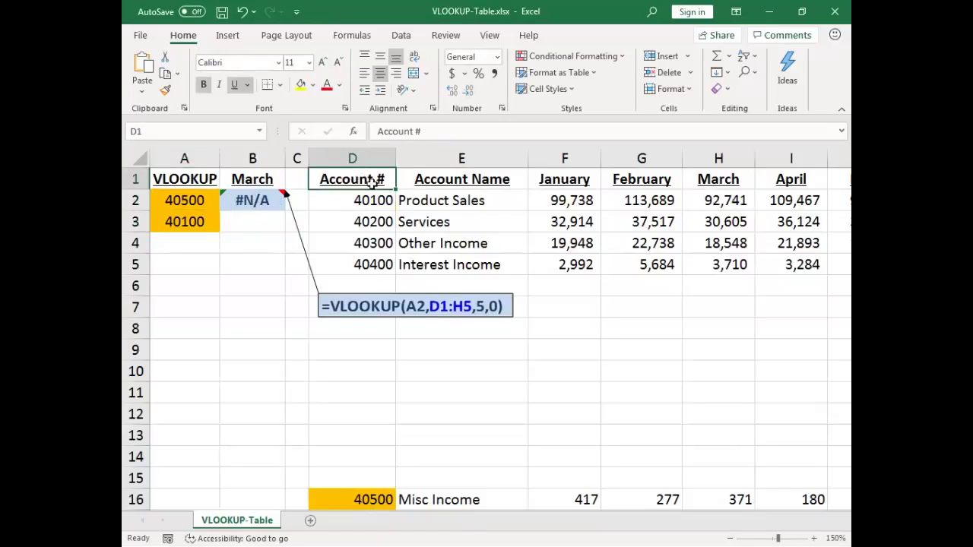
left_click(227, 38)
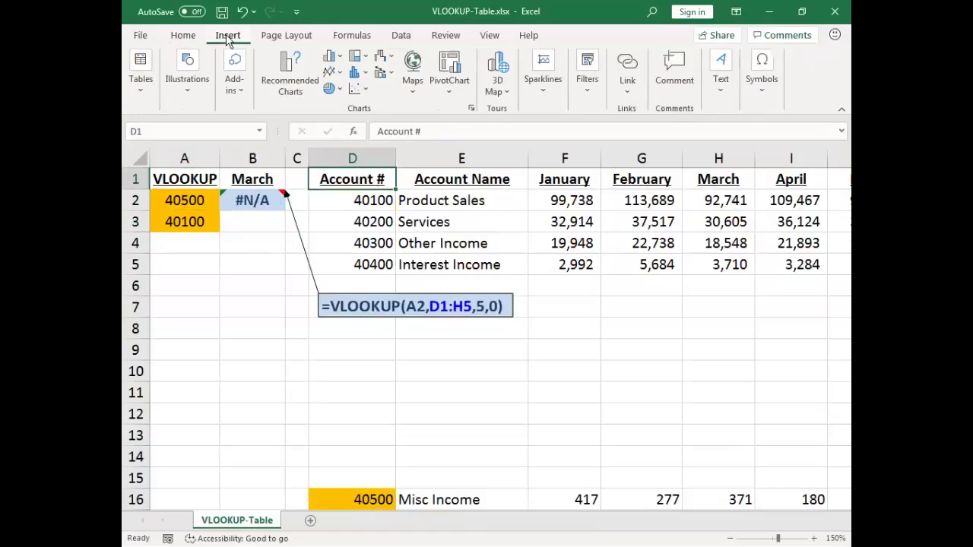
left_click(187, 199)
type("40100")
key("Return")
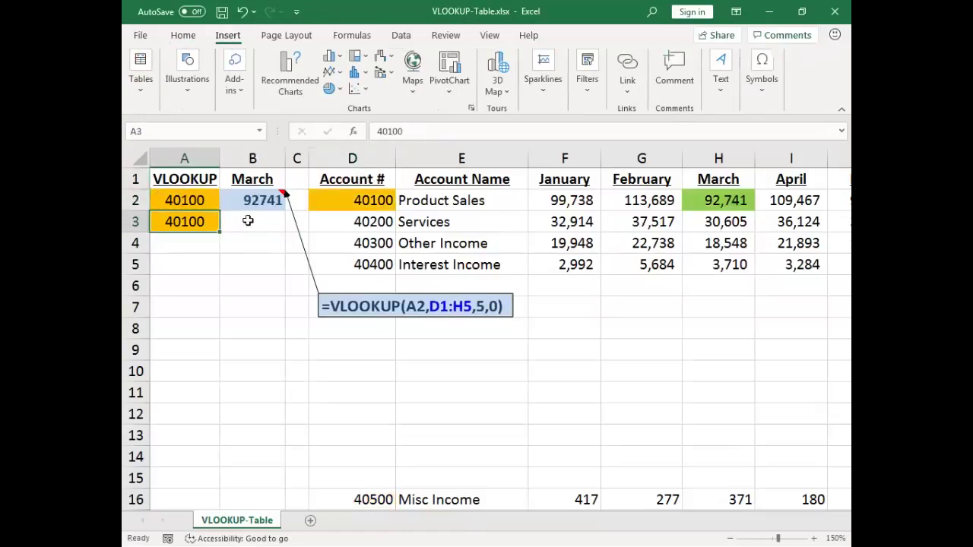
- Convert the account data in D1:Q5 into an Excel table that has headers
left_click(374, 182)
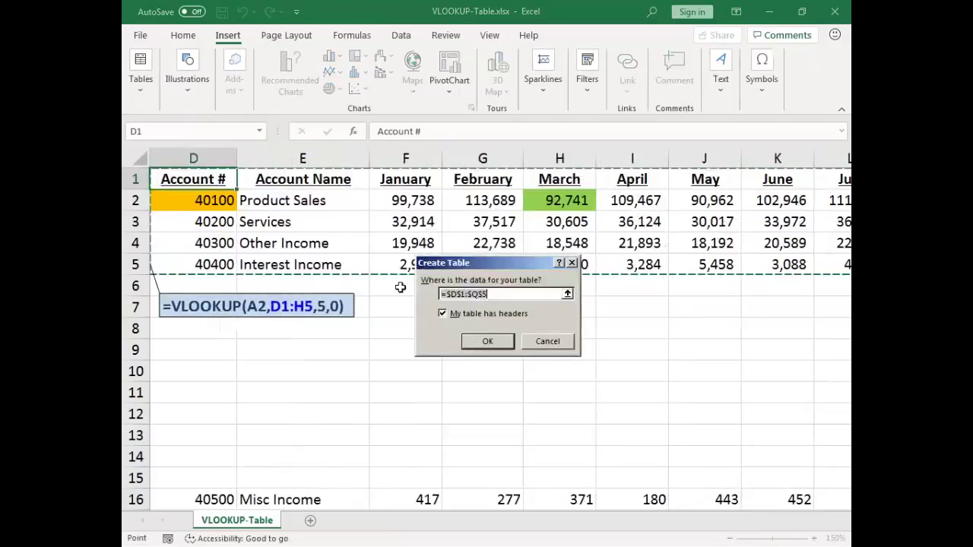
left_click(488, 343)
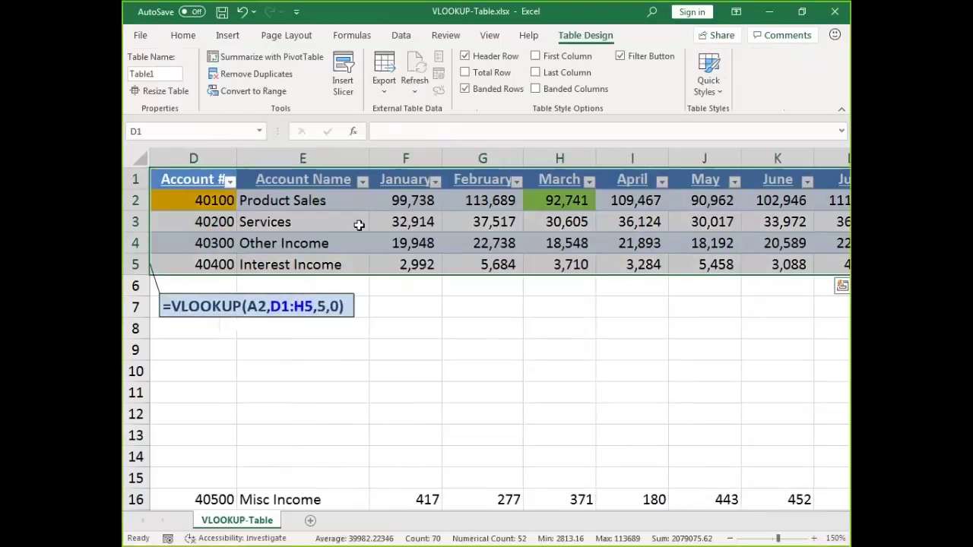
left_click(318, 181)
left_click(316, 199)
left_click(315, 222)
left_click(318, 245)
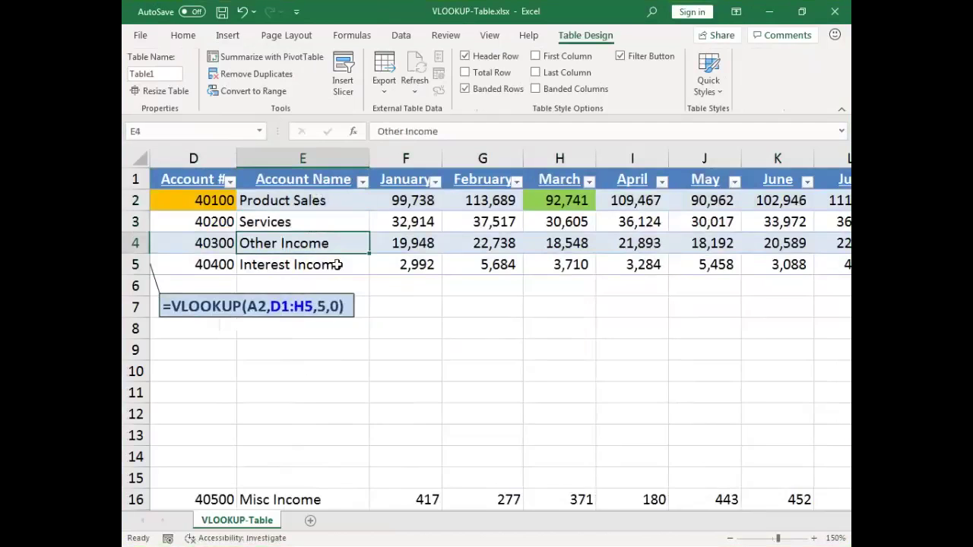
key("Left")
key("Left")
key("Left")
key("Left")
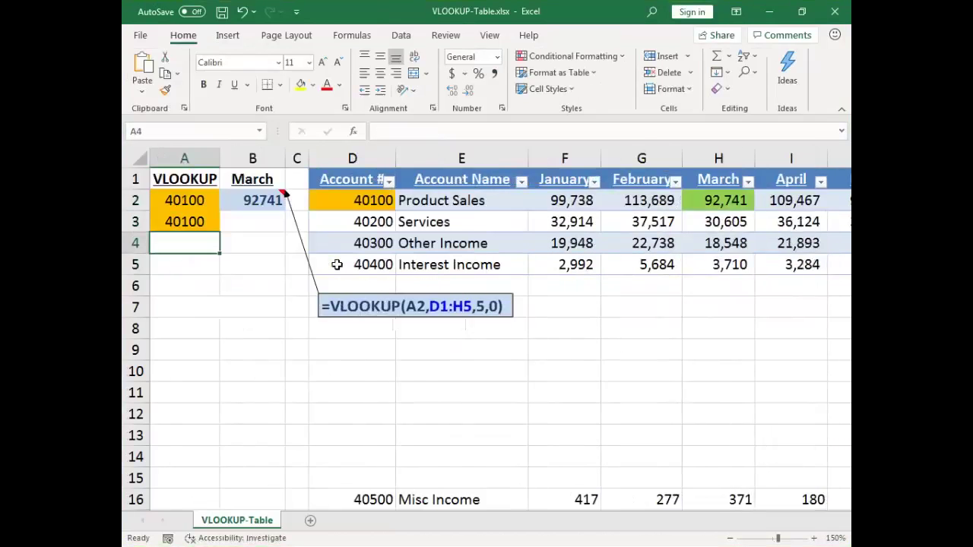
- Rename the account data table to Budget
left_click(392, 179)
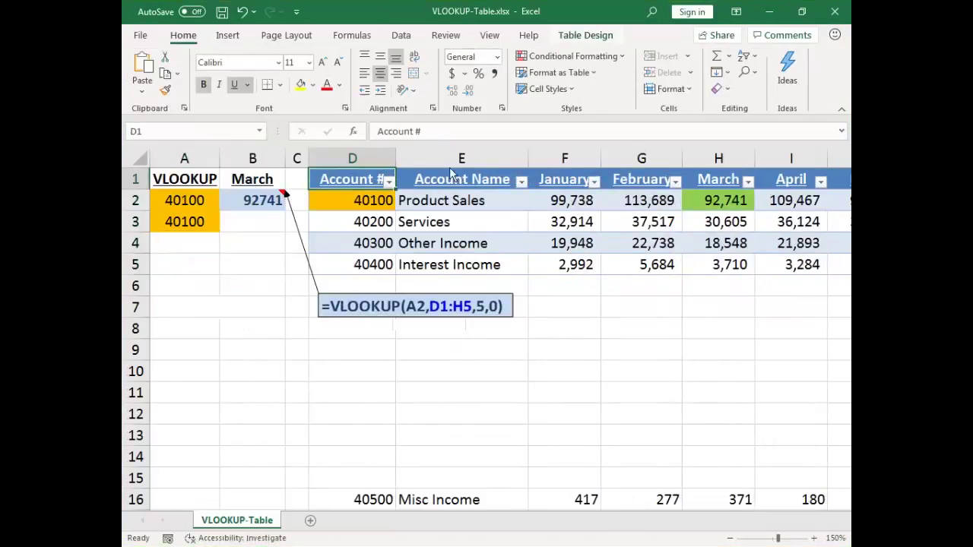
left_click(583, 36)
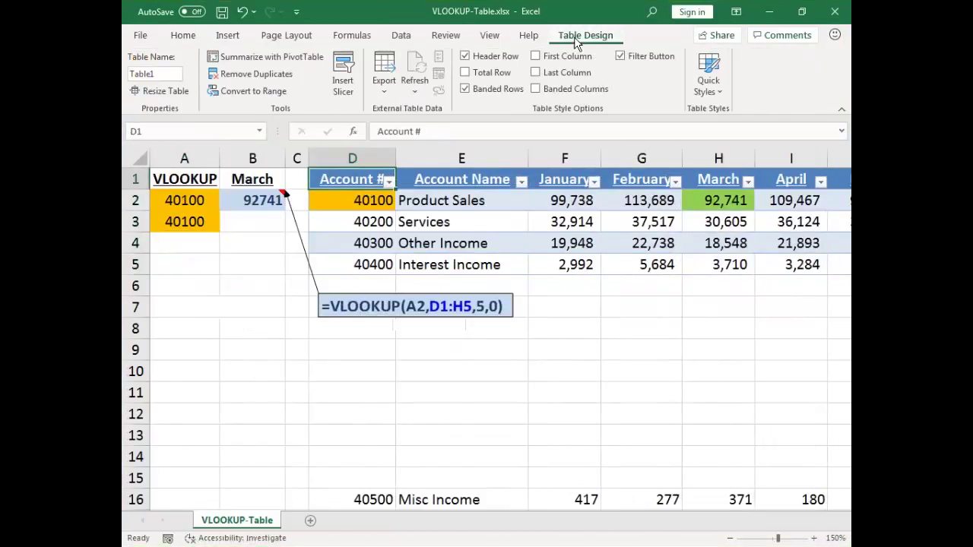
left_click(162, 74)
type("Budget")
left_click(250, 223)
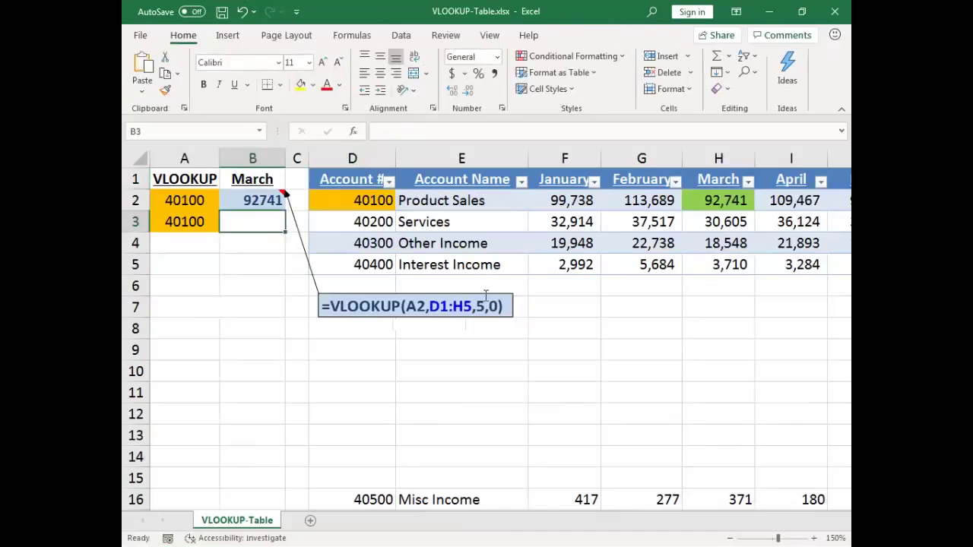
- Enter =VLOOKUP(A3,Budget,5,0) in cell B3 so the lookup refers to the table by name
type("=vloo")
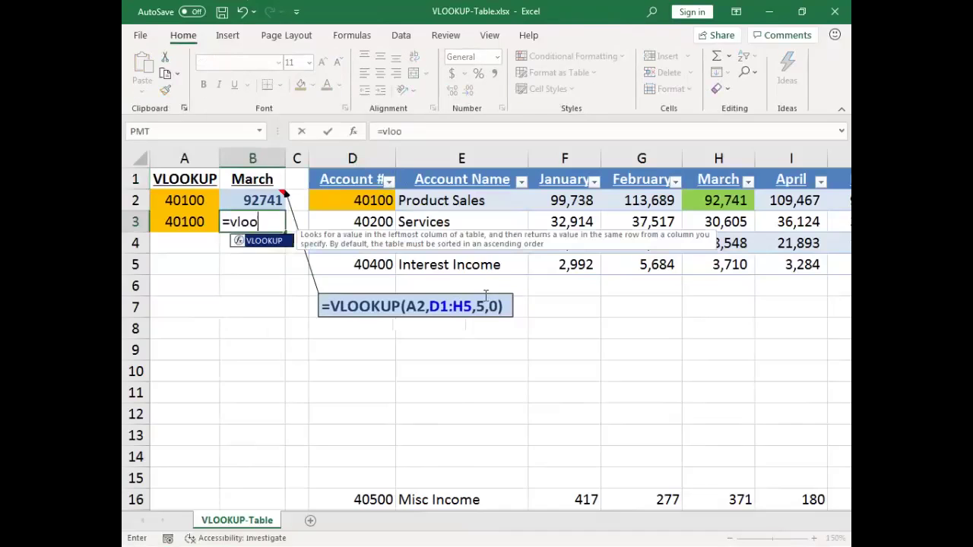
type("kup(A3,b")
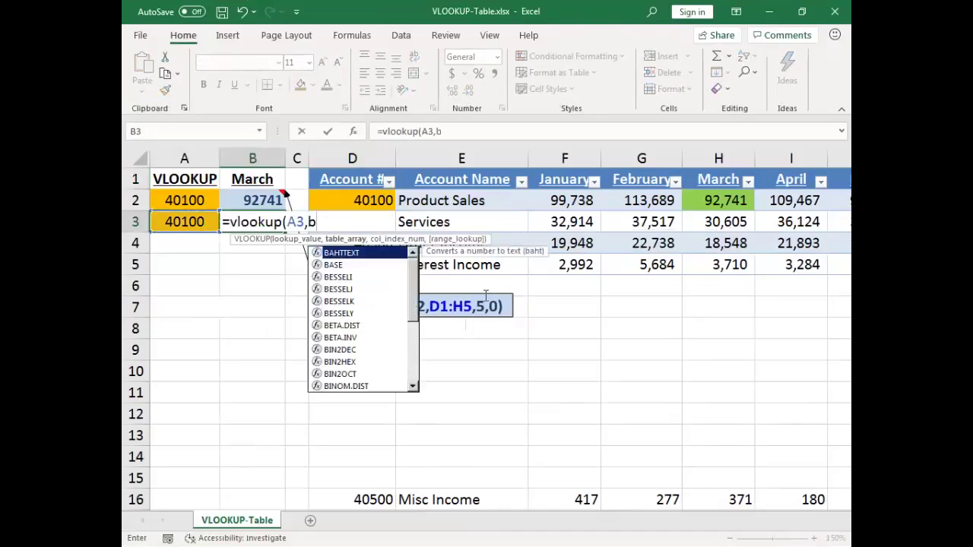
type("udget,")
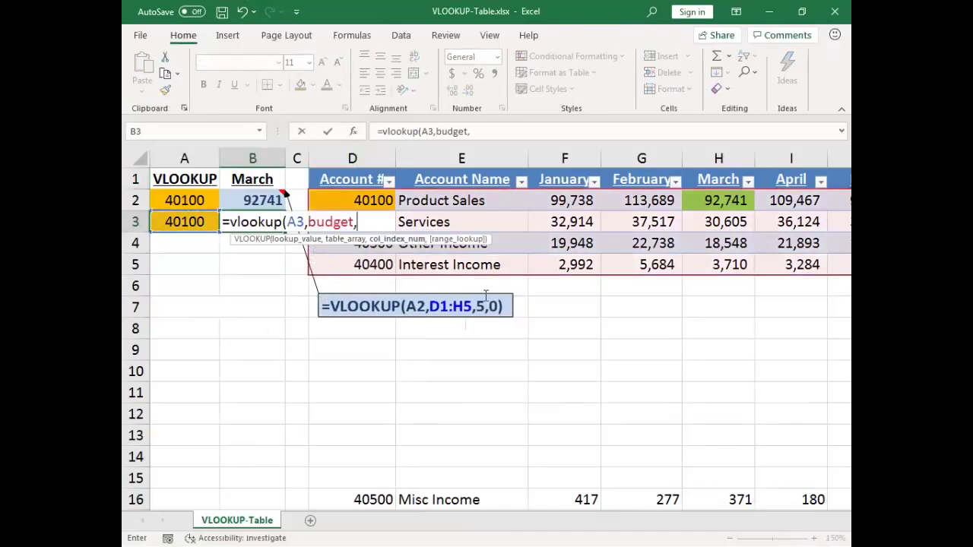
type("5,0)")
key("Return")
key("Up")
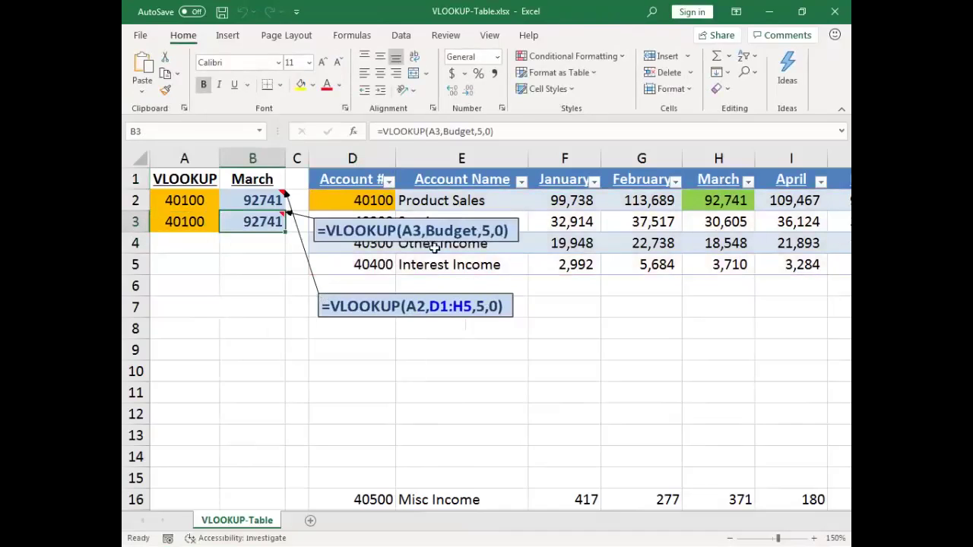
- Move the two formula notes into the empty area between the table and the Misc Income row
left_click_drag(435, 247, 437, 367)
left_click(411, 316)
left_click_drag(411, 317, 402, 343)
left_click(376, 496)
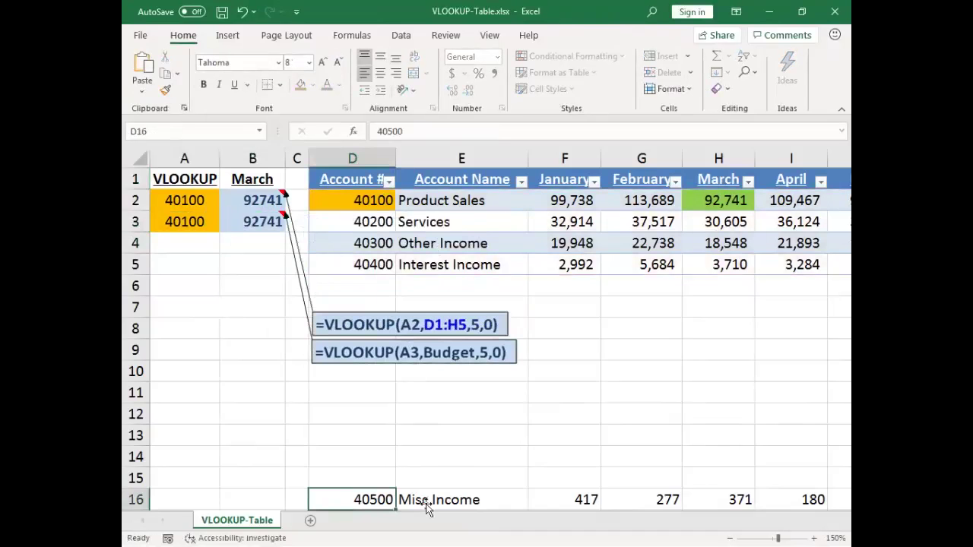
- Copy the Misc Income row from row 16 into row 6, directly beneath the Budget table's last record
key("ctrl+shift+Right")
key("ctrl+c")
key("ctrl+Up")
key("Down")
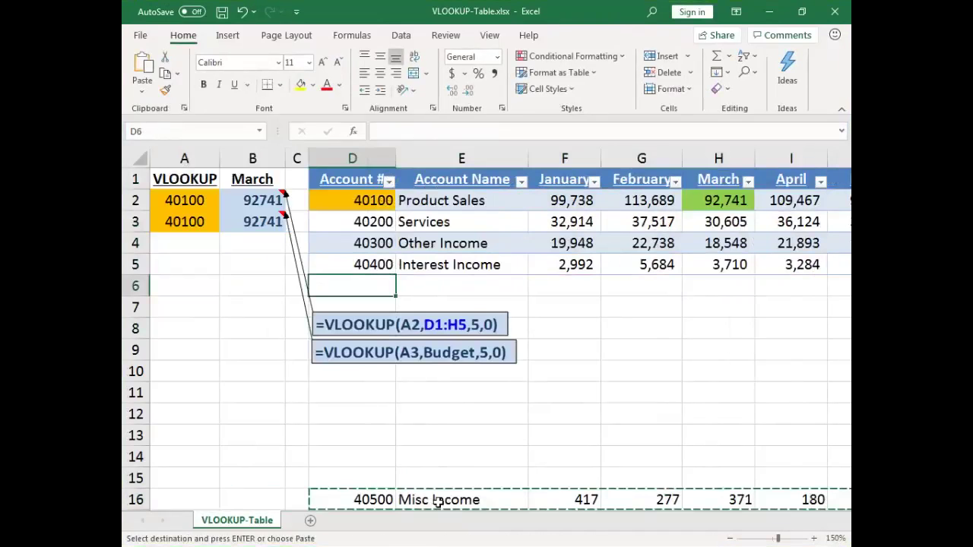
key("Return")
- Set both lookup account numbers in A2:A3 to 40500
left_click(196, 200)
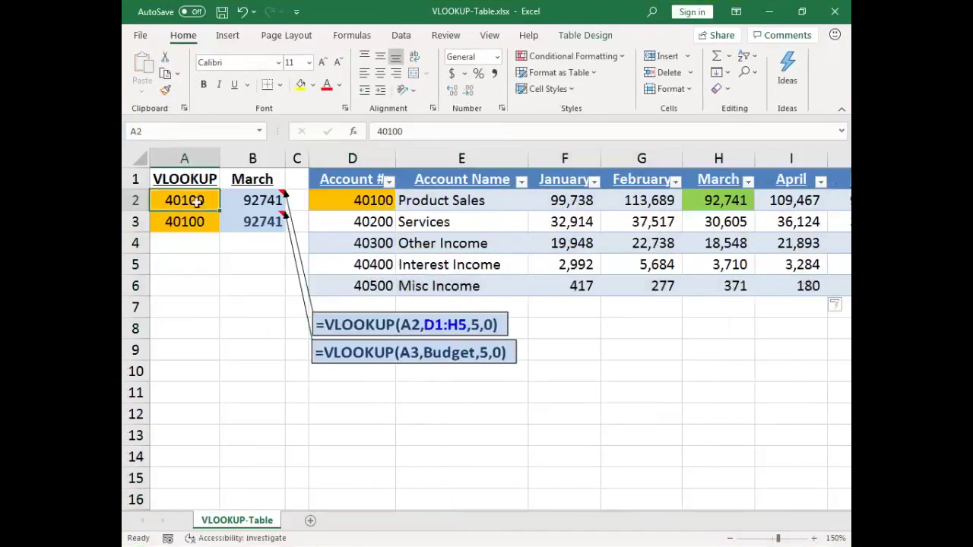
key("shift+Down")
type("04500")
key("ctrl+Return")
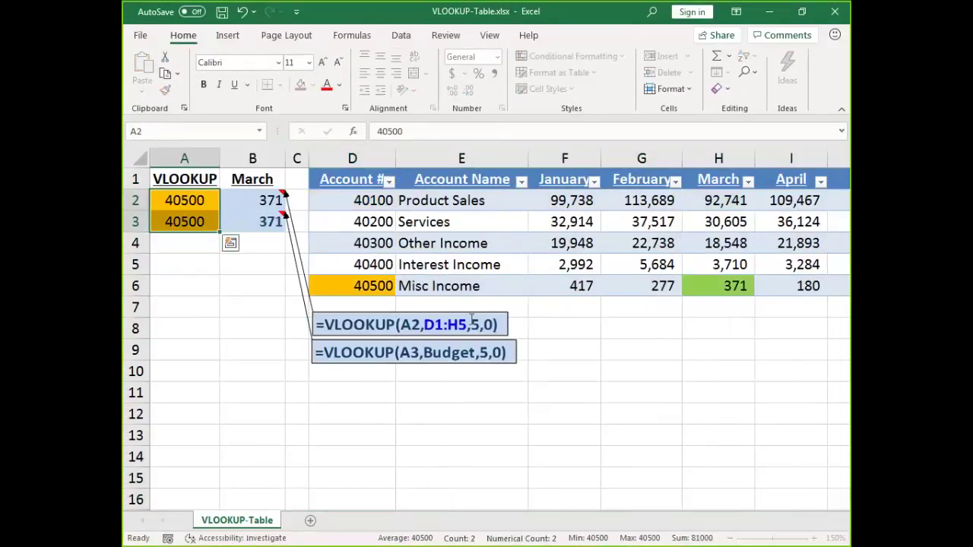
- Move the formula notes of B2 and B3 into the empty area below the table, one under the other
key("Right")
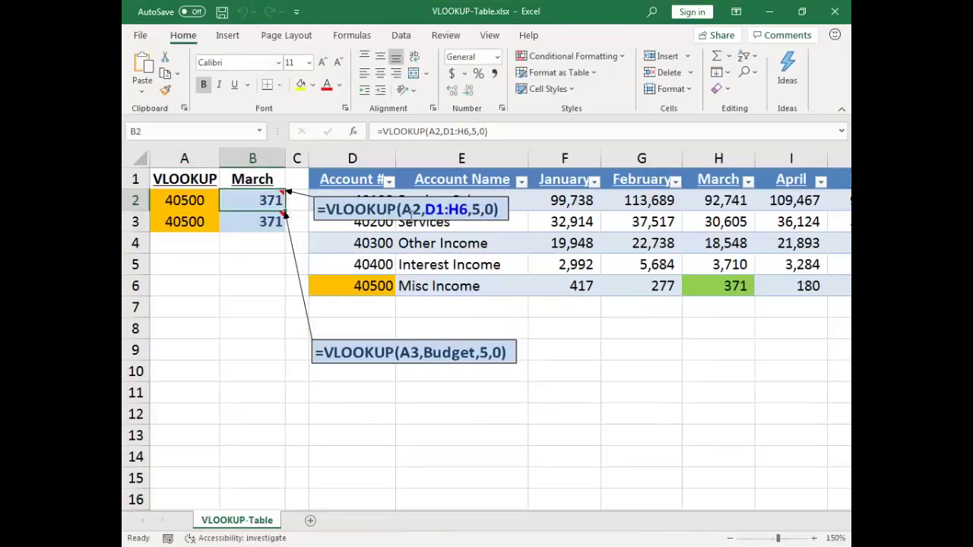
left_click_drag(403, 224, 411, 334)
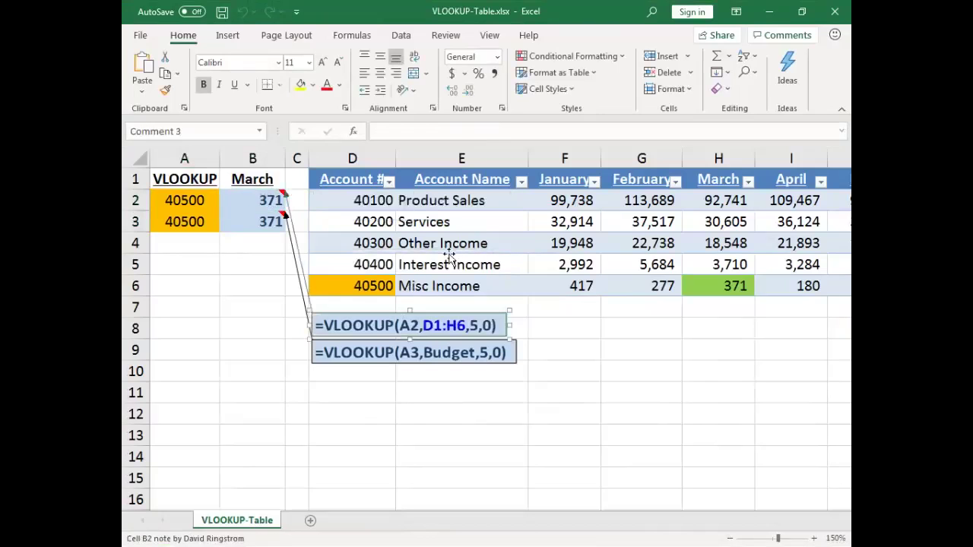
left_click(258, 220)
key("ctrl+z")
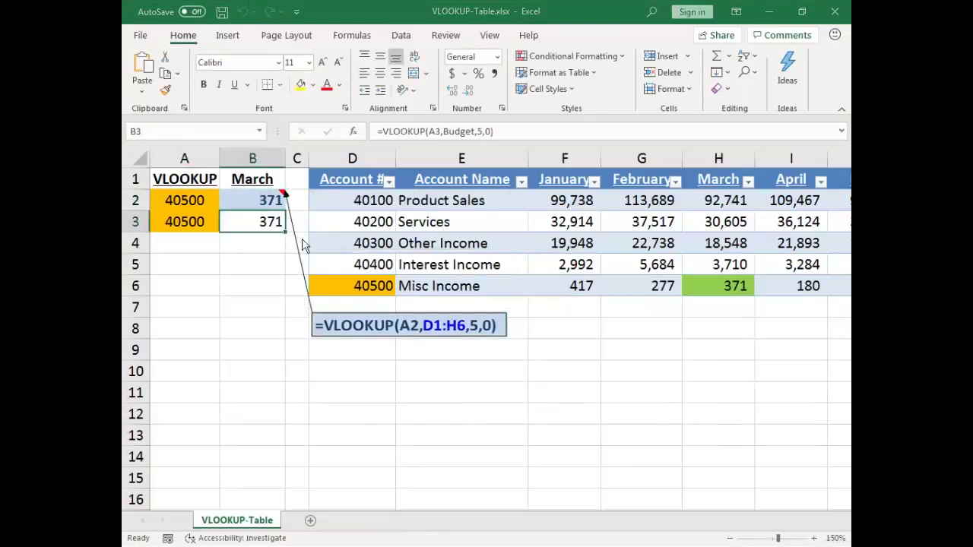
left_click_drag(375, 243, 372, 358)
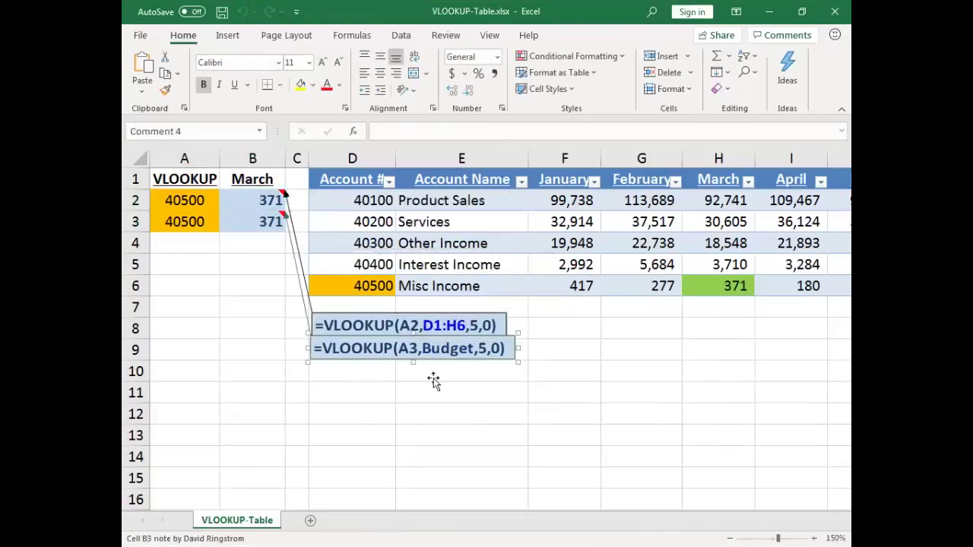
left_click(456, 387)
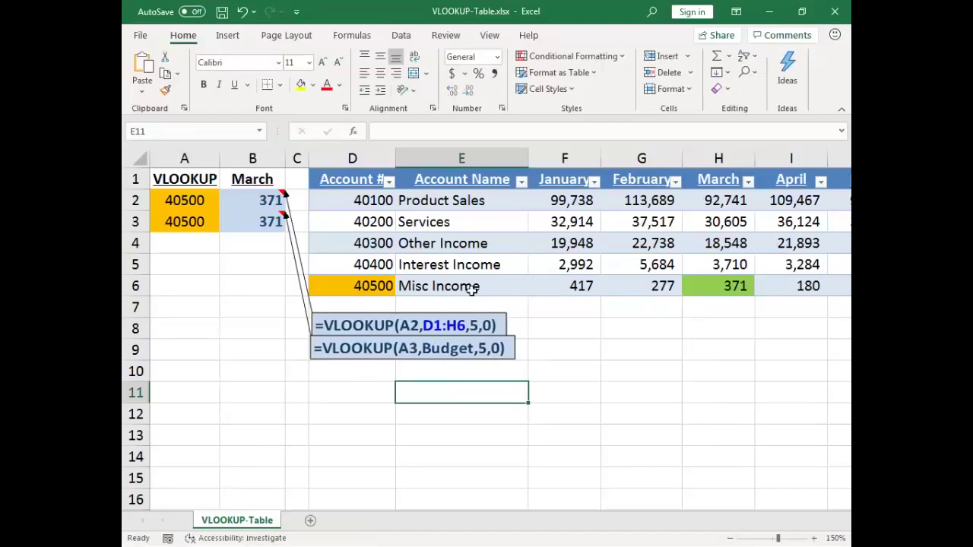
left_click(359, 179)
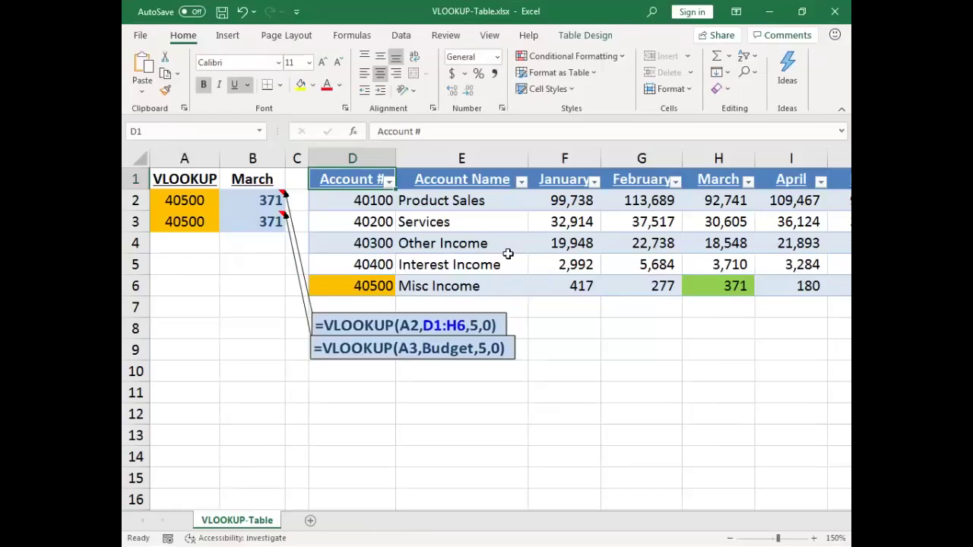
left_click(626, 351)
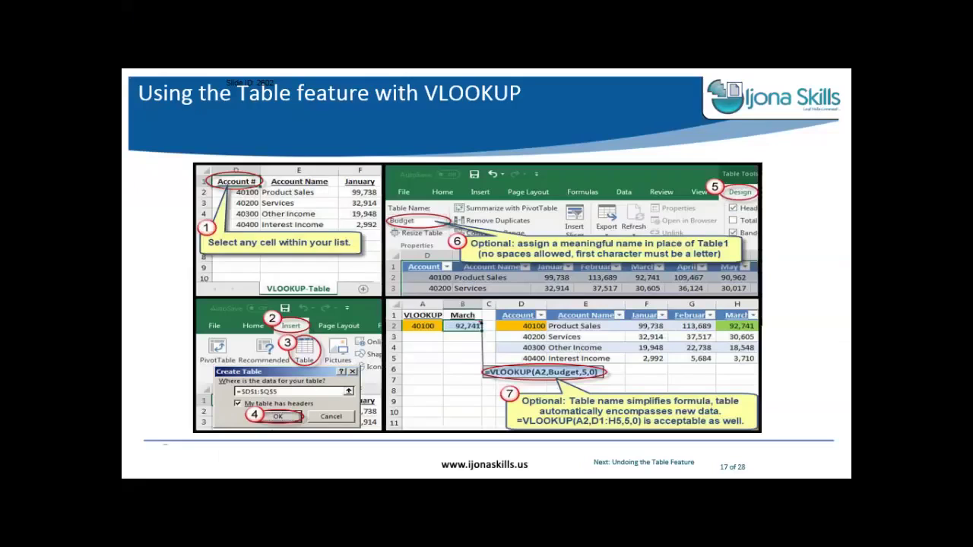
key("Right")
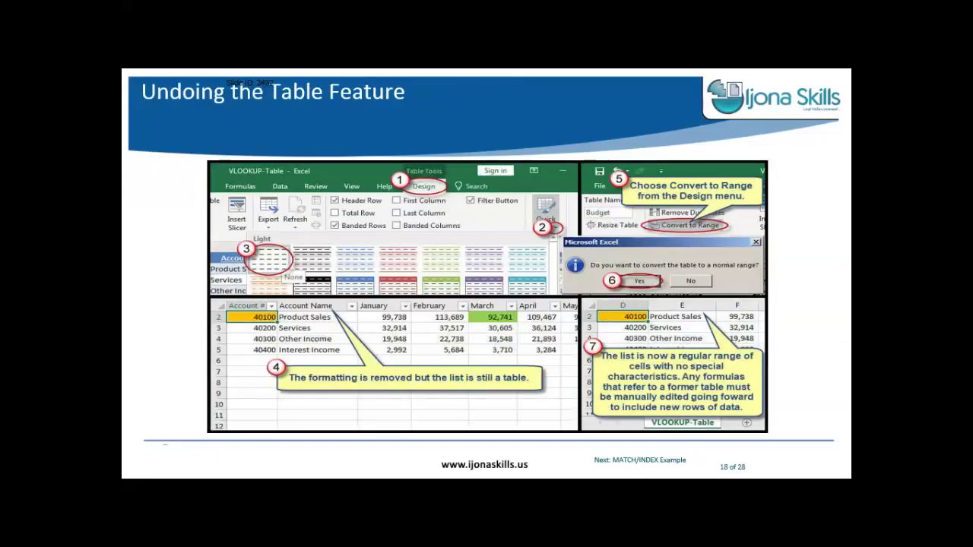
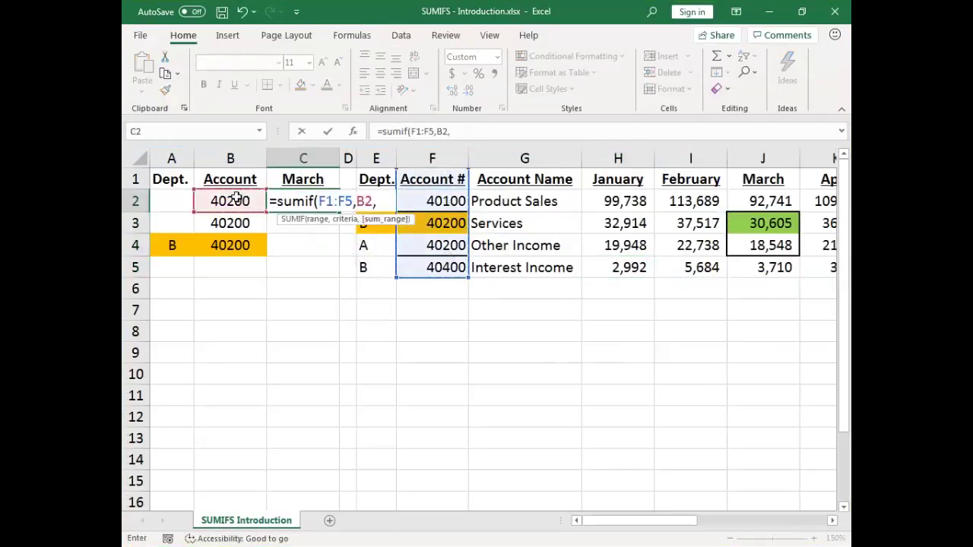
- Complete the formula in C2 as =SUMIF(F1:F5,B2,J1:J5) and move its note below the account data
left_click_drag(769, 179, 768, 266)
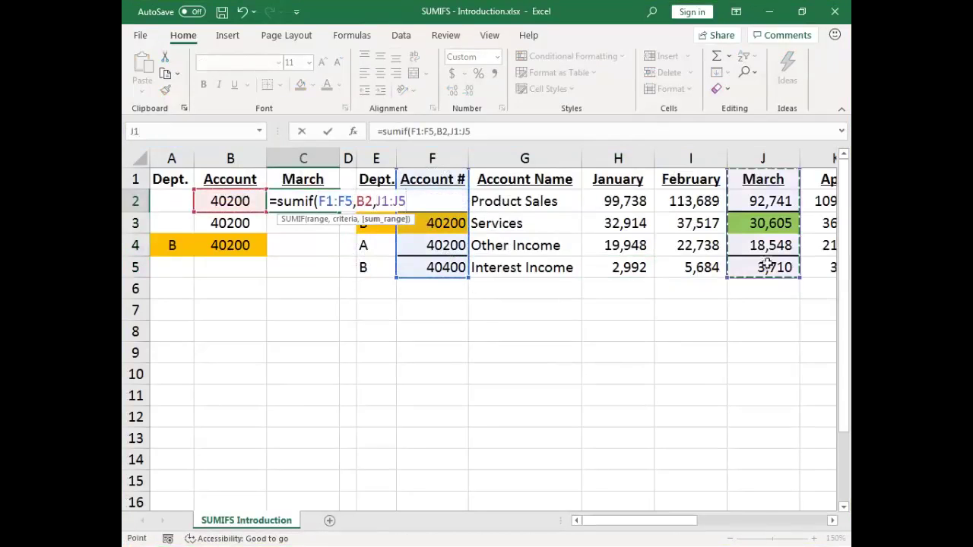
type(")")
key("Return")
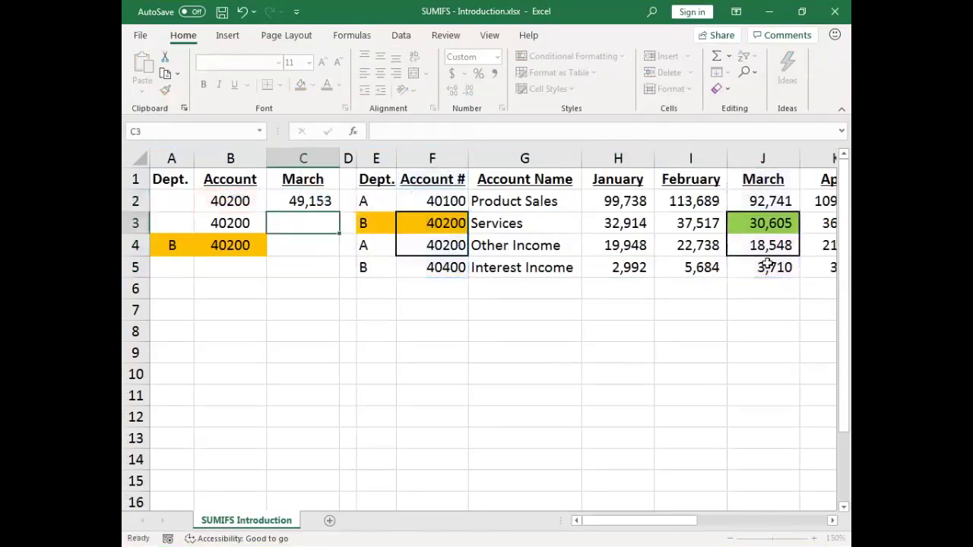
key("Up")
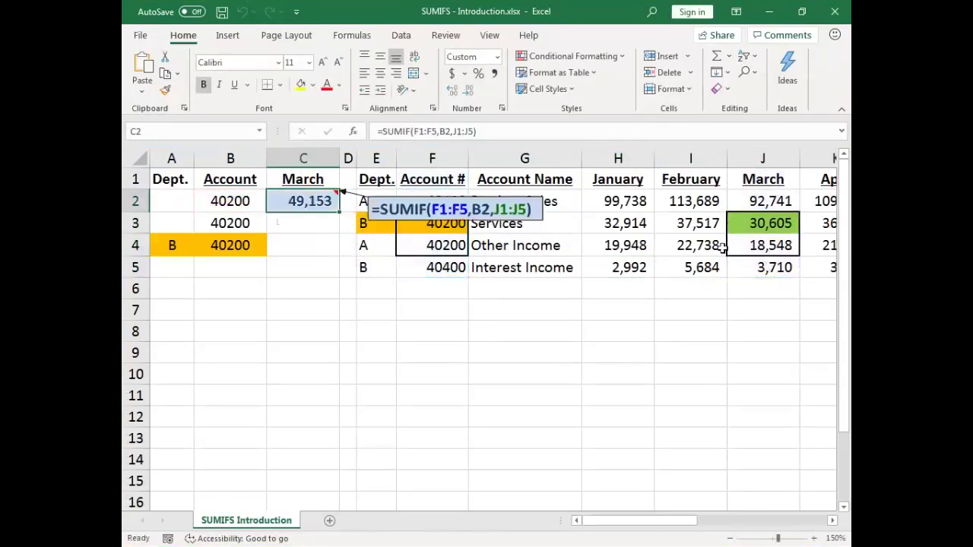
left_click_drag(446, 222, 458, 312)
- Enter =SUMIFS(J1:J5,F1:F5,B3) in cell C3 to total March for the account in B3
left_click(298, 220)
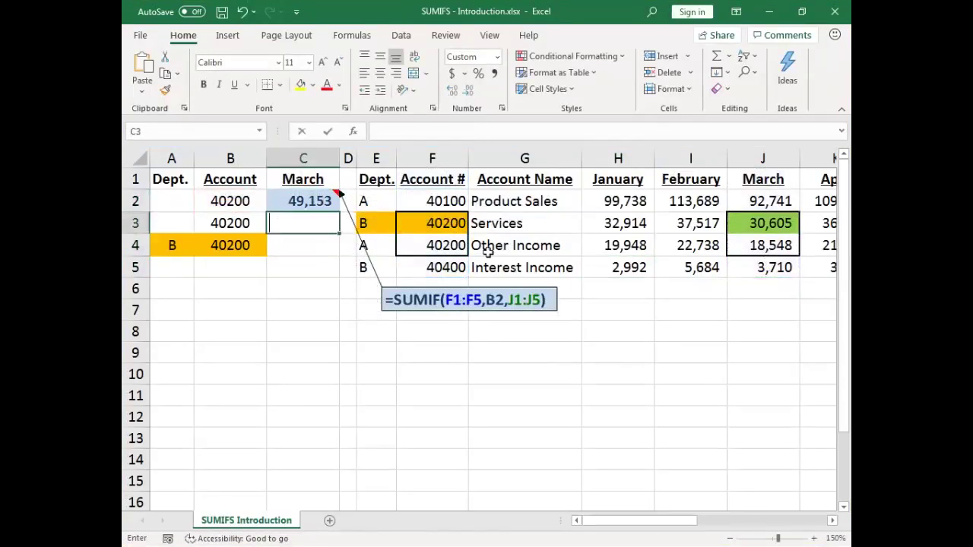
type("=sumifs(")
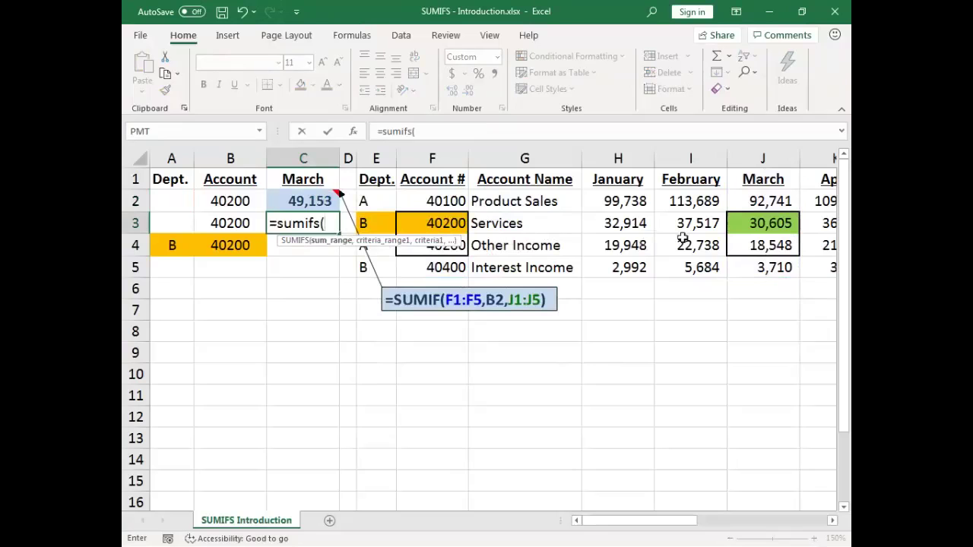
left_click_drag(775, 179, 761, 268)
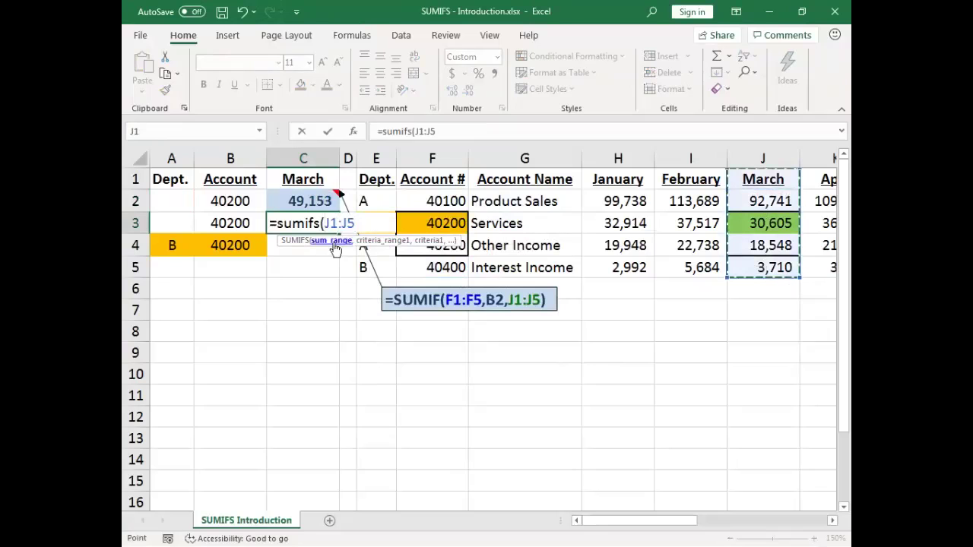
type(",")
left_click_drag(411, 181, 428, 275)
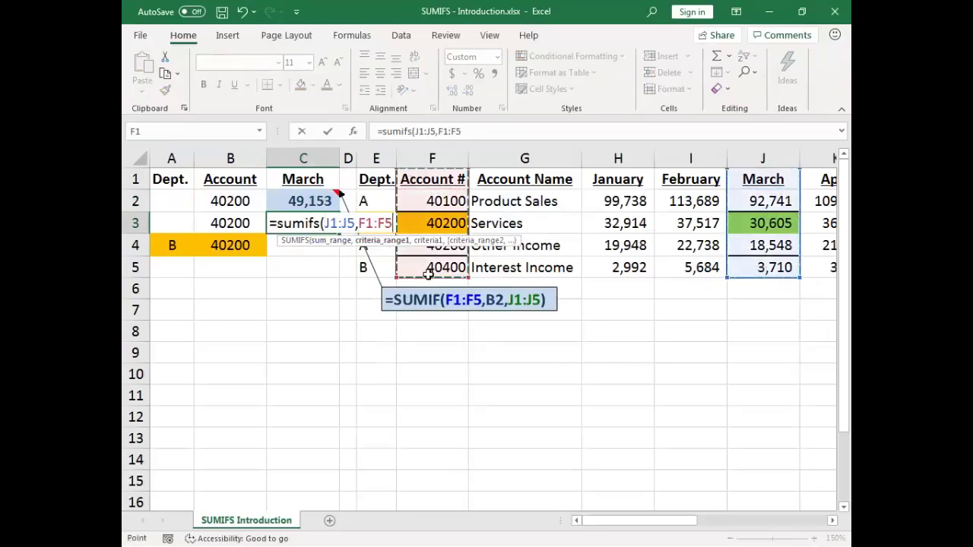
type(",")
left_click(261, 220)
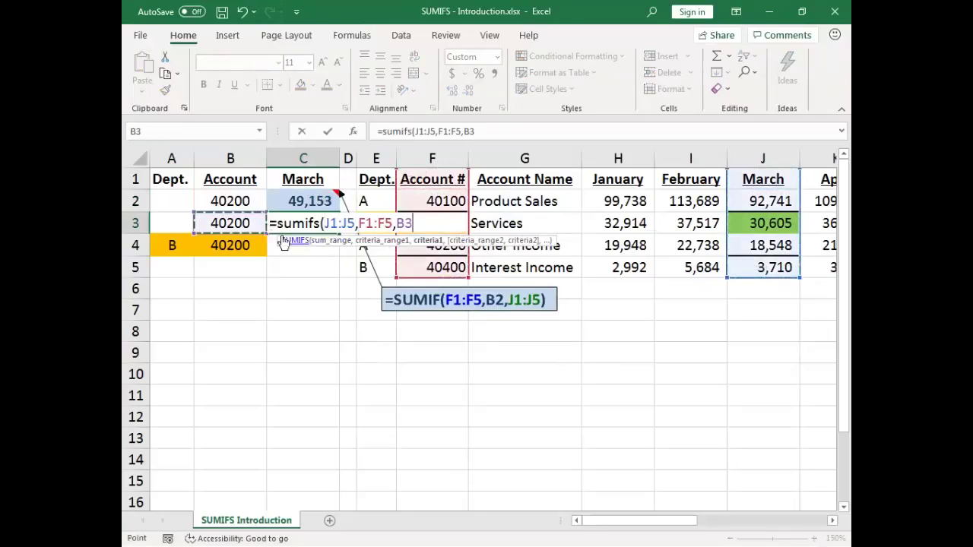
key("Return")
- Move the formula note of C3 directly beneath the SUMIF note
key("Up")
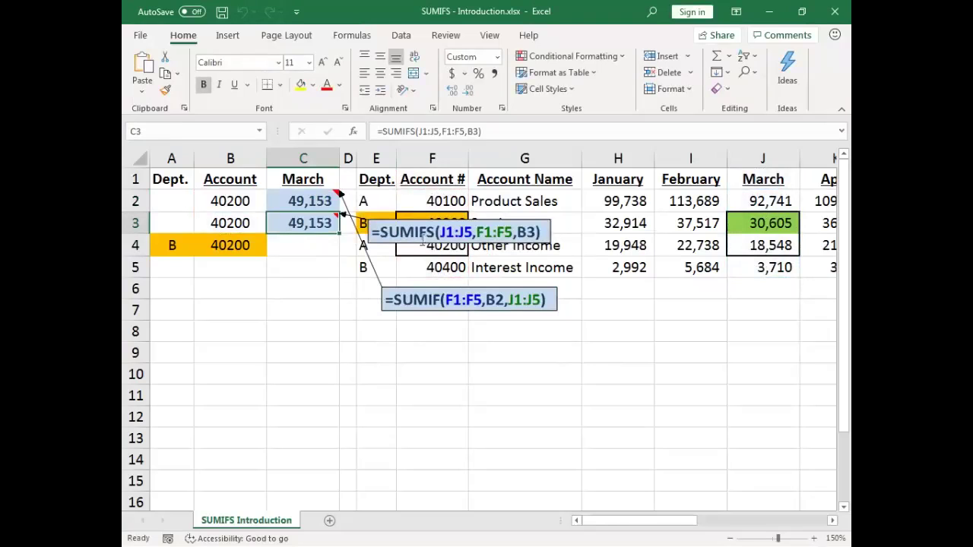
left_click(442, 322)
left_click_drag(441, 323, 433, 337)
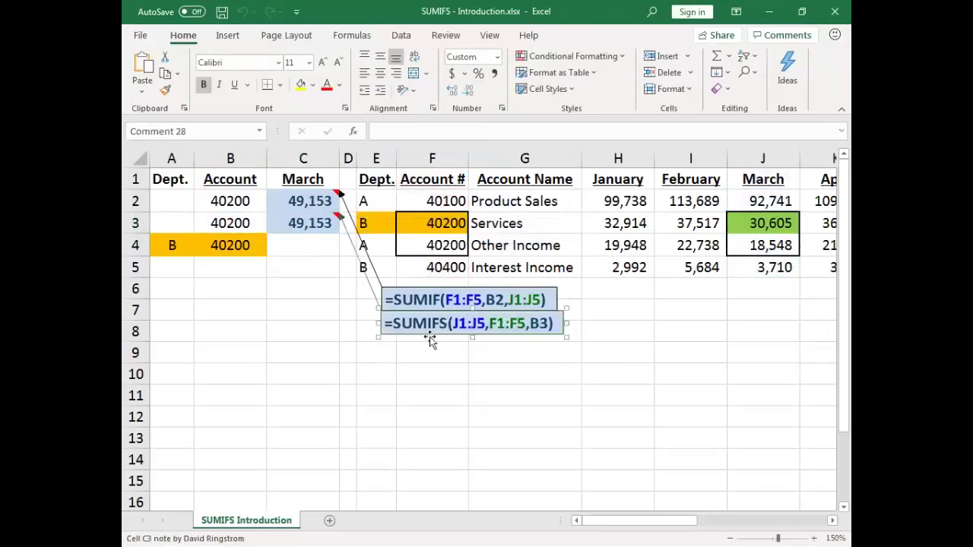
left_click(494, 367)
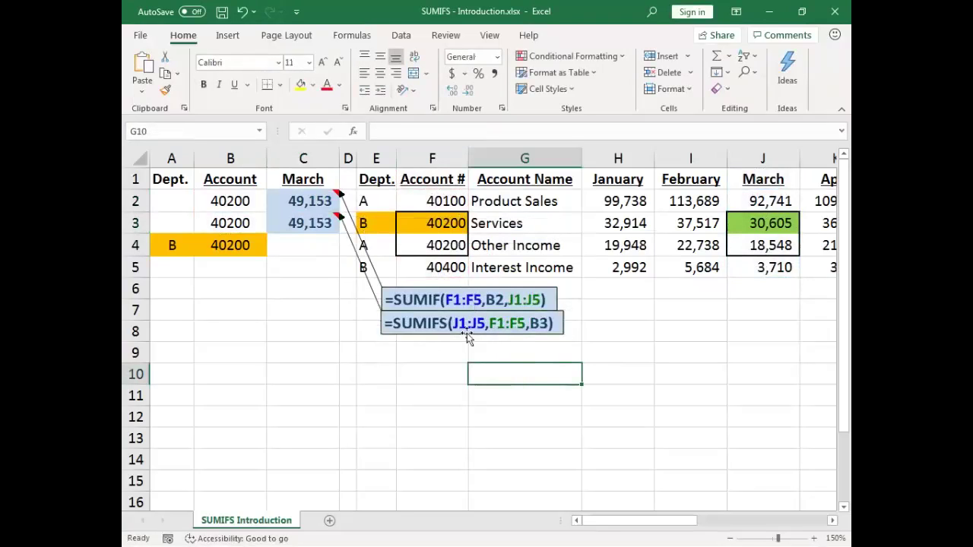
- Enter =SUMIFS(J1:J5,E1:E5,A4,F1:F5,B4) in cell C4 to total March by department and account
left_click(305, 242)
type("=sum")
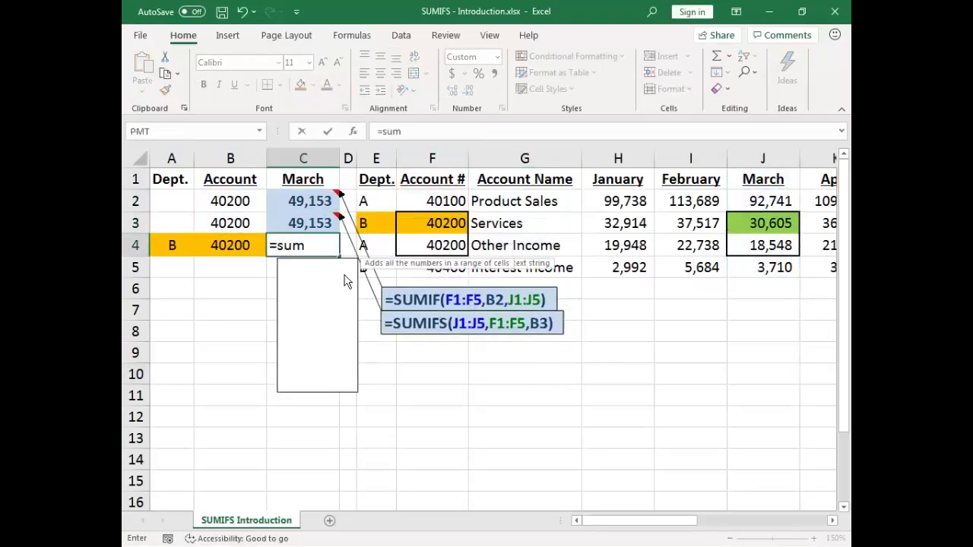
type("ifs(")
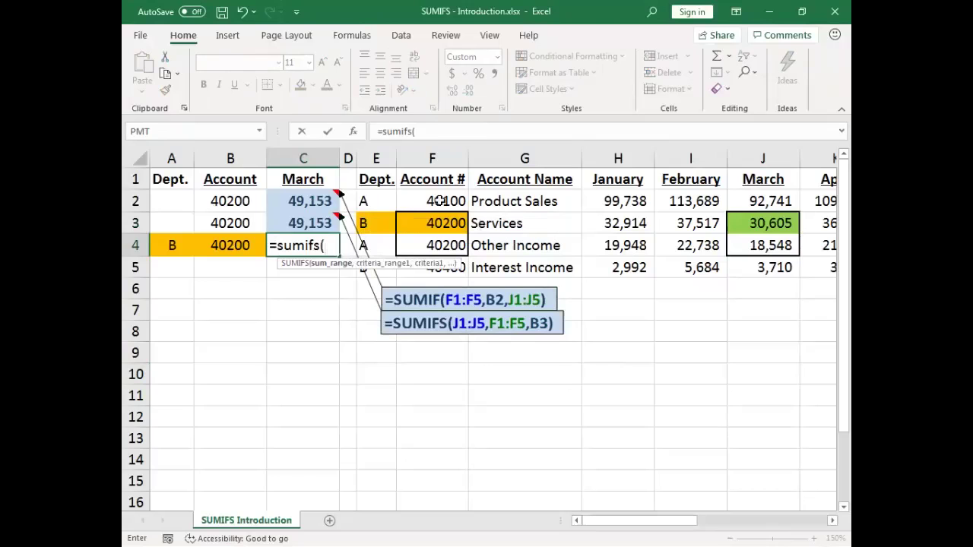
left_click_drag(747, 178, 773, 267)
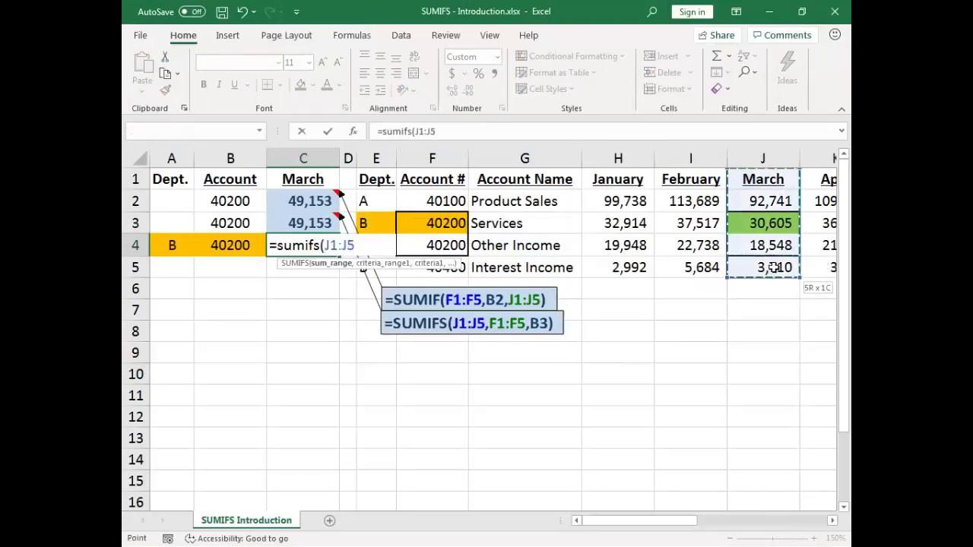
type(",")
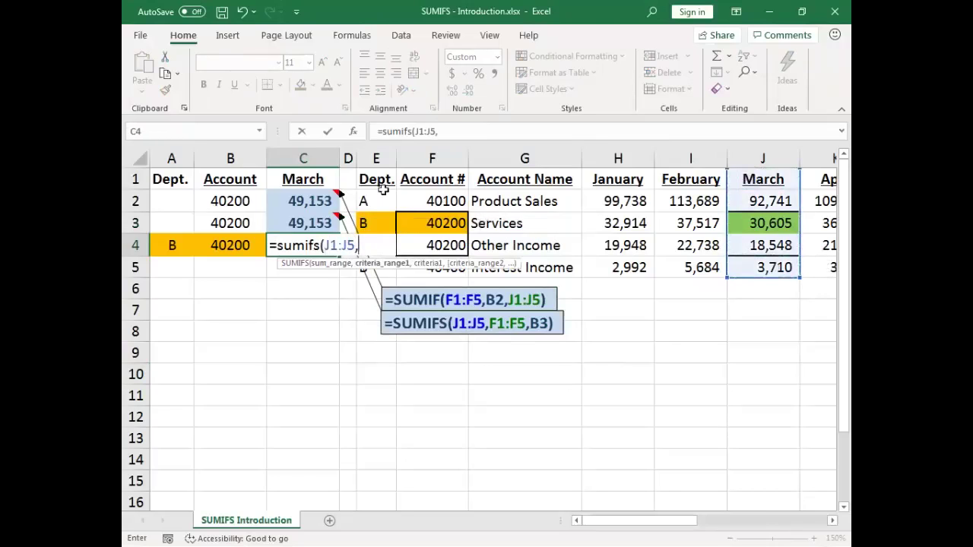
left_click_drag(377, 177, 375, 272)
type(",")
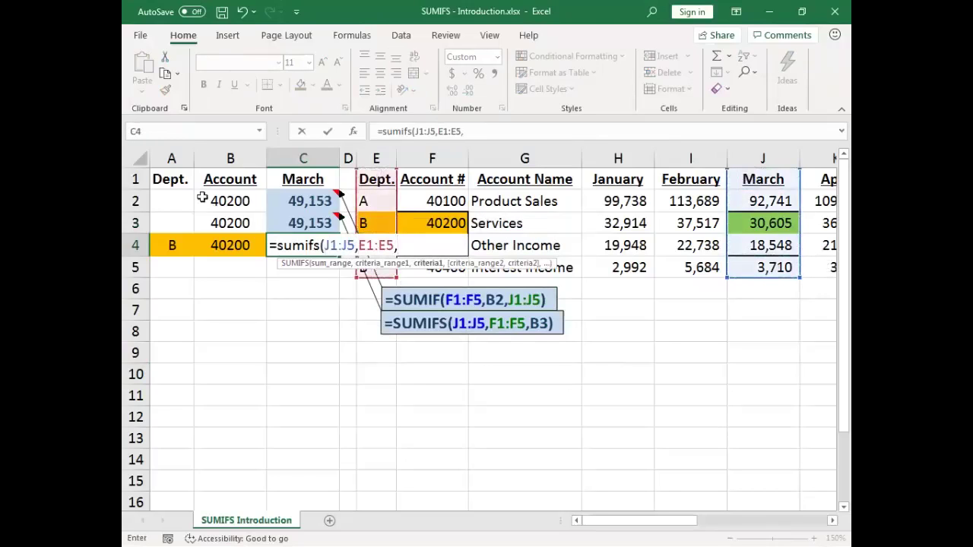
left_click(174, 245)
type(",")
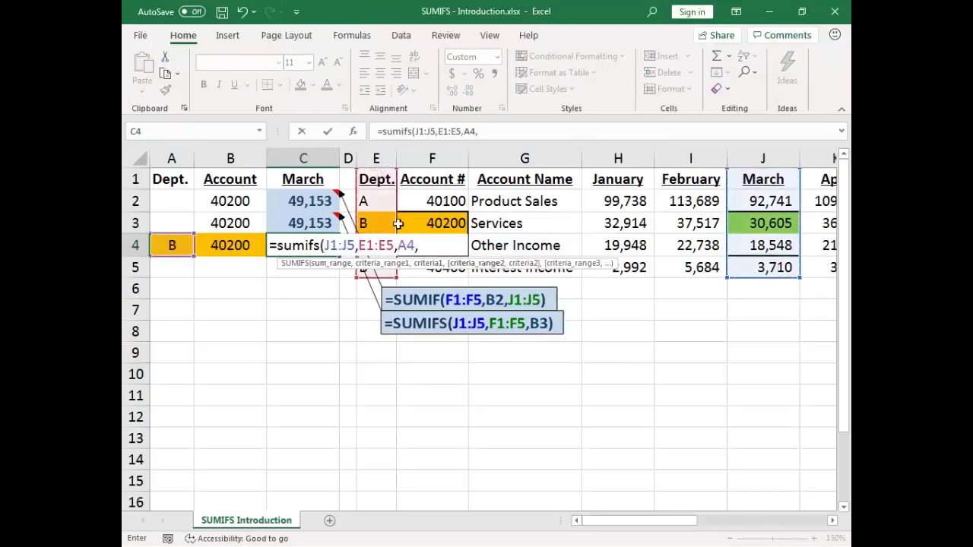
left_click_drag(461, 185, 449, 267)
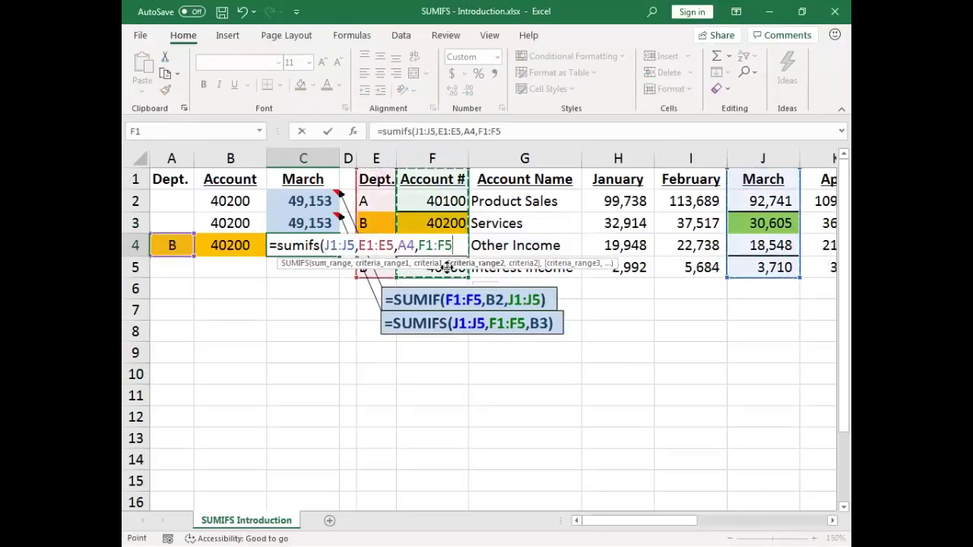
type(",")
left_click(260, 248)
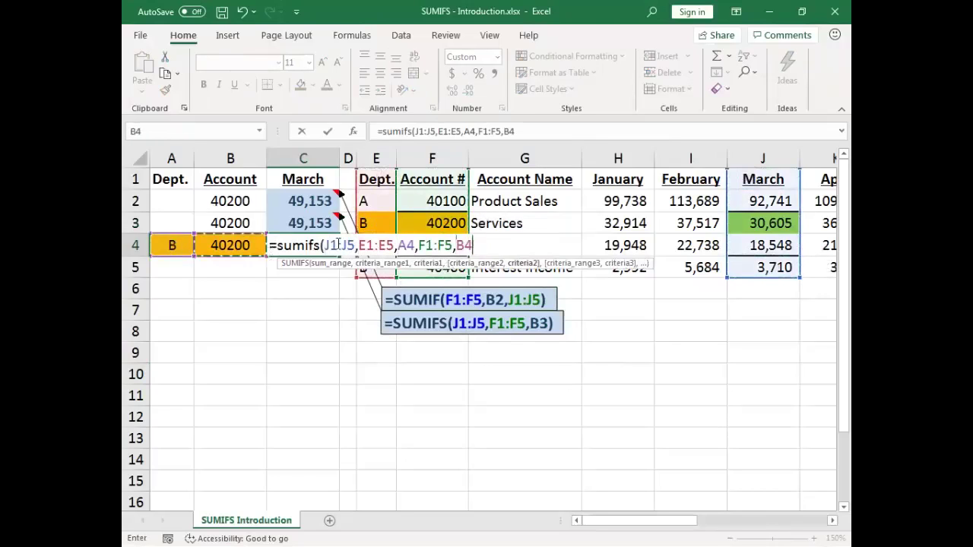
type(")")
key("Return")
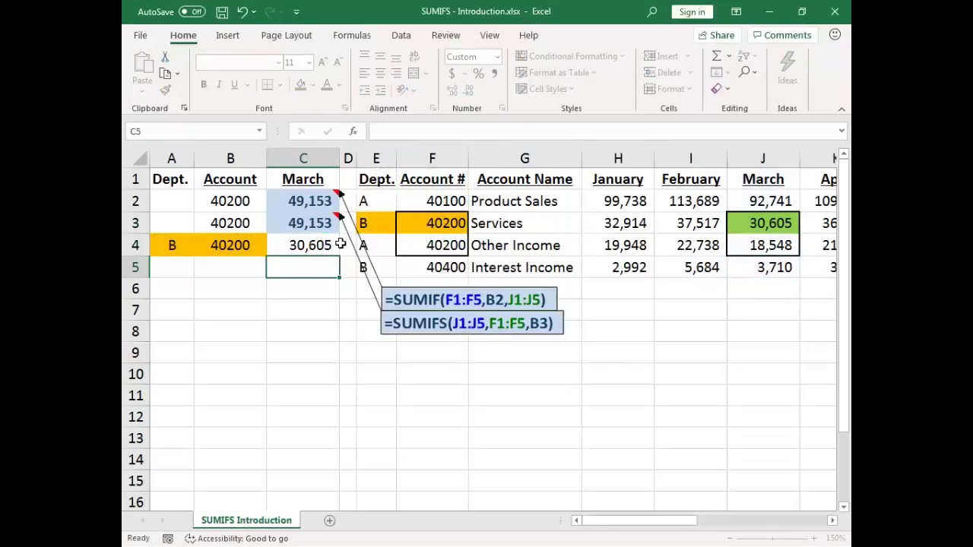
- Move the formula note of C4 beneath the other two notes below the account data
left_click(338, 245)
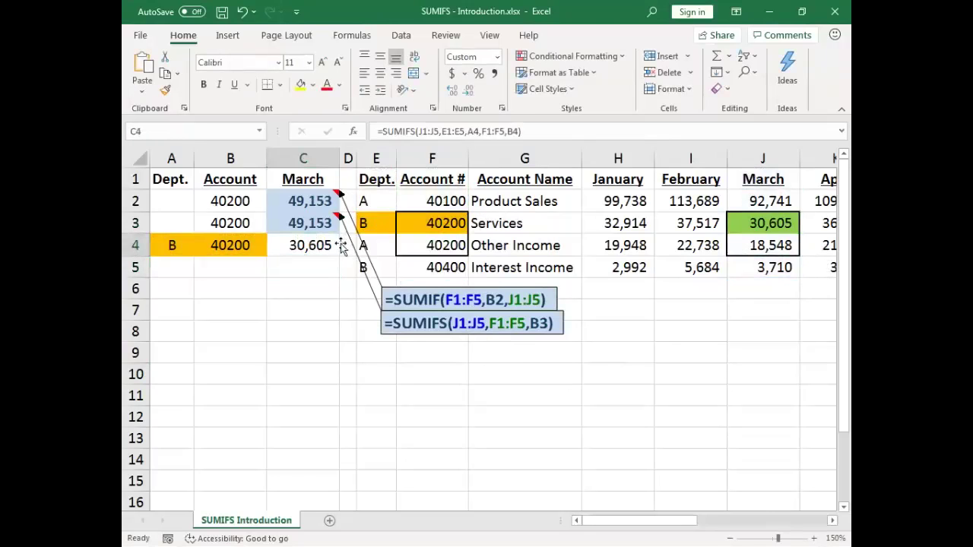
left_click_drag(498, 269, 506, 358)
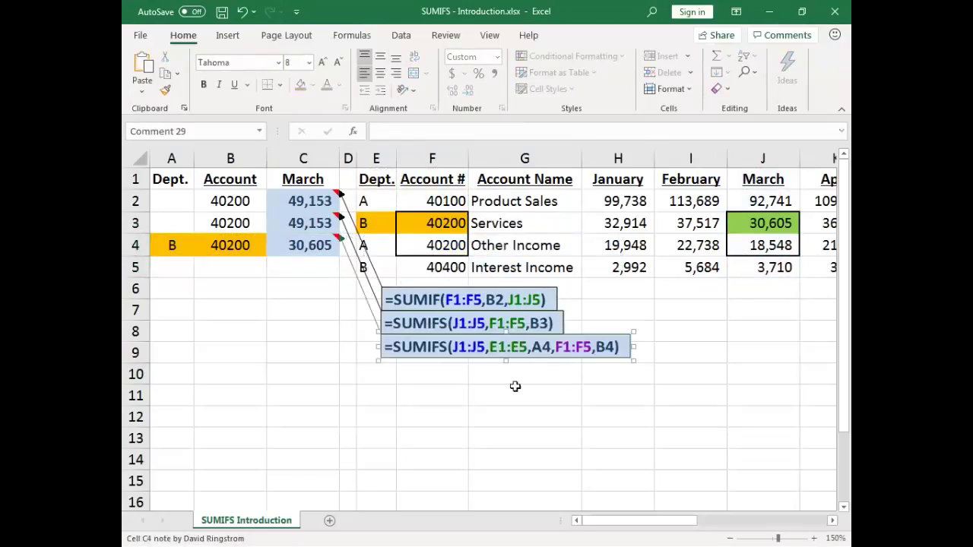
left_click(515, 387)
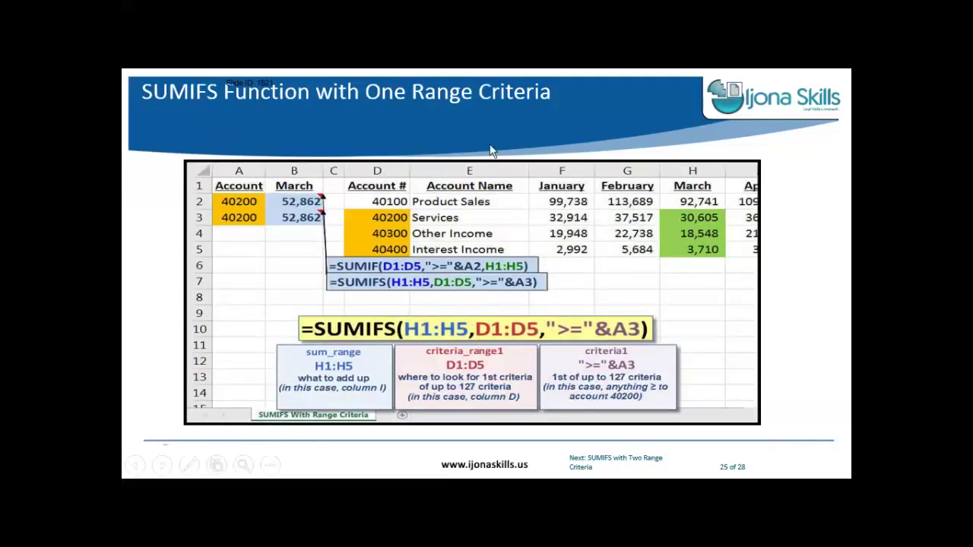
- Switch from the slideshow to Excel and open the workbook SUMIFS Single Criteria - Financials.xlsx
key("alt+Tab")
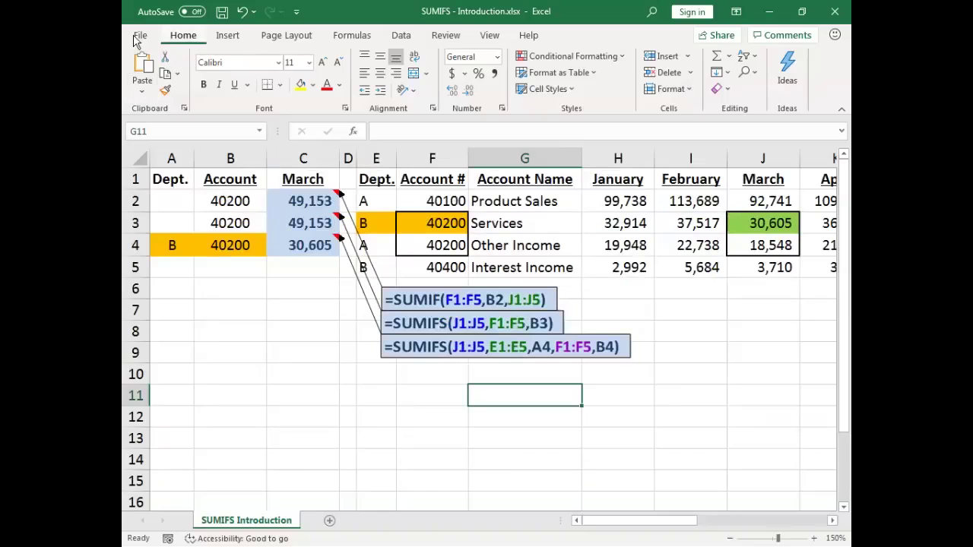
left_click(138, 41)
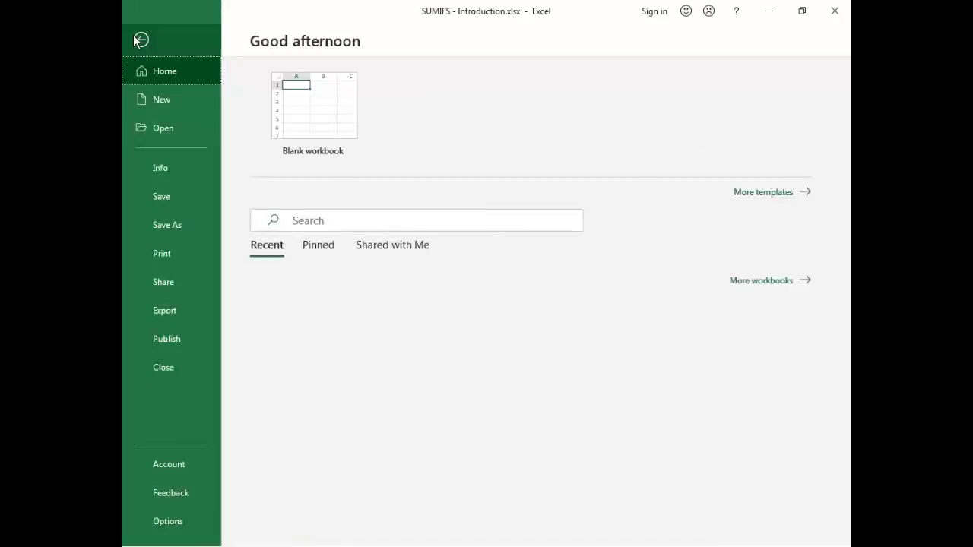
left_click(178, 139)
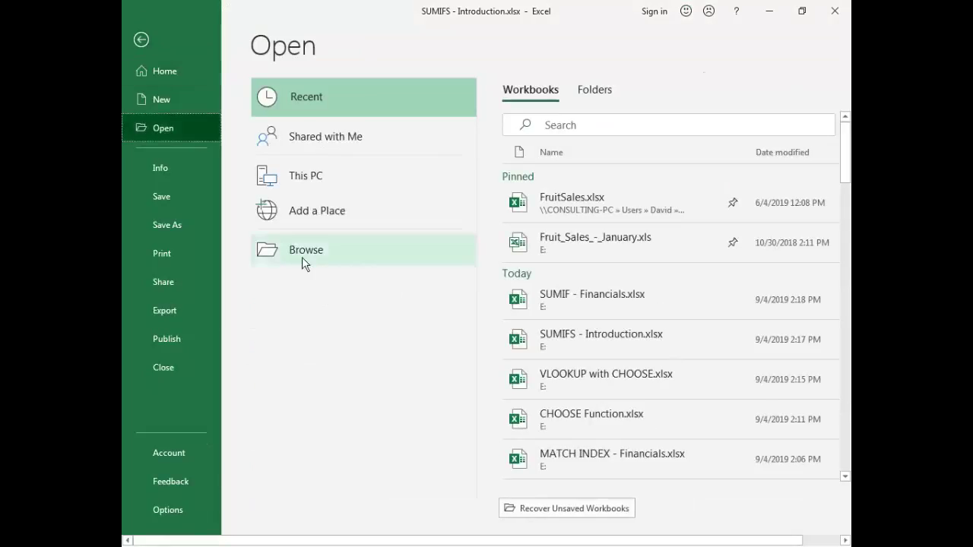
left_click(325, 257)
type("sumifs")
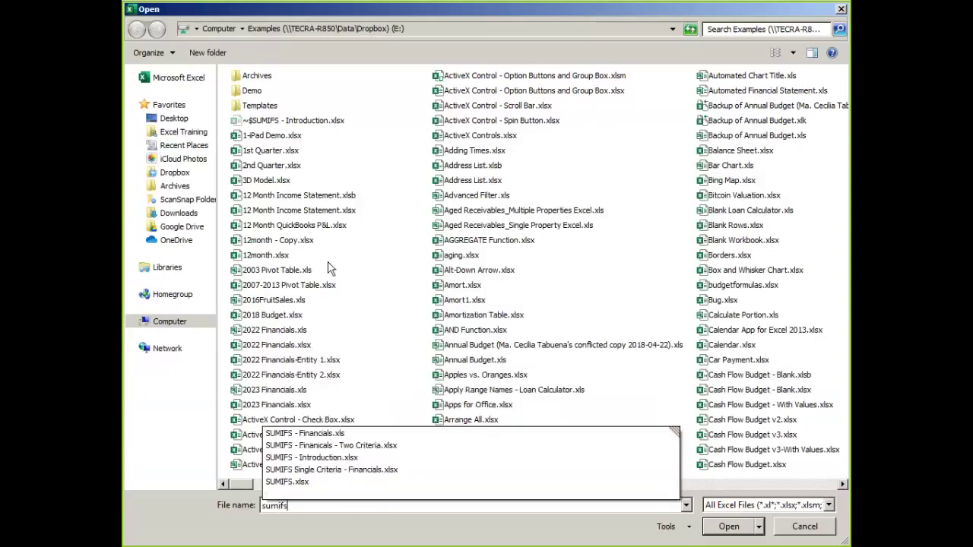
key("Down")
key("Down")
key("Down")
key("Down")
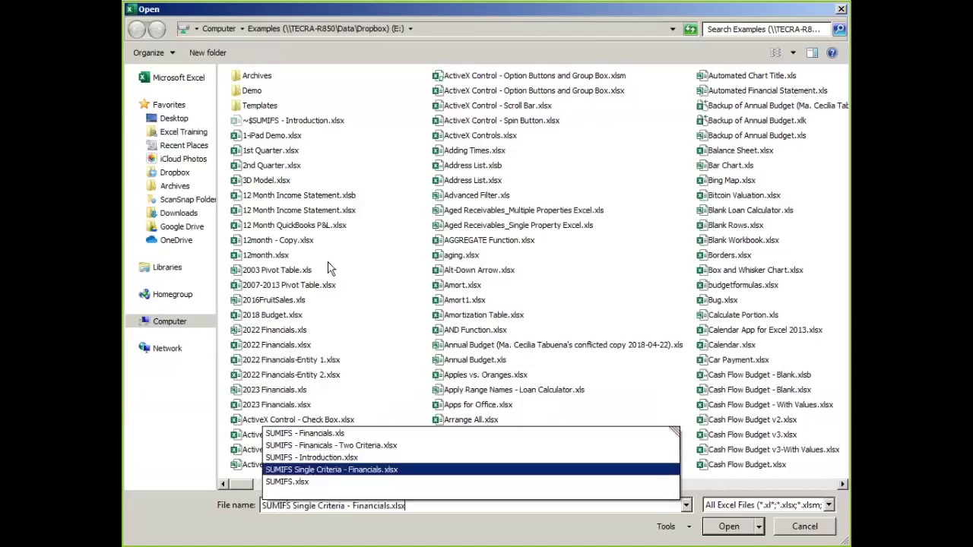
key("Return")
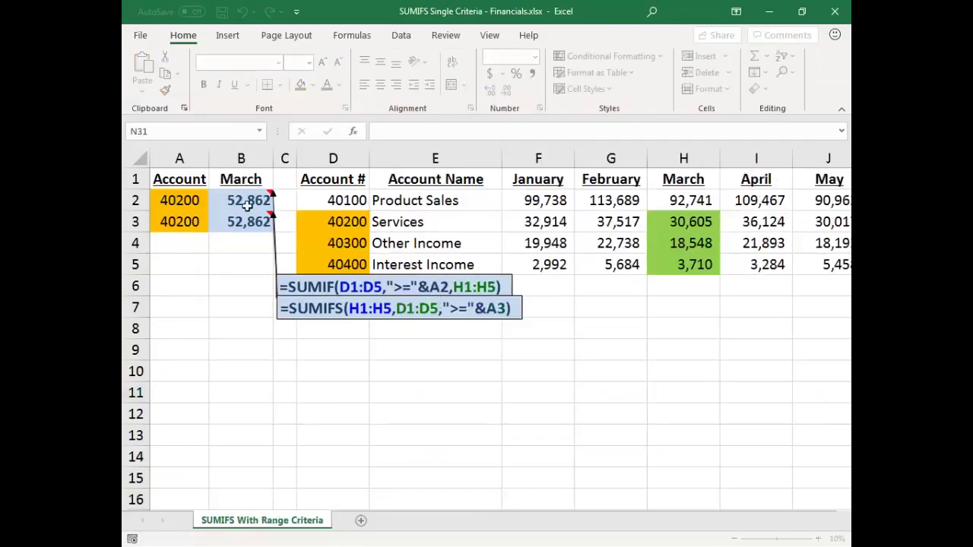
- Clear cells B2:B3 and enter =SUMIF(D1:D5,">="&A2,H1:H5) in B2 to total March for accounts from A2 upward
left_click_drag(242, 202, 241, 221)
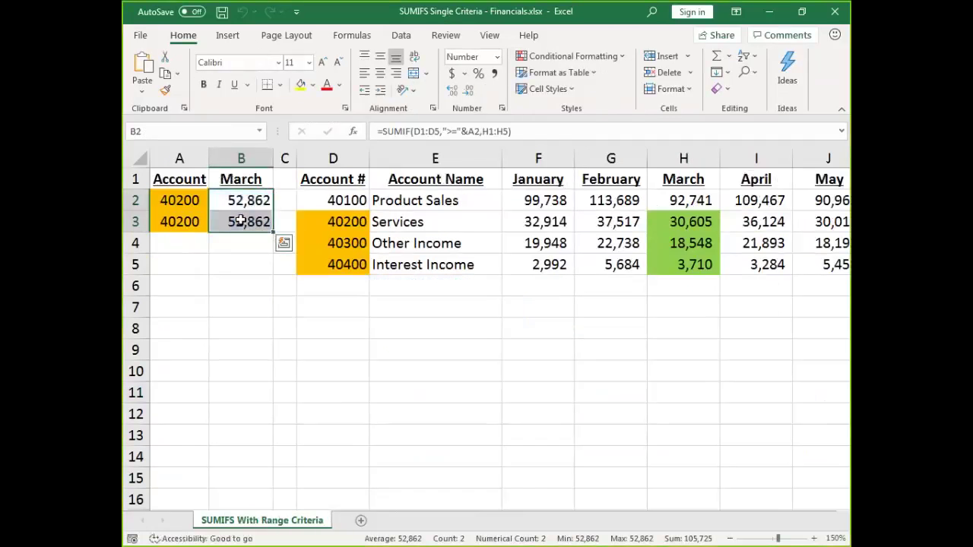
key("Delete")
type("=sumif(")
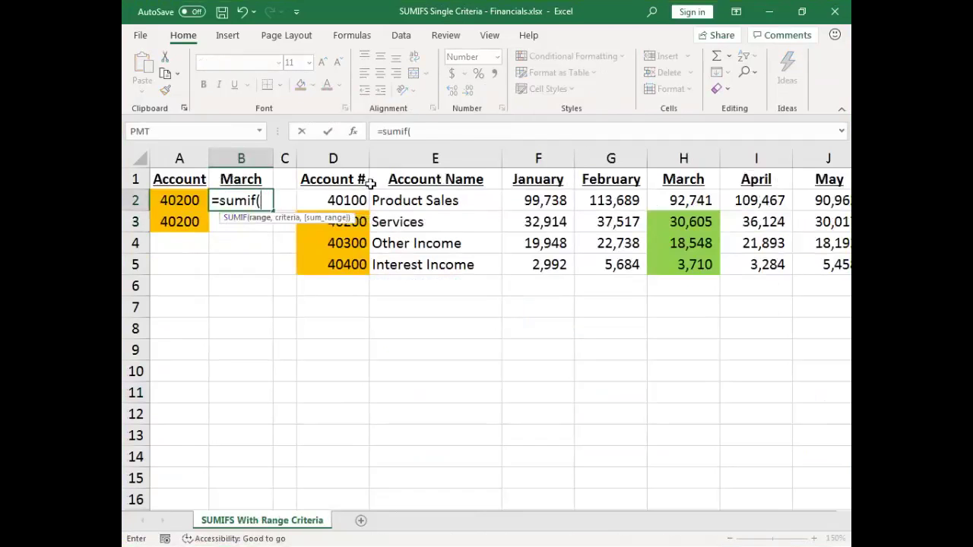
left_click_drag(358, 179, 358, 263)
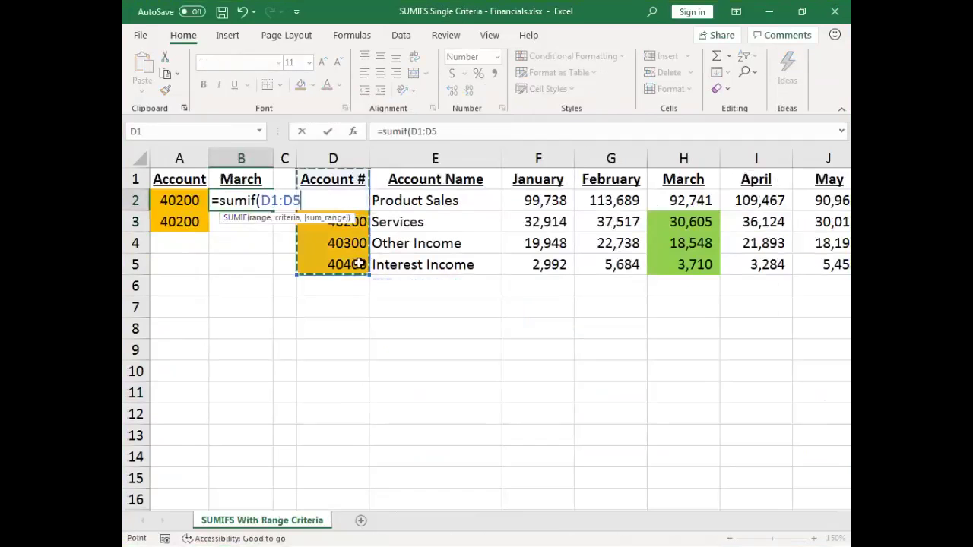
type(",\">=\"&")
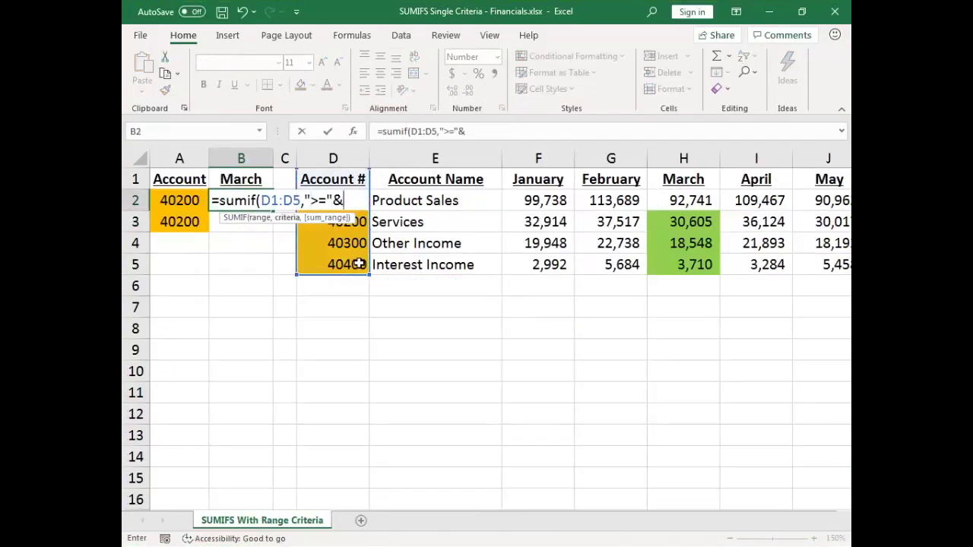
left_click(169, 199)
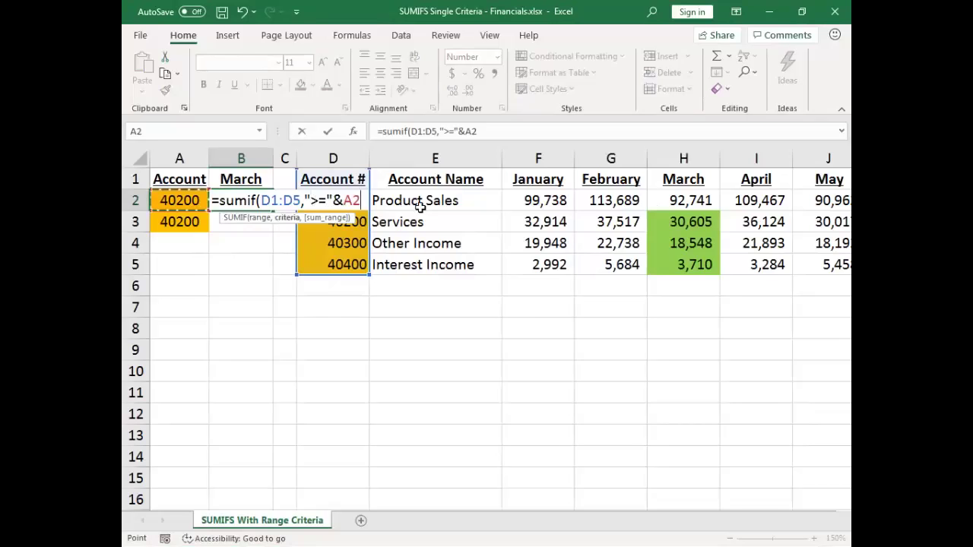
type(",")
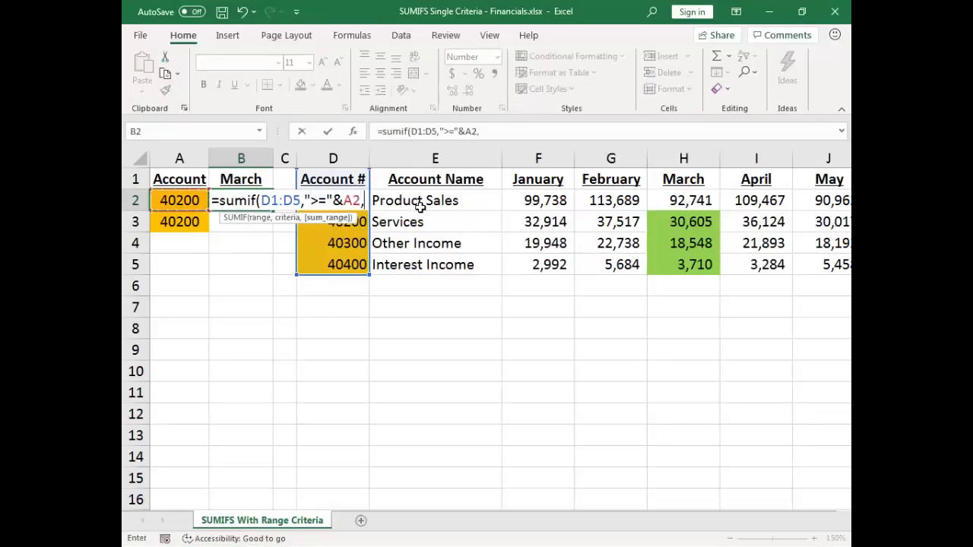
left_click_drag(667, 176, 666, 264)
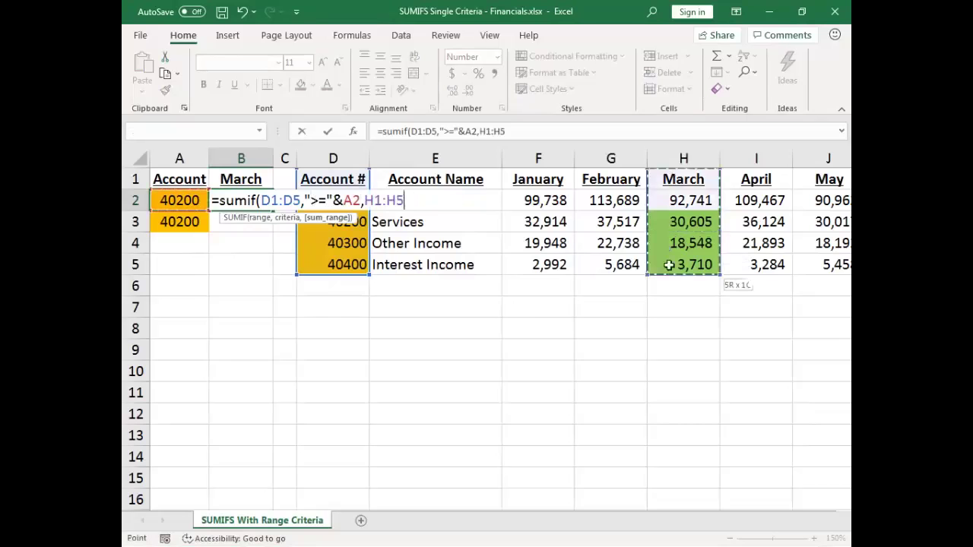
type(")")
key("Return")
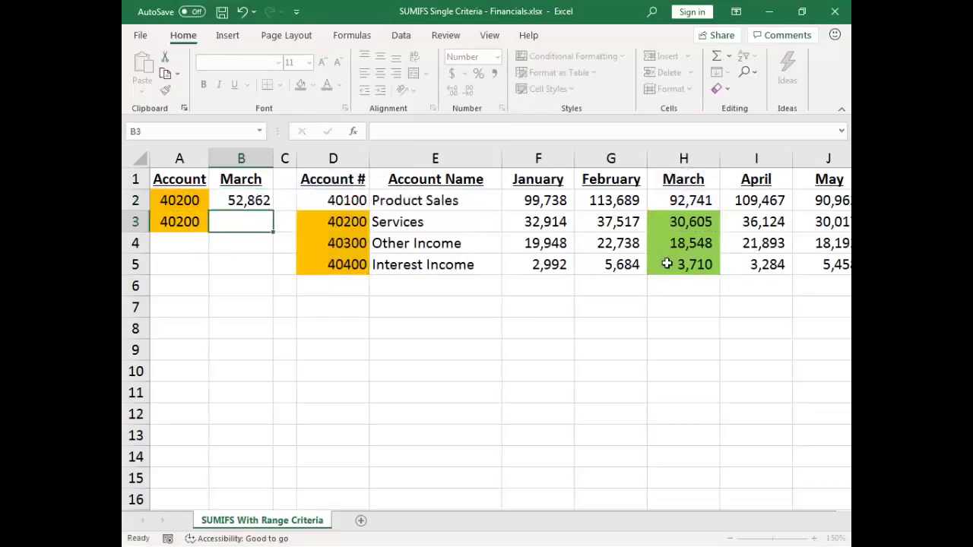
- Move the formula note of B2 below the account data and set the account in A2 to 40300
key("Up")
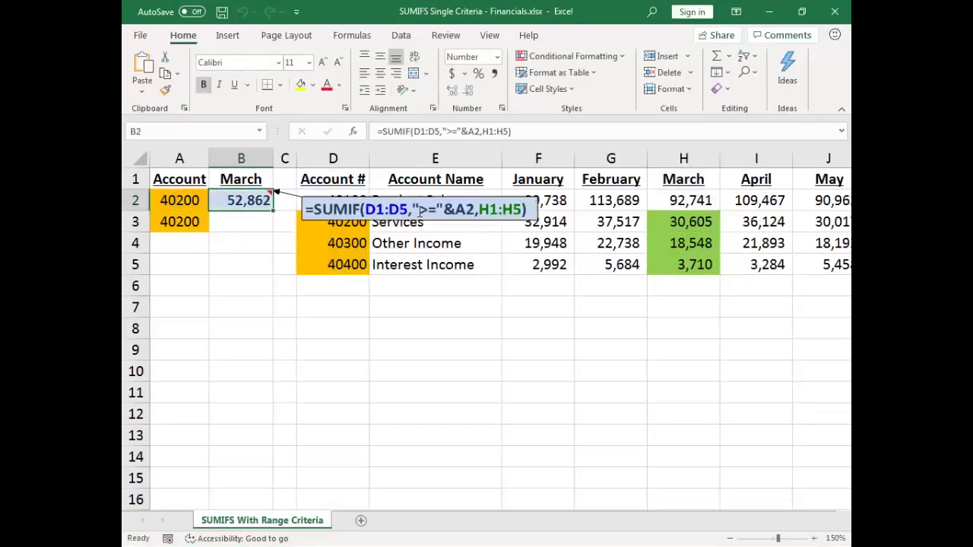
left_click_drag(339, 216, 352, 309)
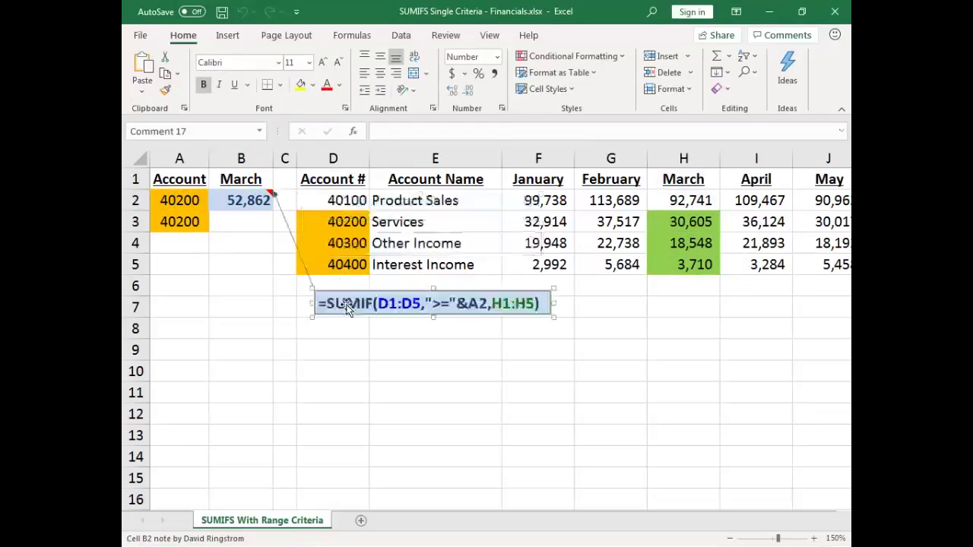
left_click(187, 198)
type("40300")
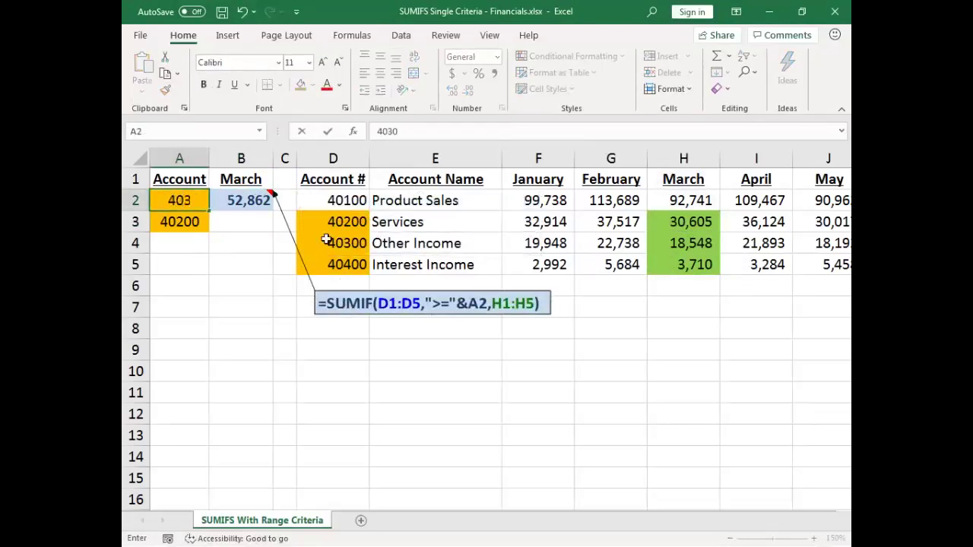
key("Return")
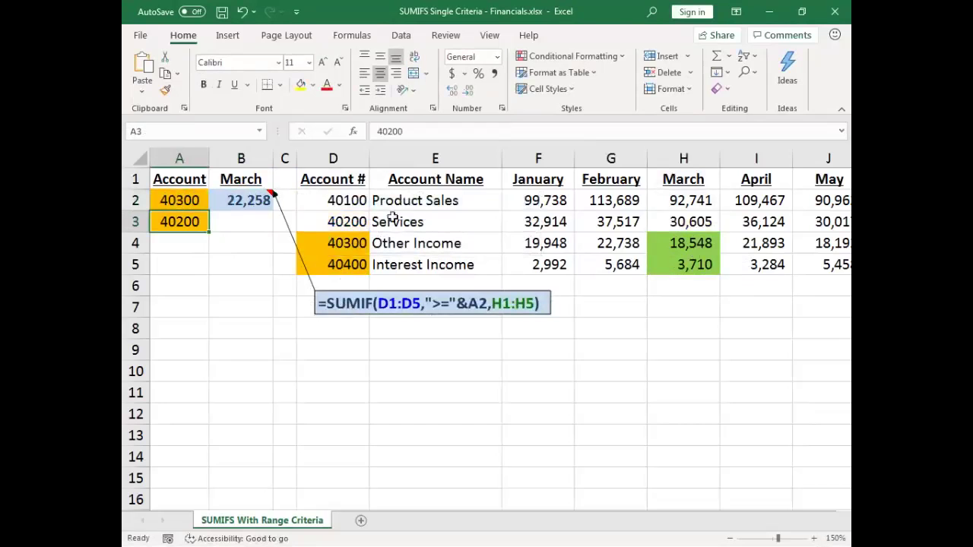
- Enter =SUMIFS(H1:H5,D1:D5,">="&A3) in cell B3 to total March for accounts from A3 upward
left_click(233, 218)
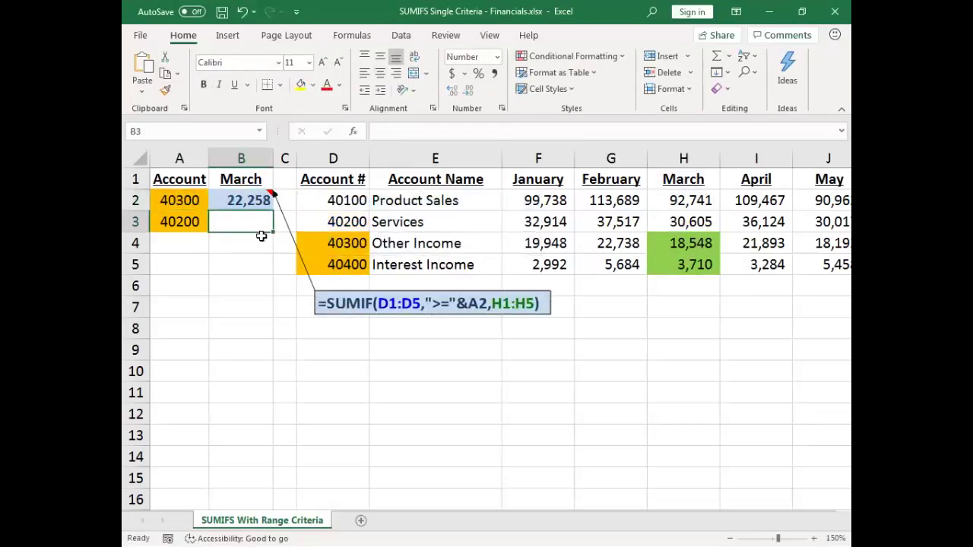
type("=sumif")
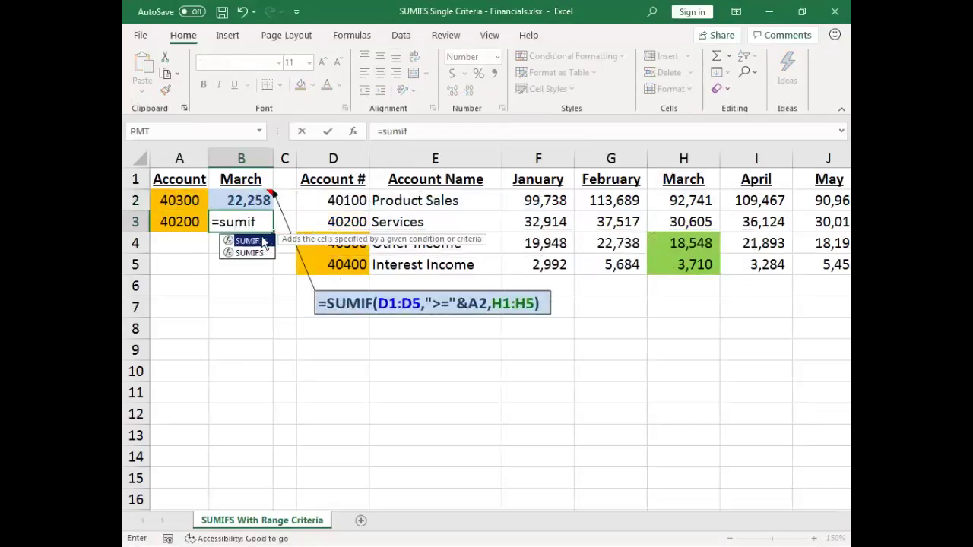
type("s(")
left_click(686, 183)
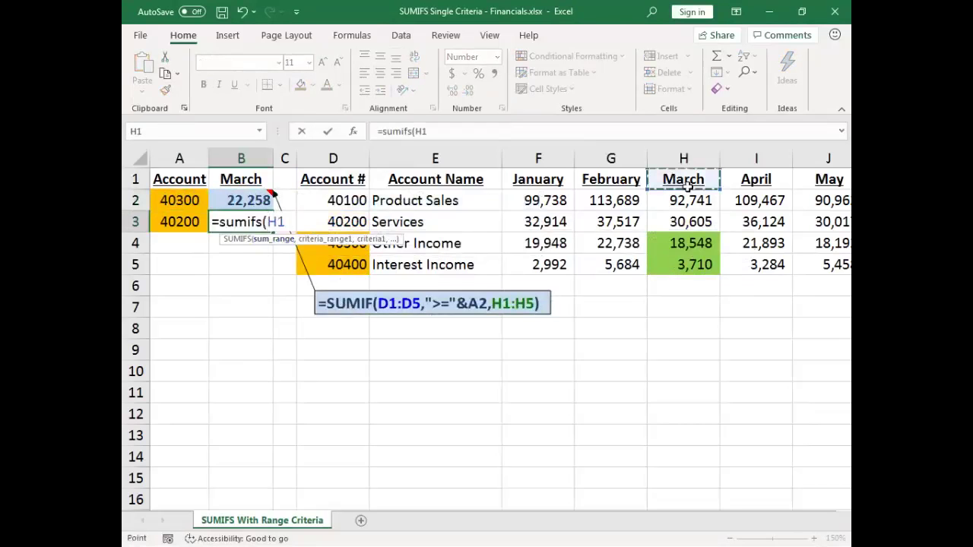
left_click_drag(686, 183, 694, 264)
type(",")
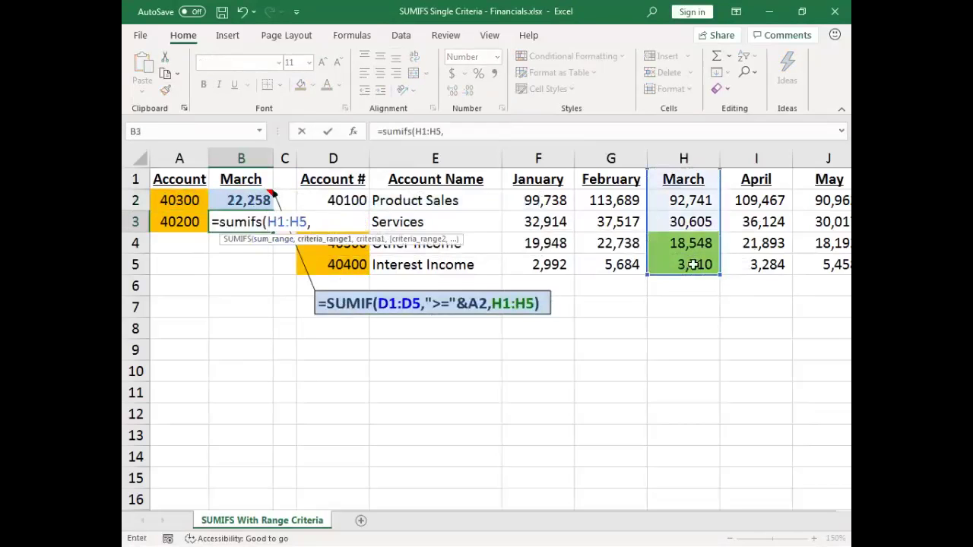
left_click_drag(319, 178, 316, 258)
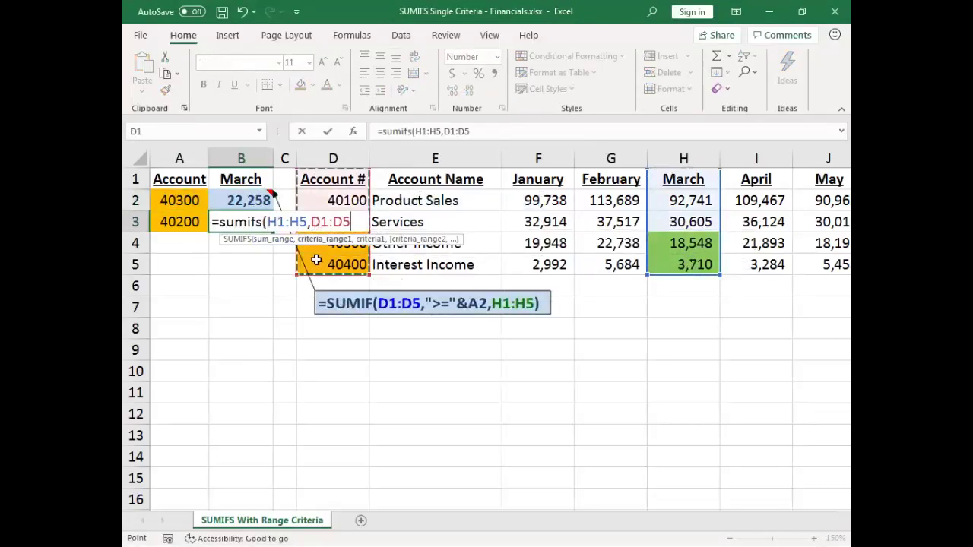
type(",\">")
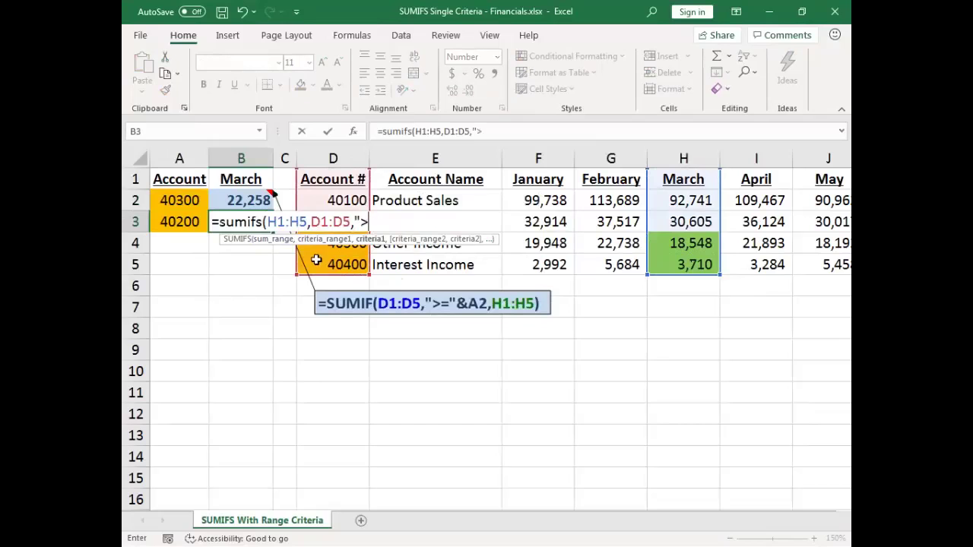
type("=\"&")
key("Left")
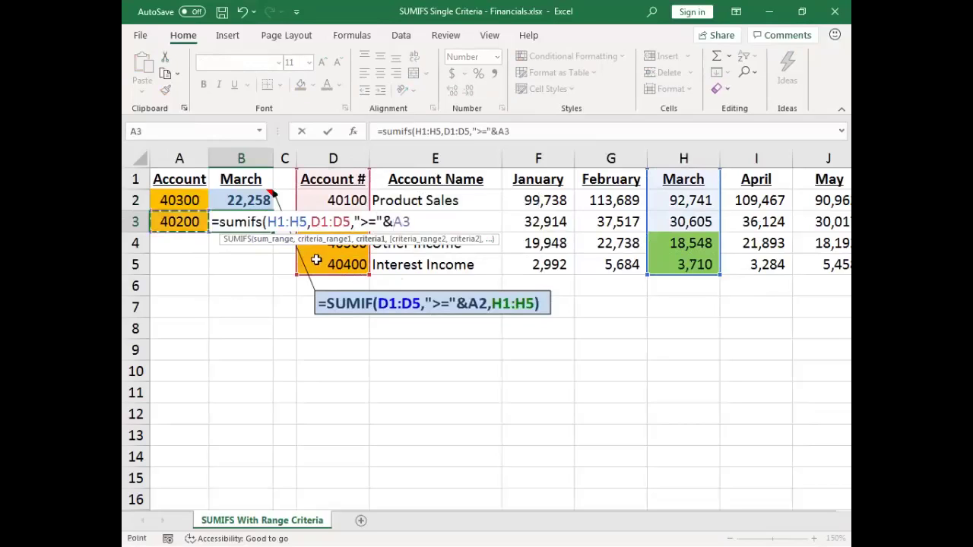
type(")")
key("Return")
- Move the formula note of B3 directly beneath the SUMIF note and set the account in A3 to 40300
key("Up")
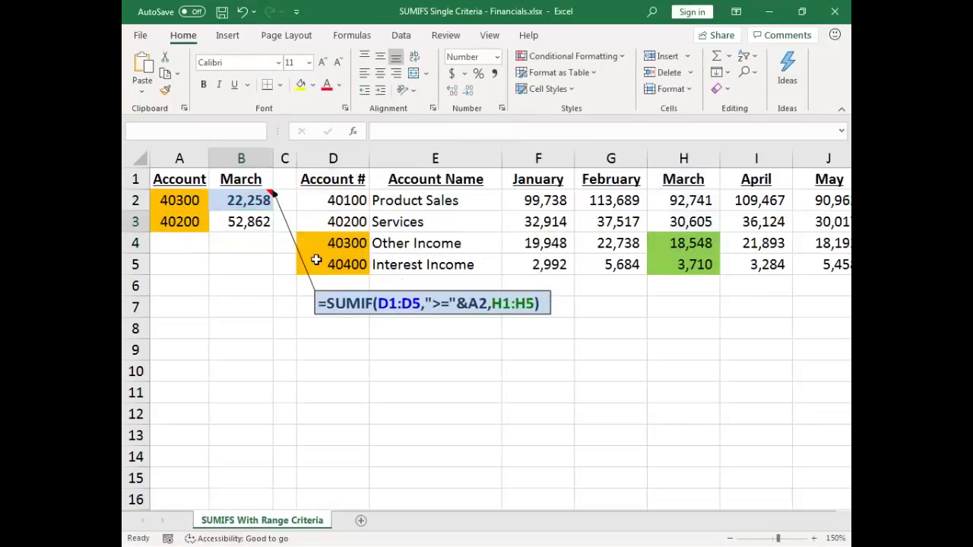
left_click_drag(357, 314, 369, 339)
left_click(177, 218)
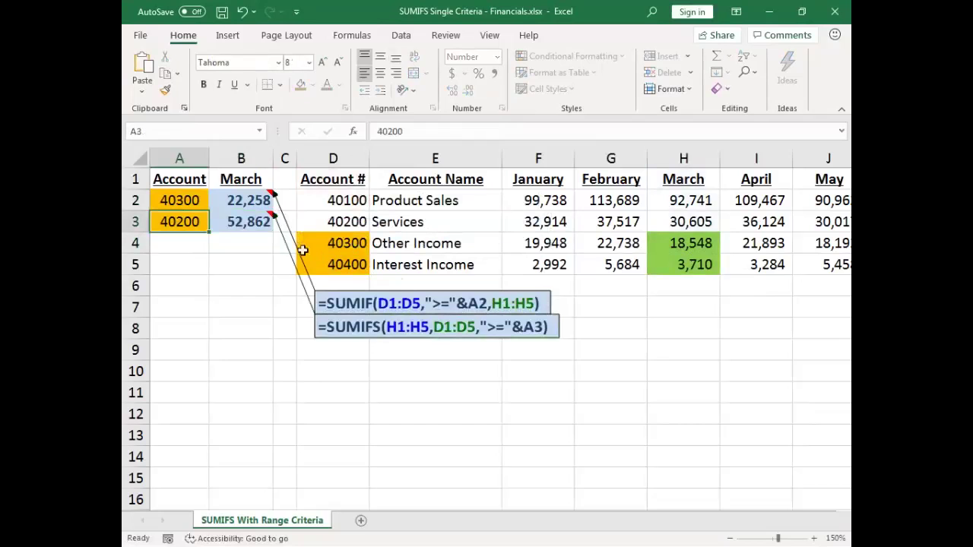
type("40300")
key("Return")
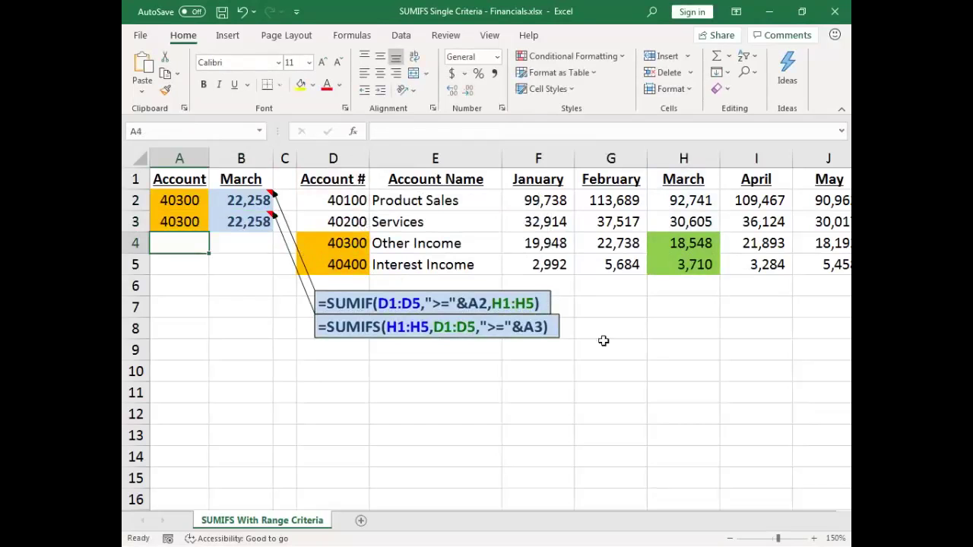
- Close the single-criteria workbook without saving and advance the slideshow to the SUMIFS with Two Range Criteria slide
left_click(637, 352)
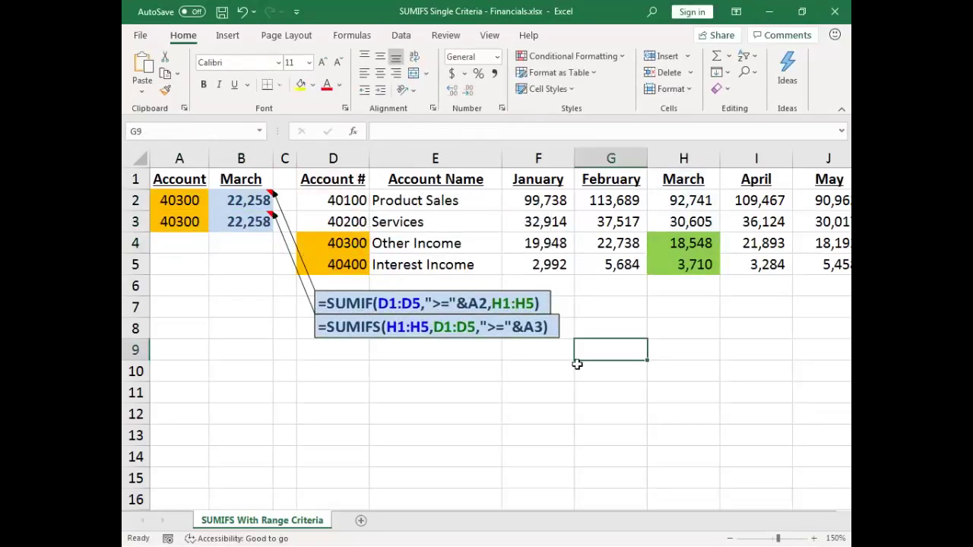
key("ctrl+w")
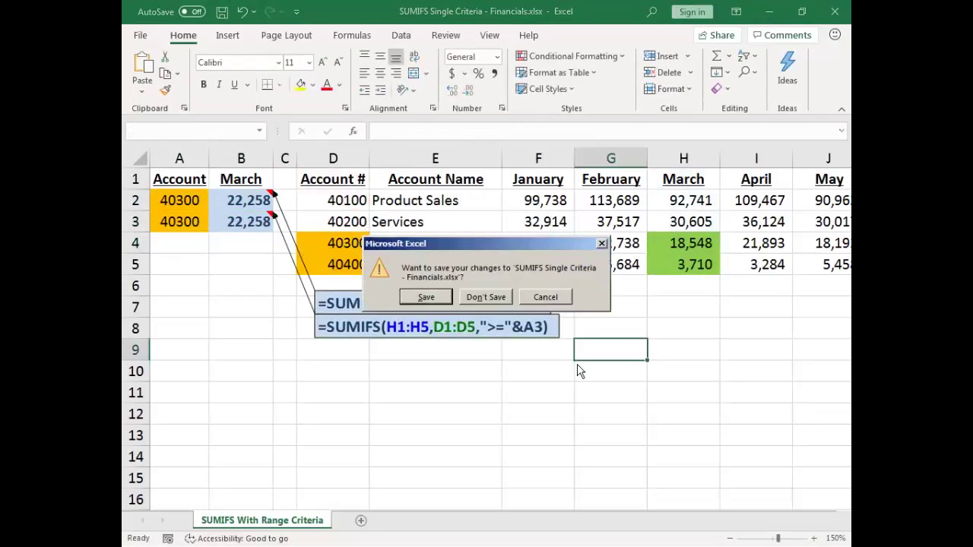
key("n")
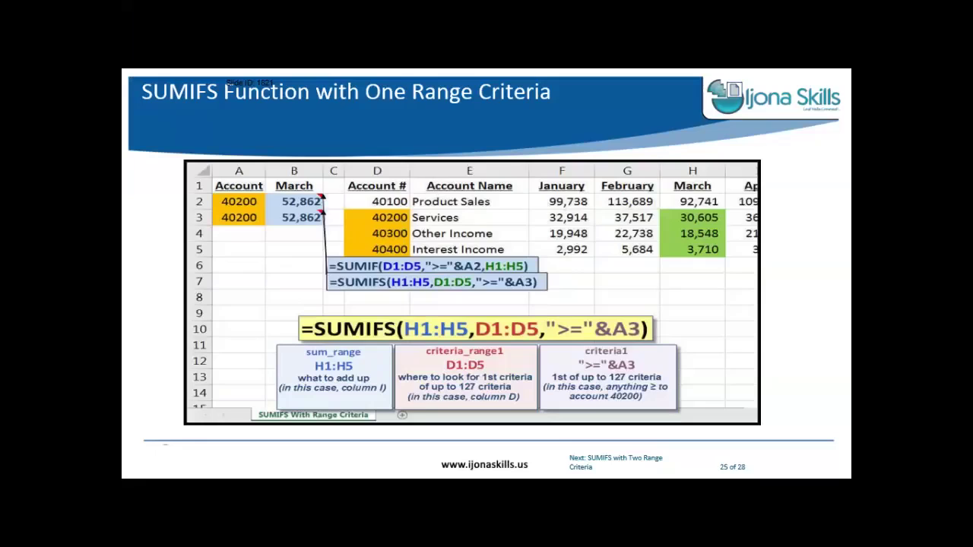
key("Right")
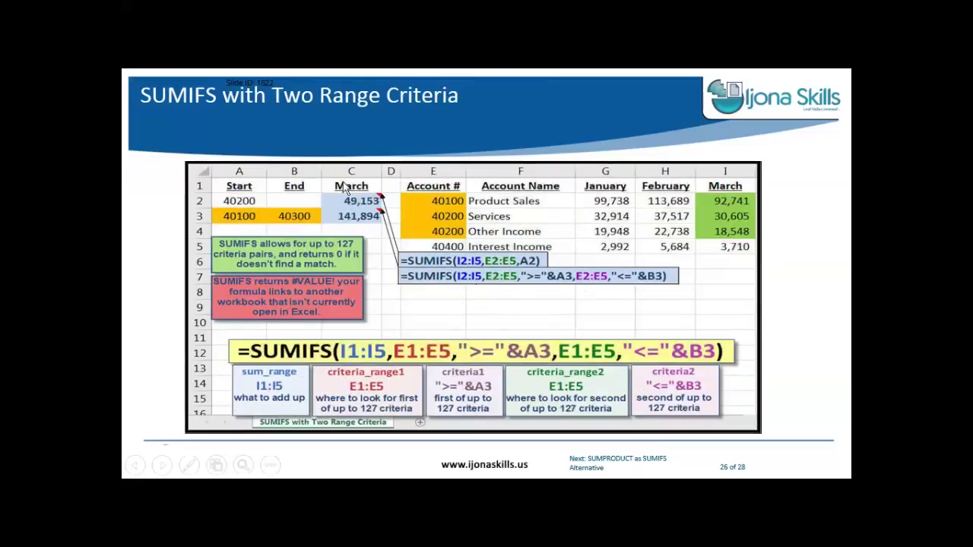
- Switch to Excel and open the workbook SUMIFS - Finanicals - Two Criteria.xlsx from the Examples folder
key("alt+Tab")
key("alt+Tab")
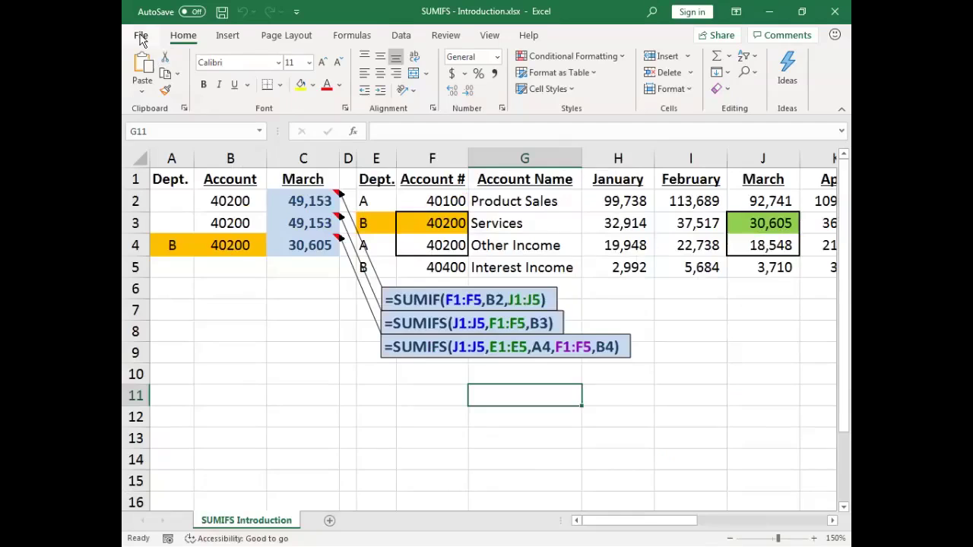
left_click(142, 36)
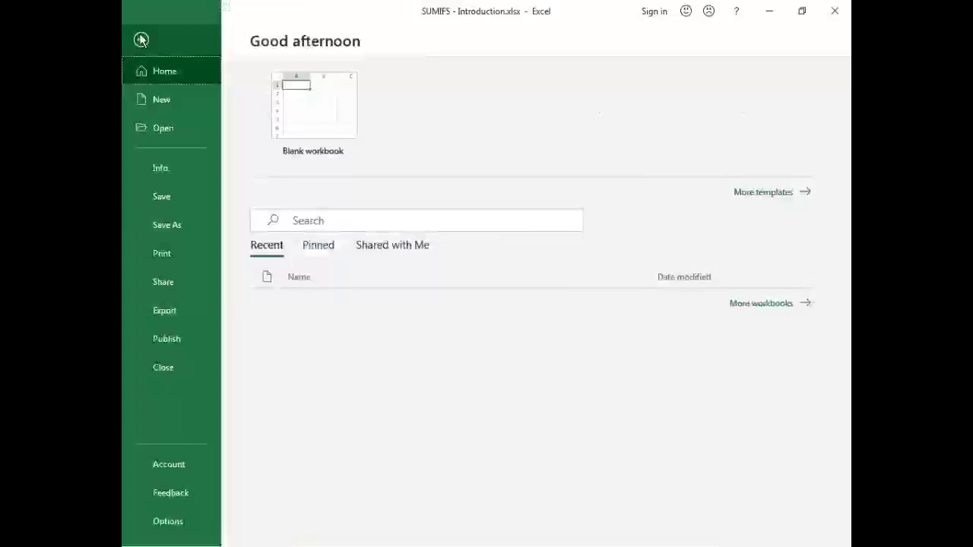
left_click(193, 129)
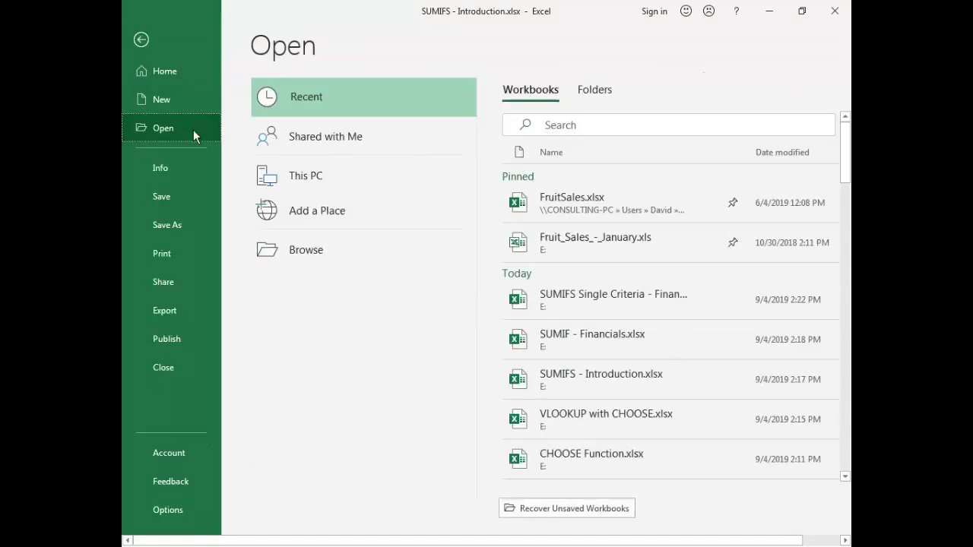
left_click(305, 244)
type("sumifs")
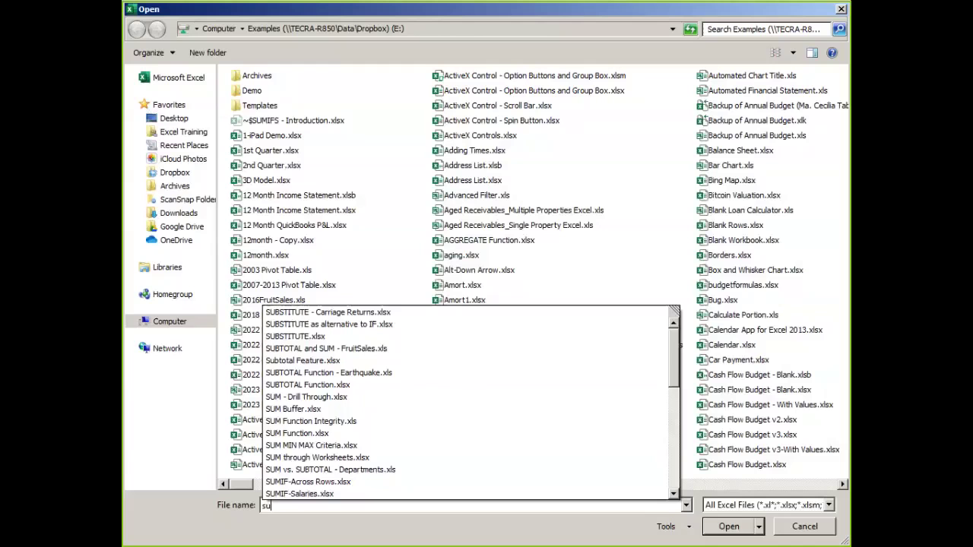
key("Down")
key("Down")
key("Down")
key("Down")
key("Up")
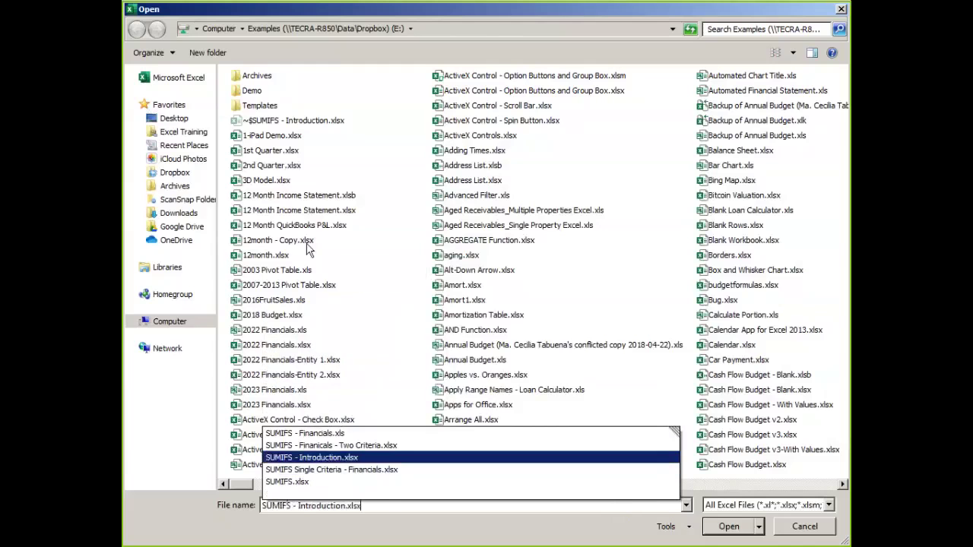
key("Return")
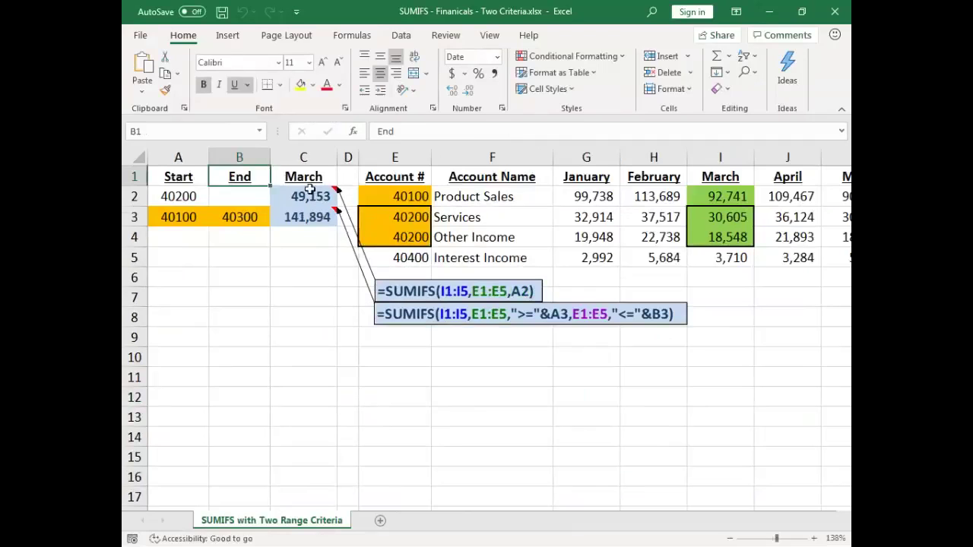
- Review the SUMIFS formula in C2 and clear everything, including formula, formatting and note, from cell C3
left_click(317, 197)
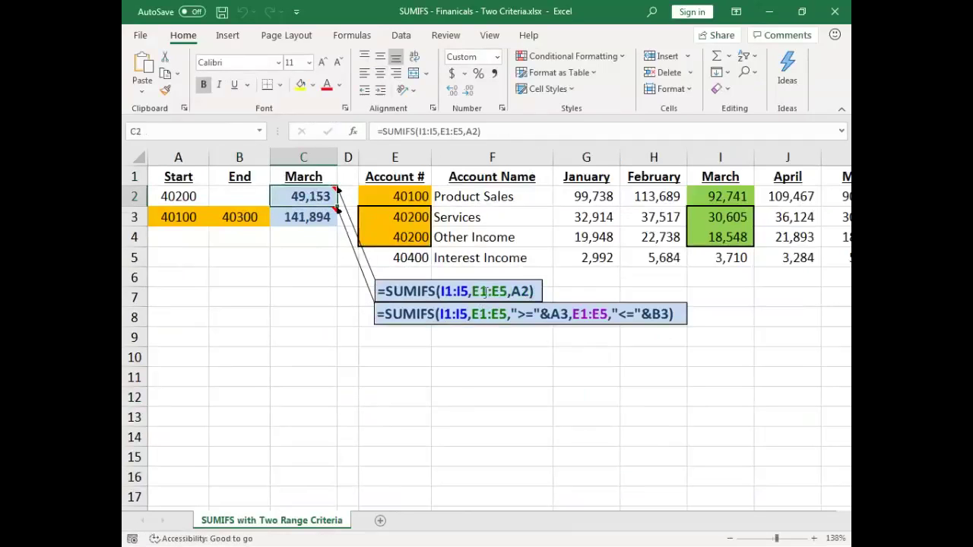
left_click(293, 218)
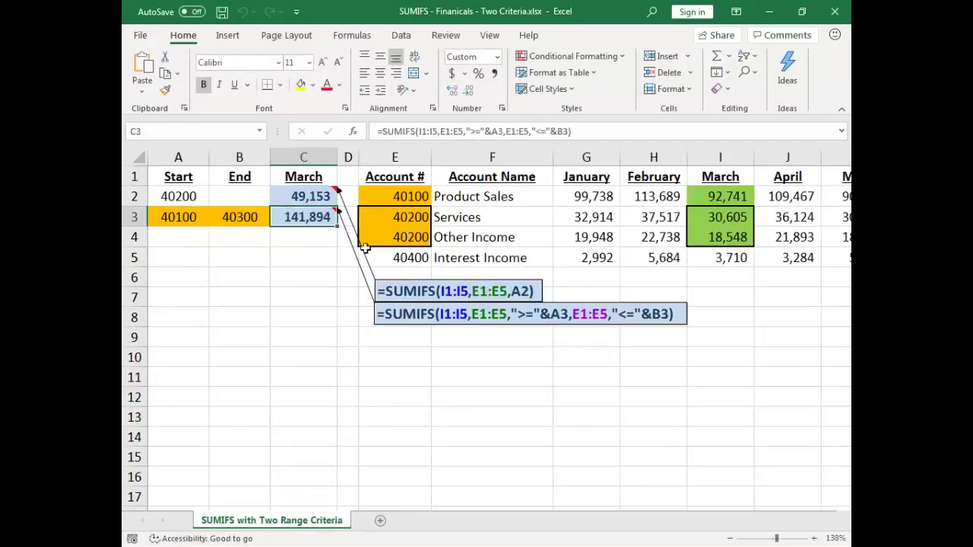
key("alt+h")
key("e")
key("a")
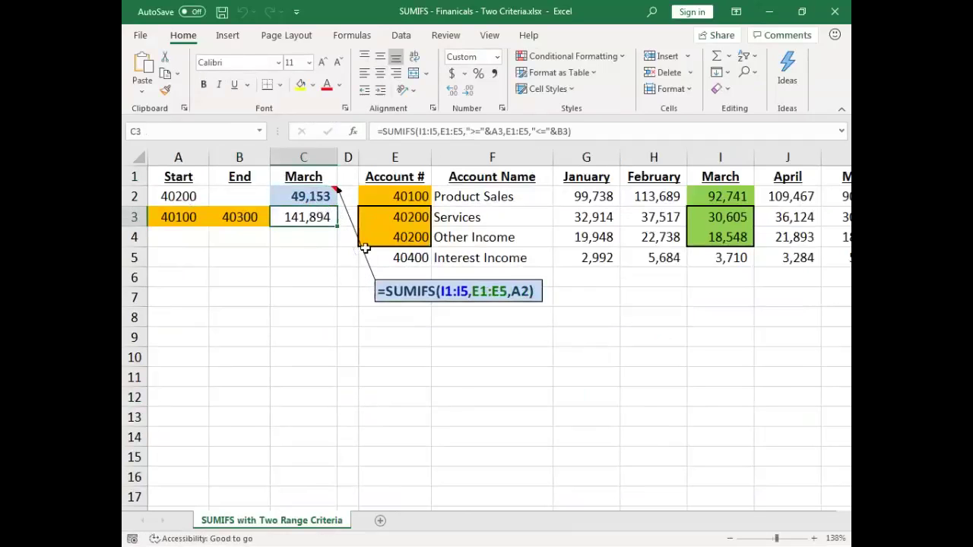
- Start a SUMIFS formula in C3 that sums March I1:I5 with first criterion range E1:E5 and criterion ">="&A3
type("=sumifs(")
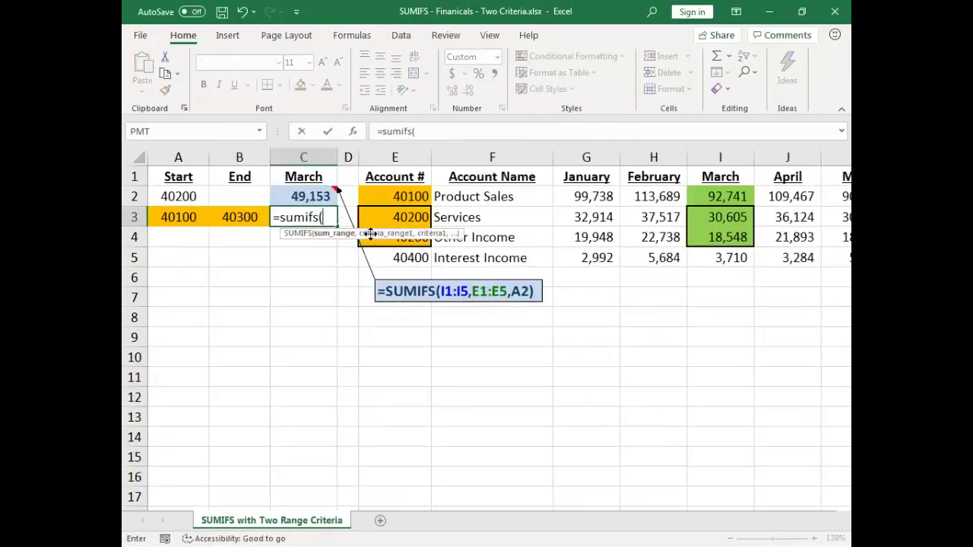
left_click_drag(716, 177, 723, 255)
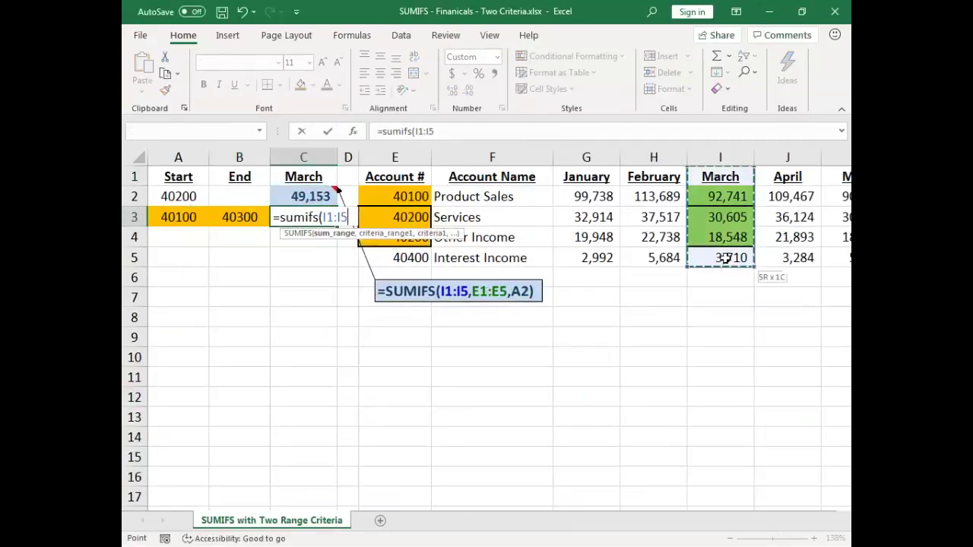
type(",")
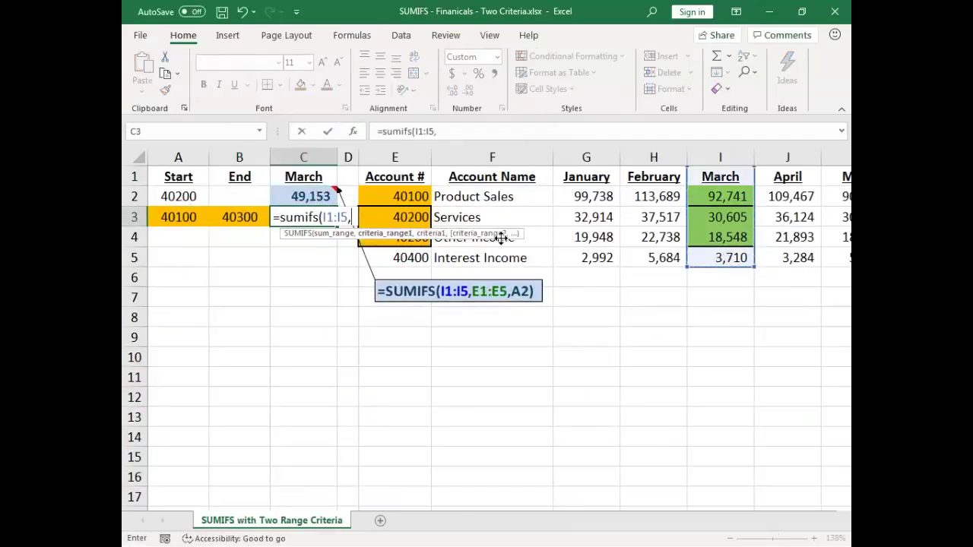
left_click_drag(381, 175, 383, 249)
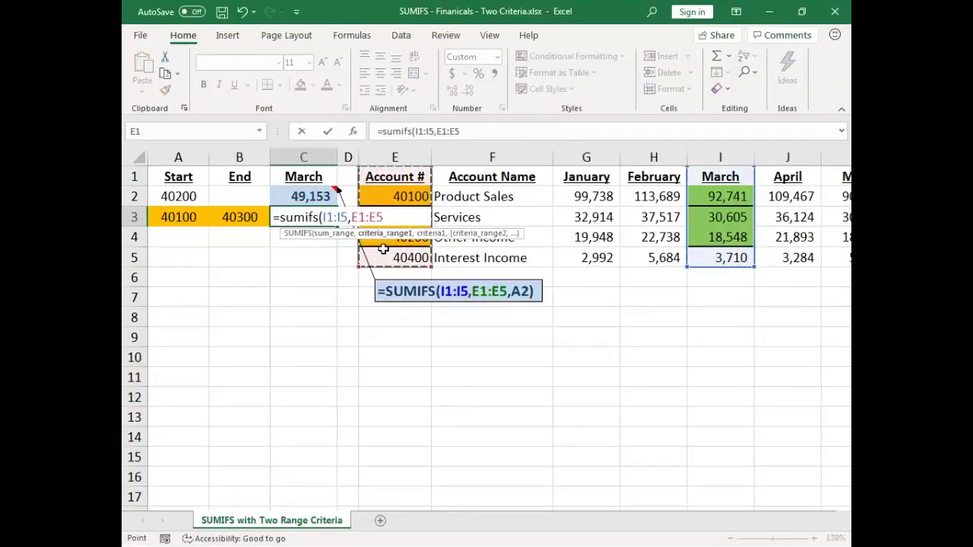
type(",\"")
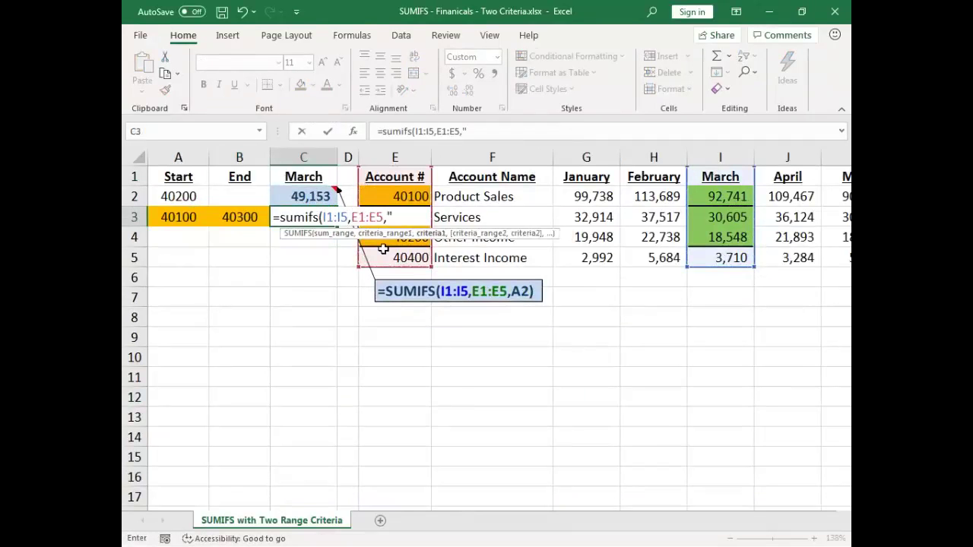
type(">=\"&")
left_click(170, 216)
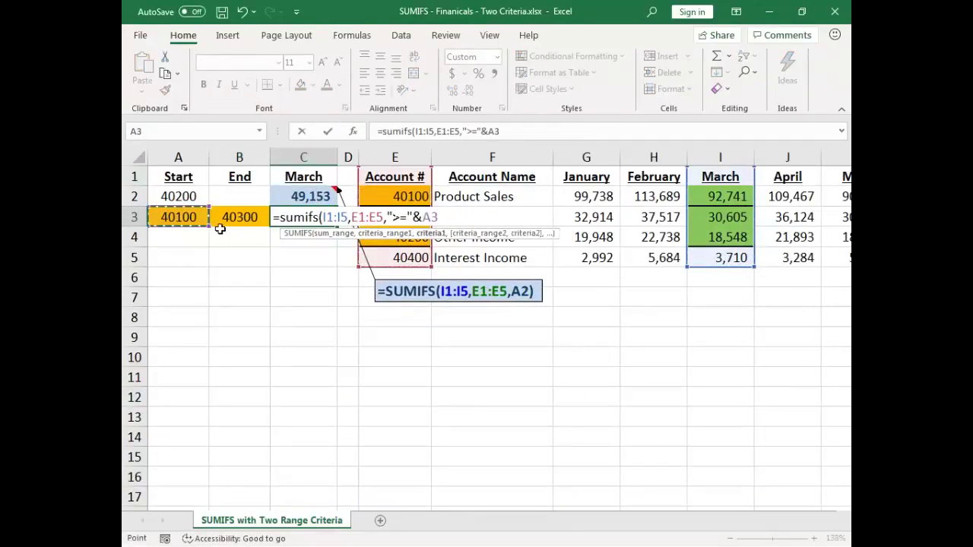
- Complete the C3 formula with second criterion range E1:E5 and criterion "<="&B3, and enter it
type(",")
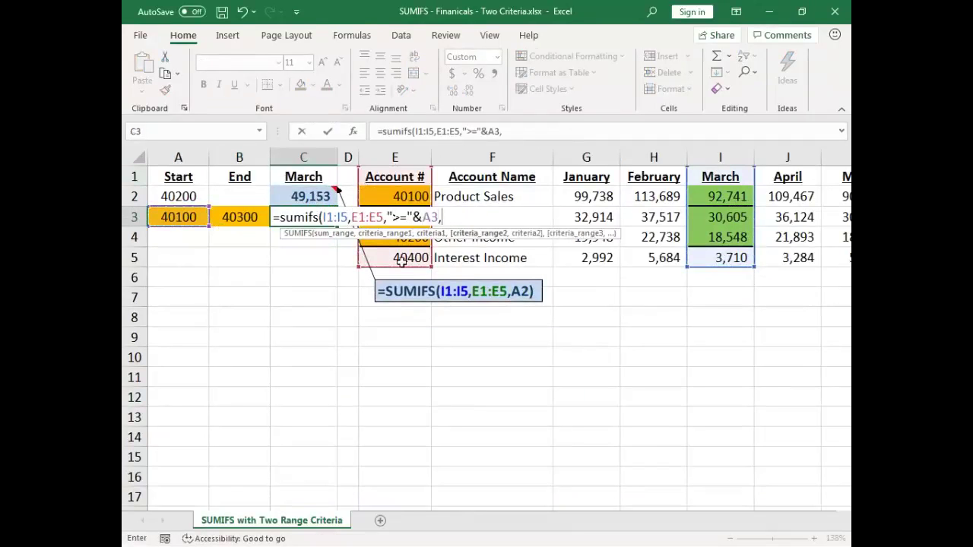
left_click_drag(395, 177, 393, 258)
type(",\"<")
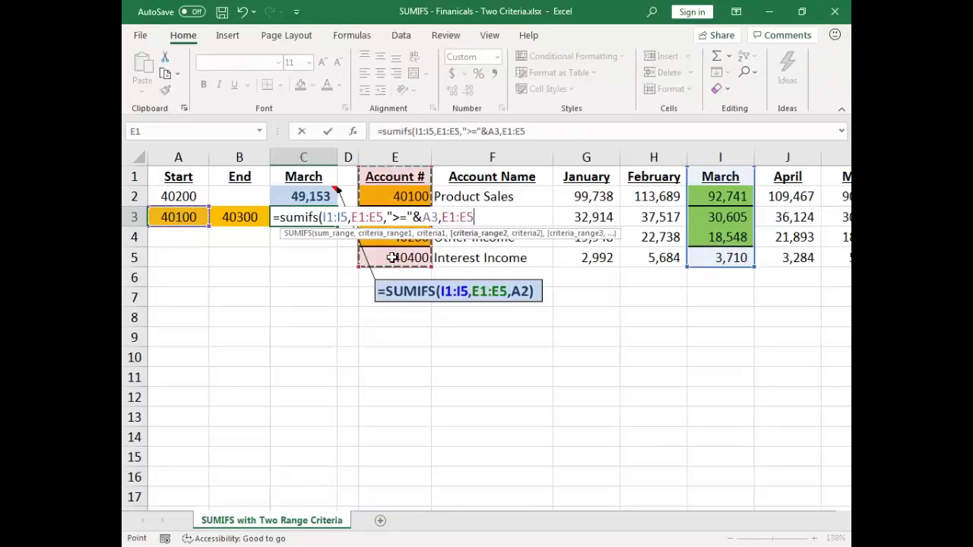
type("=\"&")
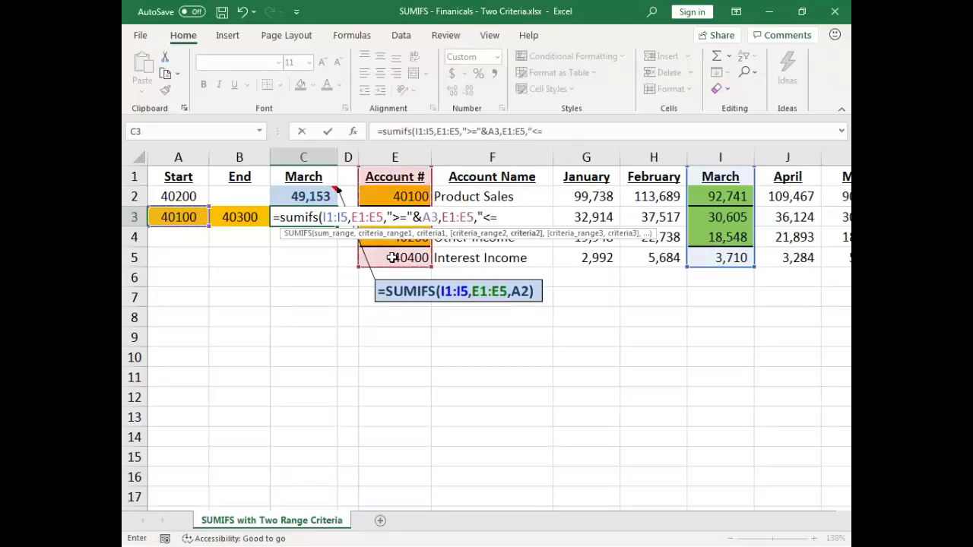
left_click(247, 217)
type(")")
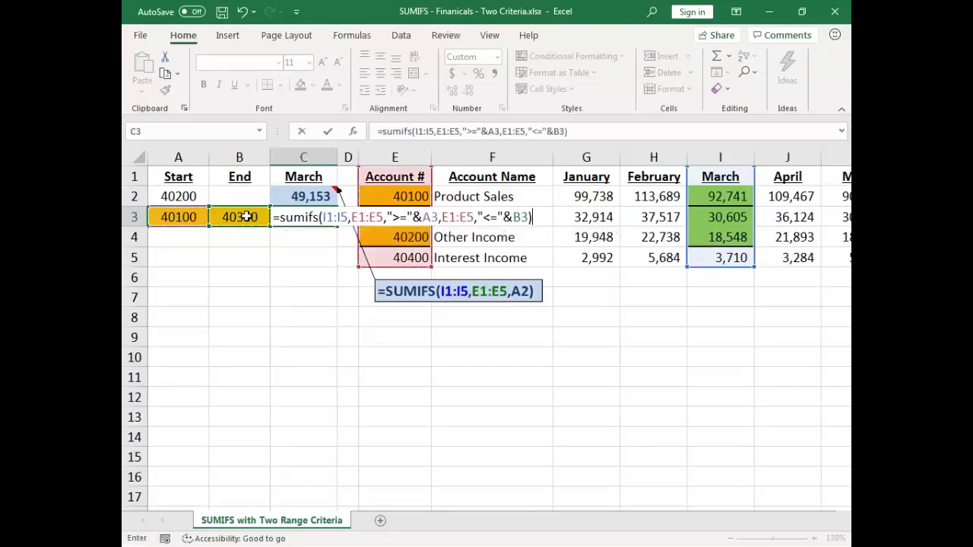
key("Return")
key("Up")
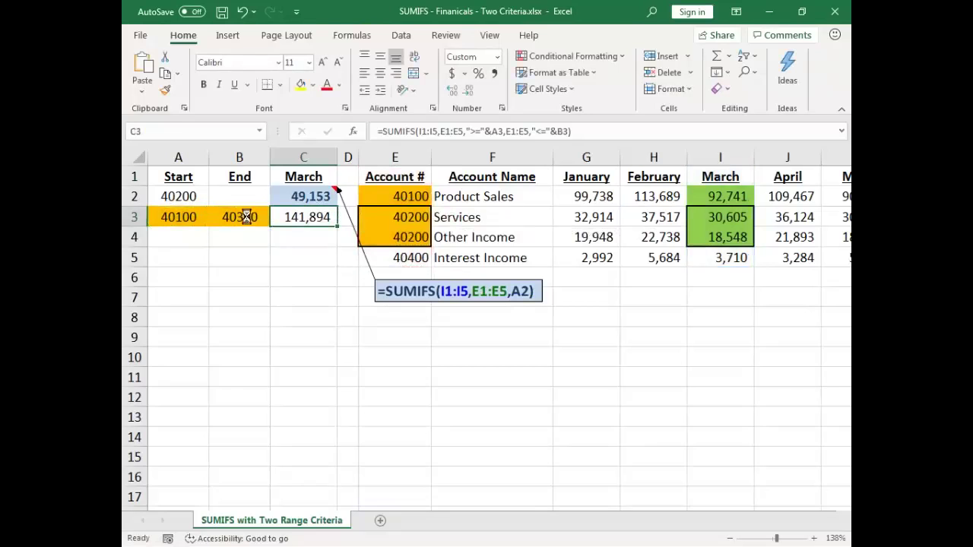
- Add the formatted formula note to C3 and move it directly beneath the C2 formula note
key("ctrl+shift+f")
left_click_drag(441, 234, 446, 323)
left_click(494, 369)
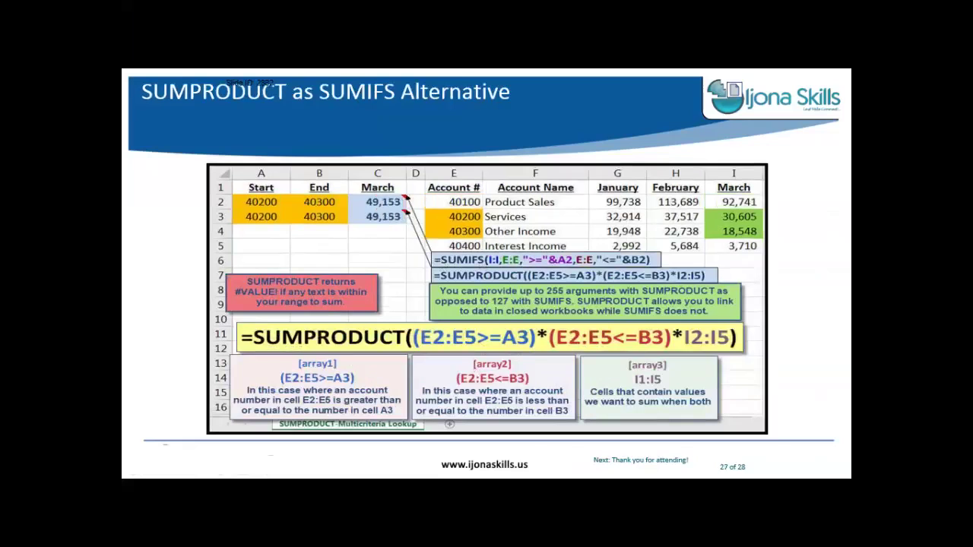
- Switch from the slideshow to Excel and open the workbook SUMPRODUCT - Financial.xlsx
key("alt+Tab")
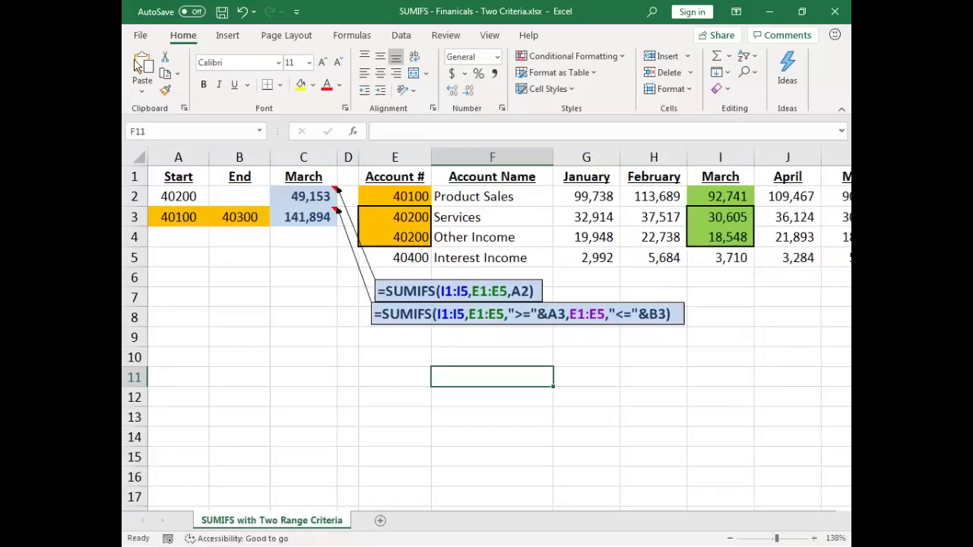
left_click(140, 35)
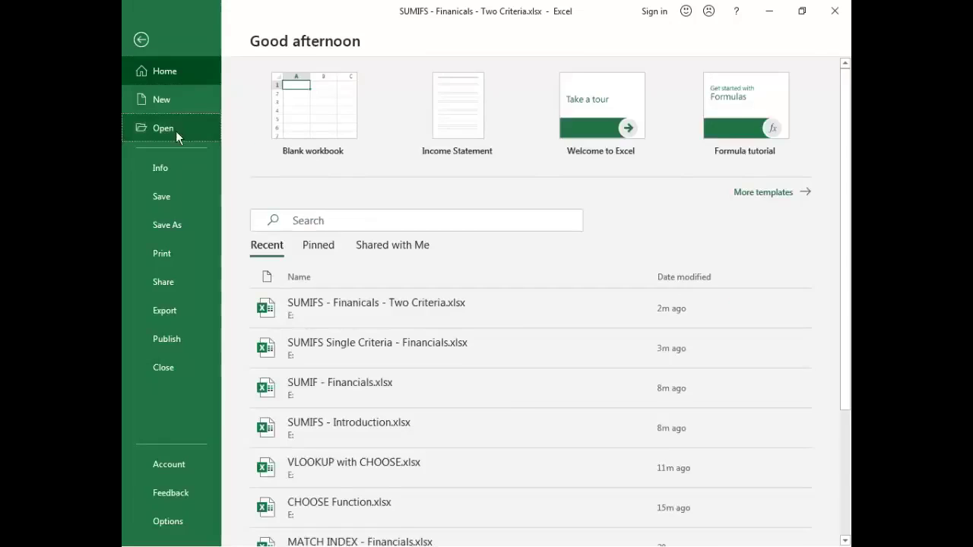
left_click(176, 131)
left_click(344, 253)
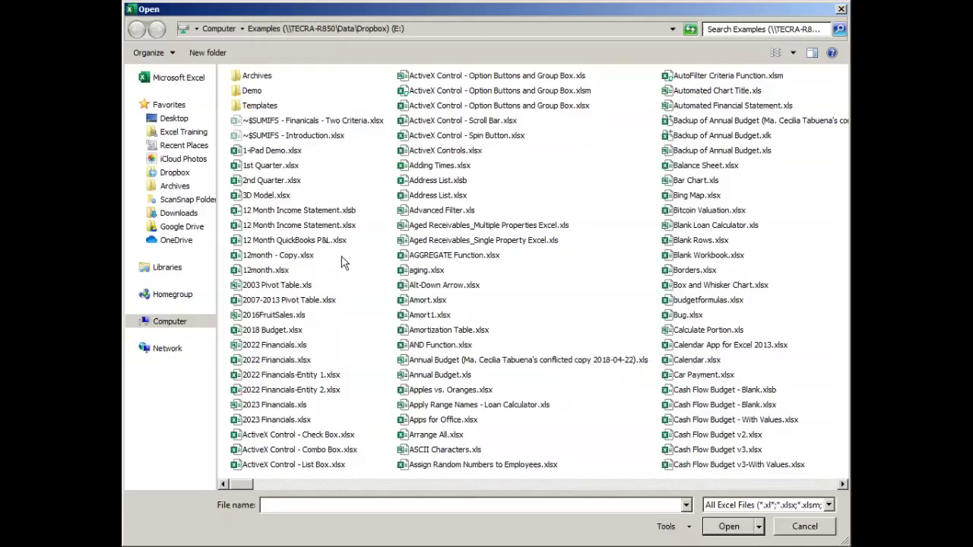
type("sumproduct")
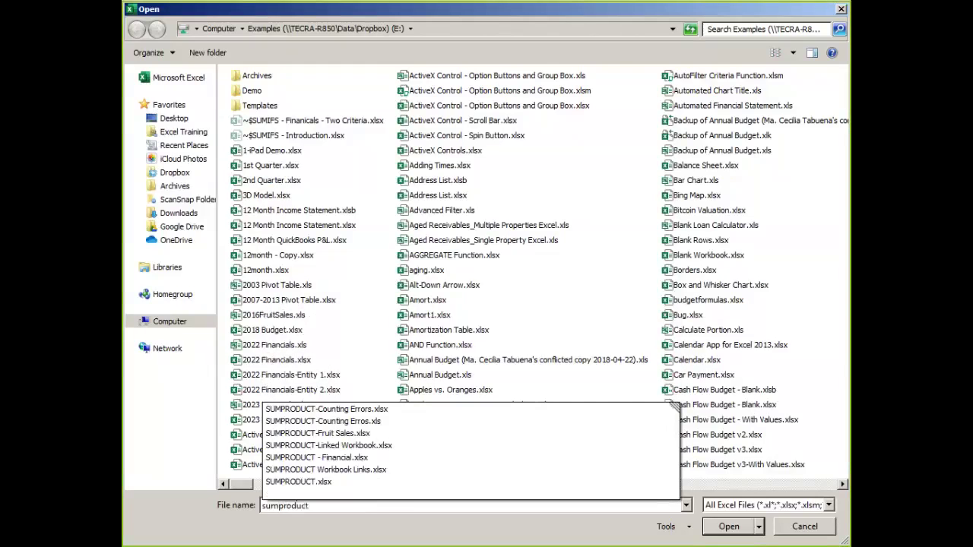
key("Down")
key("Down")
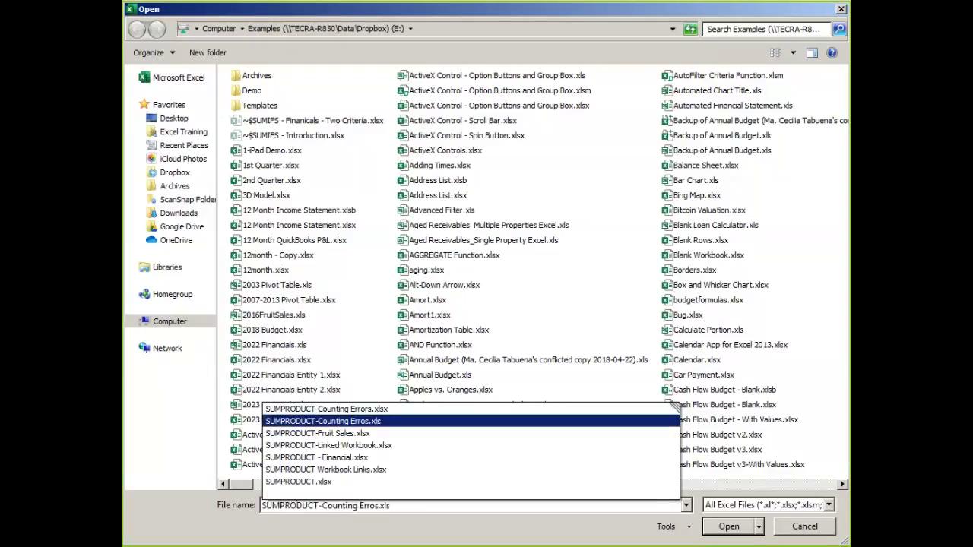
key("Down")
key("Down")
key("Down")
key("Return")
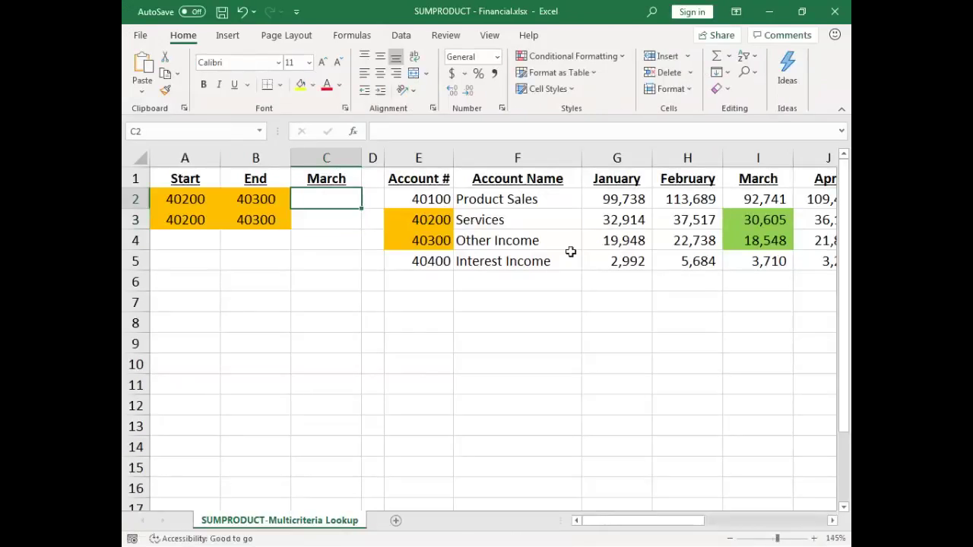
- Start a SUMIFS formula in C2 that sums March I1:I5 with first criterion range E1:E5 and criterion ">="&A2
type("=sumifs(")
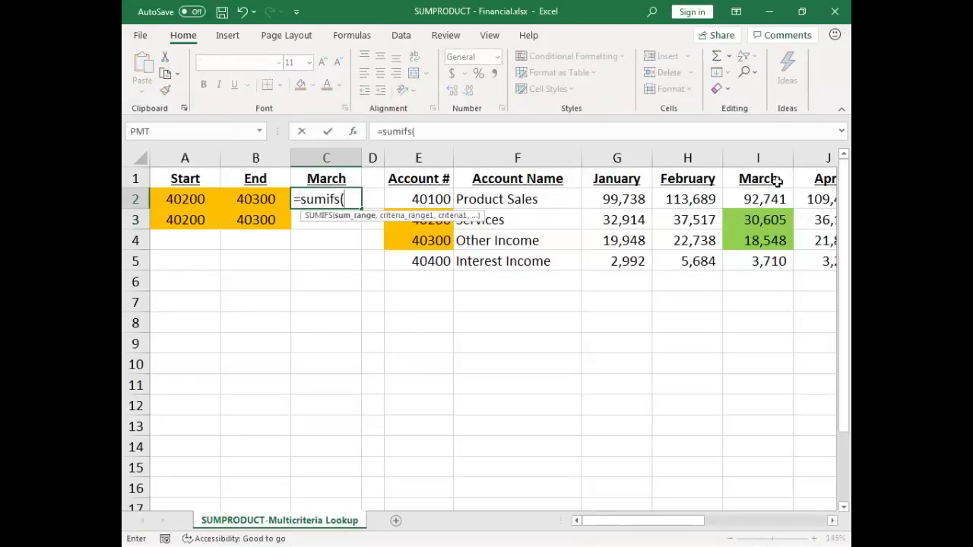
left_click_drag(775, 182, 769, 262)
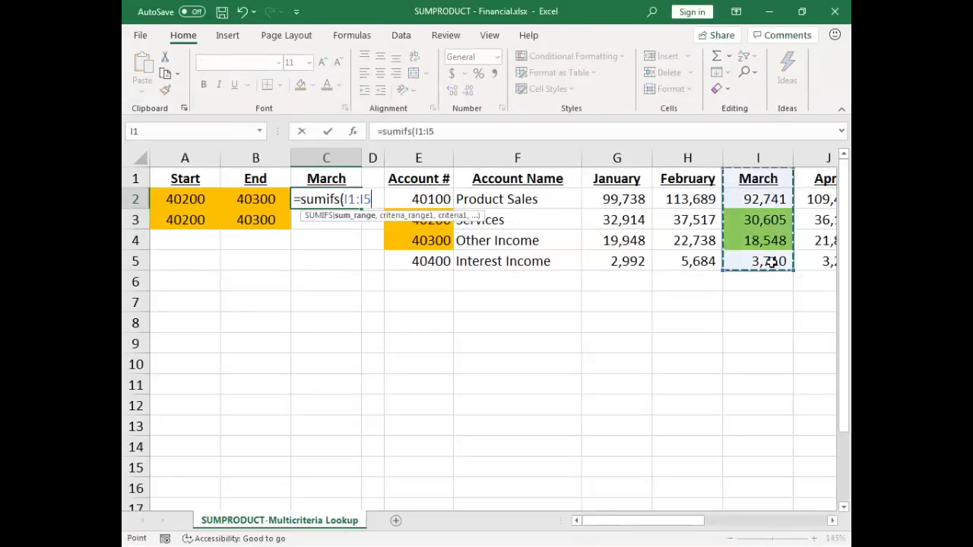
type(",")
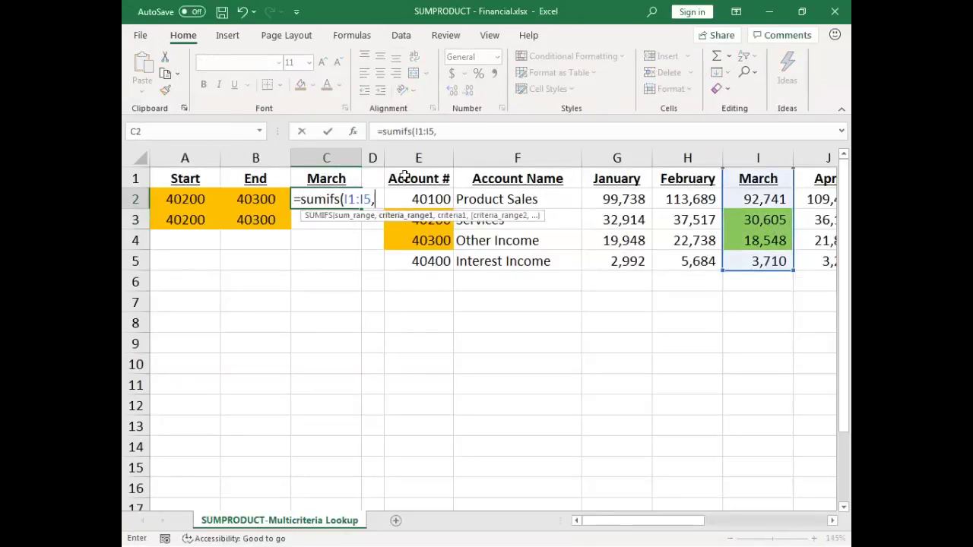
left_click_drag(408, 182, 403, 261)
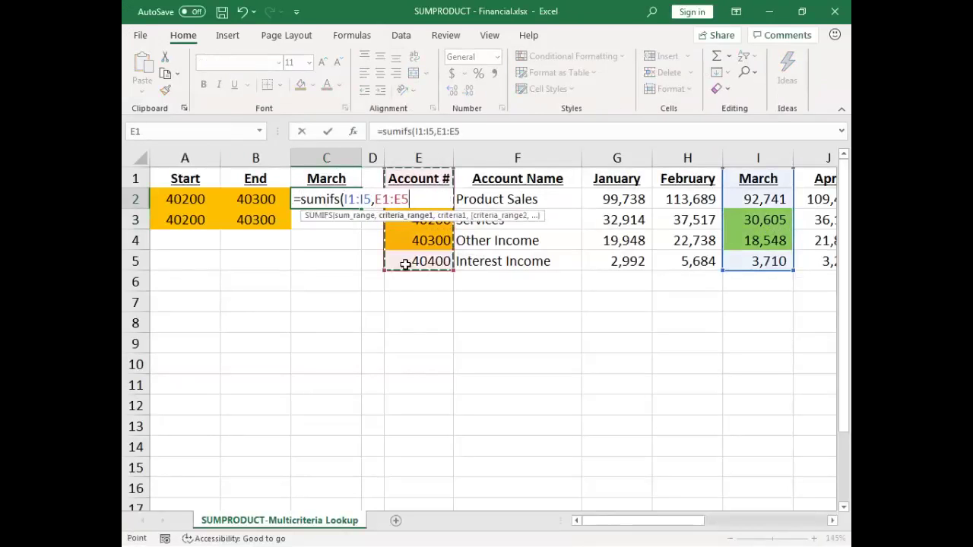
type(",\">=\"&")
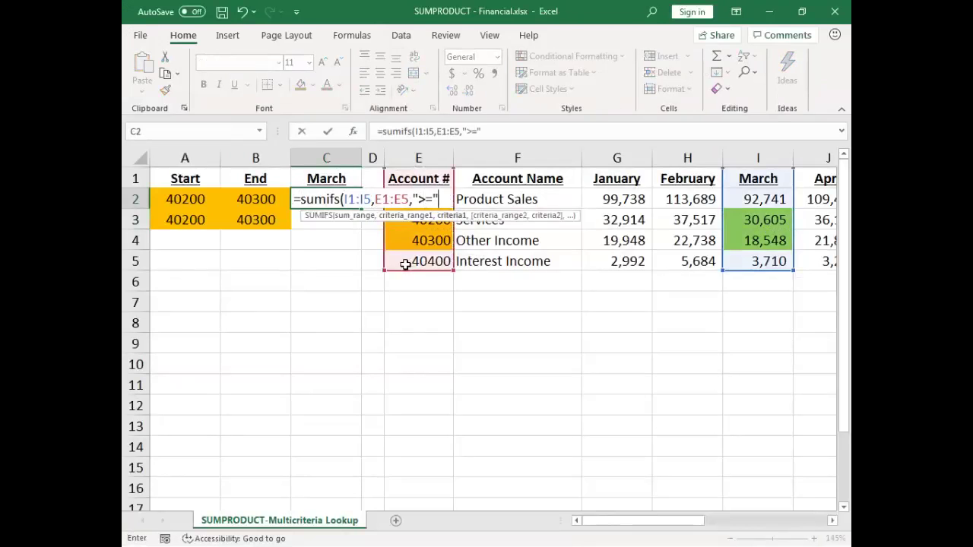
left_click(199, 196)
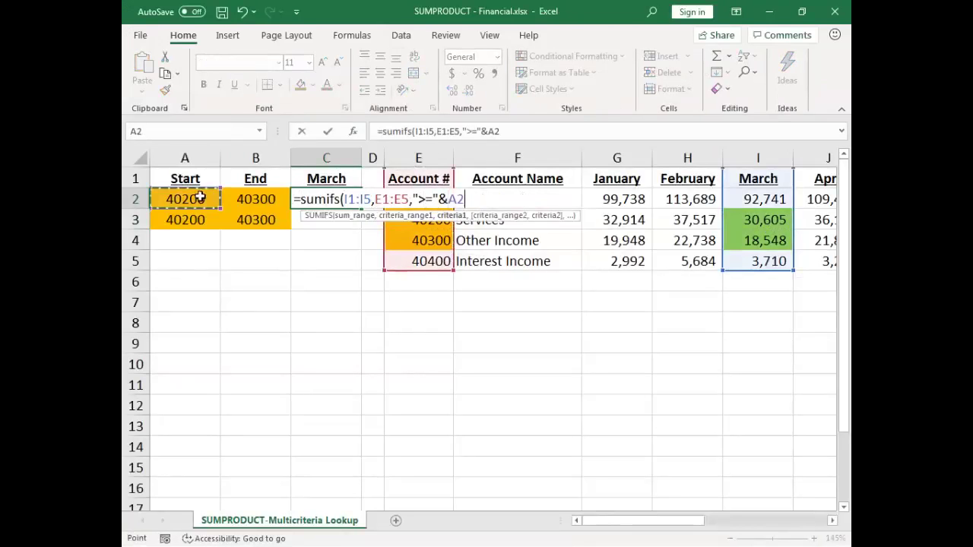
type(",")
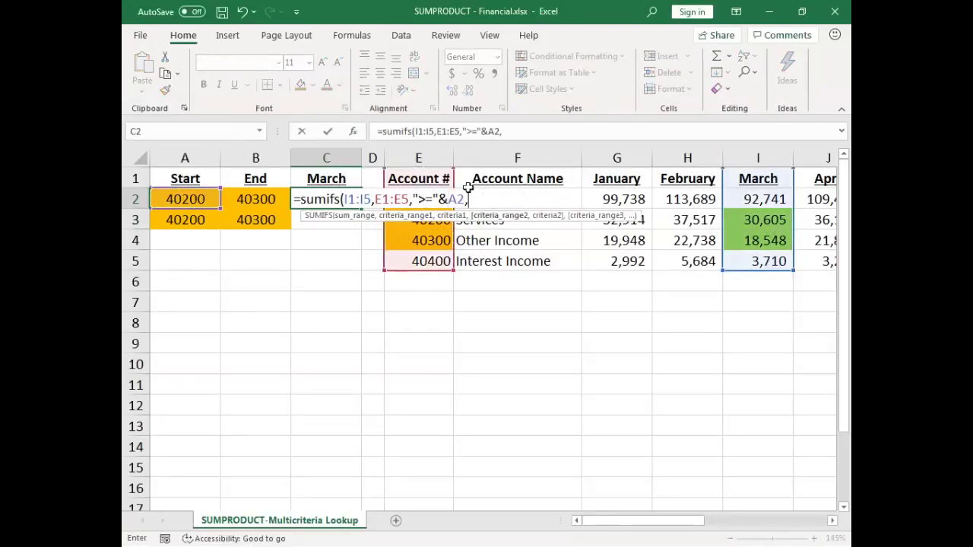
- Complete the C2 formula with second criterion range E1:E5 and criterion "<="&B2, and enter it
left_click_drag(416, 181, 425, 253)
type(",\"")
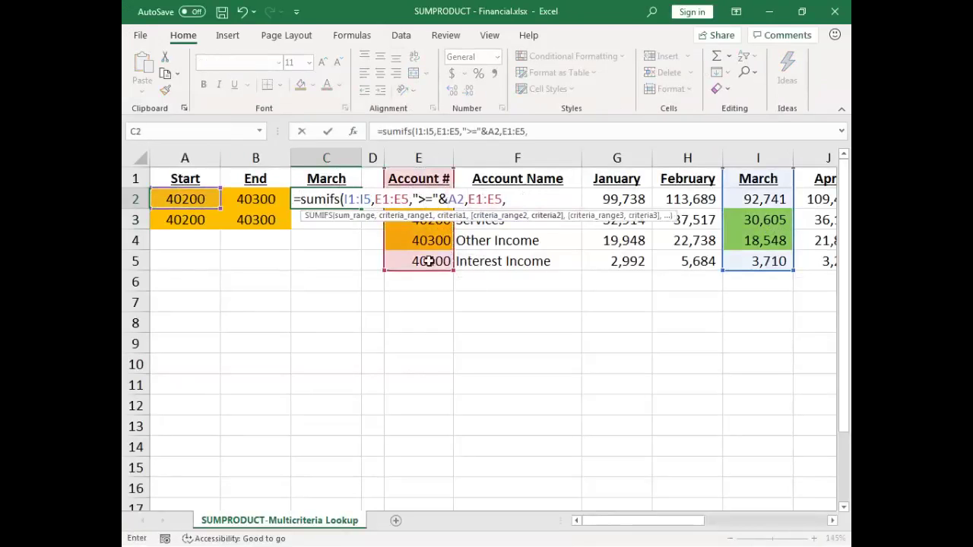
type("<=\"&")
key("Left")
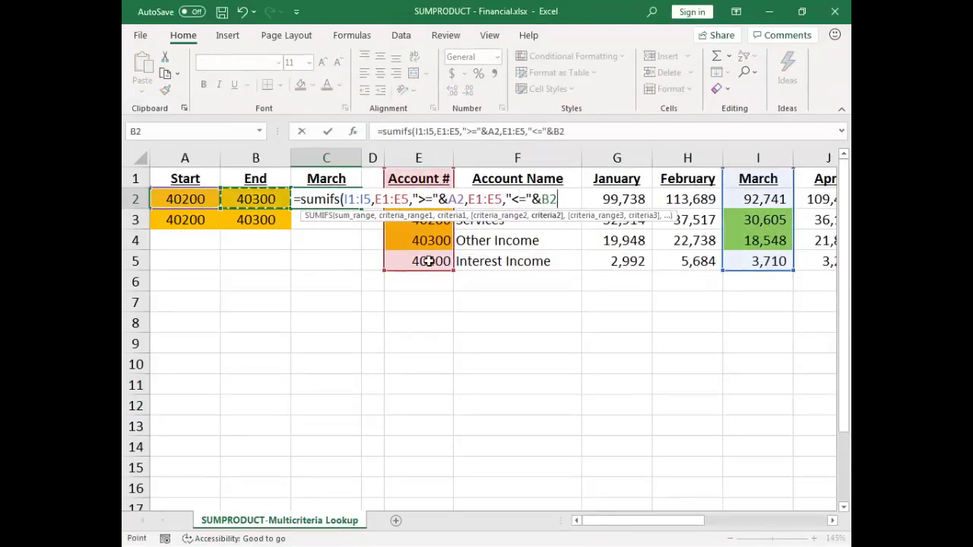
type(")")
key("Return")
- Move the C2 formula note down below the account table so it no longer covers the data
key("Up")
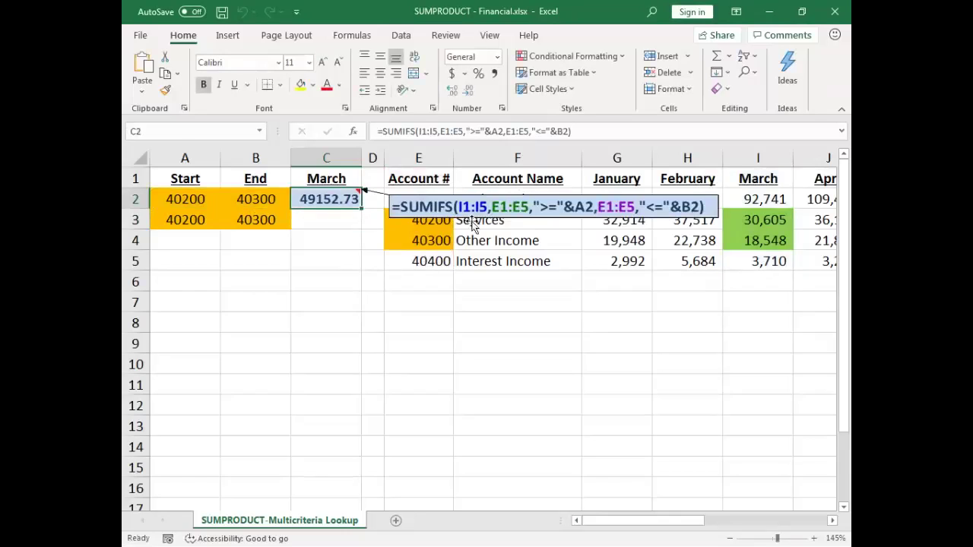
left_click(481, 217)
left_click_drag(481, 217, 490, 308)
- Start a SUMPRODUCT formula in C3 with the first condition array (E2:E5>=A3)
left_click(351, 219)
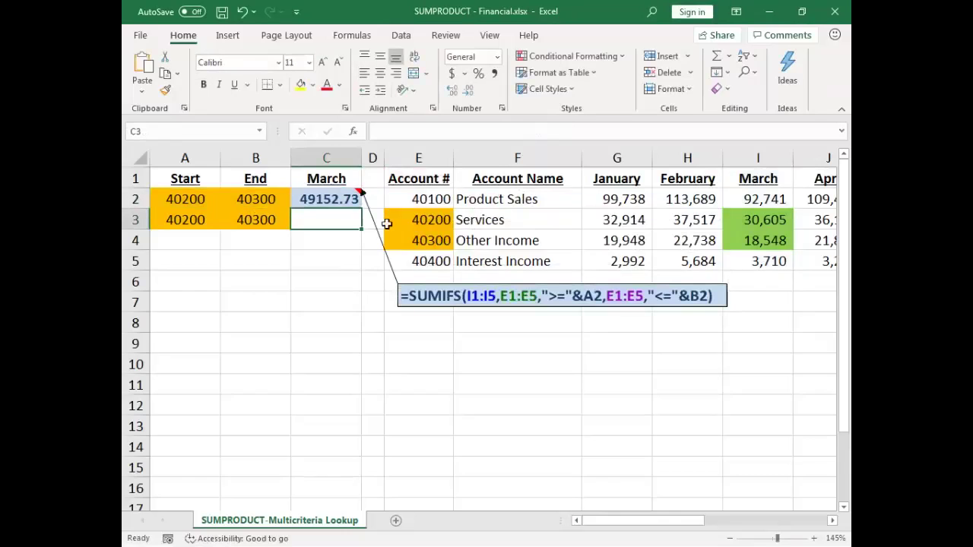
type("=su")
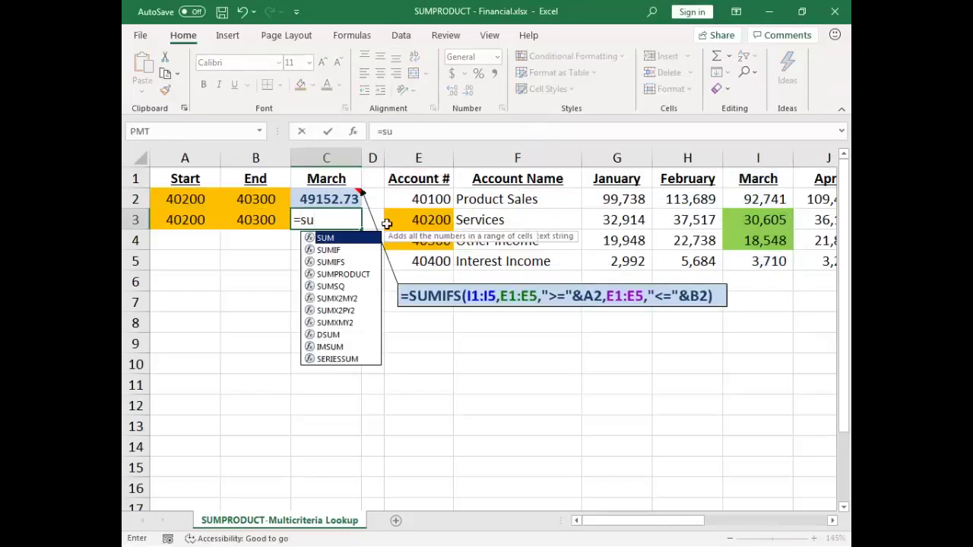
type("mproduct(")
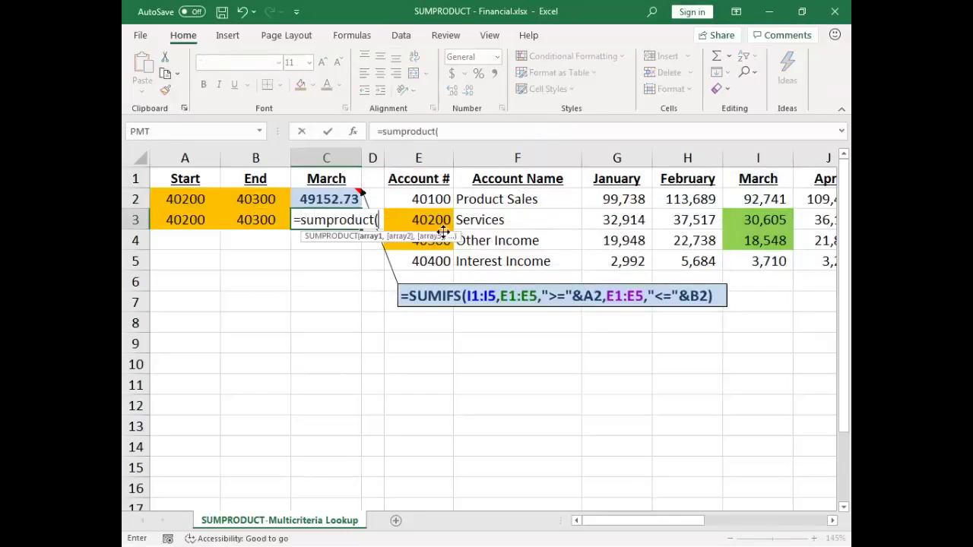
type("(")
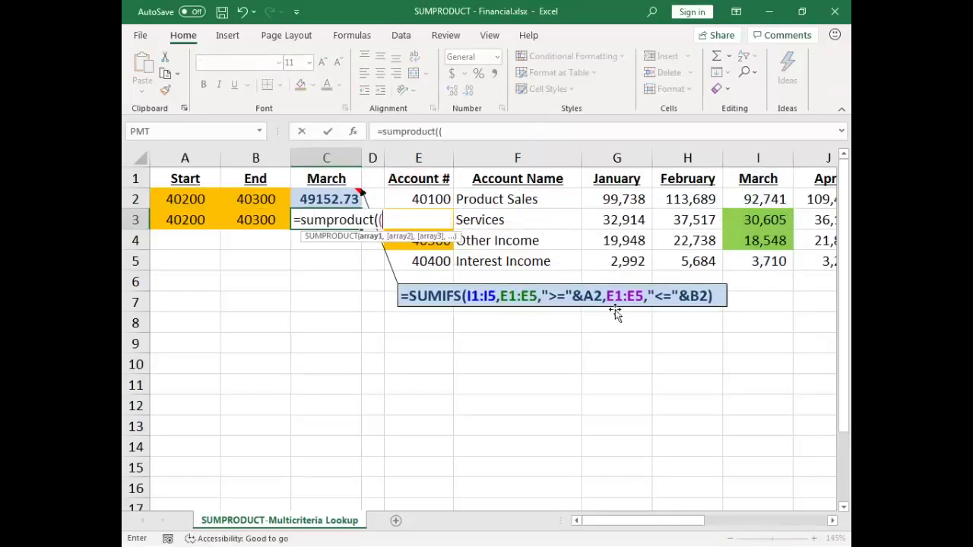
left_click(414, 202)
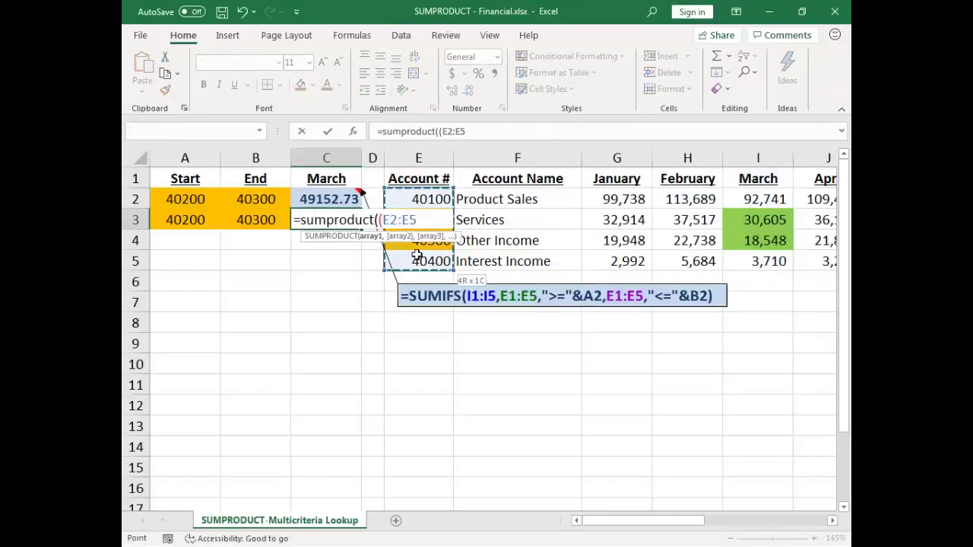
left_click_drag(416, 255, 416, 257)
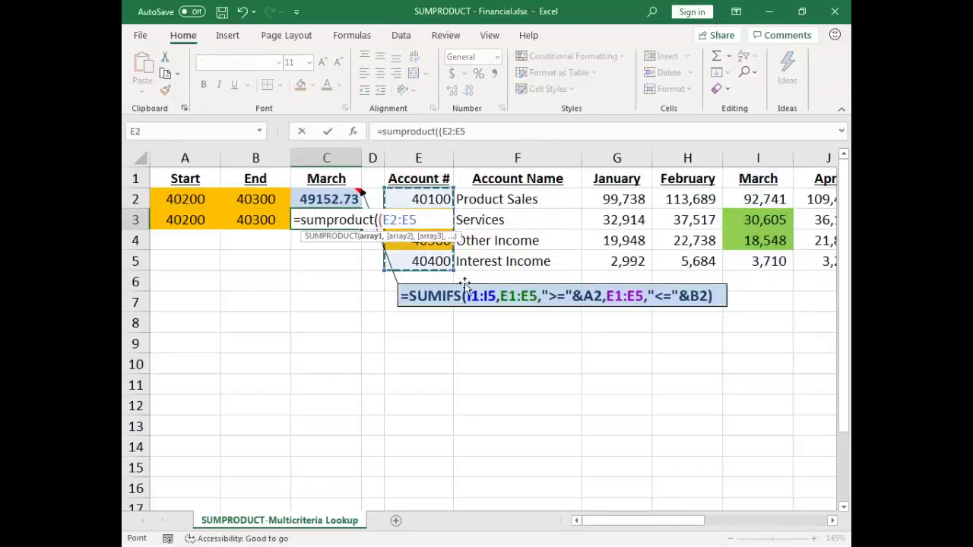
type(">=")
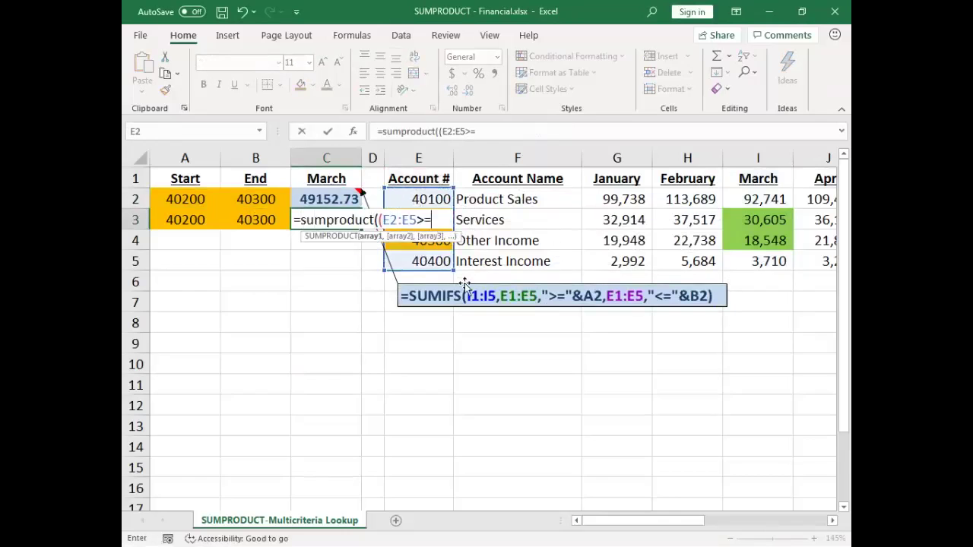
left_click(184, 219)
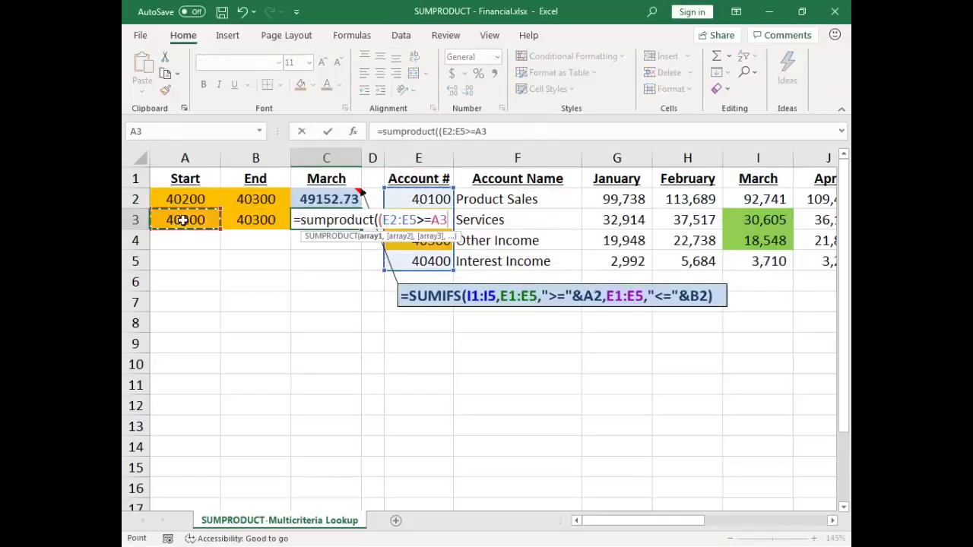
type(")")
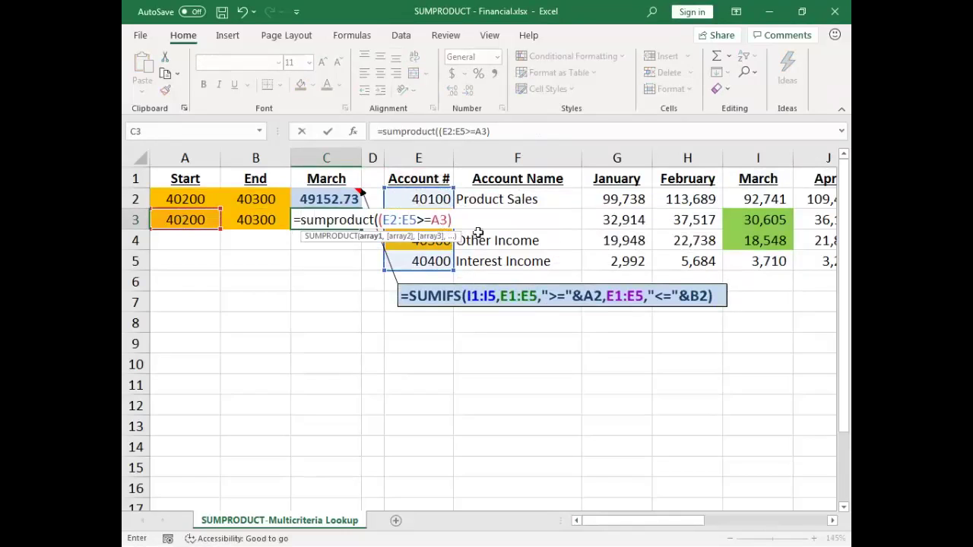
- Multiply the first array in the C3 formula by the second condition array (E2:E5<=B3)
type("*()")
key("BackSpace")
left_click_drag(418, 200, 426, 261)
type("<")
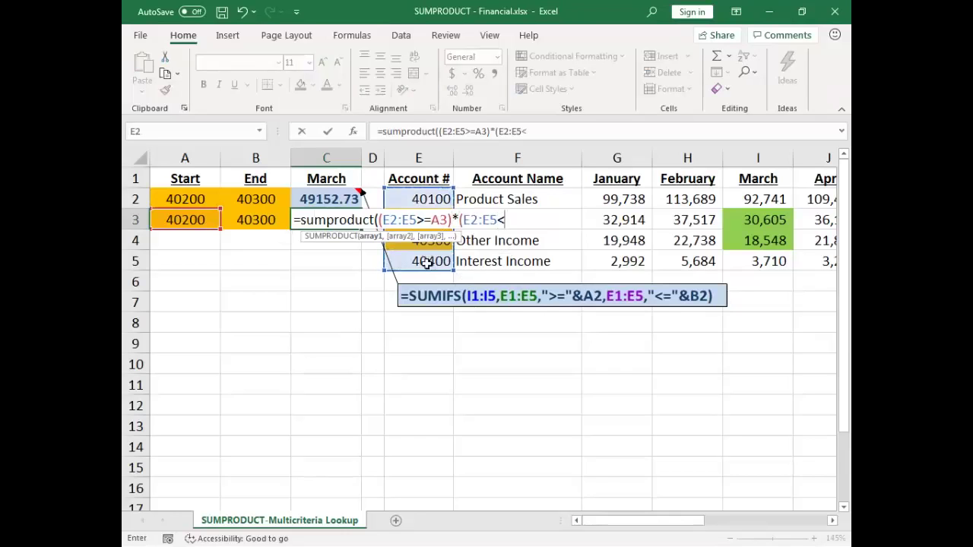
type("=B")
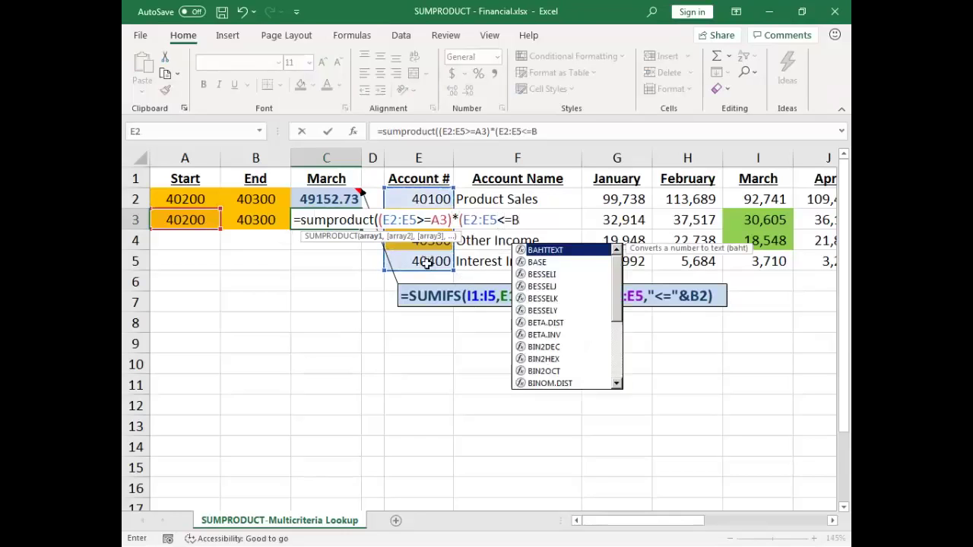
type("3)")
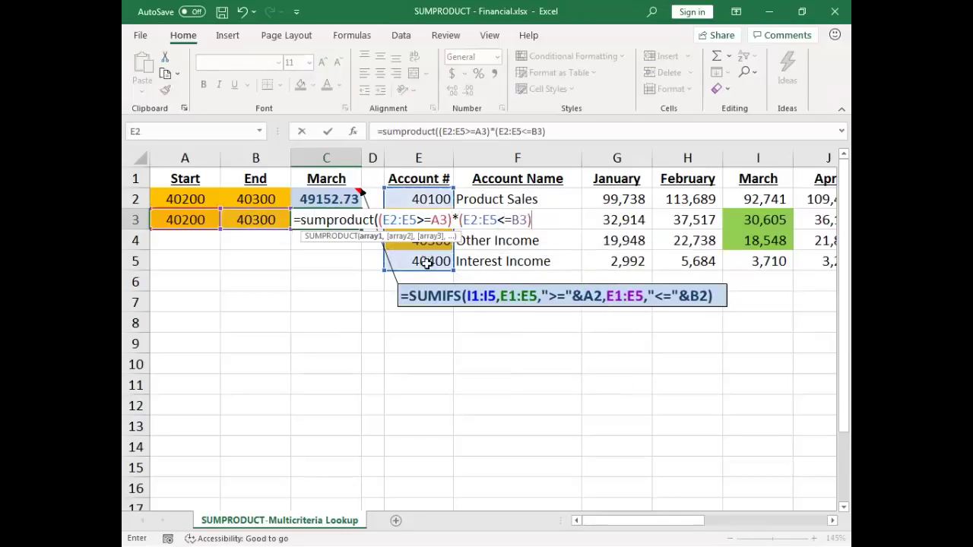
- Complete the C3 SUMPRODUCT formula by multiplying by the March values I2:I5, and enter it
type("*i2:")
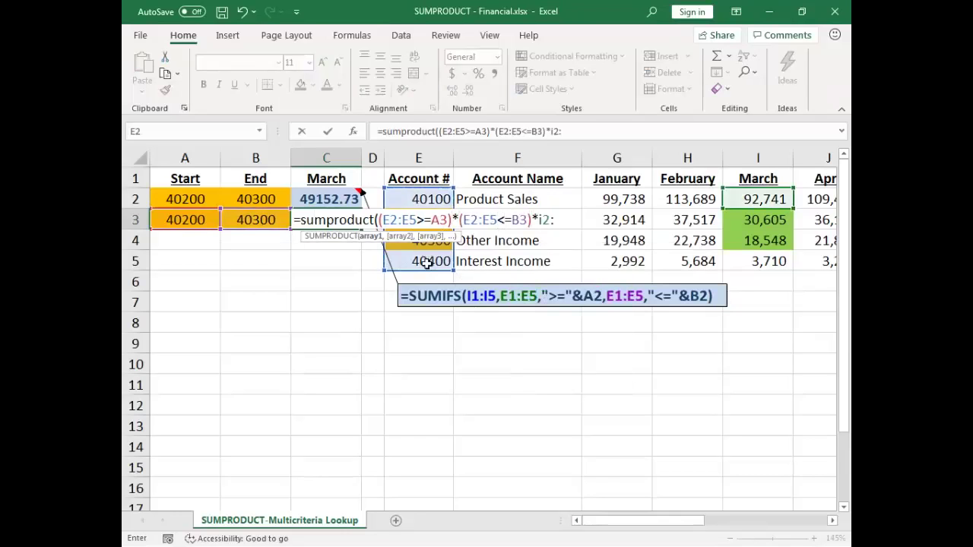
type("i5)")
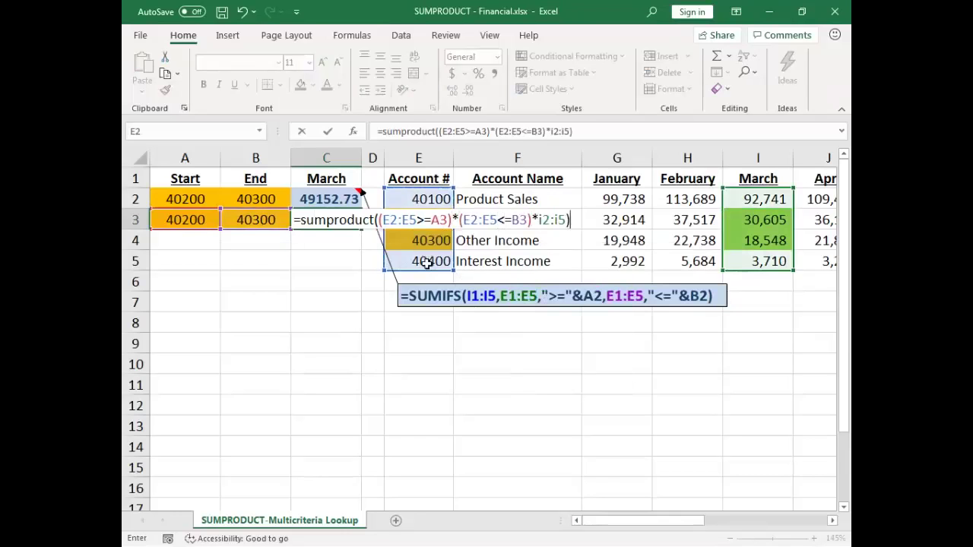
key("Return")
- Move the C3 formula note directly beneath the C2 SUMIFS note
key("Up")
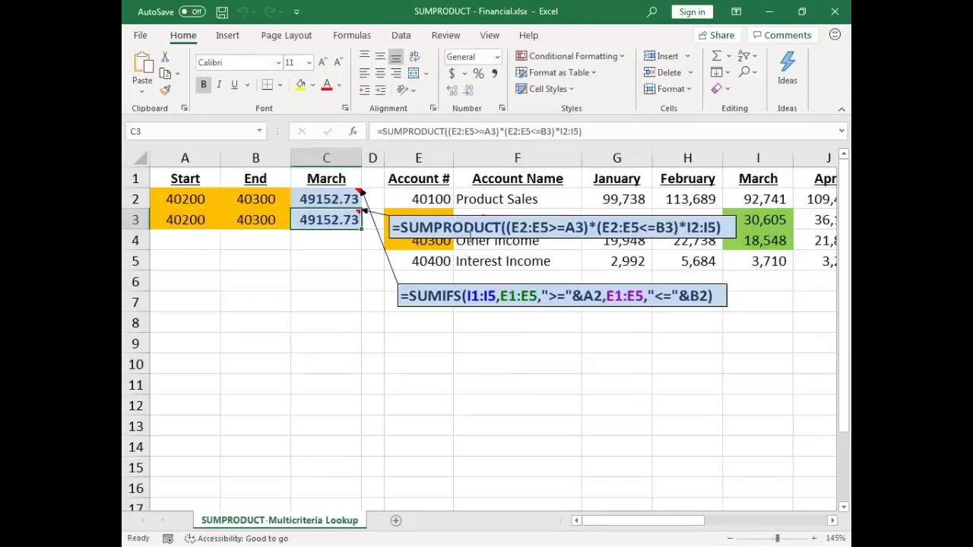
left_click_drag(469, 238, 478, 327)
left_click(519, 387)
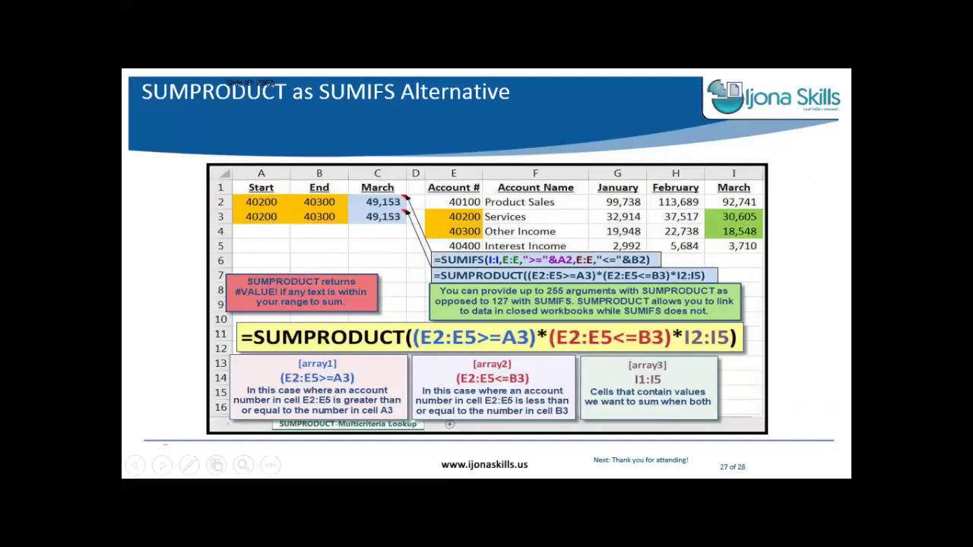
- Switch from the slideshow to Excel and create a new blank workbook
left_click(420, 213)
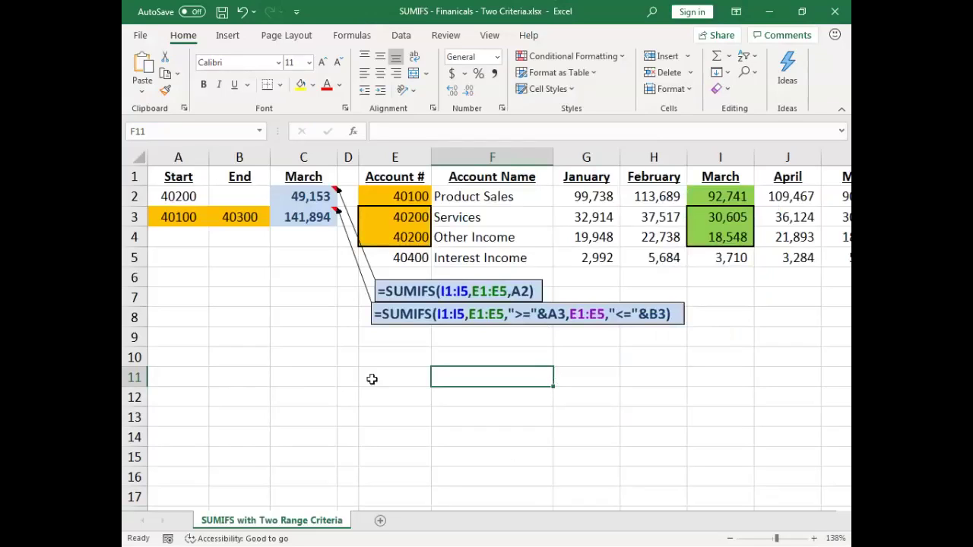
left_click(186, 356)
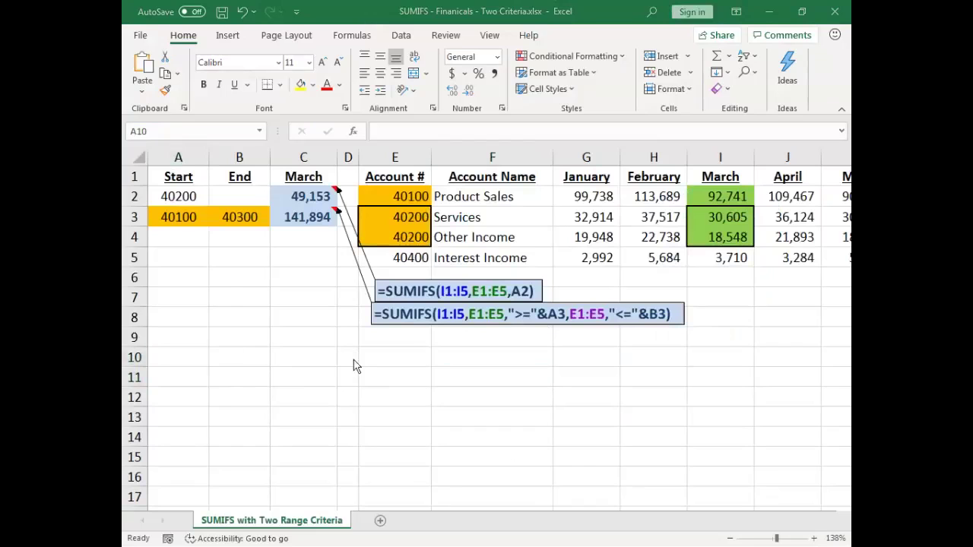
key("ctrl+n")
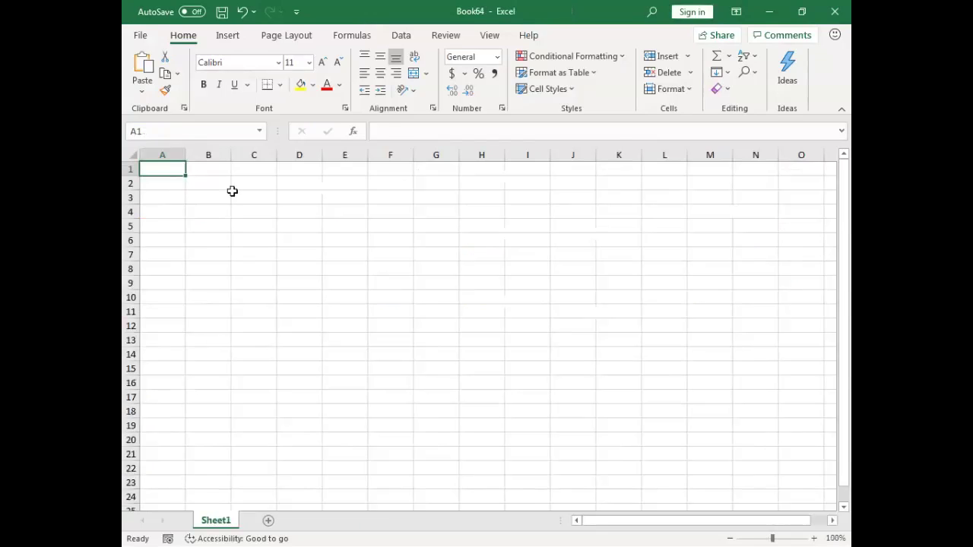
- Fill cells A1:A10 of the new sheet with the value 100
scroll(232, 191, "up", 4)
left_click_drag(206, 177, 186, 388)
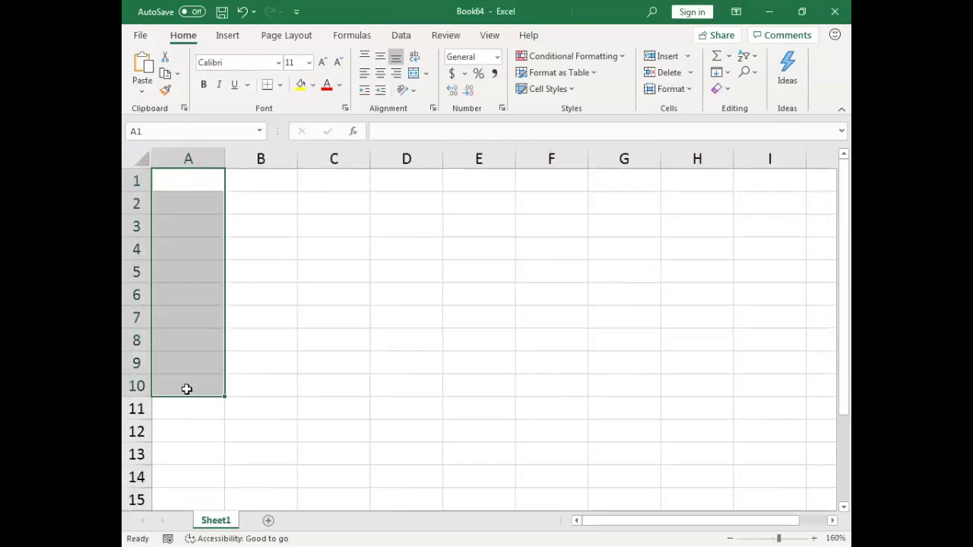
type("100")
key("ctrl+Return")
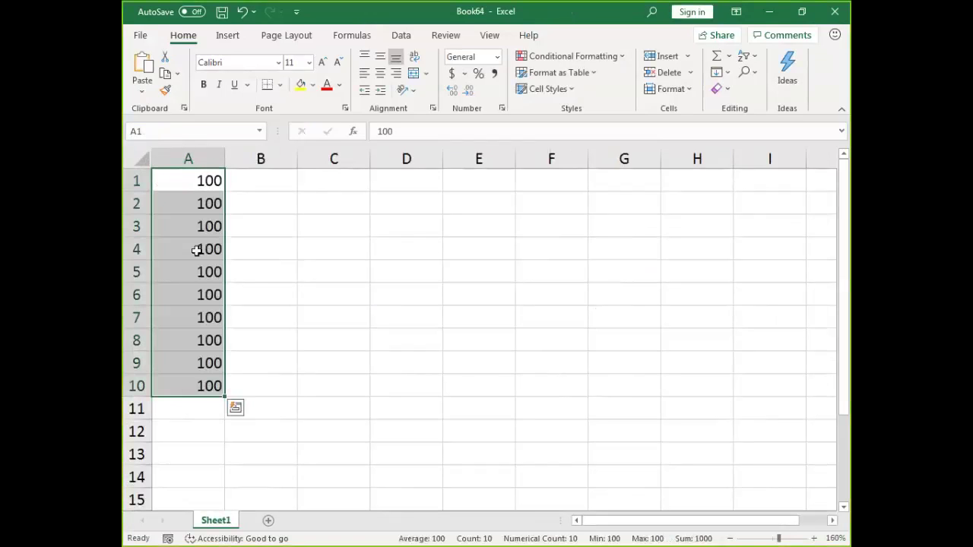
- Replace the values in A4:A6 with 500
left_click_drag(196, 250, 190, 286)
type("5")
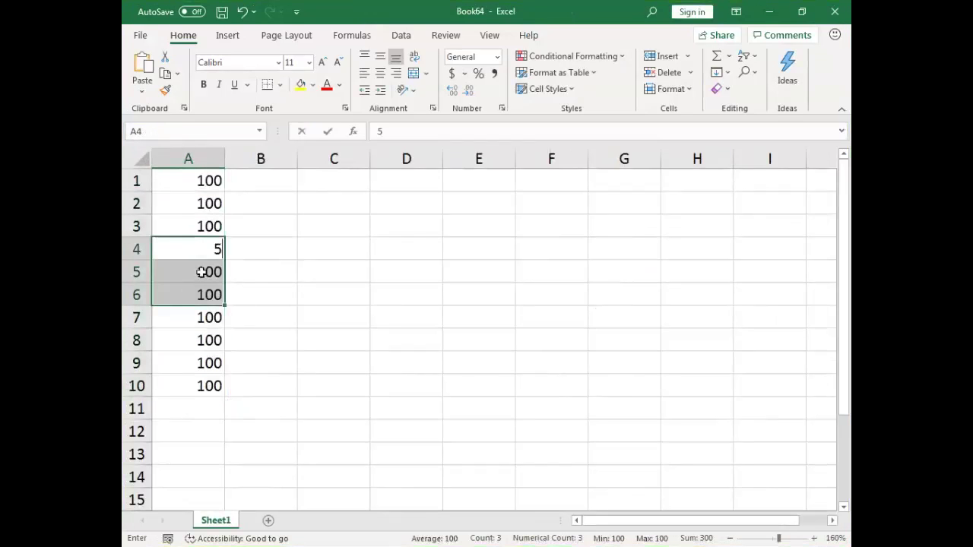
type("00")
key("ctrl+Return")
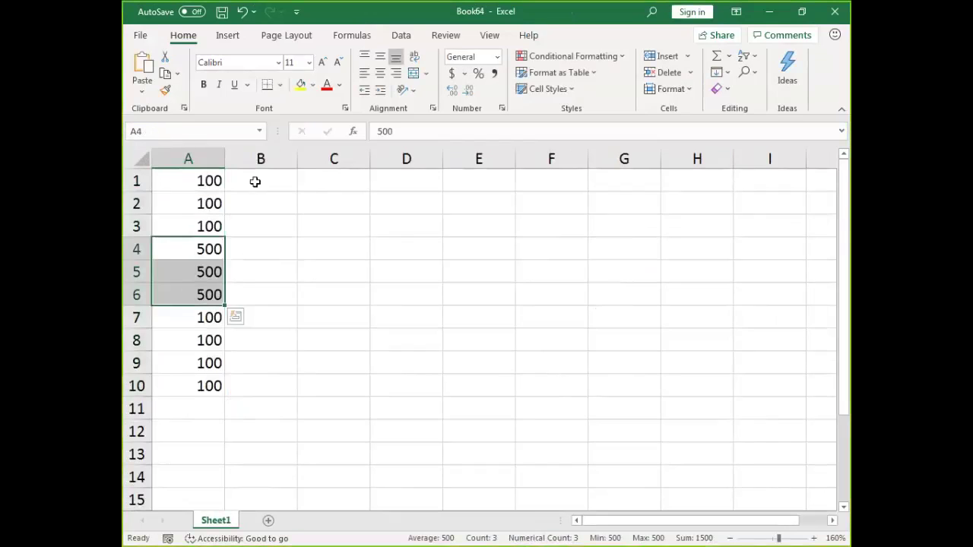
- Fill B1:B10 with random whole numbers using =RANDBETWEEN(1000,5000)
left_click_drag(255, 181, 256, 384)
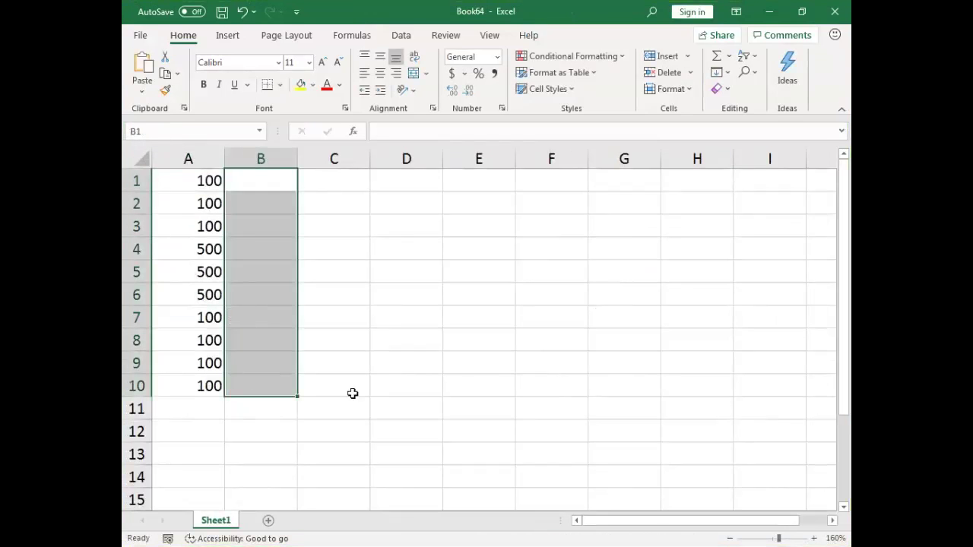
type("=rand")
key("Down")
key("Down")
key("Tab")
type("1")
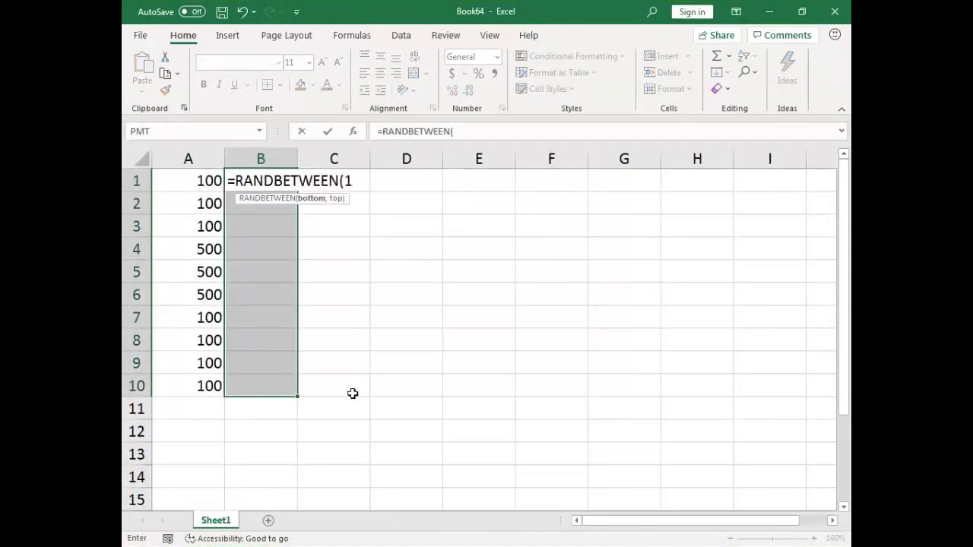
type("000,")
key("BackSpace")
key("BackSpace")
type("00,5000)")
key("ctrl+Return")
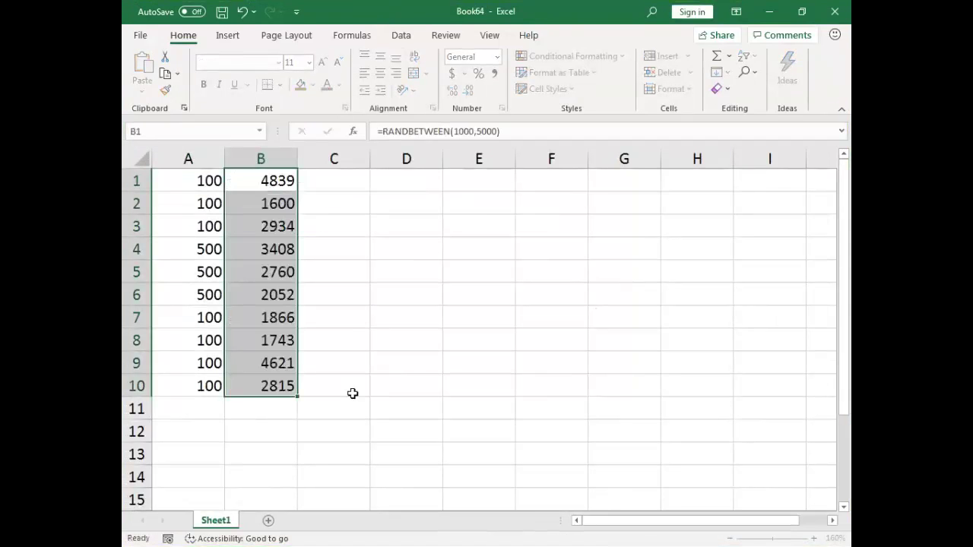
- Try to replace the random-number formulas in B1:B10 with their static values
key("ctrl+c")
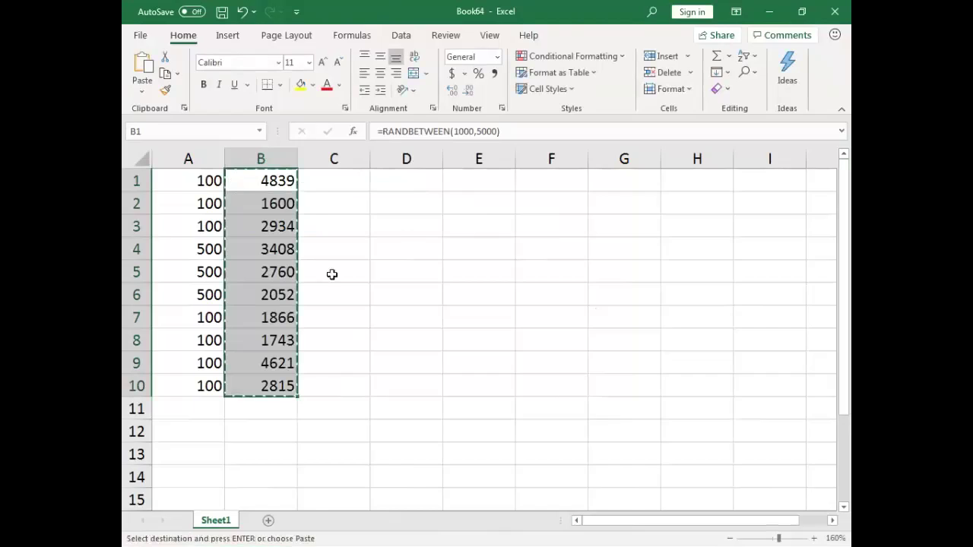
right_click(294, 268)
left_click(407, 272)
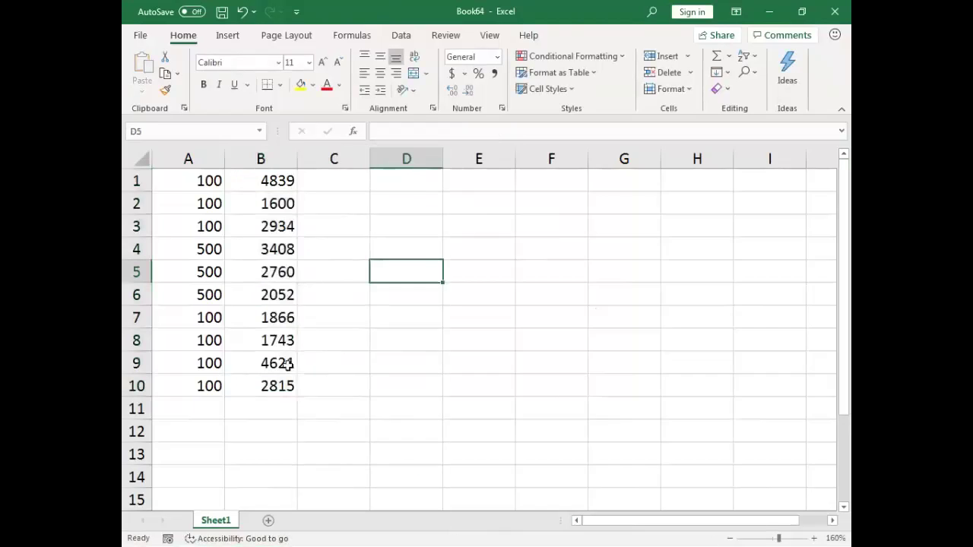
- Total the random amounts in B11 with =SUM(B1:B10)
left_click(278, 408)
key("alt+equal")
key("Return")
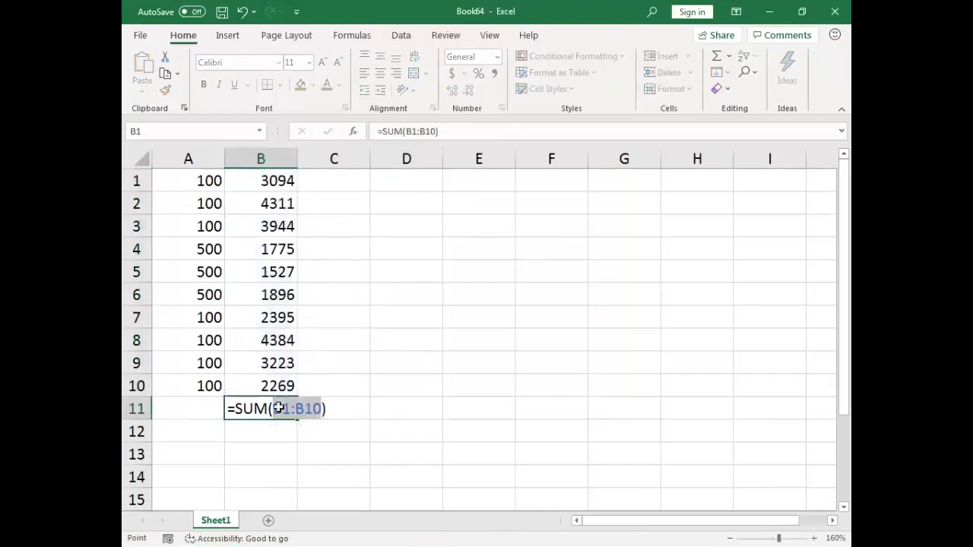
- Convert the random-number formulas in B1:B10 to fixed values by copying them and pasting values in place
left_click_drag(274, 180, 282, 383)
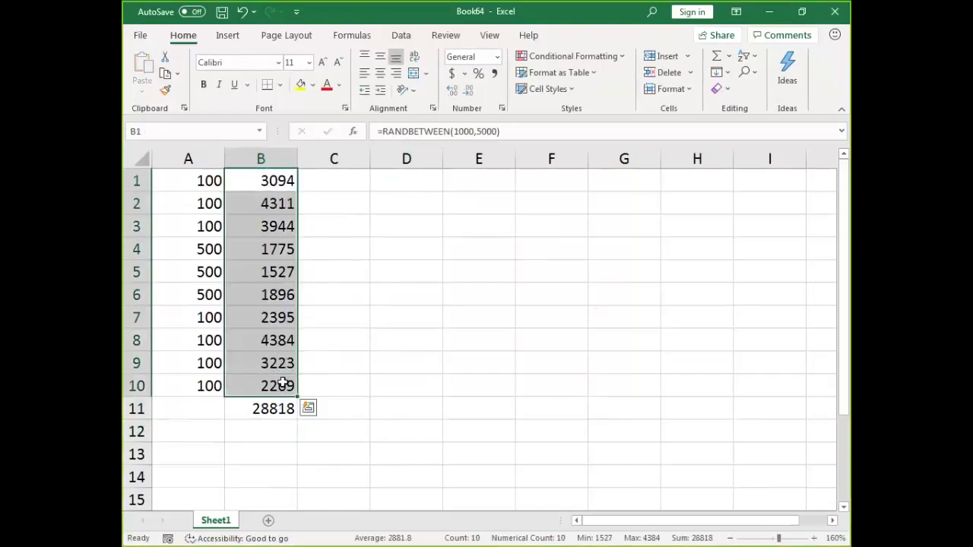
key("ctrl+c")
right_click(282, 376)
left_click(343, 220)
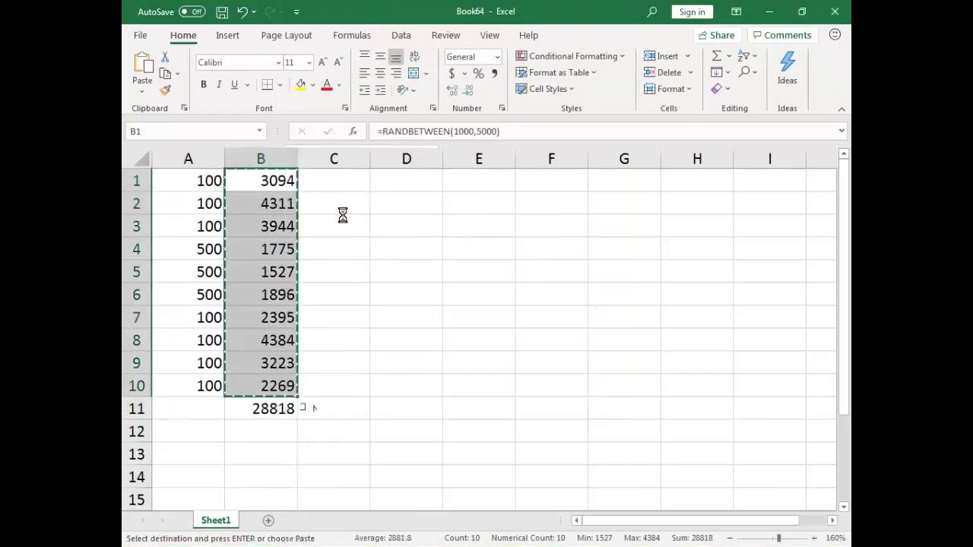
key("Escape")
left_click(276, 409)
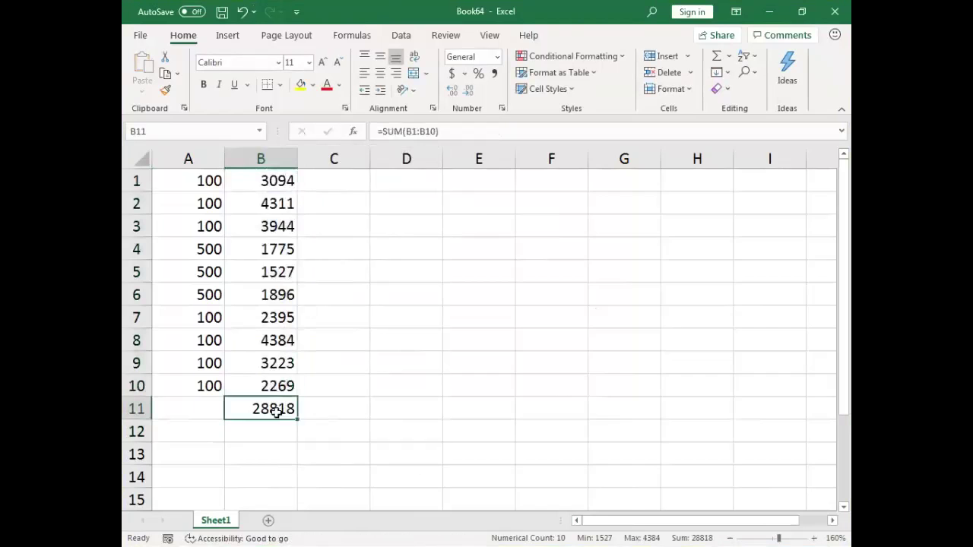
- Enter =SUMIF(A1:A10,100,B1:B10) in D3 and attach a highlighted note showing its formula
left_click_drag(202, 251, 206, 284)
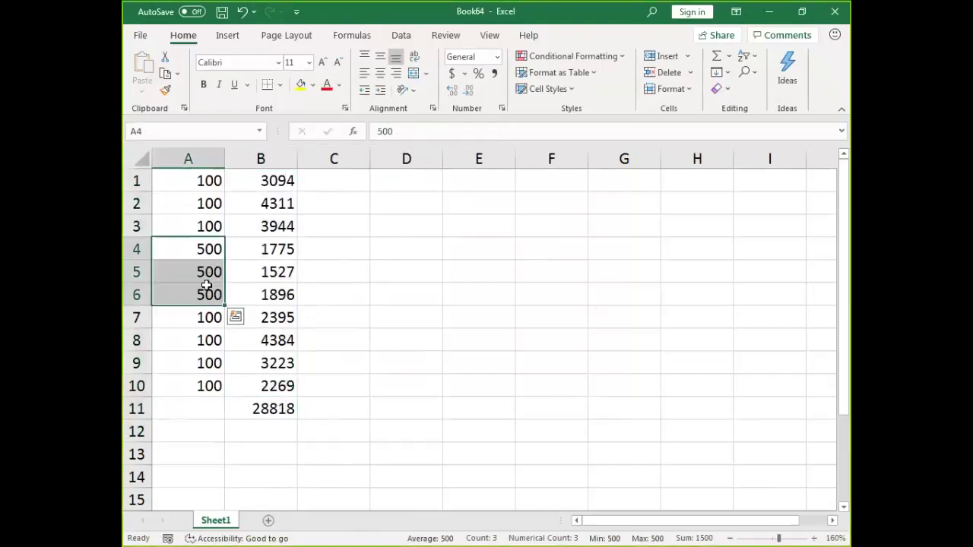
left_click(402, 225)
type("=")
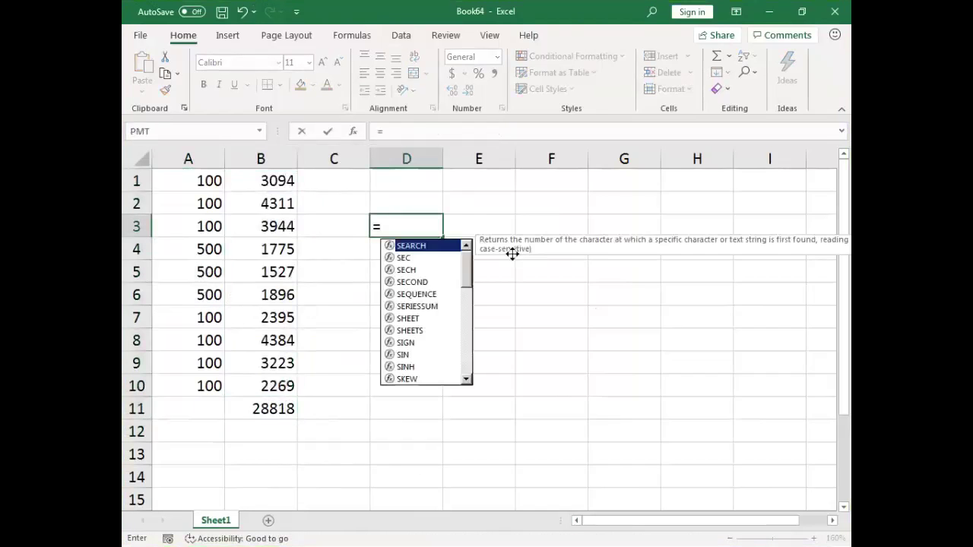
type("sumif(")
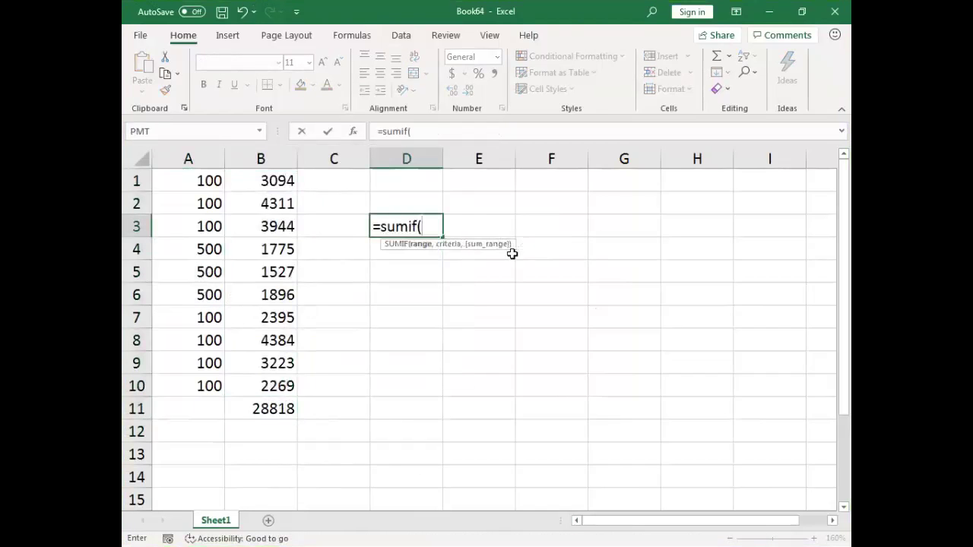
left_click_drag(180, 180, 194, 386)
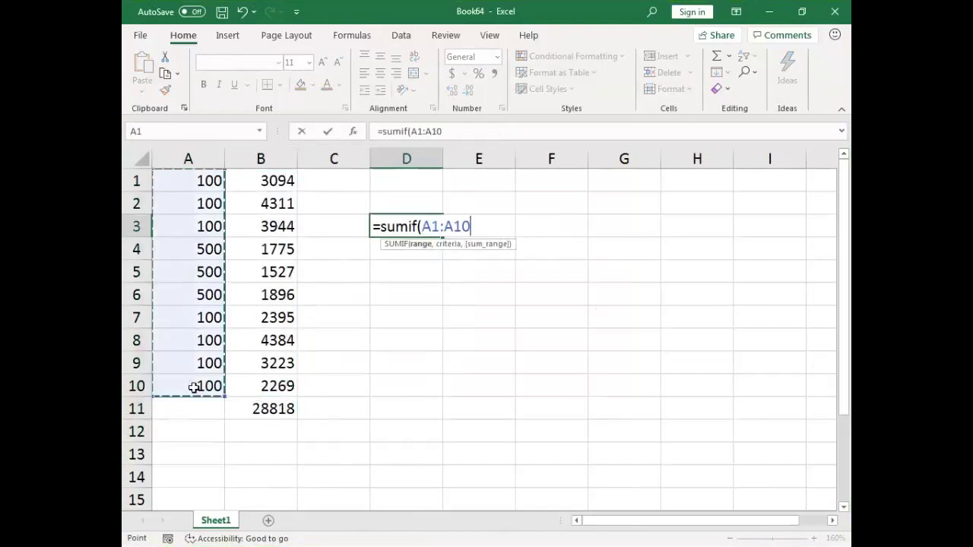
type(",100,")
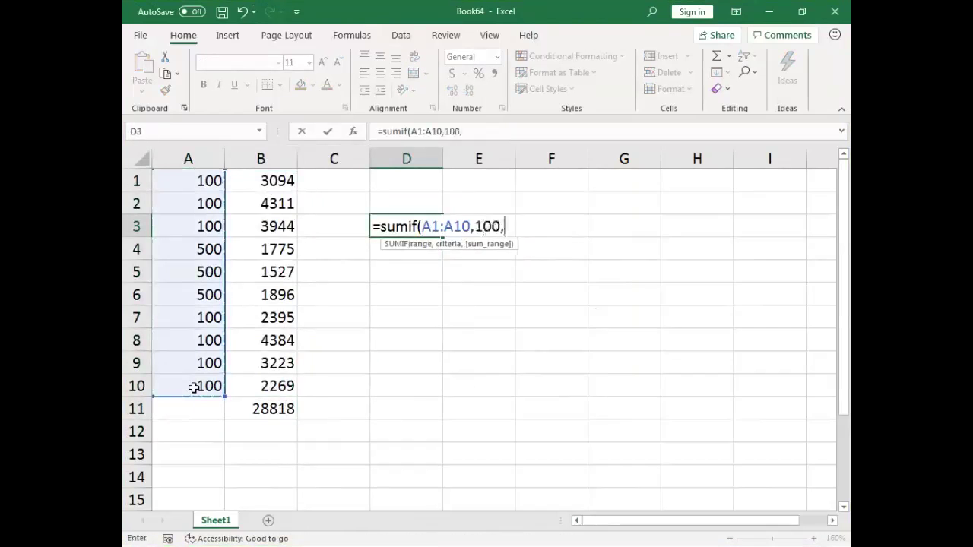
left_click_drag(290, 181, 288, 377)
type(")")
key("Return")
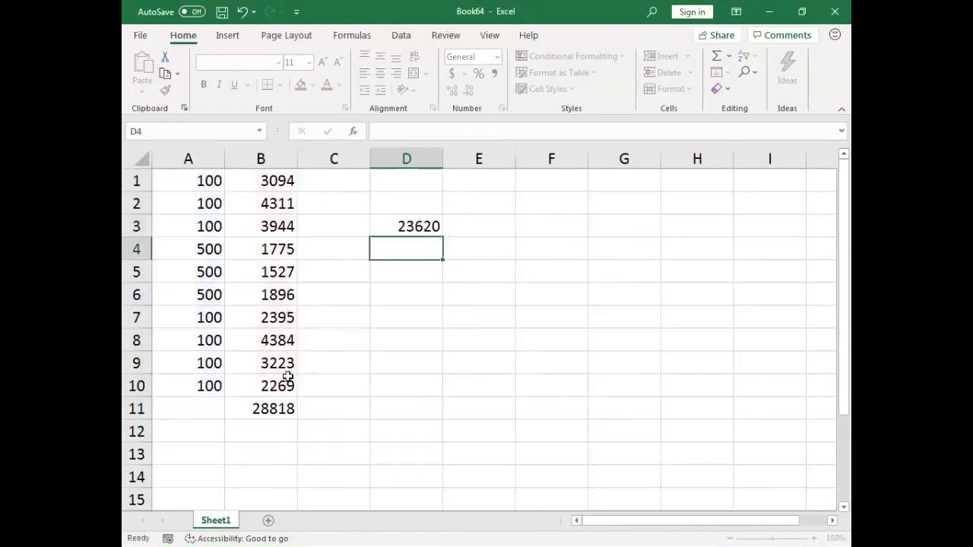
key("Up")
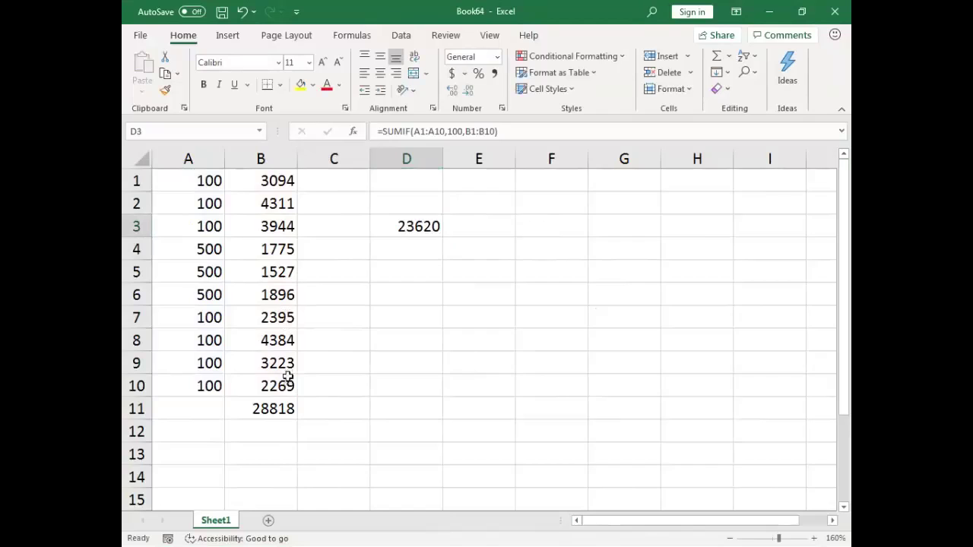
- Enter =SUMIF(A1:A10,"<>500",B1:B10) in D4 and attach a highlighted note showing its formula
key("Down")
type("=")
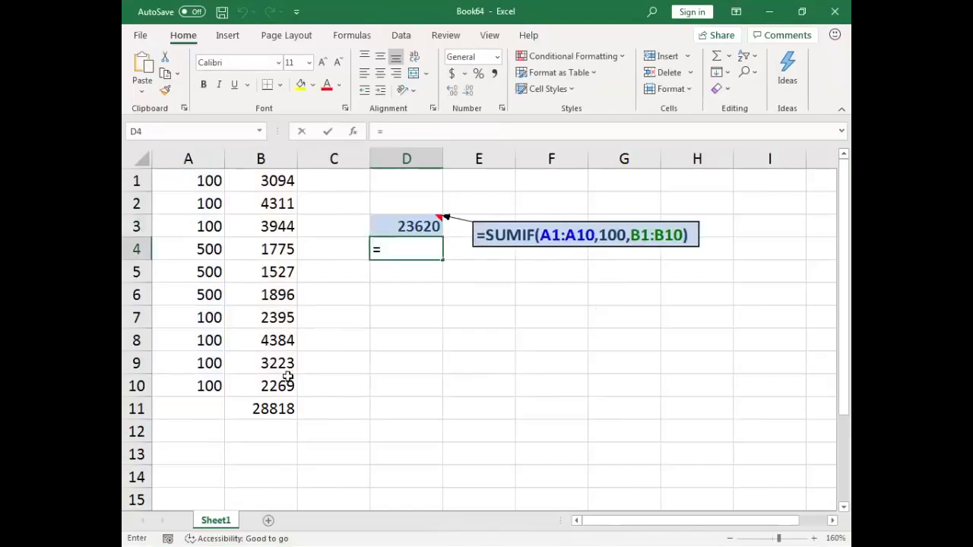
type("sumif(")
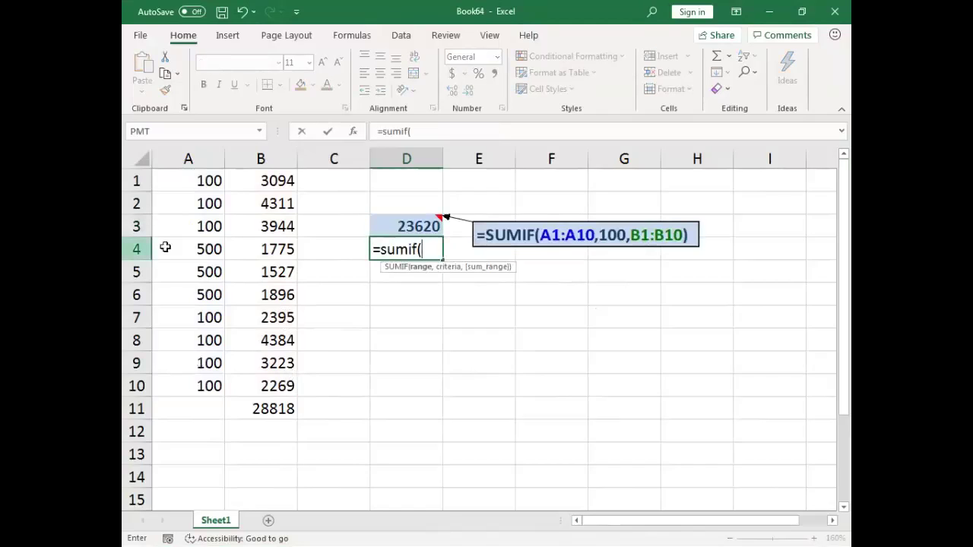
left_click_drag(190, 178, 194, 373)
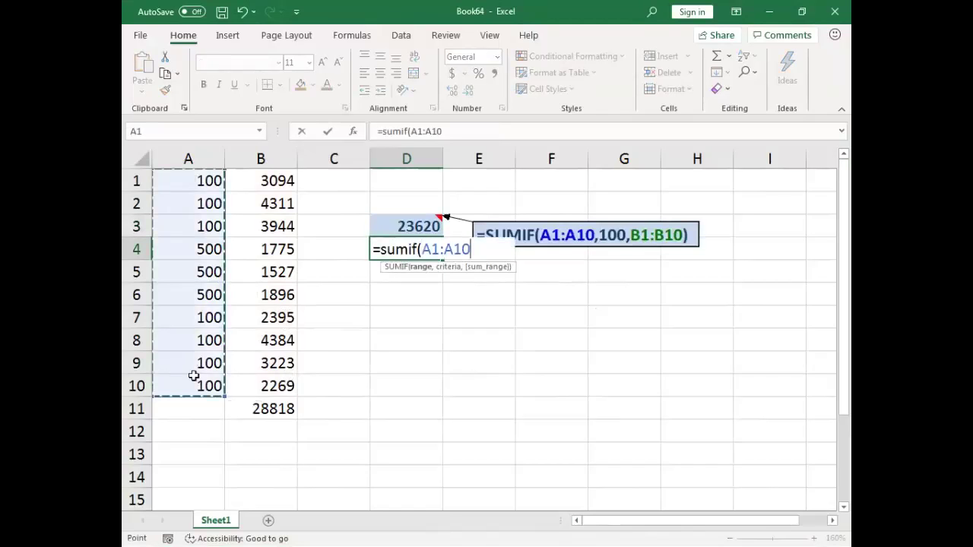
type(",\"<>")
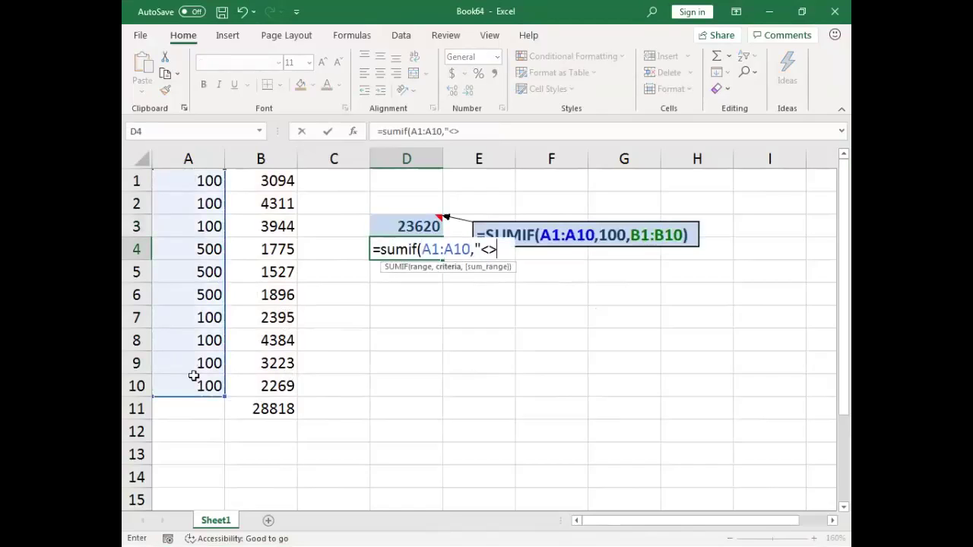
type("\"")
key("BackSpace")
type("0,\"<>")
type("5")
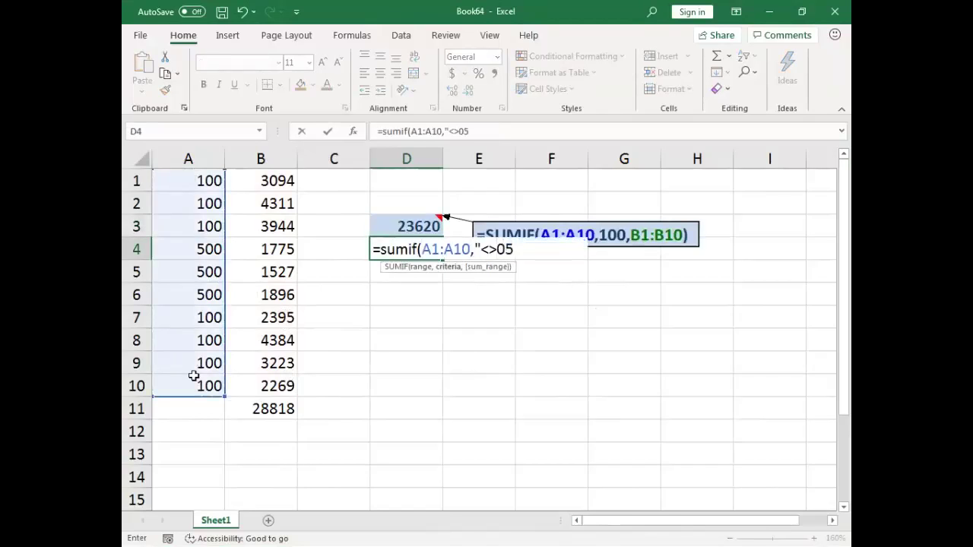
key("BackSpace")
key("BackSpace")
type("500\",")
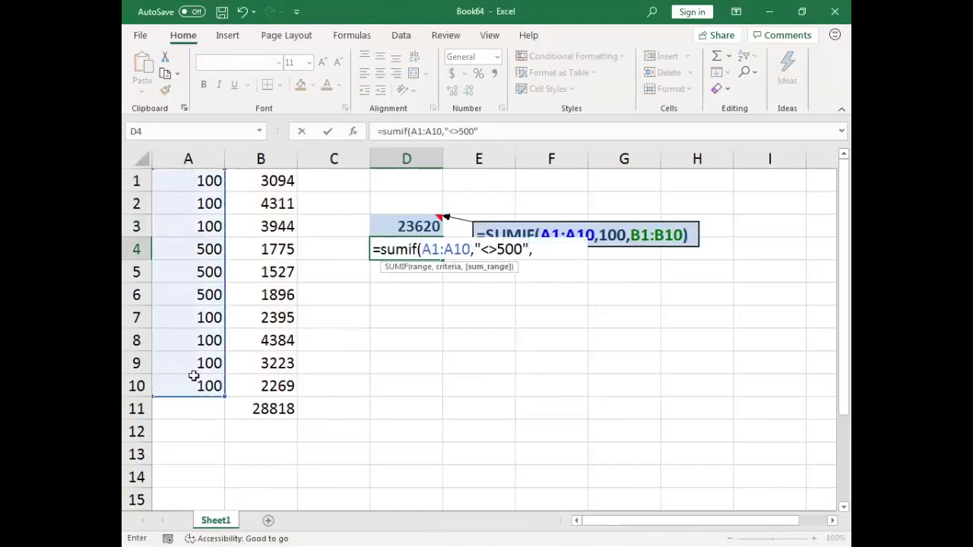
left_click_drag(255, 176, 258, 385)
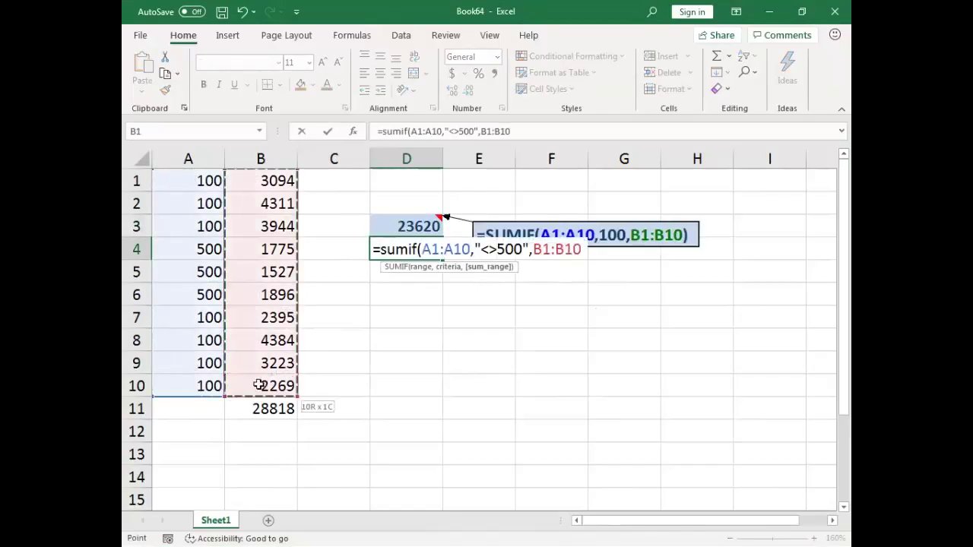
type(")")
key("Return")
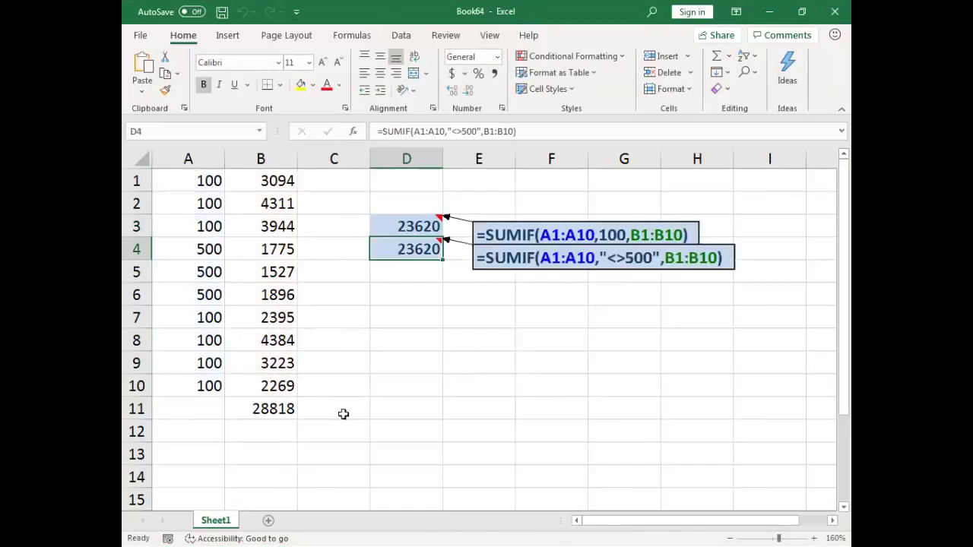
- Enter the exclusion criterion 500 in cell D6
left_click(402, 298)
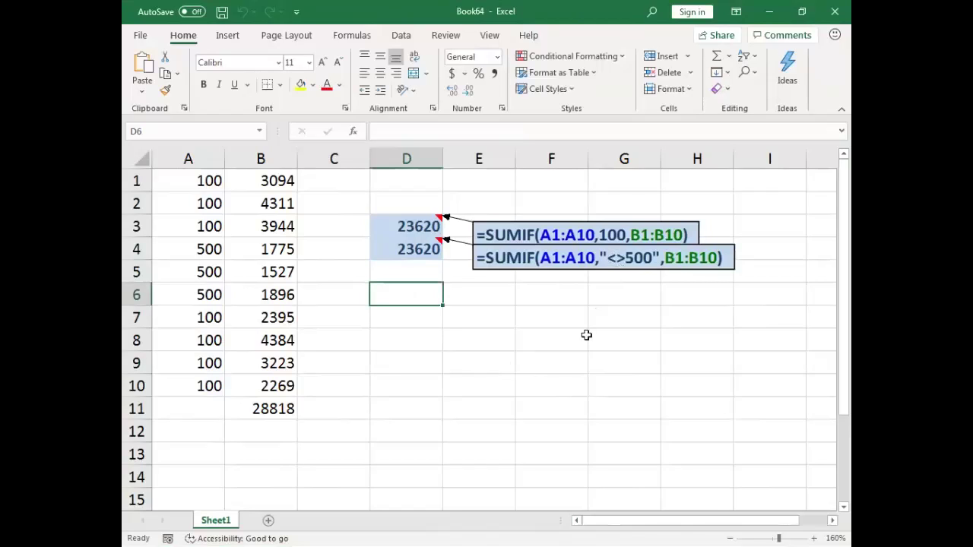
type("500")
key("Return")
- Enter =SUMIF(A1:A10,"<>"&D6&B1:B10) in E6, joining the not-equal operator to the criterion cell
key("Up")
key("Right")
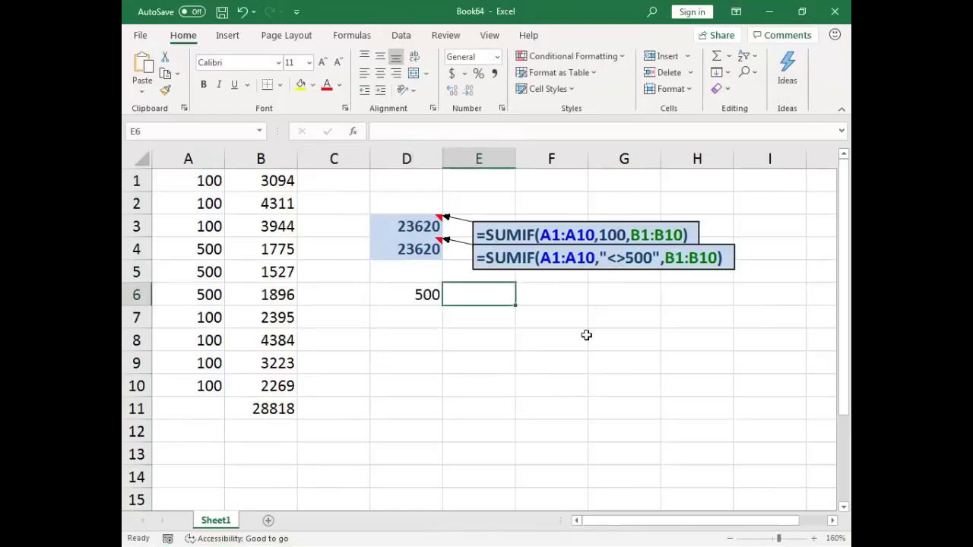
type("=sumifs")
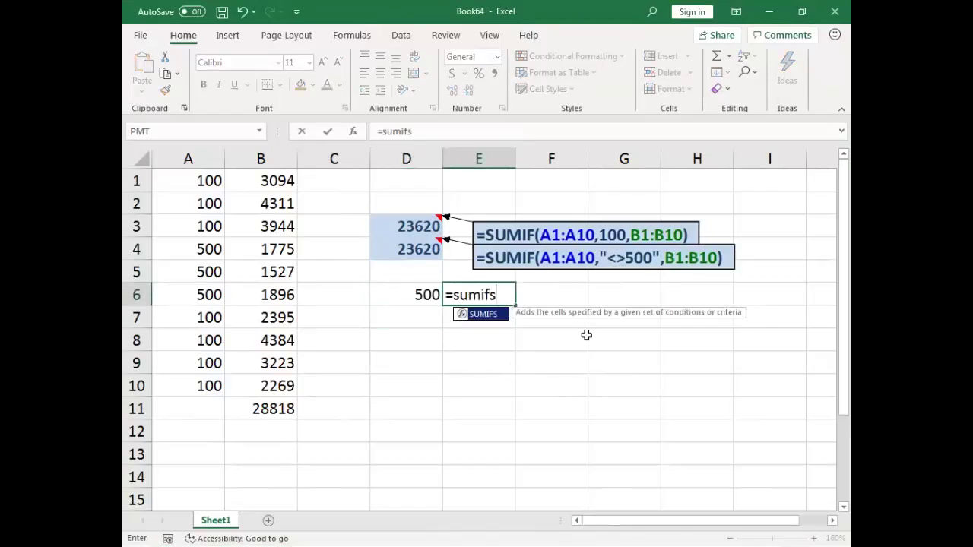
key("BackSpace")
type("(")
left_click_drag(190, 178, 191, 389)
type(",")
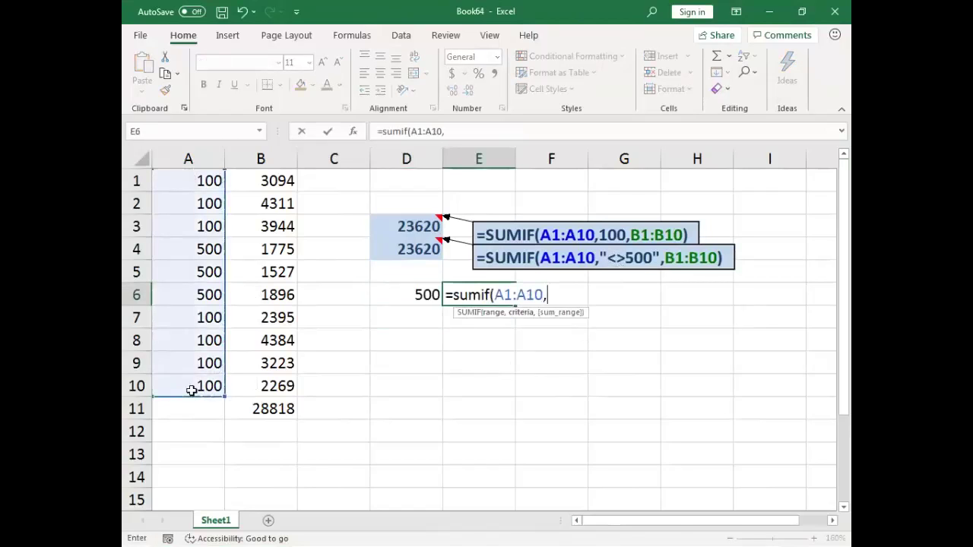
type("\"<>\"&")
key("Left")
key("Left")
key("Right")
type("&")
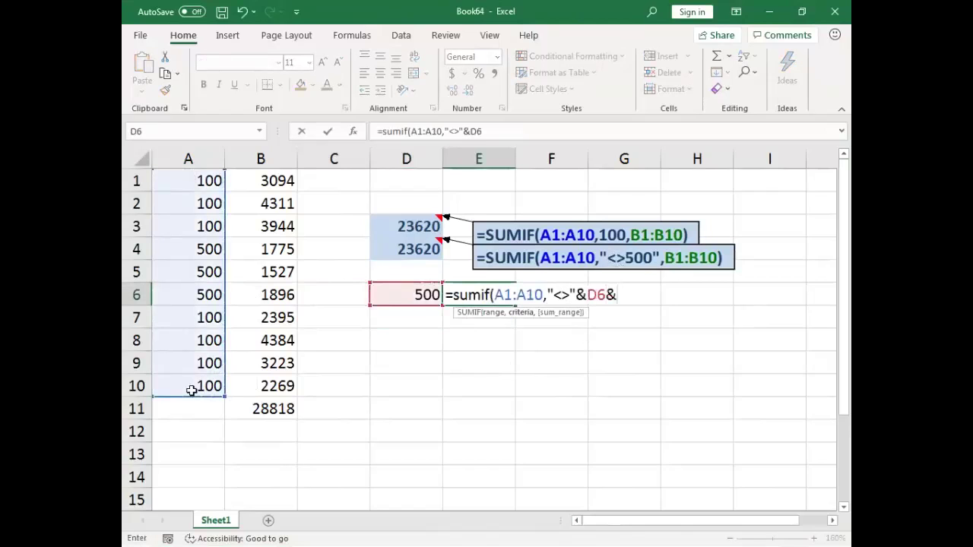
left_click_drag(258, 183, 264, 386)
type(")")
key("Return")
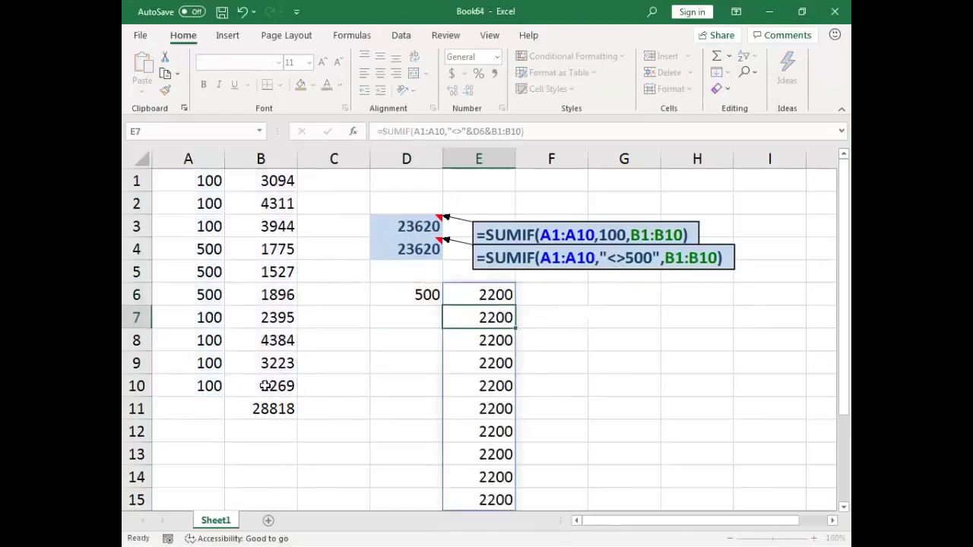
- Correct the E6 formula to =SUMIF(A1:A10,"<>"&D6,B1:B10) and attach a highlighted note showing it
key("Up")
key("F2")
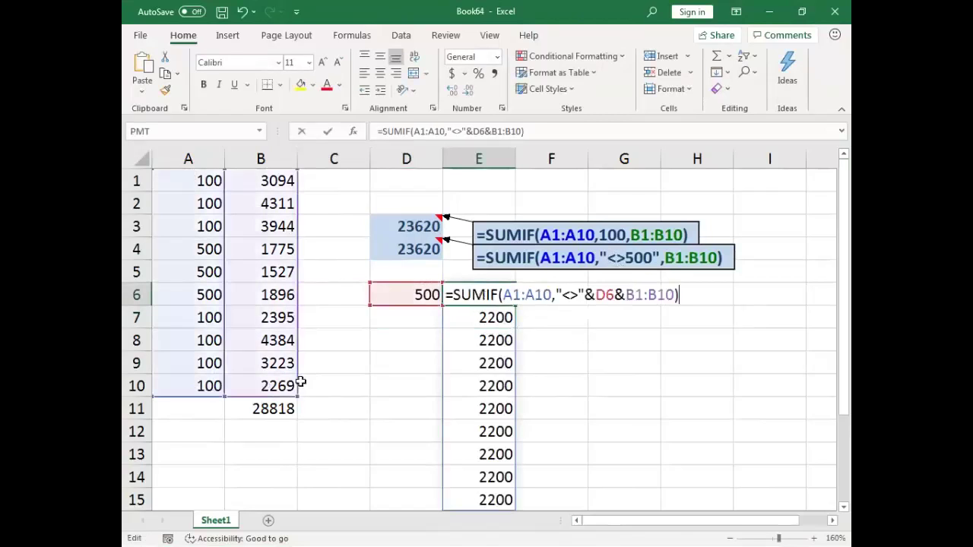
key("Left")
key("Left")
key("Left")
key("Left")
key("Left")
key("Left")
key("Left")
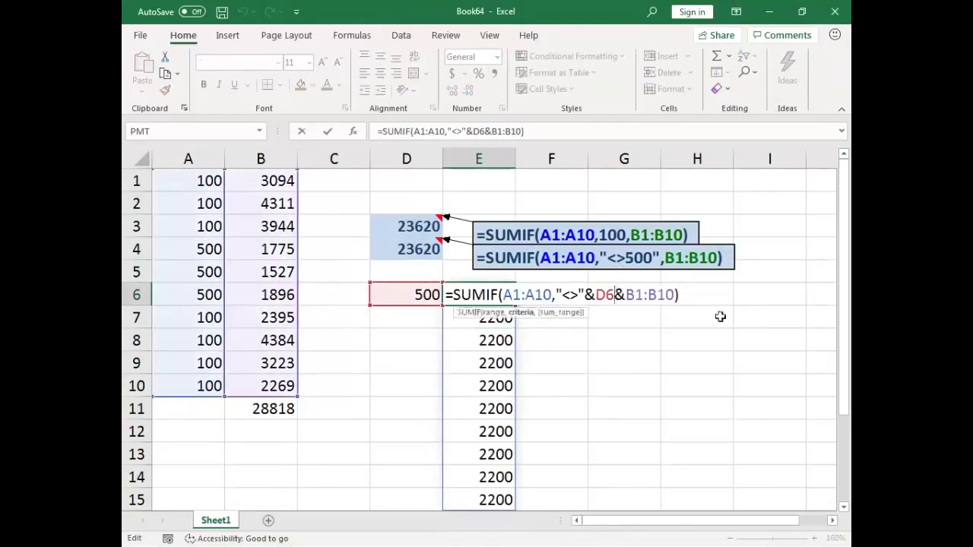
key("BackSpace")
type(",")
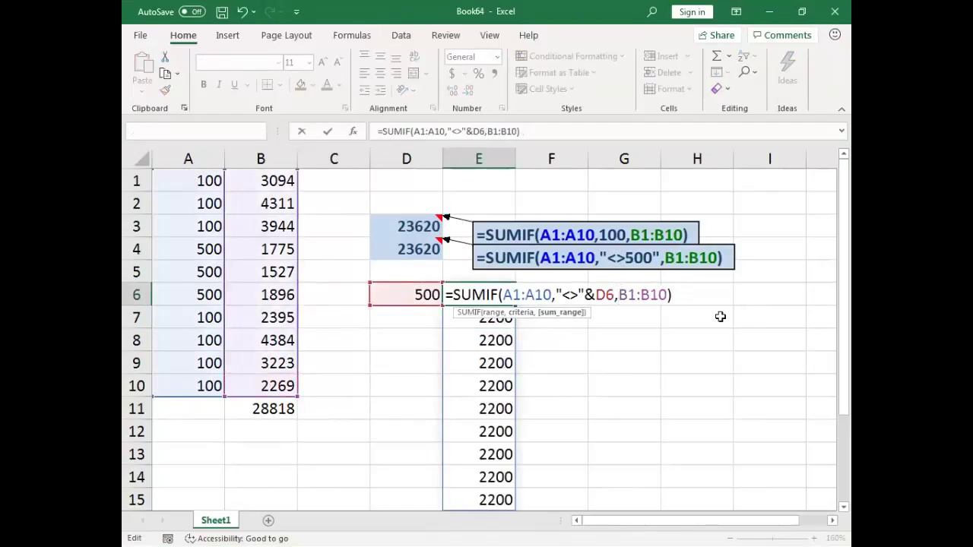
key("Return")
key("Up")
key("ctrl+shift+f")
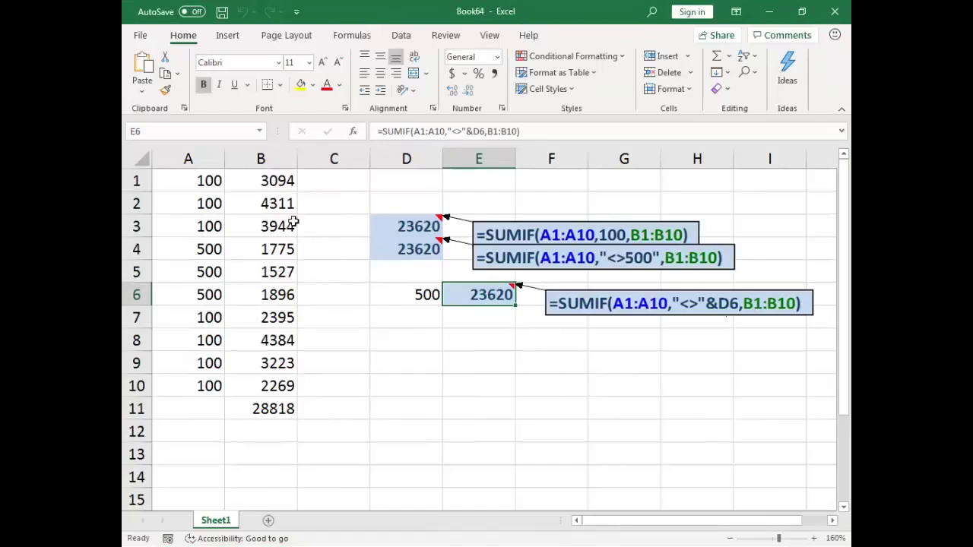
- Fill cells B3:B5 with yellow
left_click_drag(272, 226, 271, 271)
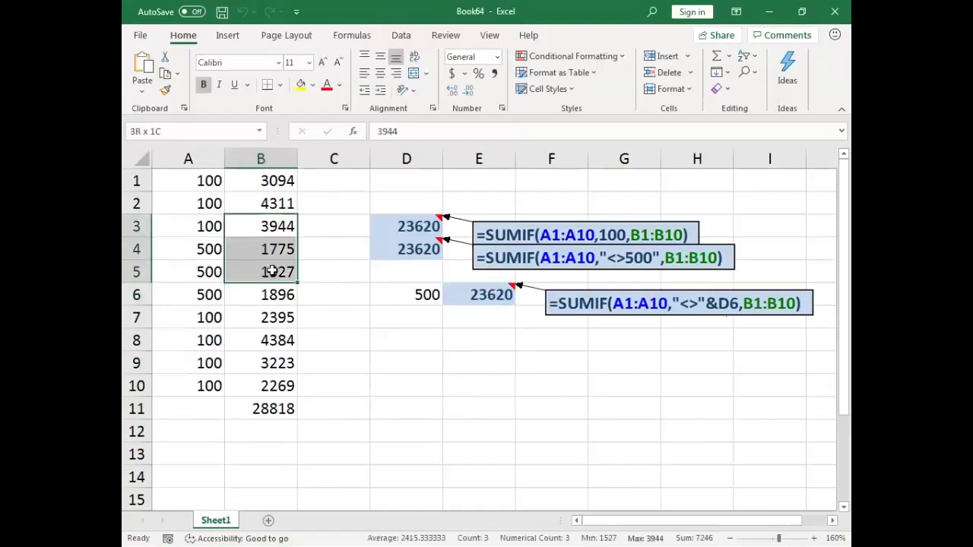
left_click(300, 84)
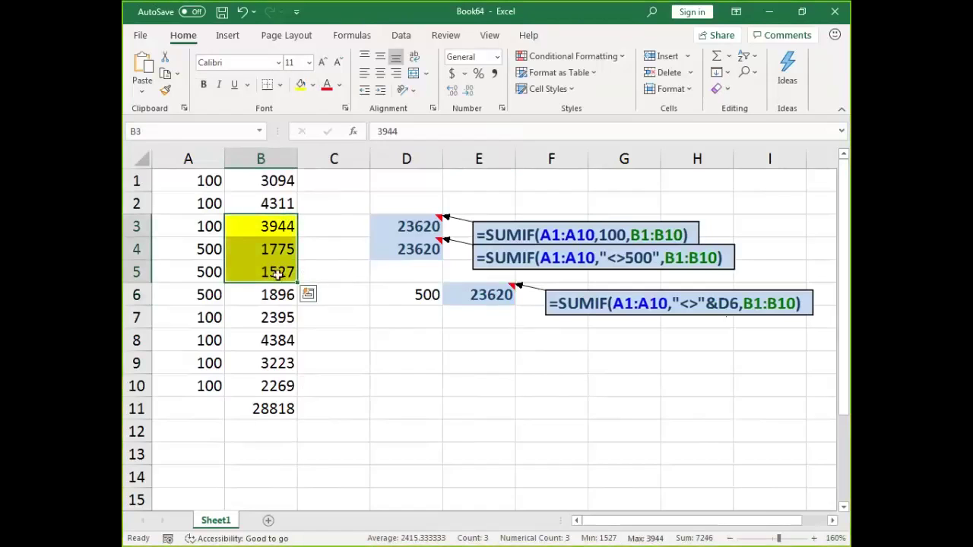
left_click_drag(272, 227, 272, 266)
left_click(312, 278)
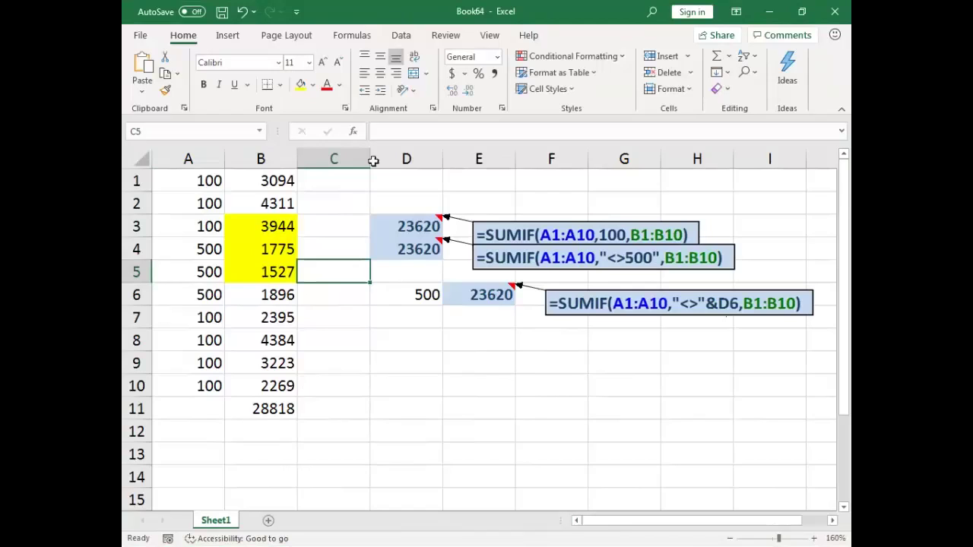
- Insert a blank column before column C and delete it again, and undo the yellow fill on B3:B5
left_click(348, 156)
key("ctrl+shift+plus")
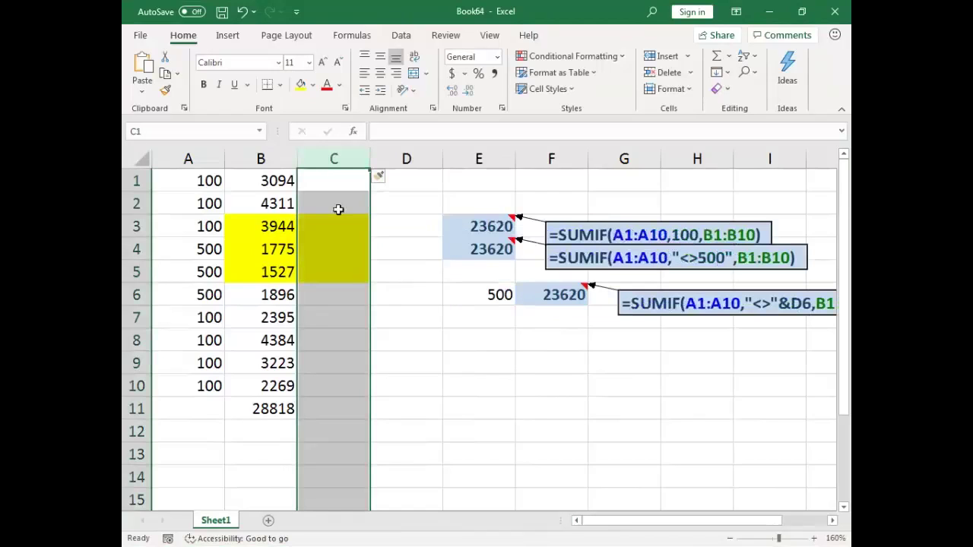
key("ctrl+minus")
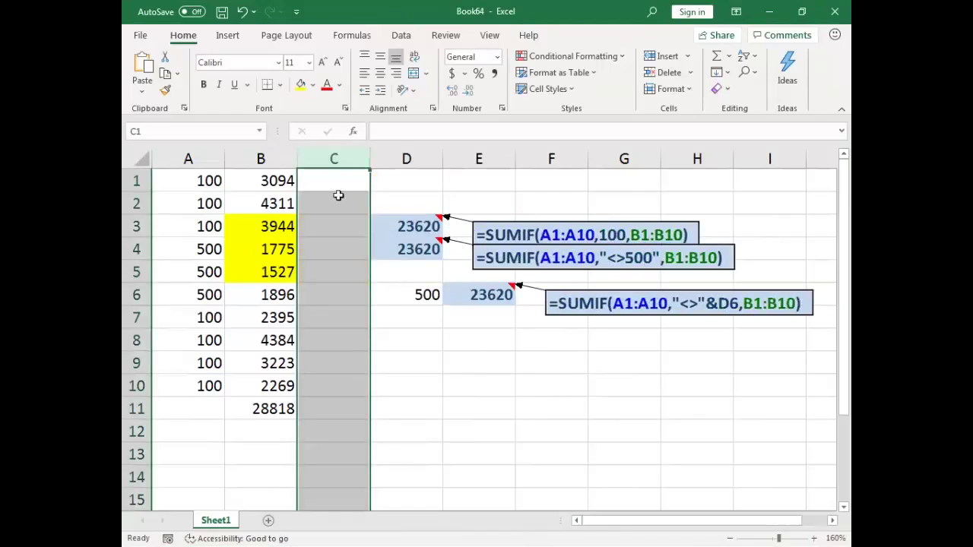
left_click_drag(251, 220, 258, 272)
key("ctrl+z")
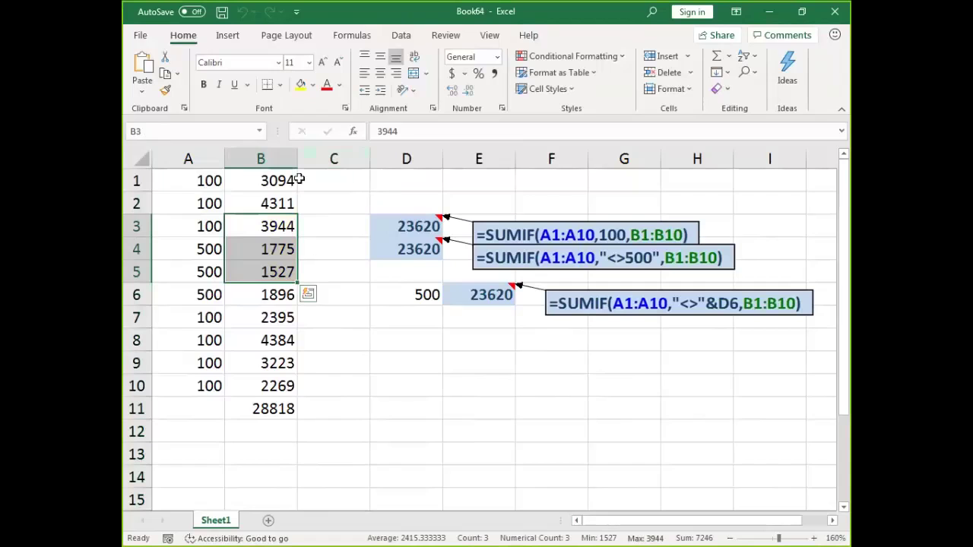
- Enter the marker x in each of cells C3, C4 and C5, leaving C6 empty
left_click(326, 226)
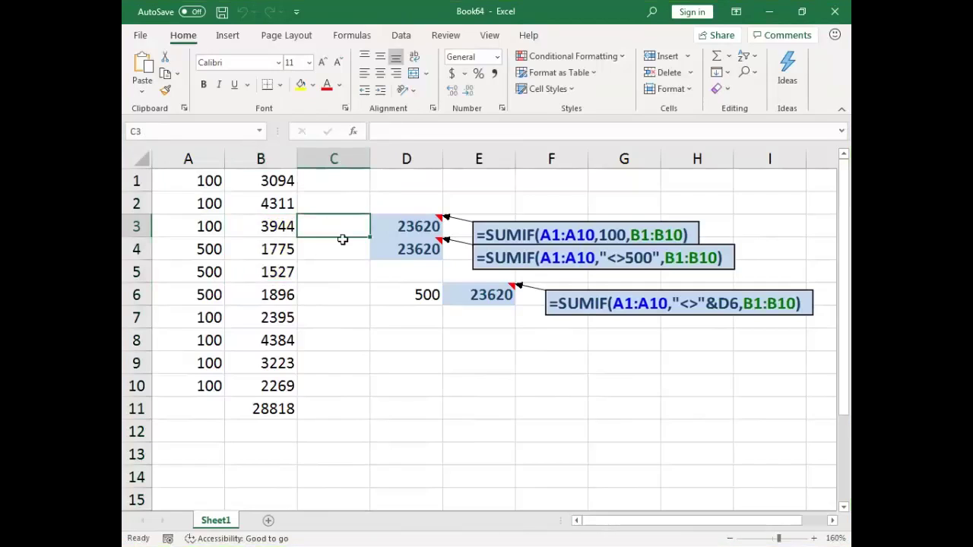
type("x")
key("Return")
type("x")
key("Return")
type("x")
key("Return")
type("x")
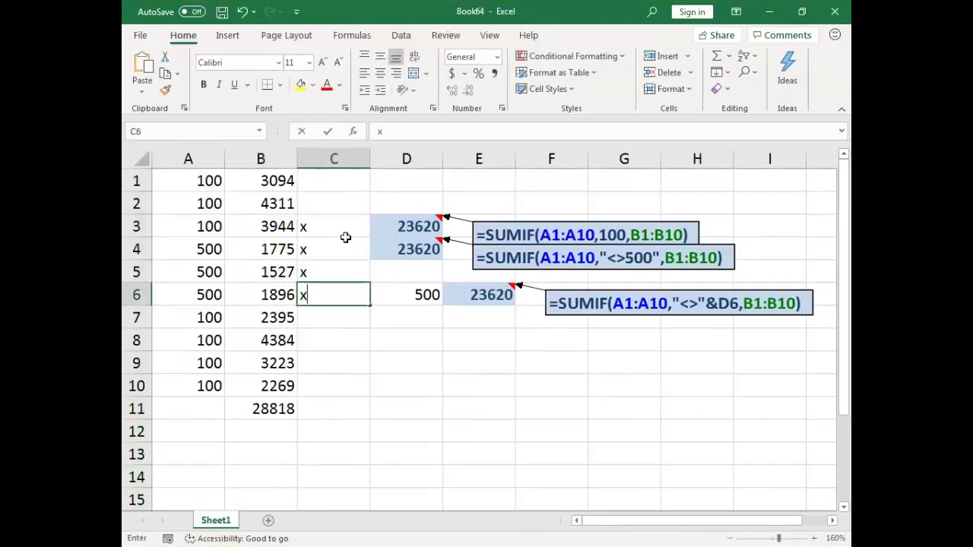
key("Escape")
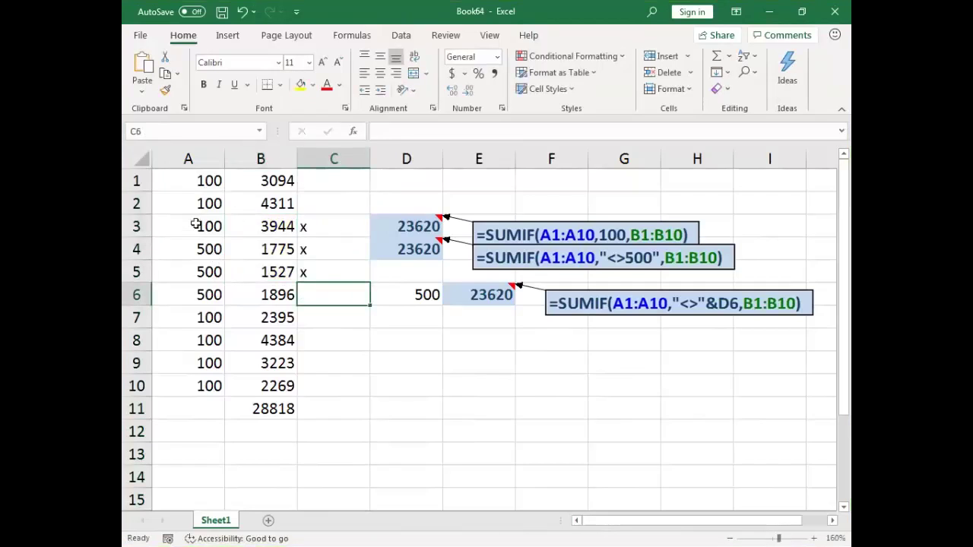
- Start a new conditional formatting rule for A1:B1 that uses a formula to determine which cells to format
left_click_drag(176, 180, 260, 185)
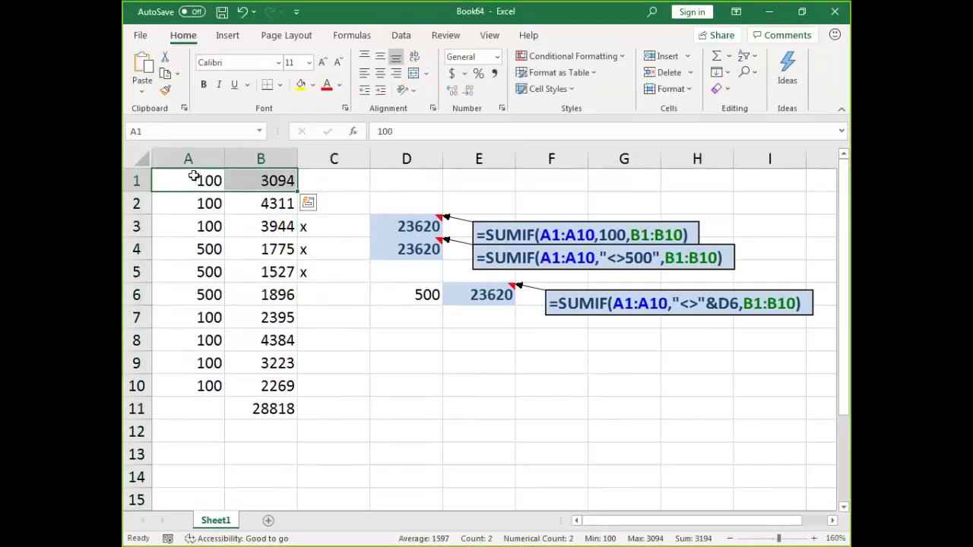
left_click(597, 60)
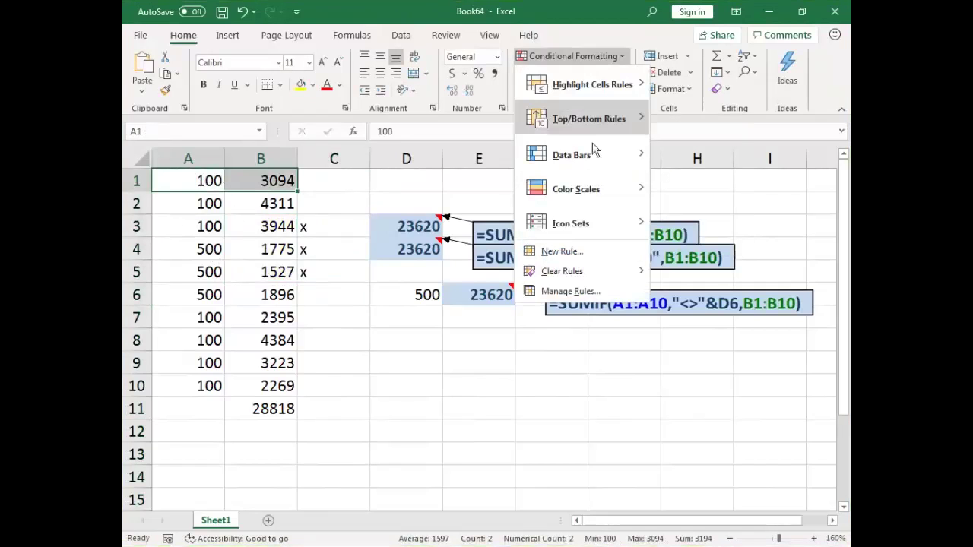
left_click(598, 251)
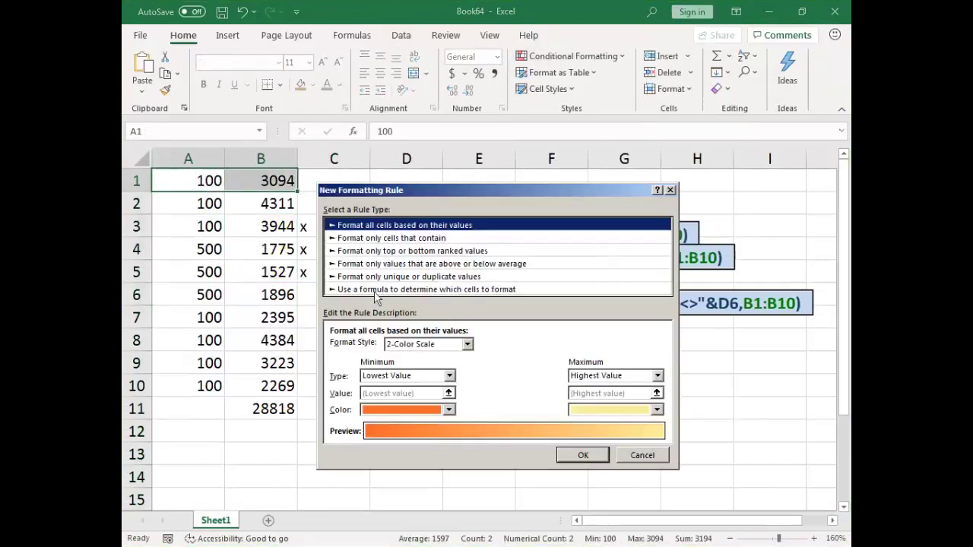
left_click_drag(434, 190, 492, 166)
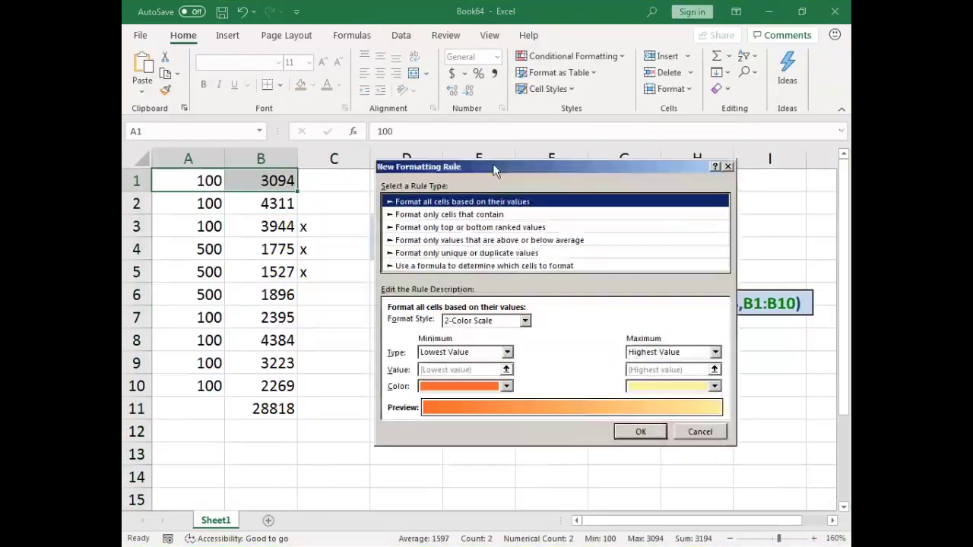
left_click(437, 267)
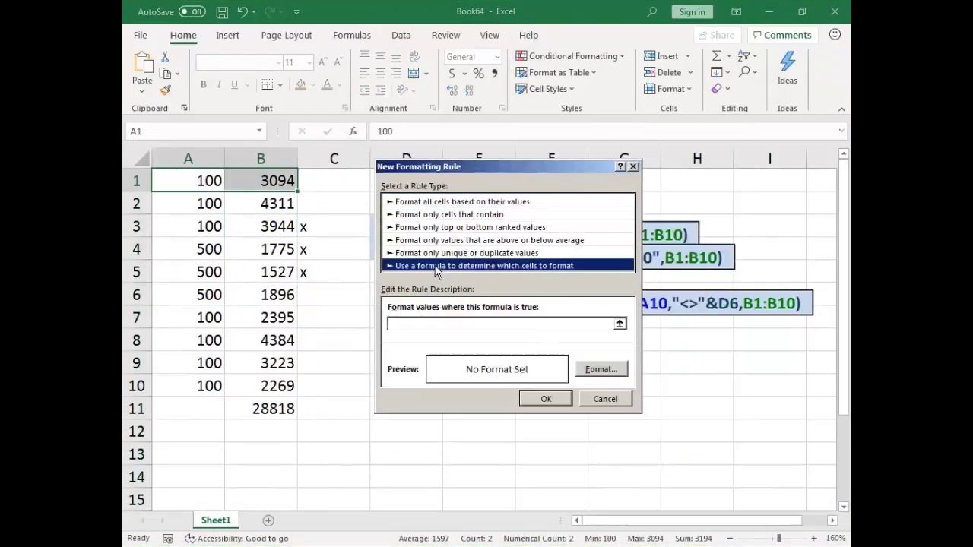
- Set the rule's formula to =C1="x", with a fully relative reference to the marker cell
left_click(433, 325)
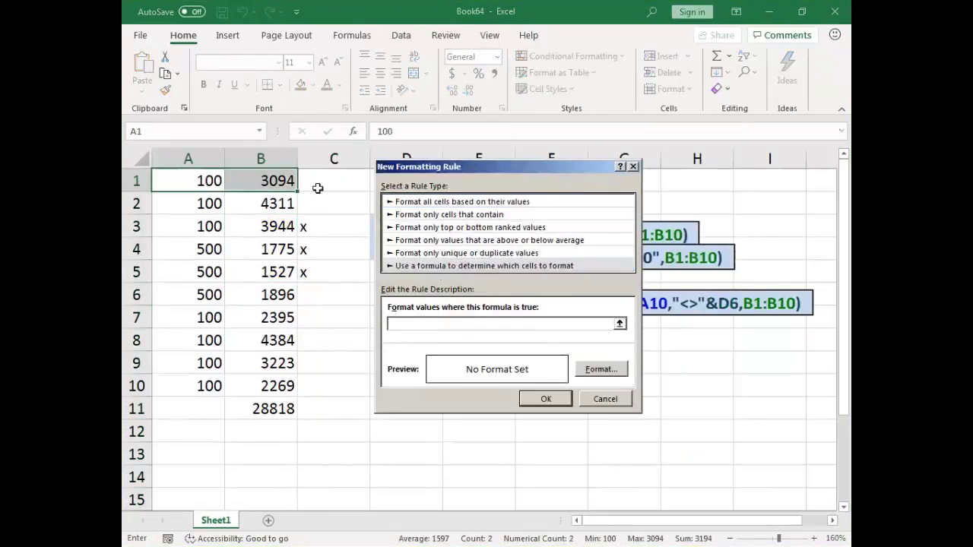
left_click(321, 180)
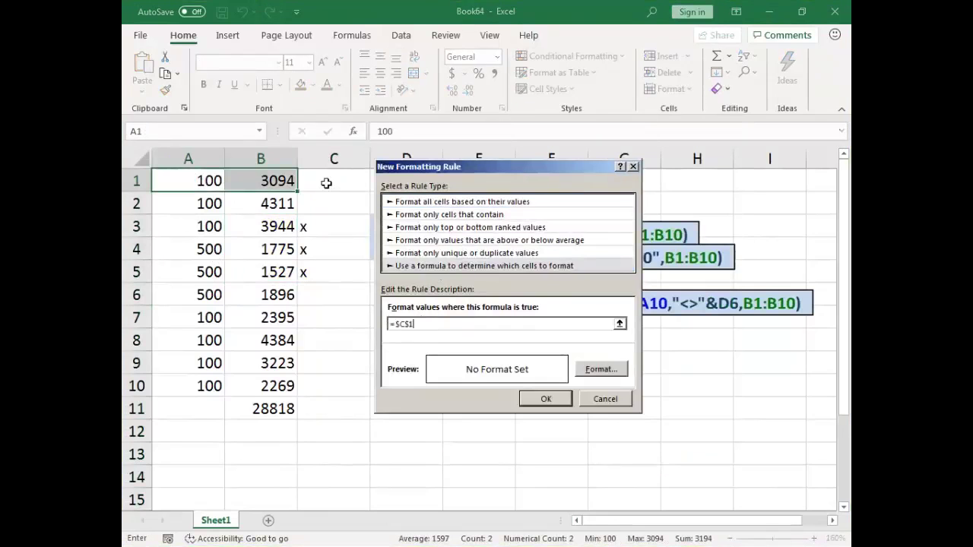
left_click(407, 323)
key("BackSpace")
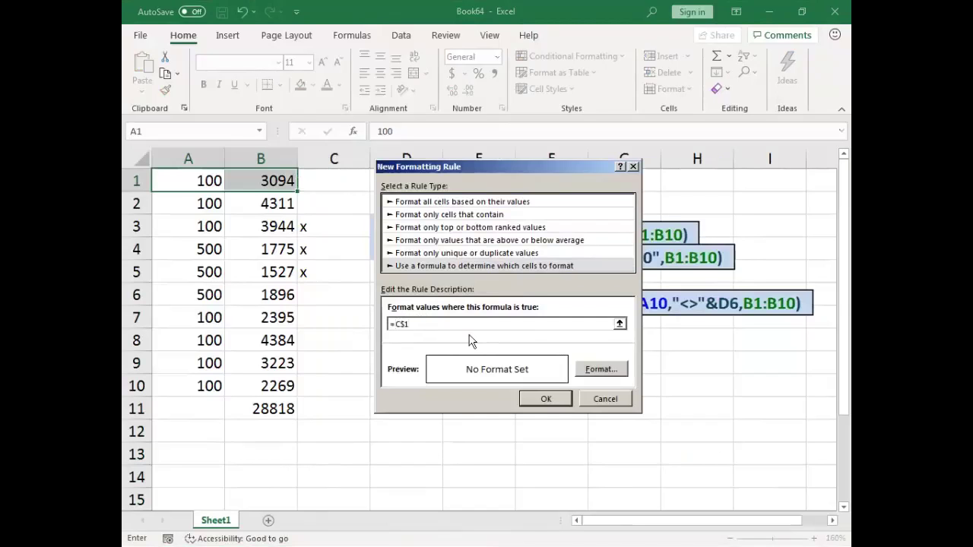
key("Right")
key("BackSpace")
key("F4")
key("F4")
key("Right")
type("=\"x\"")
- Give the rule a yellow fill format and apply it to A1:B1
left_click(600, 369)
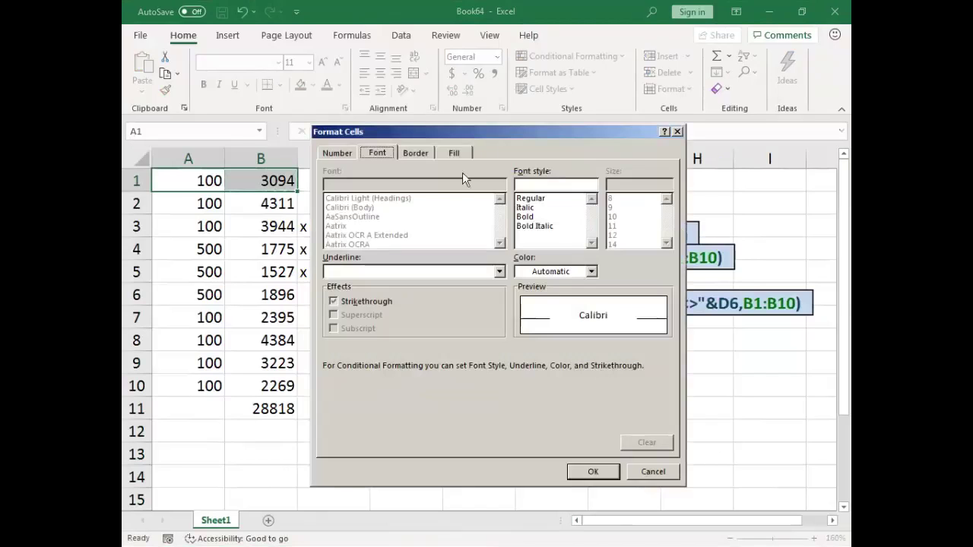
left_click(465, 152)
left_click(374, 293)
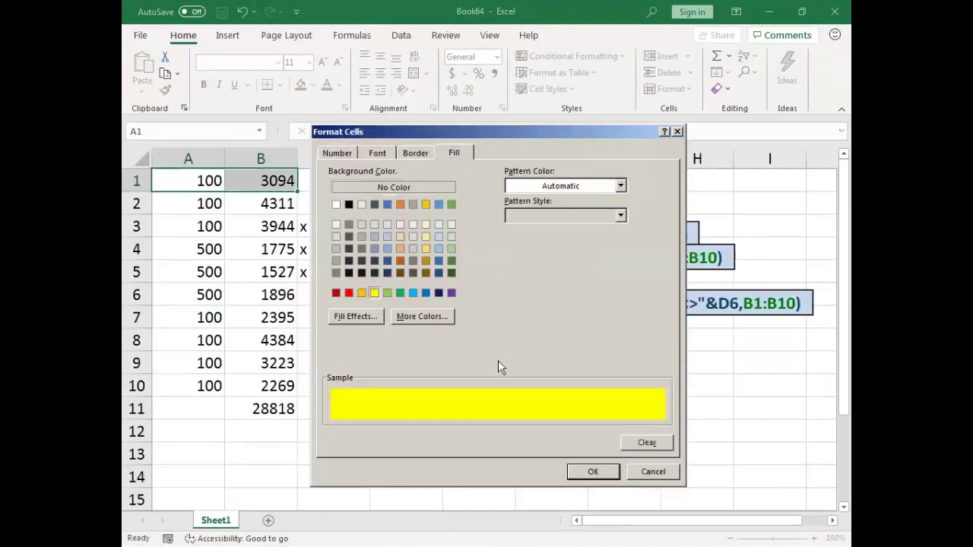
left_click(593, 472)
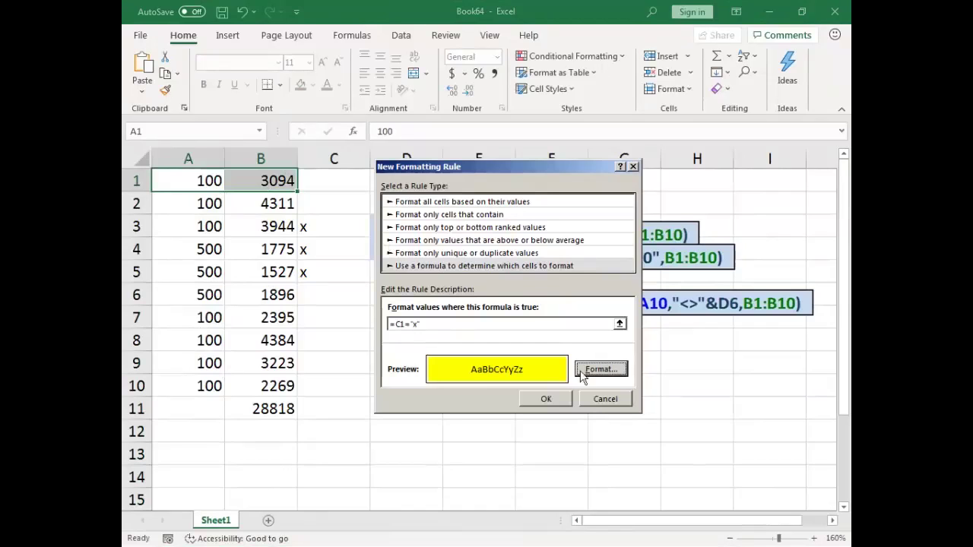
left_click(544, 399)
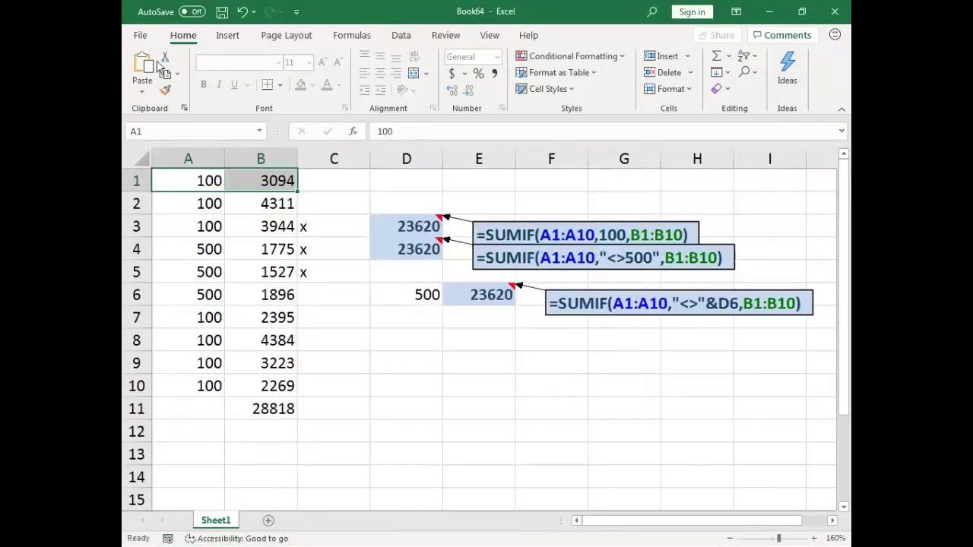
- Copy the formatting of A1:B1 onto the whole data range A1:B10 with Format Painter
left_click(165, 90)
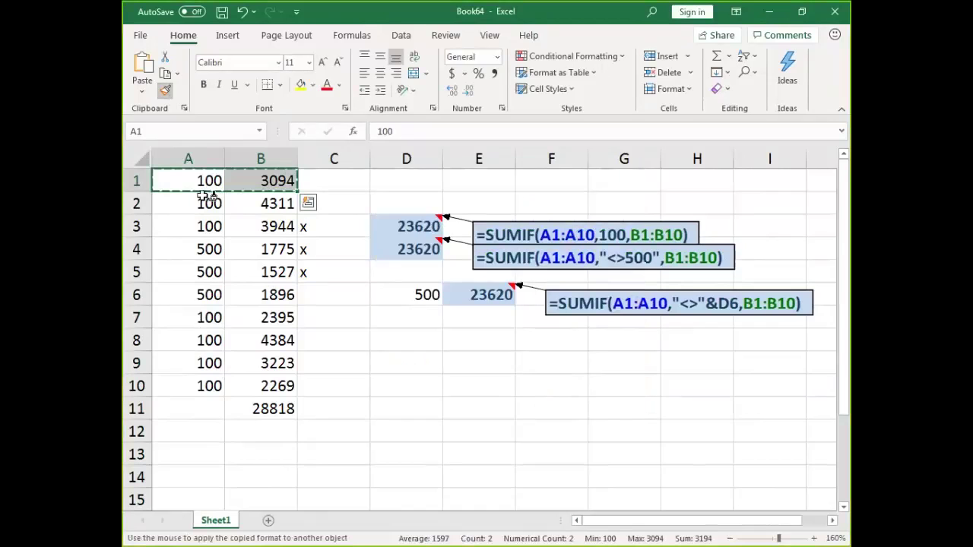
mouse_move(200, 180)
left_mouse_down()
mouse_move(196, 258)
mouse_move(261, 401)
mouse_move(261, 391)
left_mouse_up()
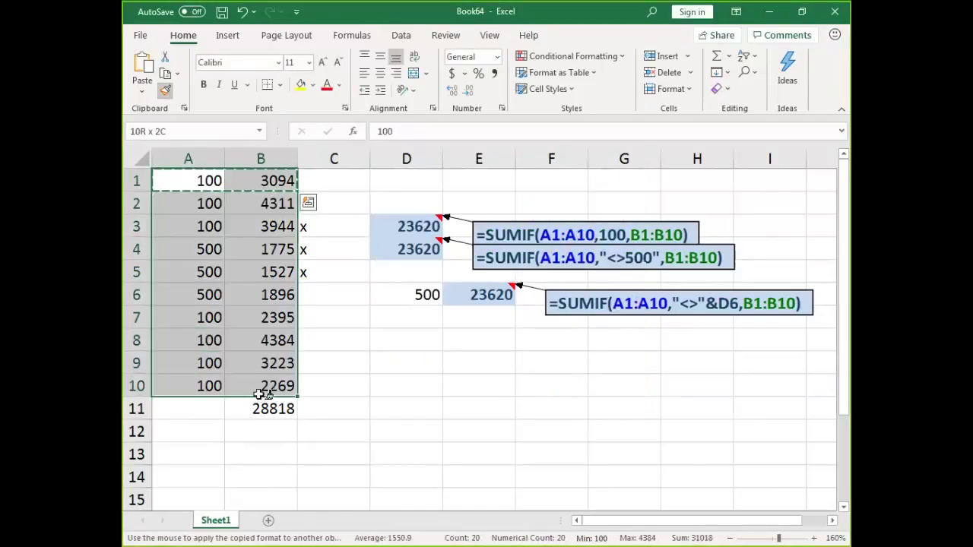
key("Escape")
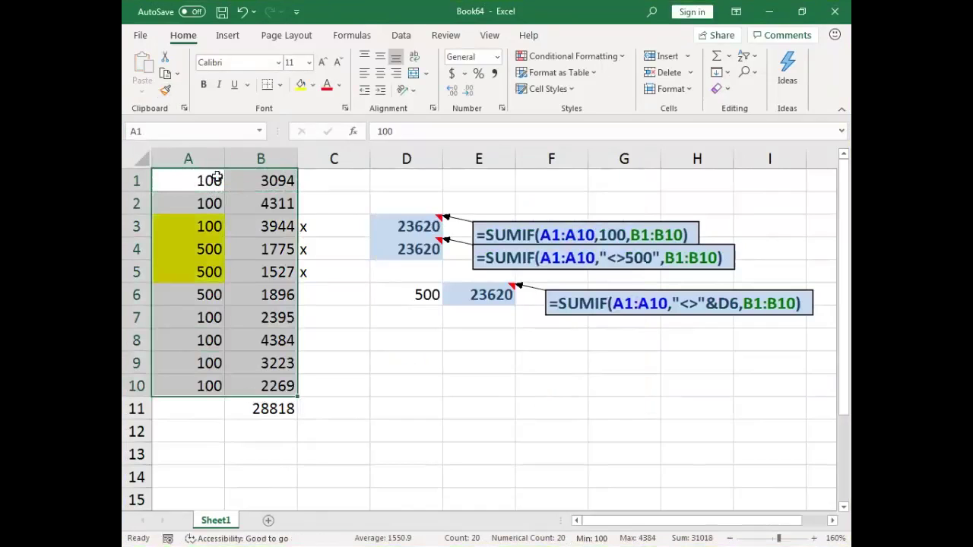
- Edit the conditional formatting rule's formula to =$C1="x" so the column reference is absolute, and apply the change
left_click(217, 179)
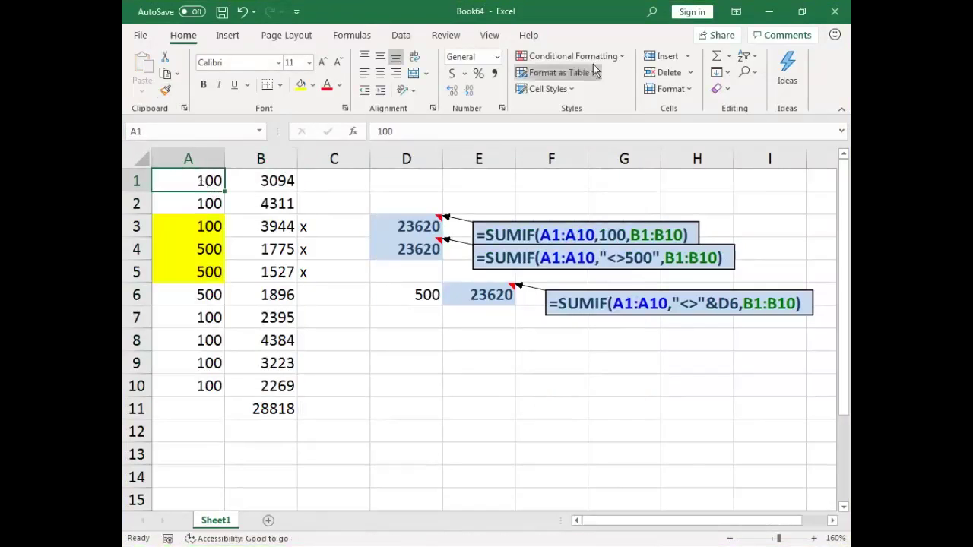
left_click(566, 56)
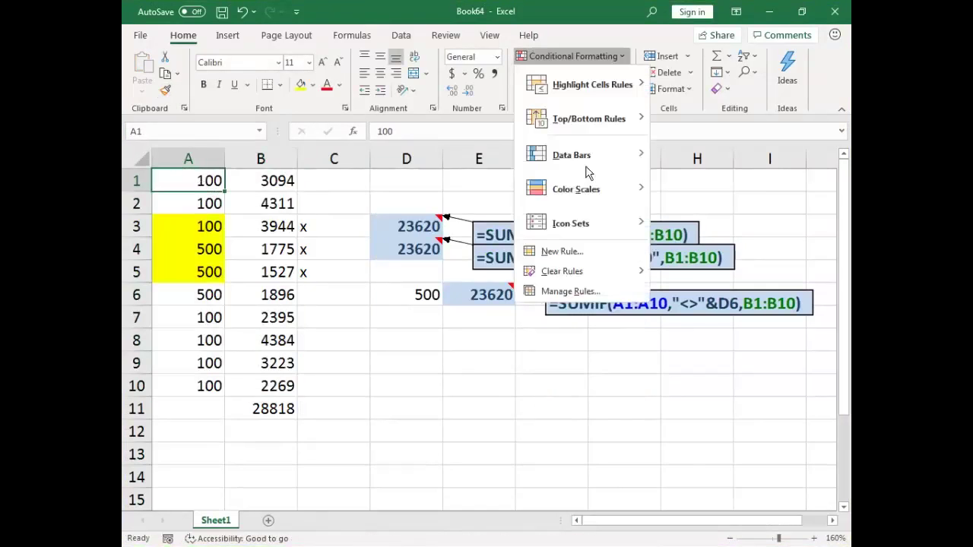
left_click(591, 291)
double_click(428, 263)
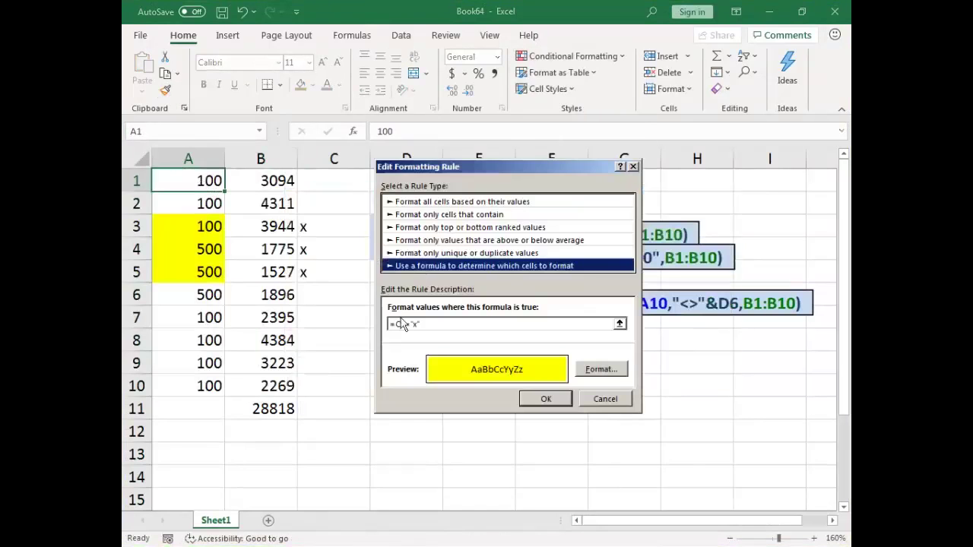
left_click(395, 324)
type("$")
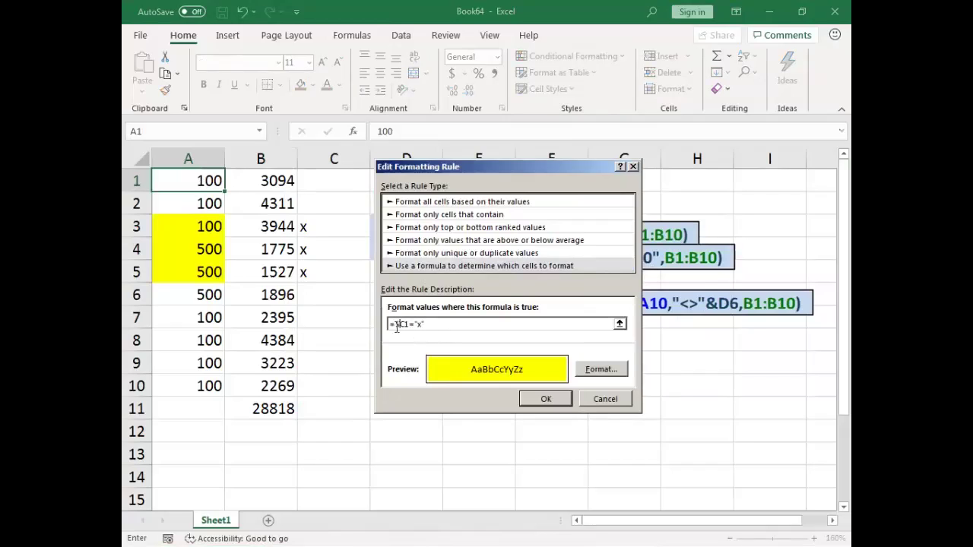
left_click(548, 399)
left_click(577, 373)
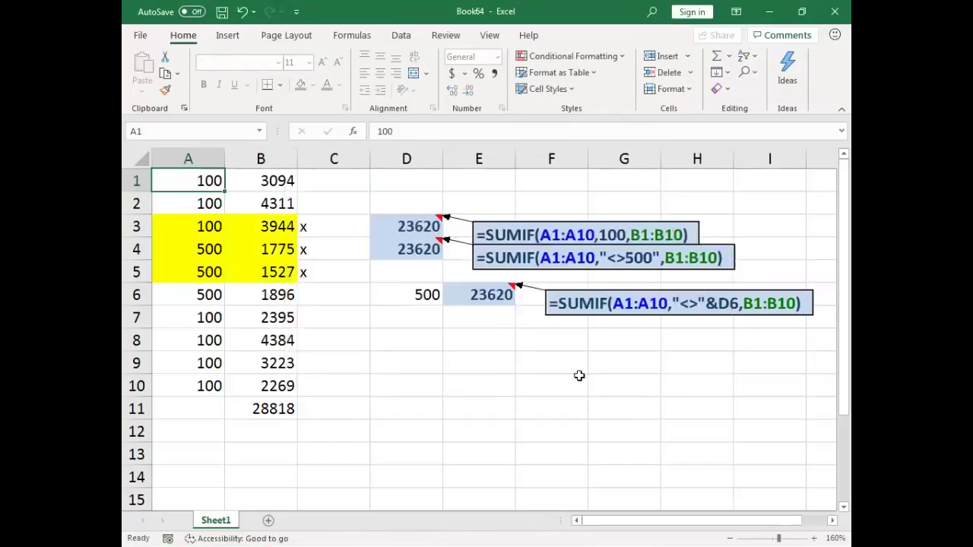
- Enter the marker x in cells C7 and C9 to highlight those data rows
left_click(324, 319)
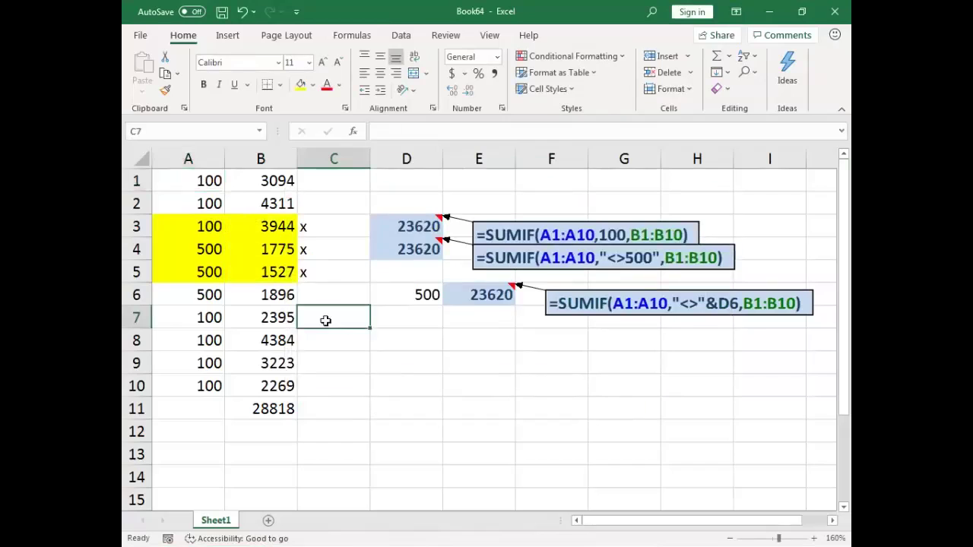
type("x")
key("ctrl+Return")
key("Down")
key("Down")
type("x")
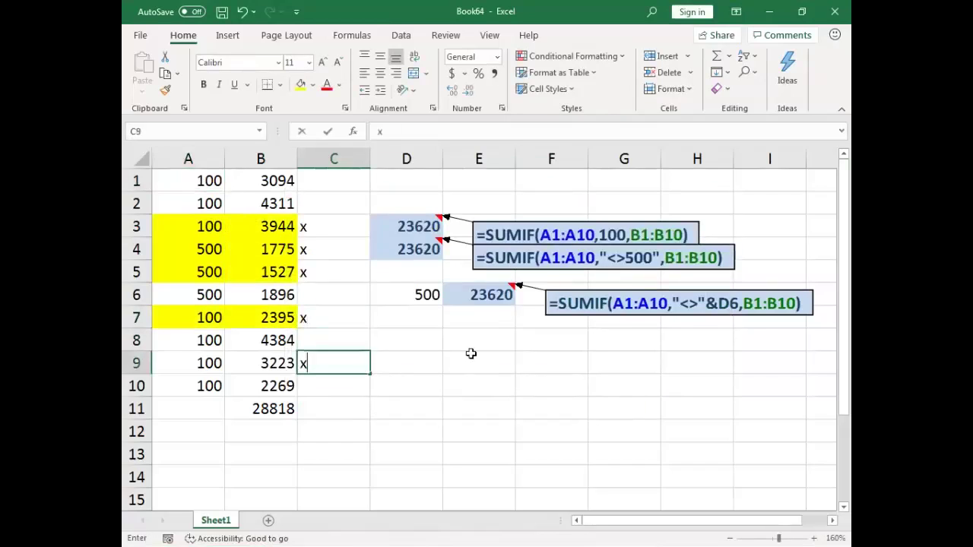
key("ctrl+Return")
key("Up")
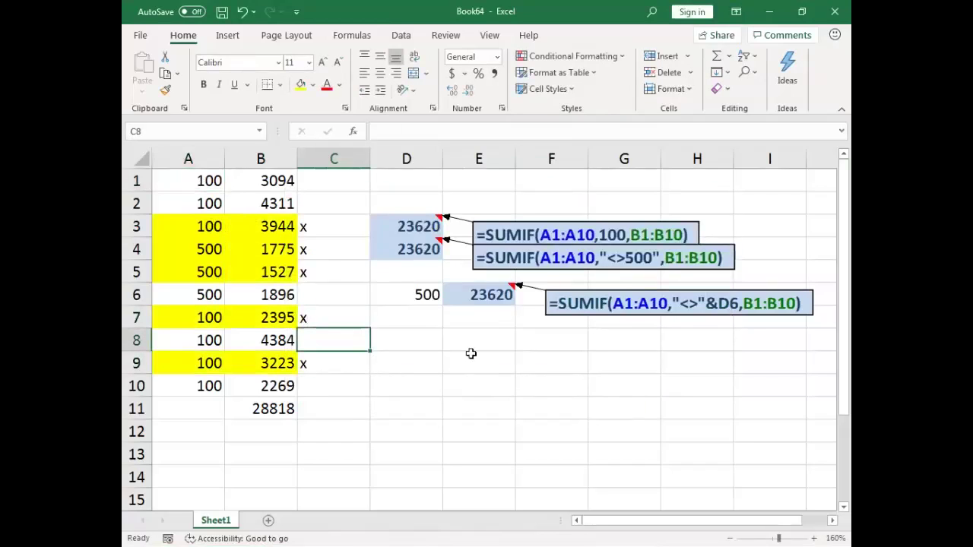